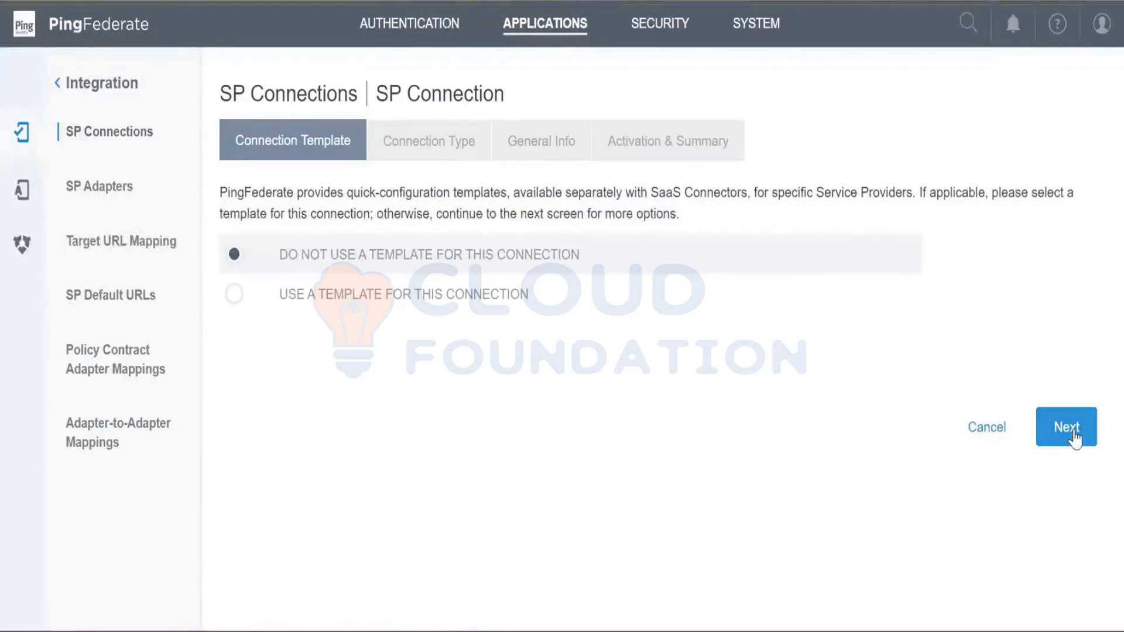
- Continue without a connection template and enable Browser SSO Profiles with the SAML 2.0 protocol as the connection type
left_click(1076, 436)
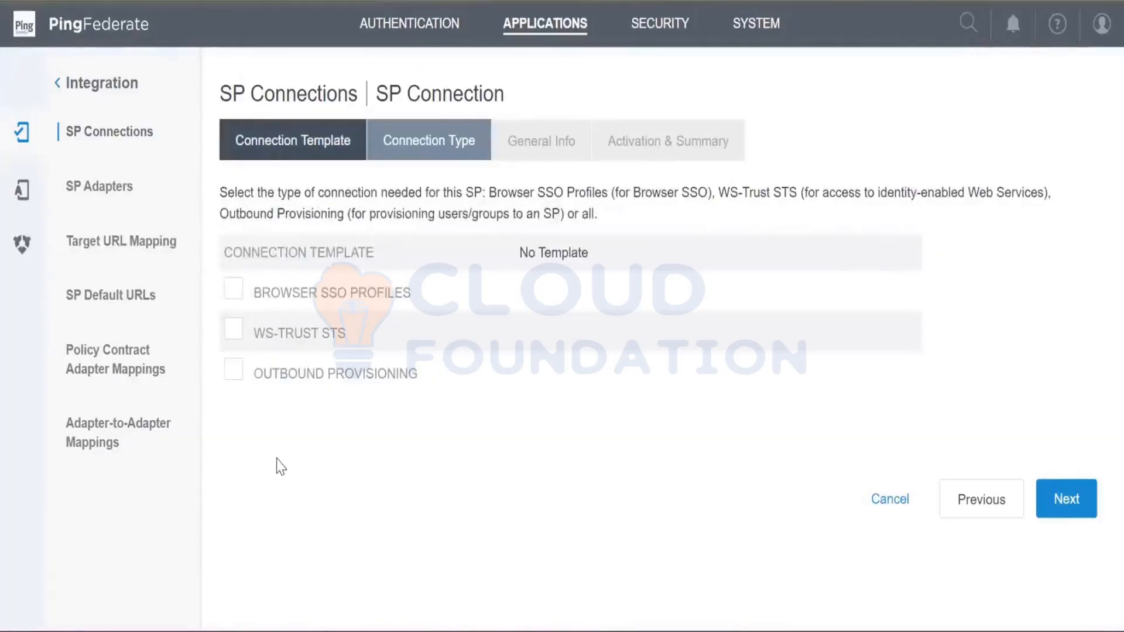
left_click(235, 291)
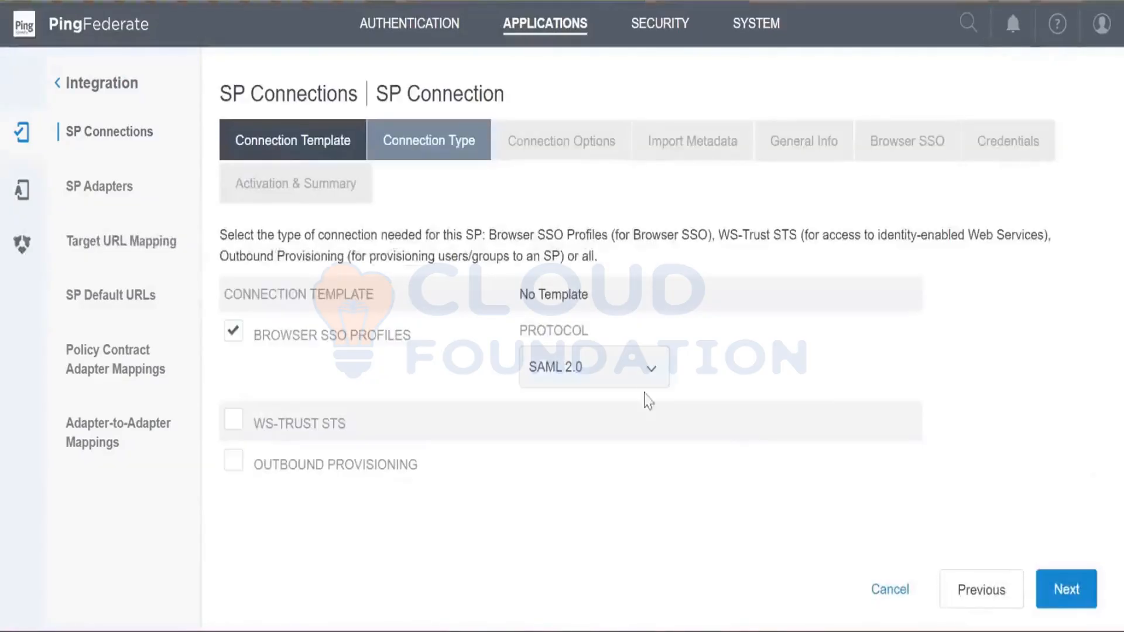
left_click(646, 376)
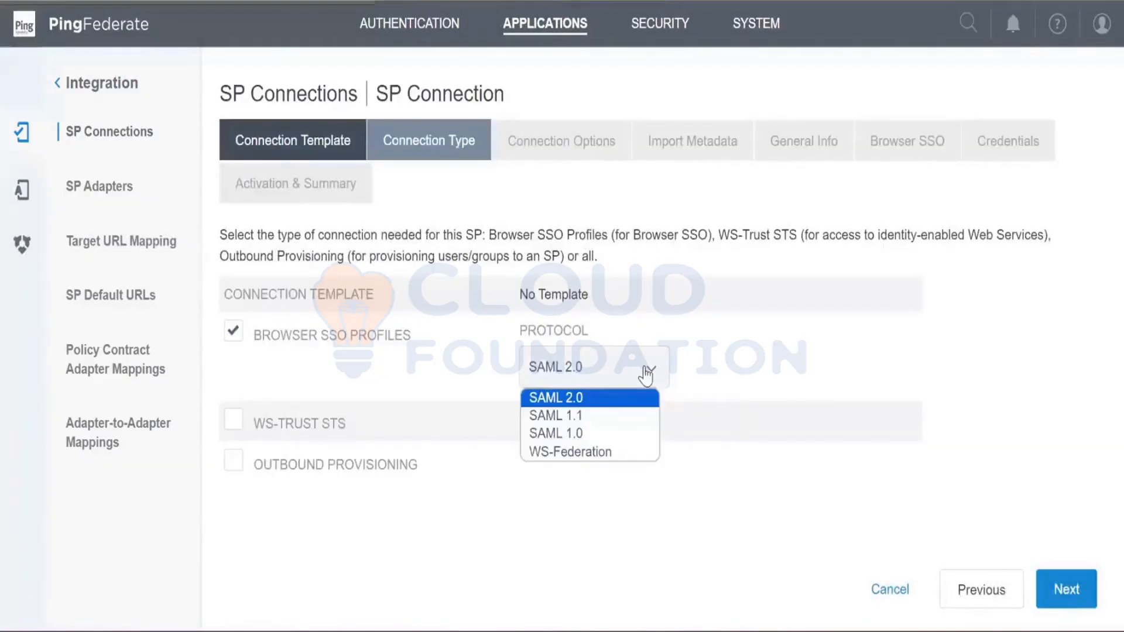
left_click(644, 372)
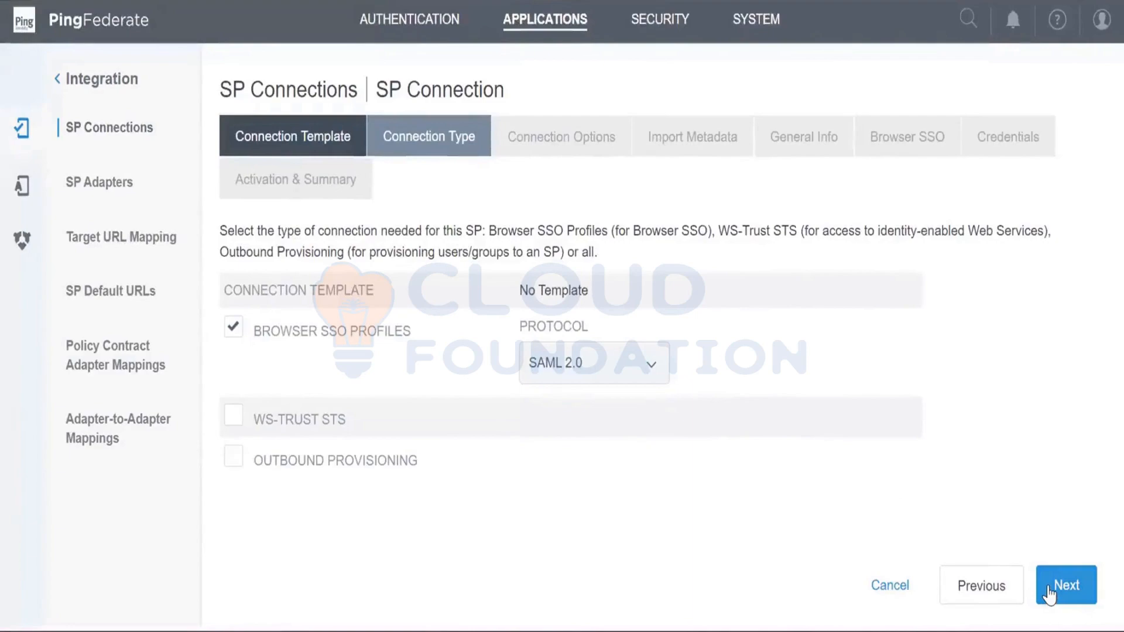
left_click(1048, 588)
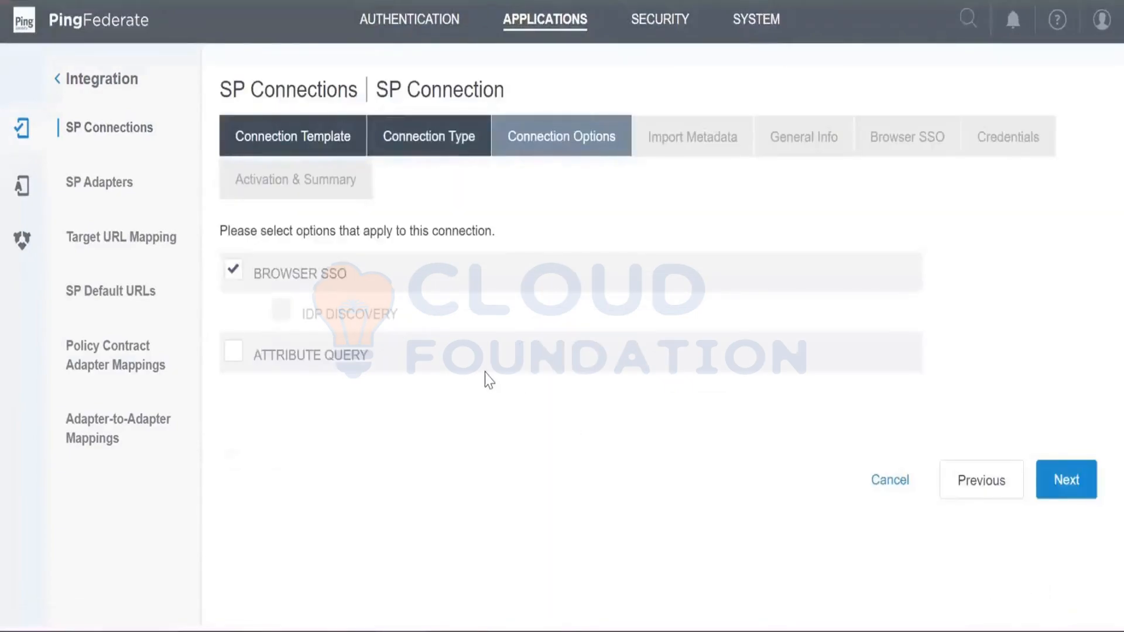
- Go back to review the available Browser SSO protocols, keep SAML 2.0, and return to the connection options
left_click(979, 498)
left_click(616, 362)
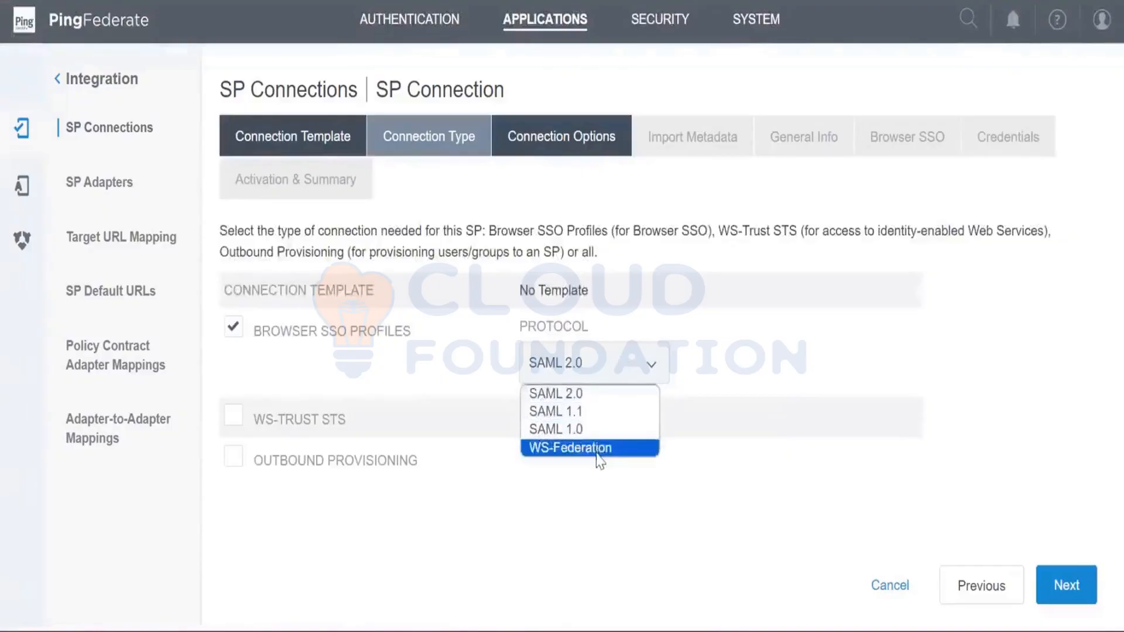
left_click(591, 399)
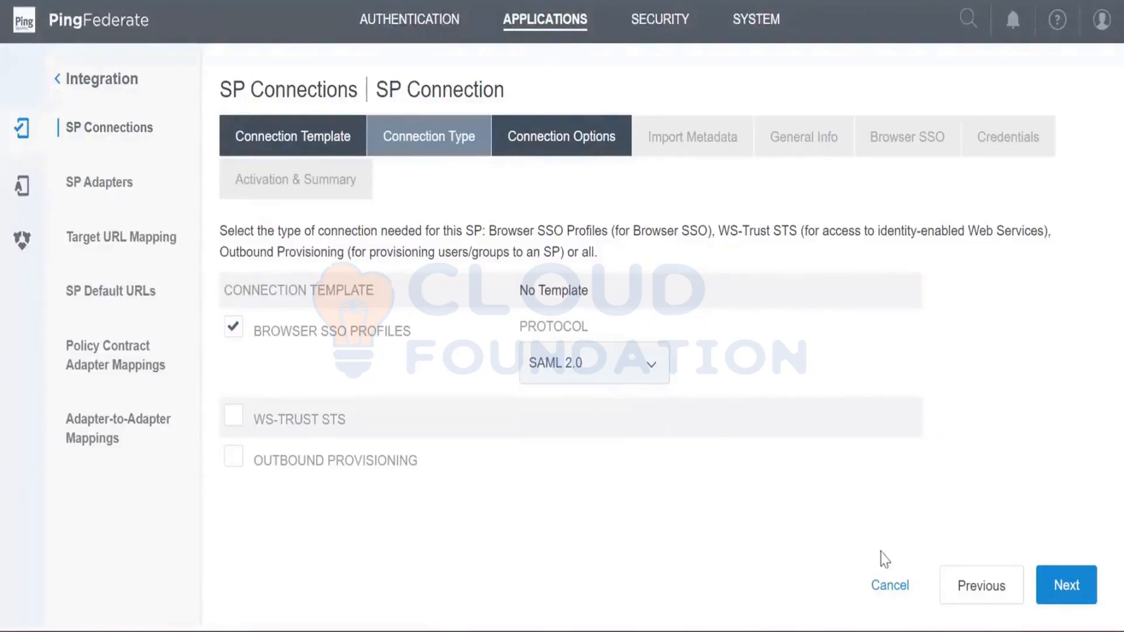
left_click(1064, 584)
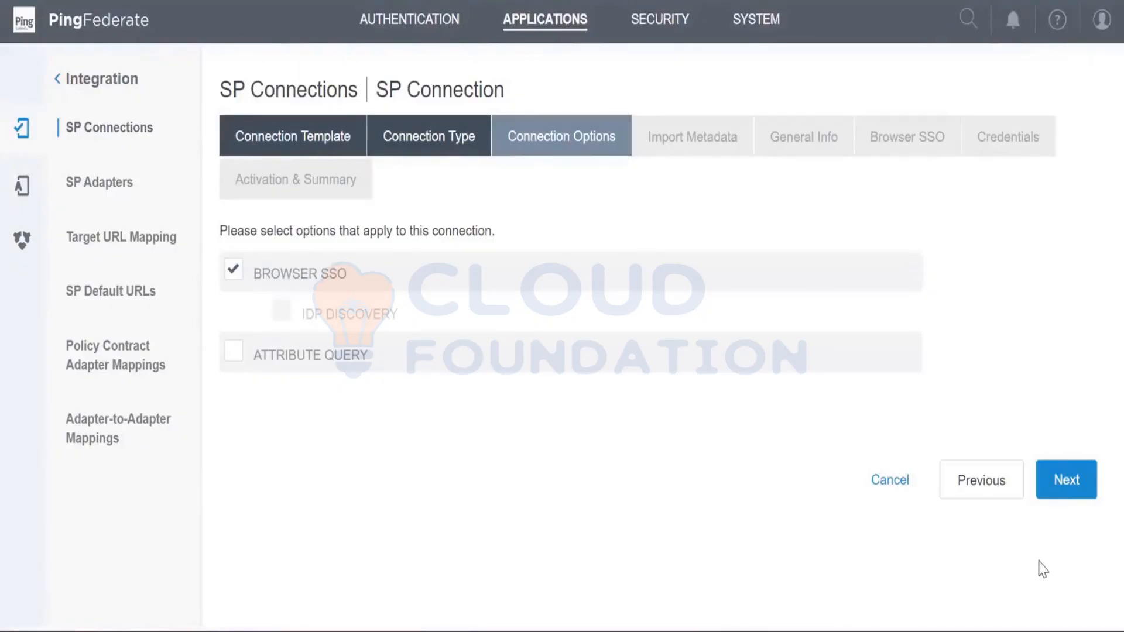
- Accept Browser SSO as the connection option and proceed to the general info with metadata import left at None
left_click(1055, 481)
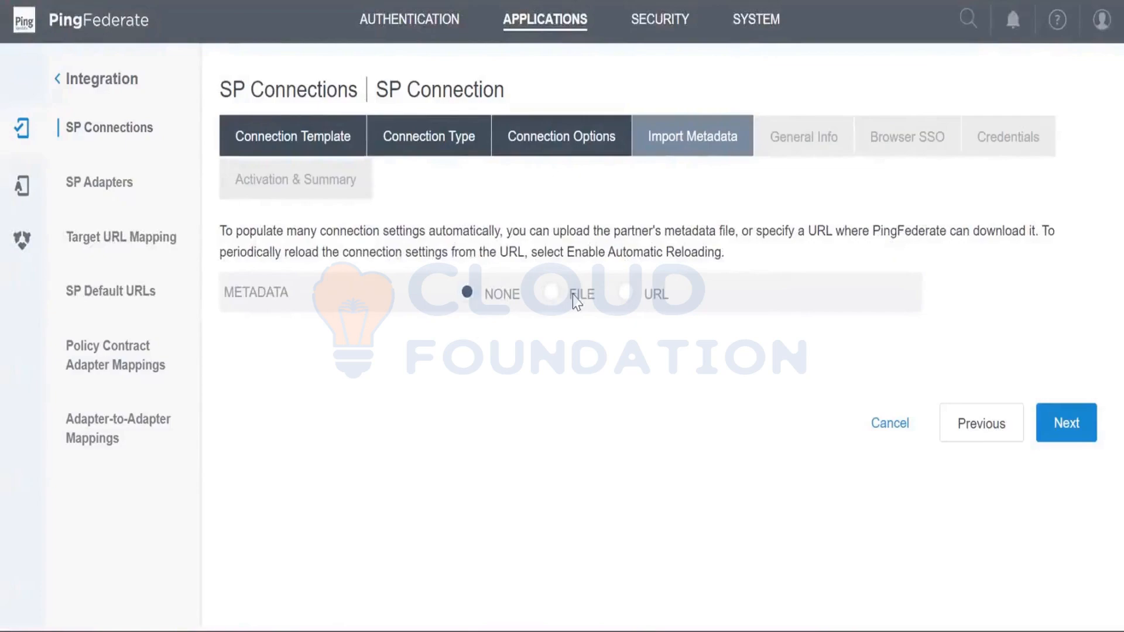
double_click(602, 306)
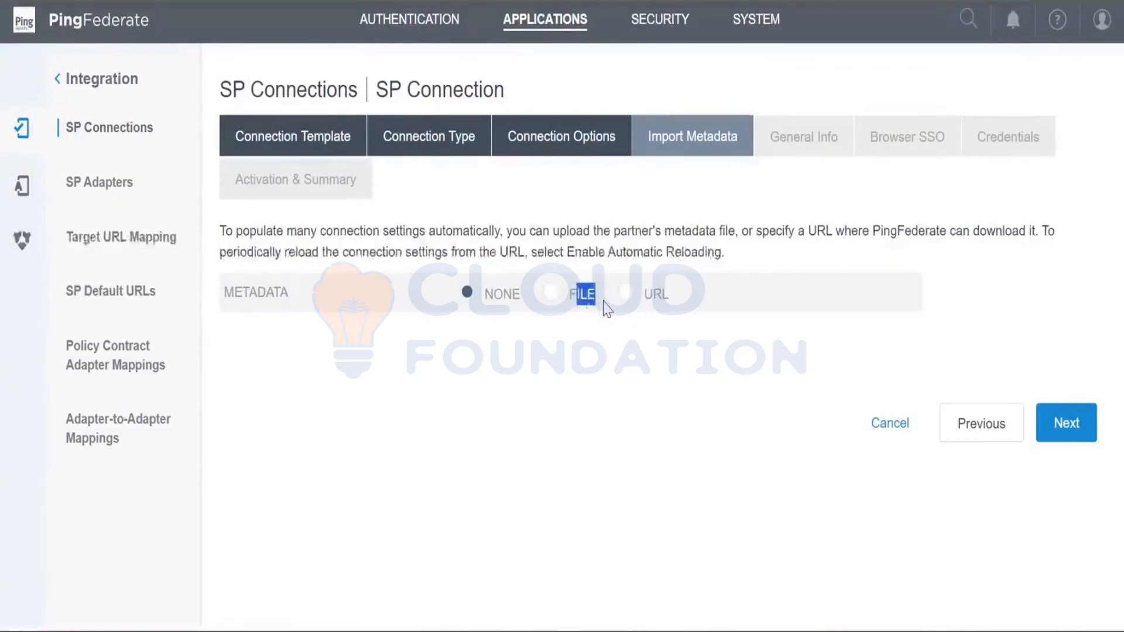
left_click_drag(485, 294, 673, 300)
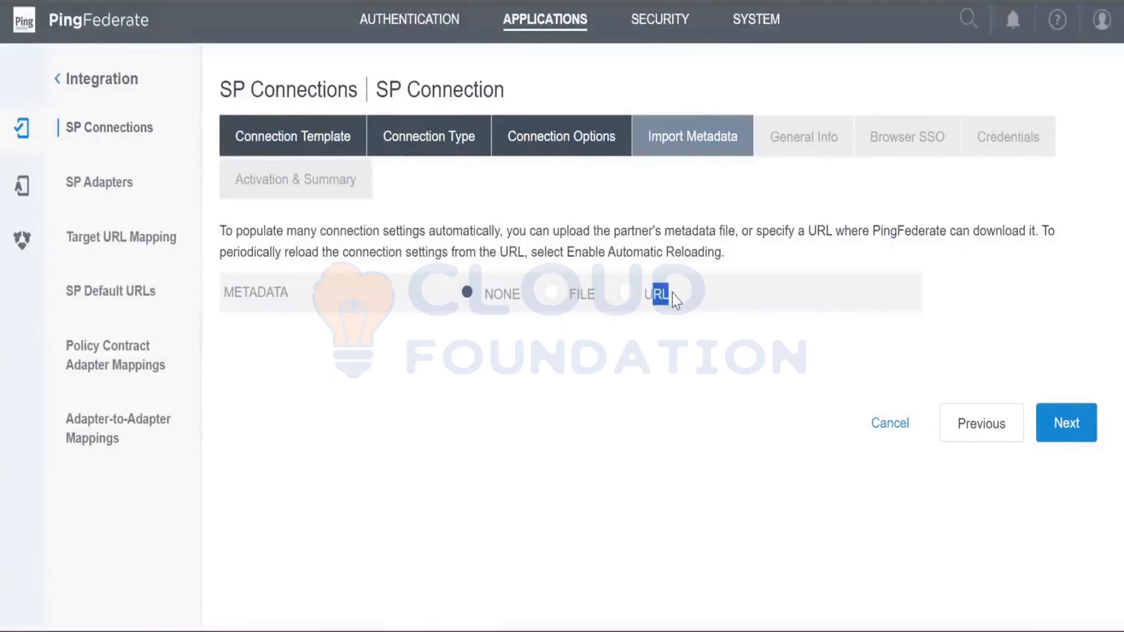
left_click_drag(570, 293, 679, 302)
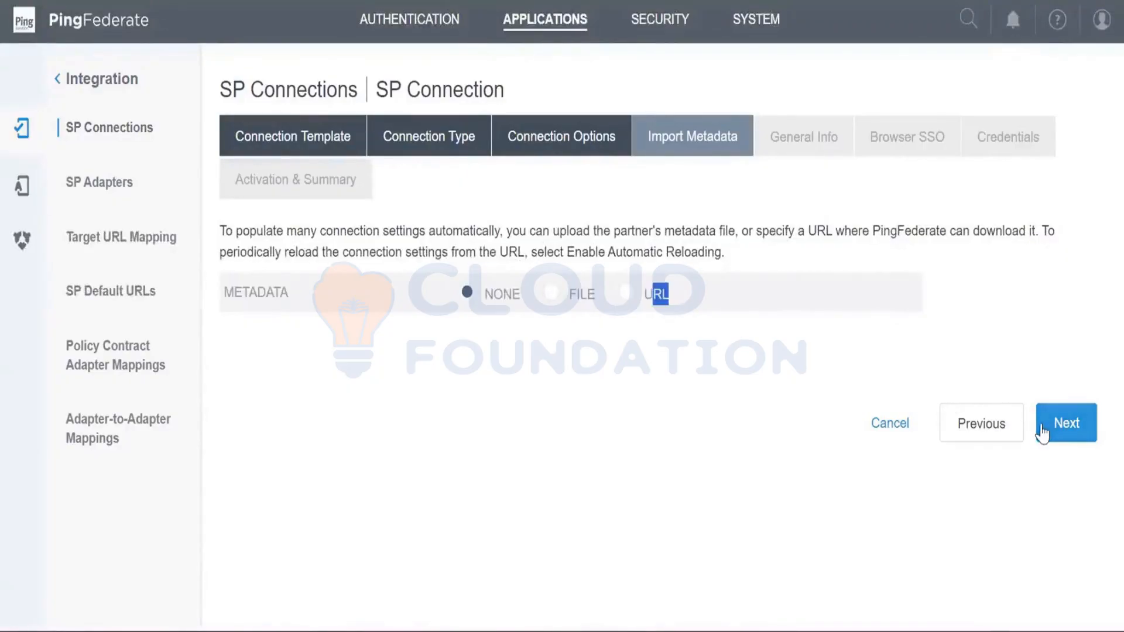
left_click(850, 451)
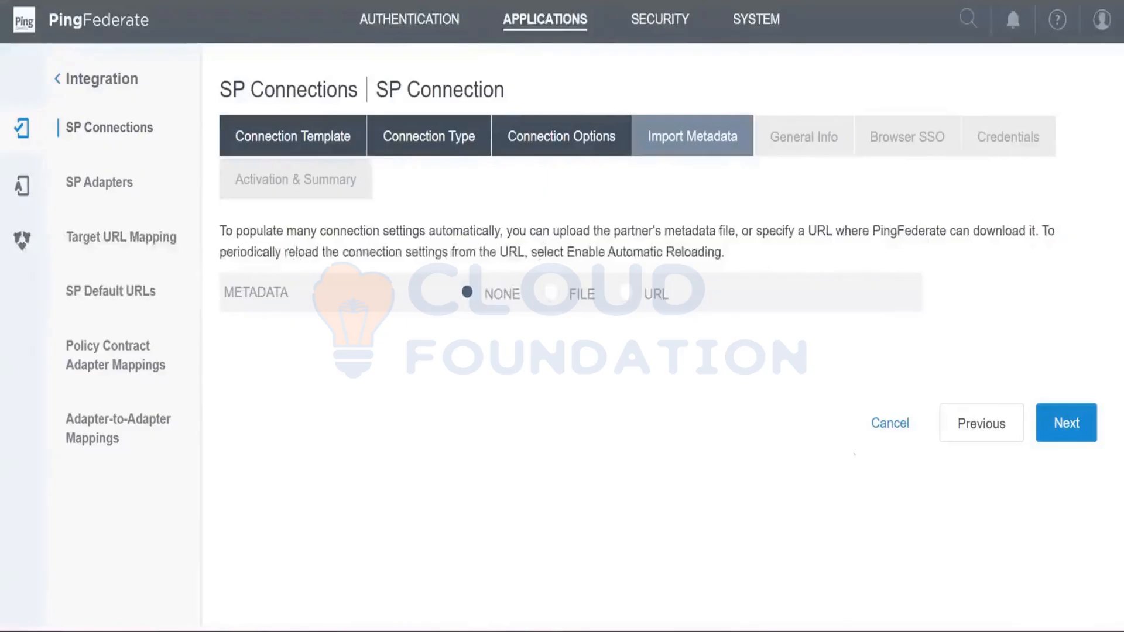
left_click(1067, 423)
- Set both the partner's entity ID and the connection name to Test_SP1
scroll(936, 419, "down", 5)
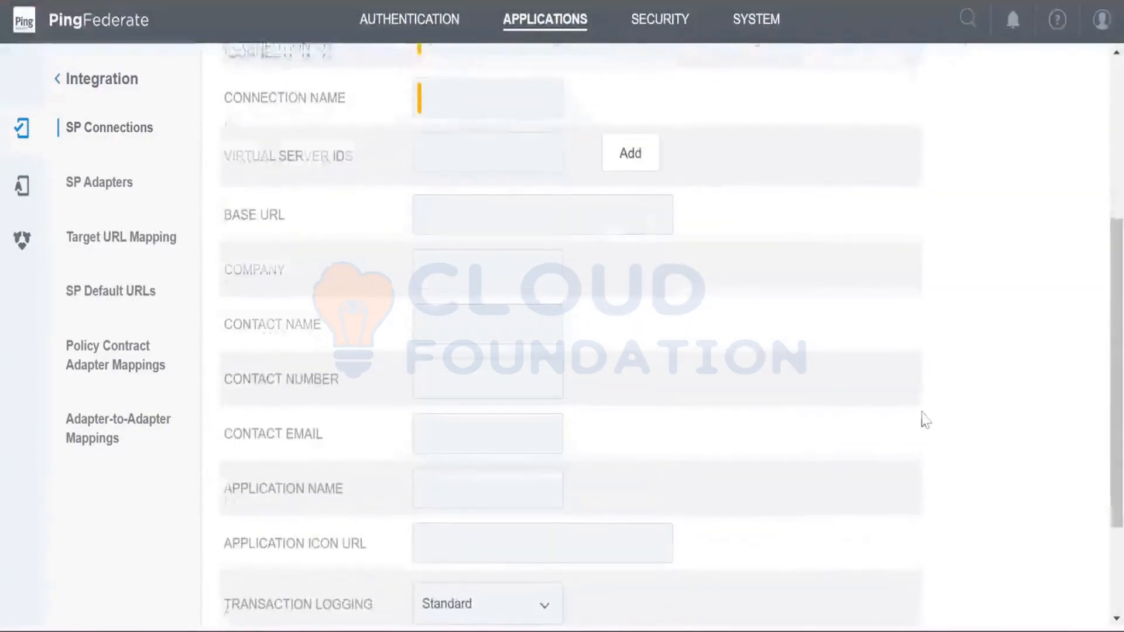
scroll(925, 420, "up", 3)
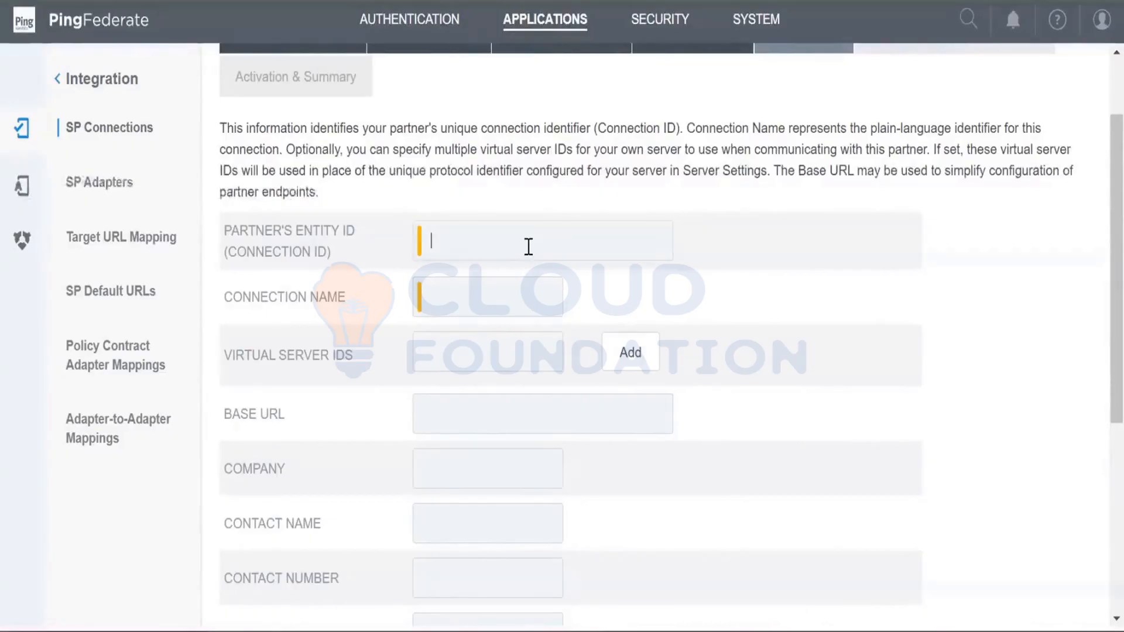
type("Test_SP1")
double_click(442, 241)
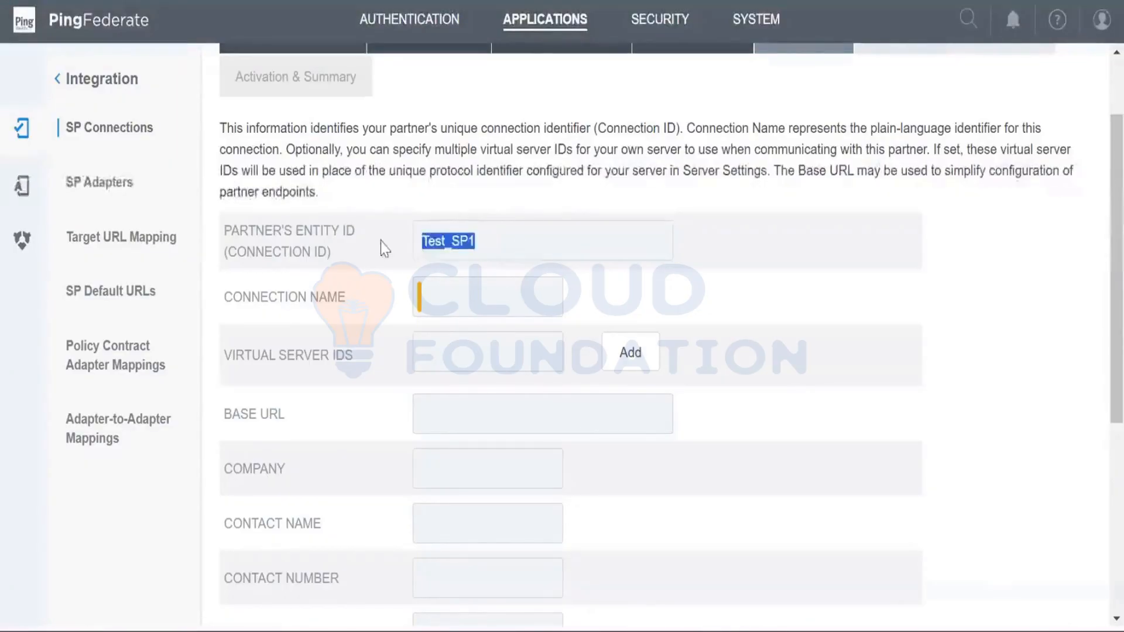
key("ctrl+c")
left_click(472, 291)
key("ctrl+v")
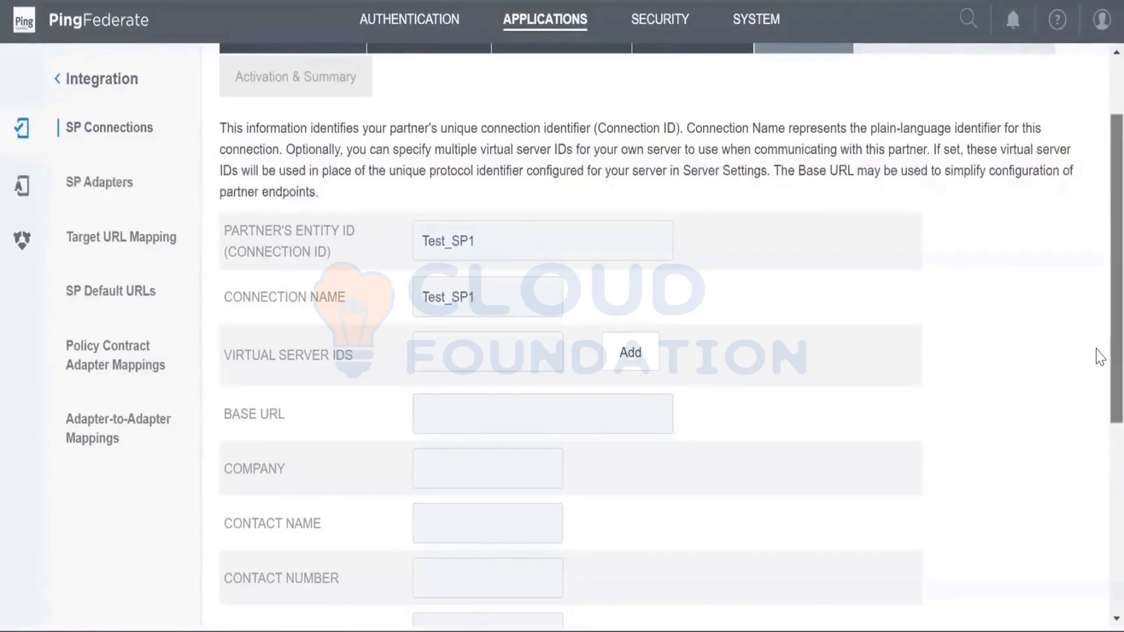
- Examine the partner's entity ID, connection name and remaining general info fields of the connection
scroll(1098, 366, "down", 1)
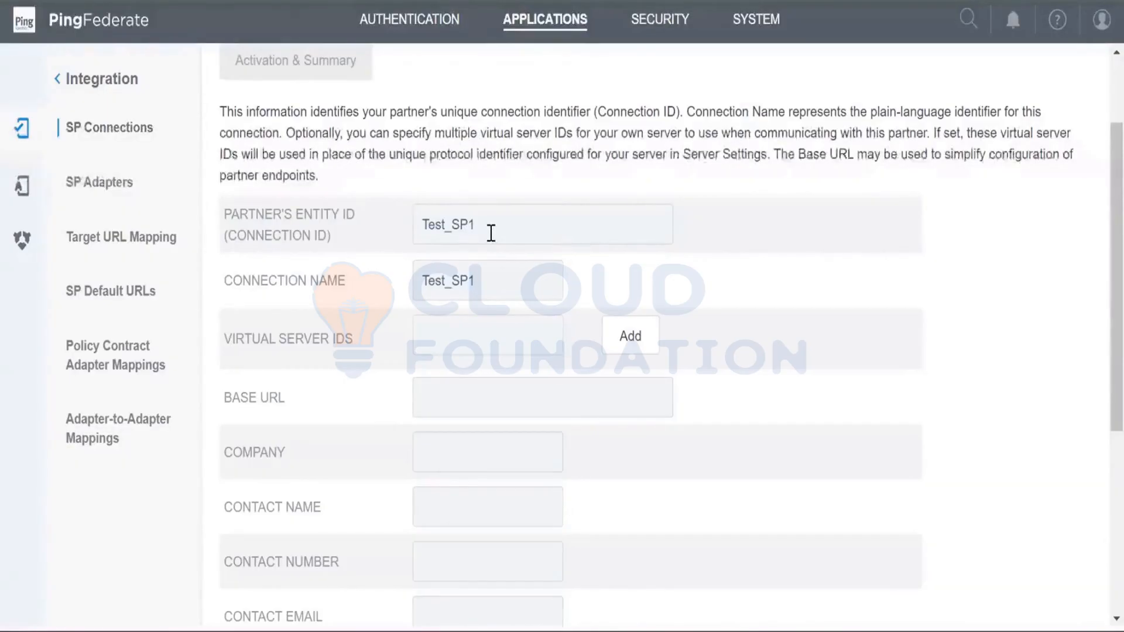
left_click_drag(492, 233, 427, 239)
key("BackSpace")
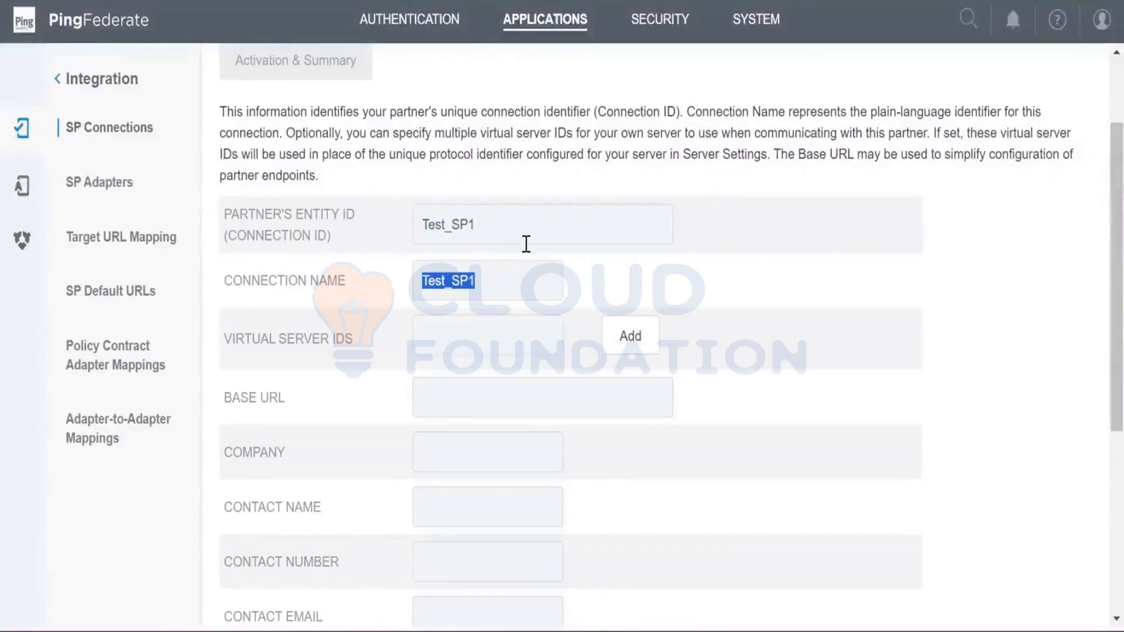
left_click_drag(332, 228, 226, 212)
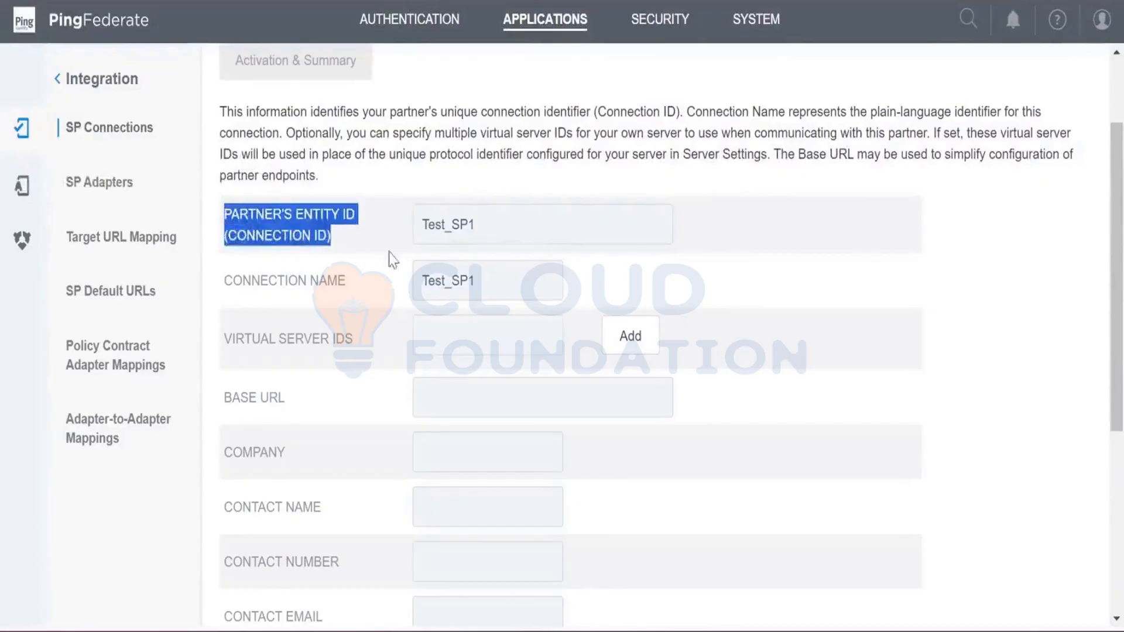
left_click(499, 236)
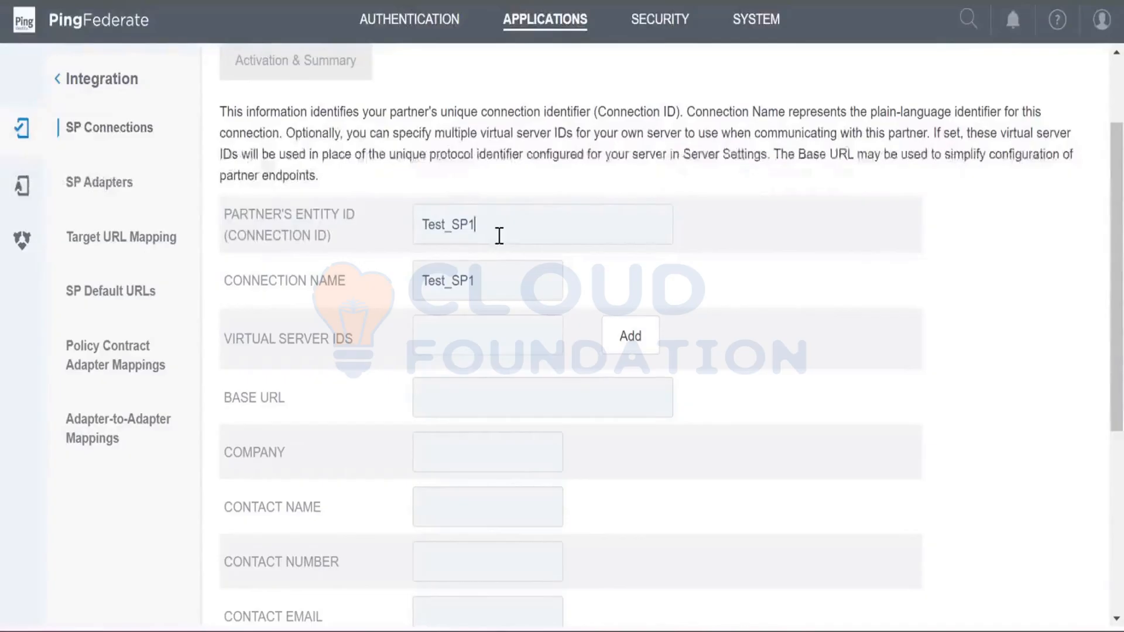
double_click(445, 230)
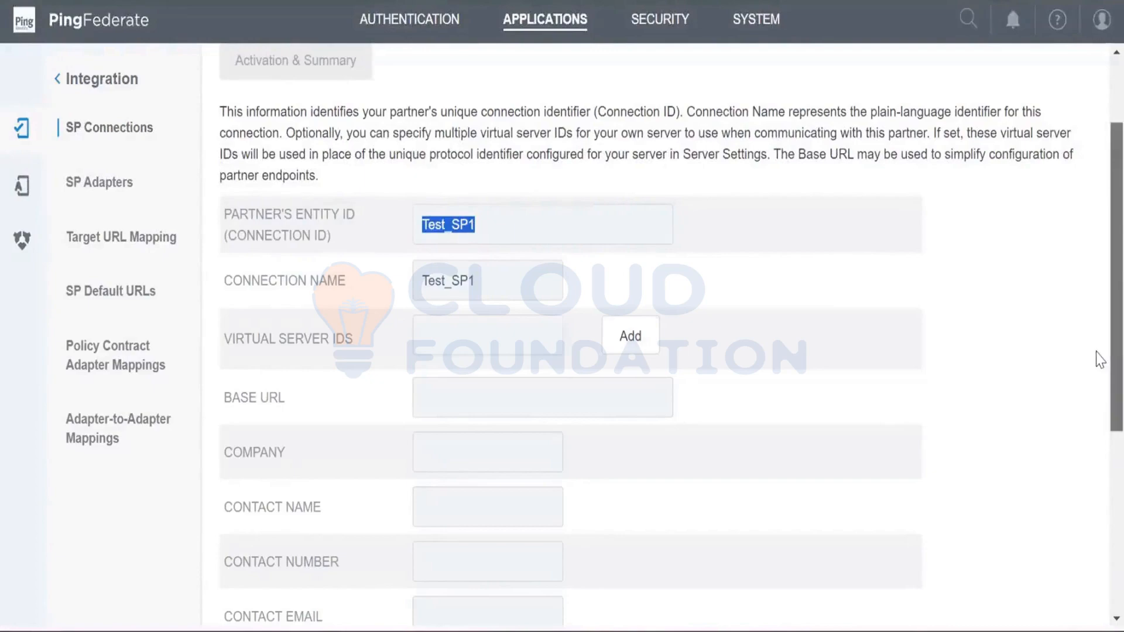
left_click_drag(1097, 351, 1084, 536)
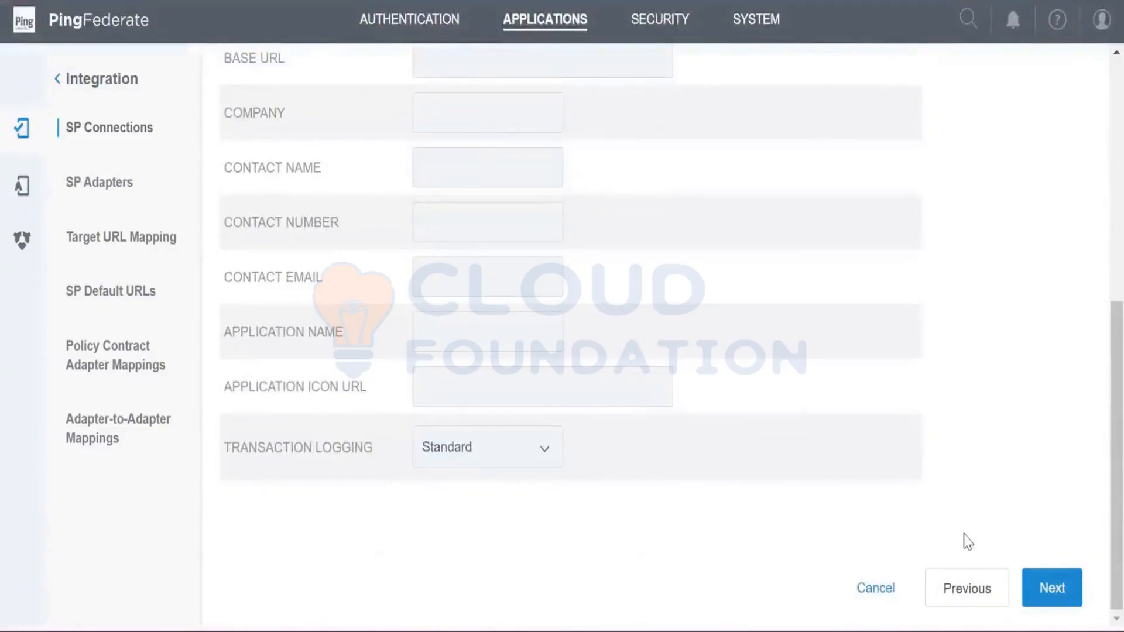
scroll(1098, 492, "up", 1)
scroll(1098, 460, "up", 1)
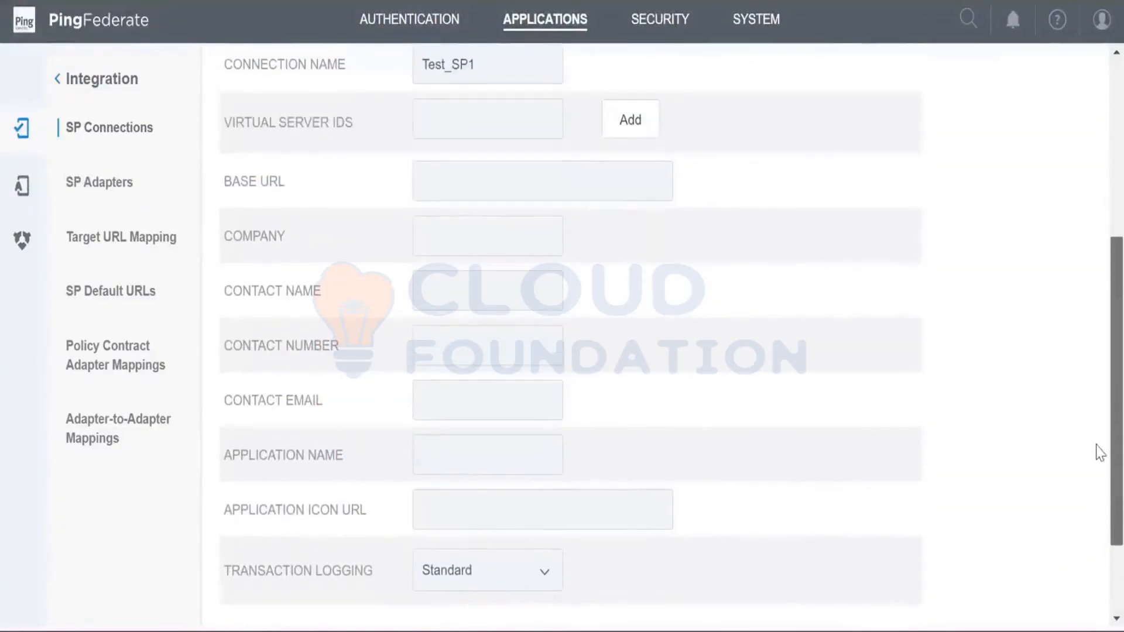
left_click(578, 172)
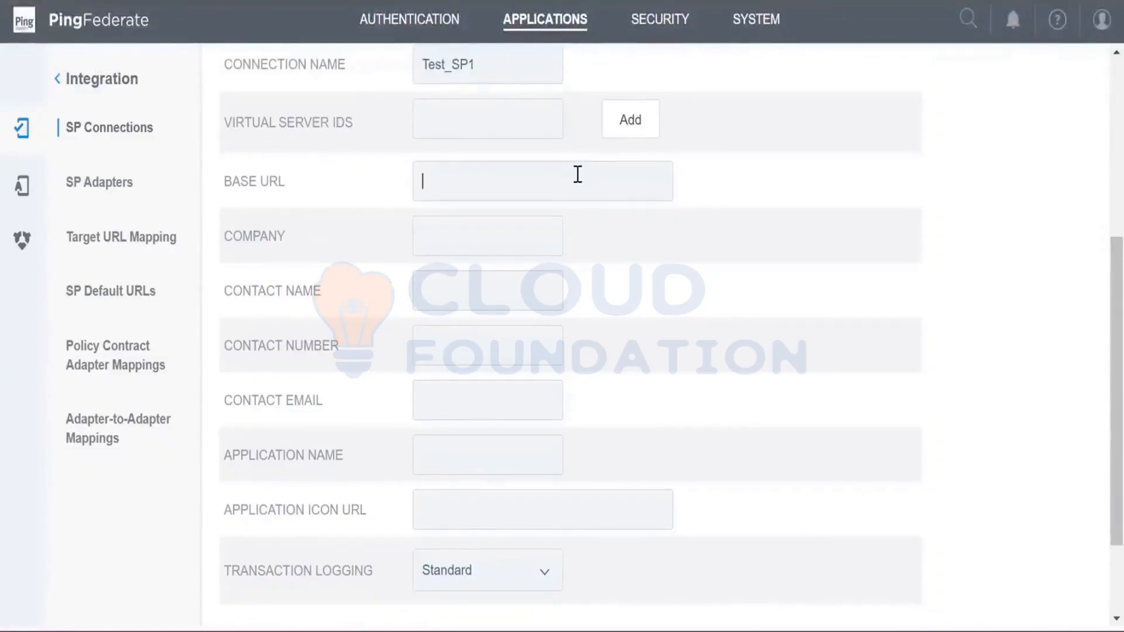
type("https")
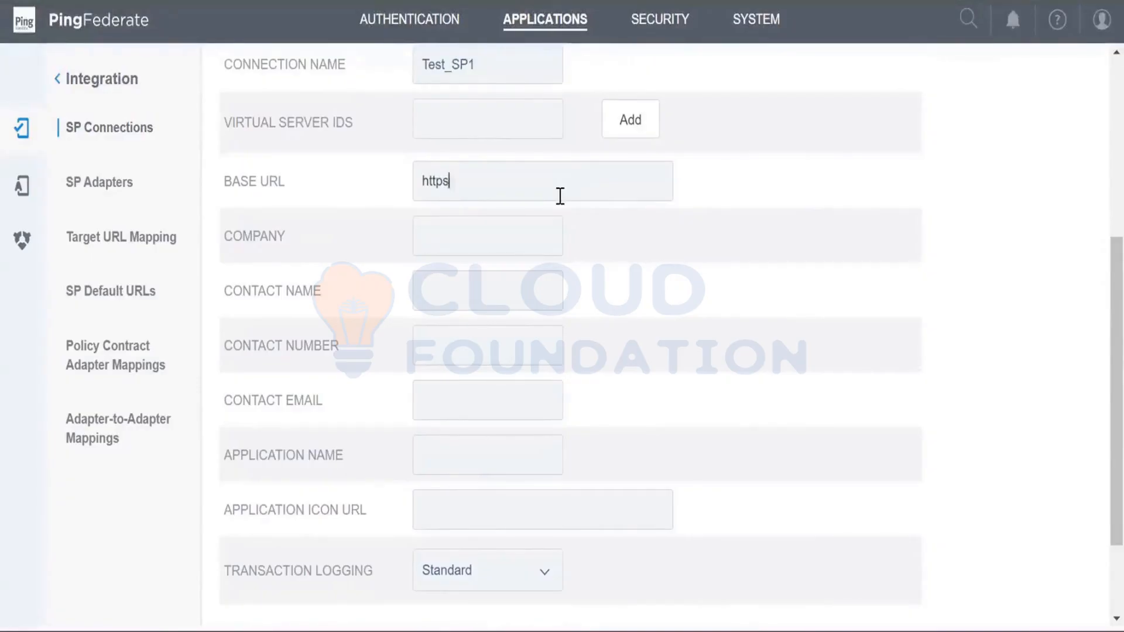
type("://")
key("BackSpace")
key("BackSpace")
key("BackSpace")
key("BackSpace")
key("BackSpace")
key("BackSpace")
key("BackSpace")
key("BackSpace")
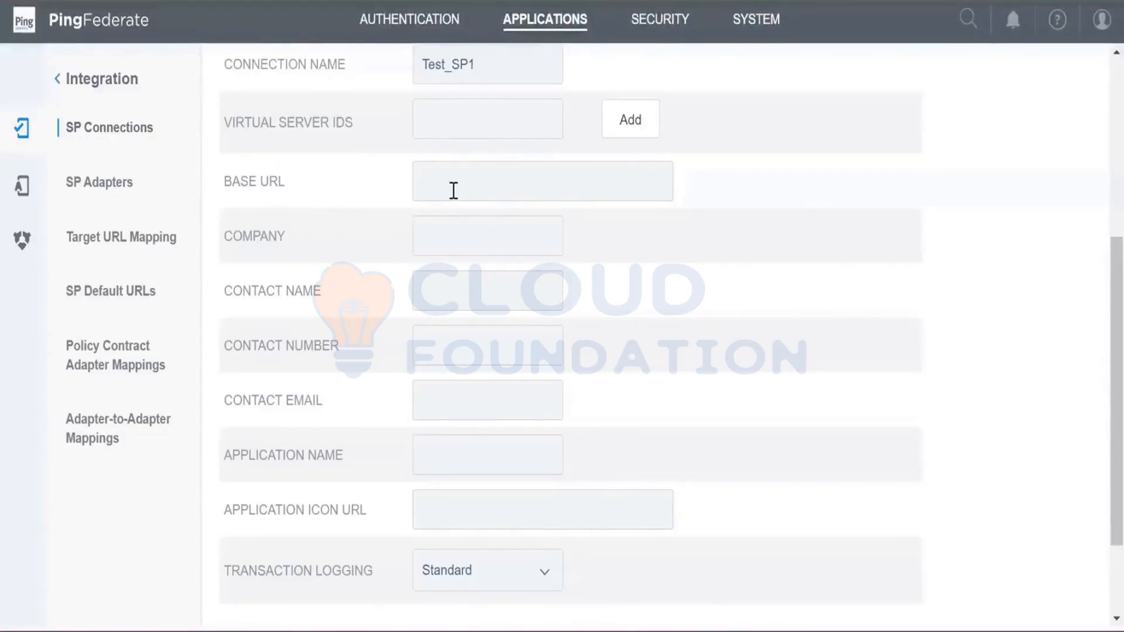
- Enter ZOHO as the company in the connection's general info
scroll(454, 190, "down", 1)
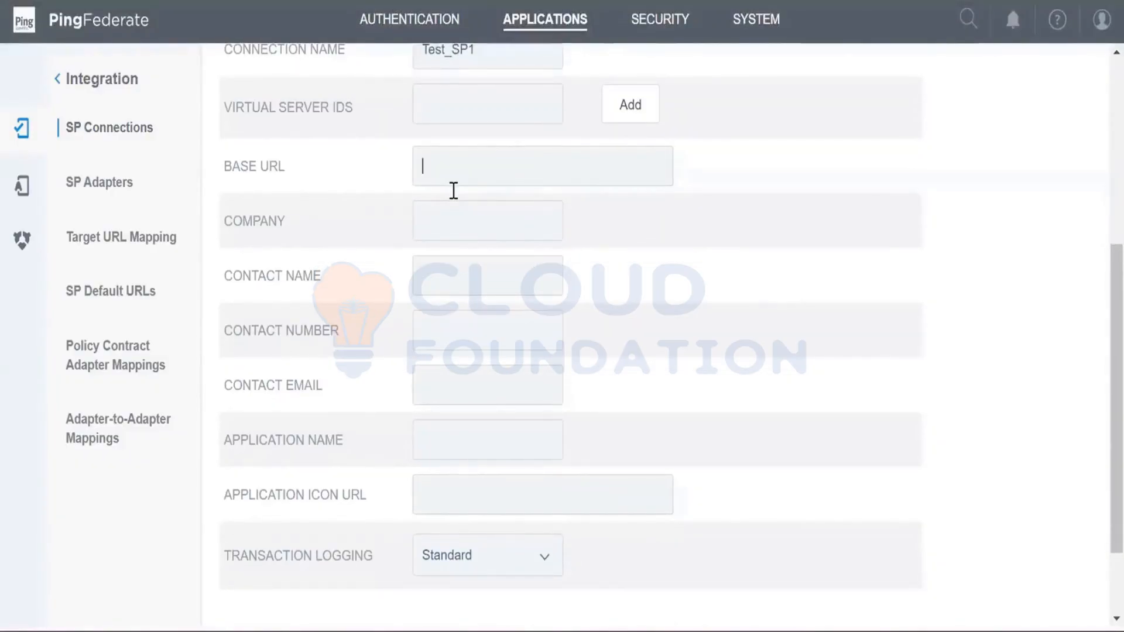
scroll(454, 190, "down", 1)
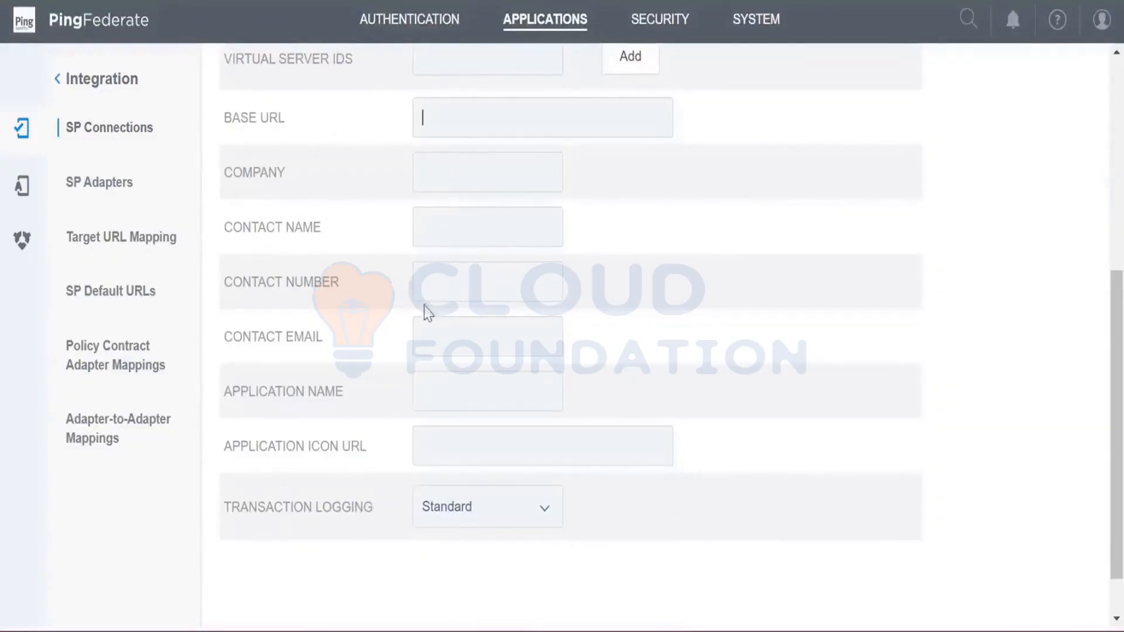
left_click(497, 173)
type("ZOHO")
- Examine the optional contact and application fields and the virtual server IDs setting of the connection
left_click(520, 236)
left_click(522, 291)
left_click(522, 339)
left_click(525, 386)
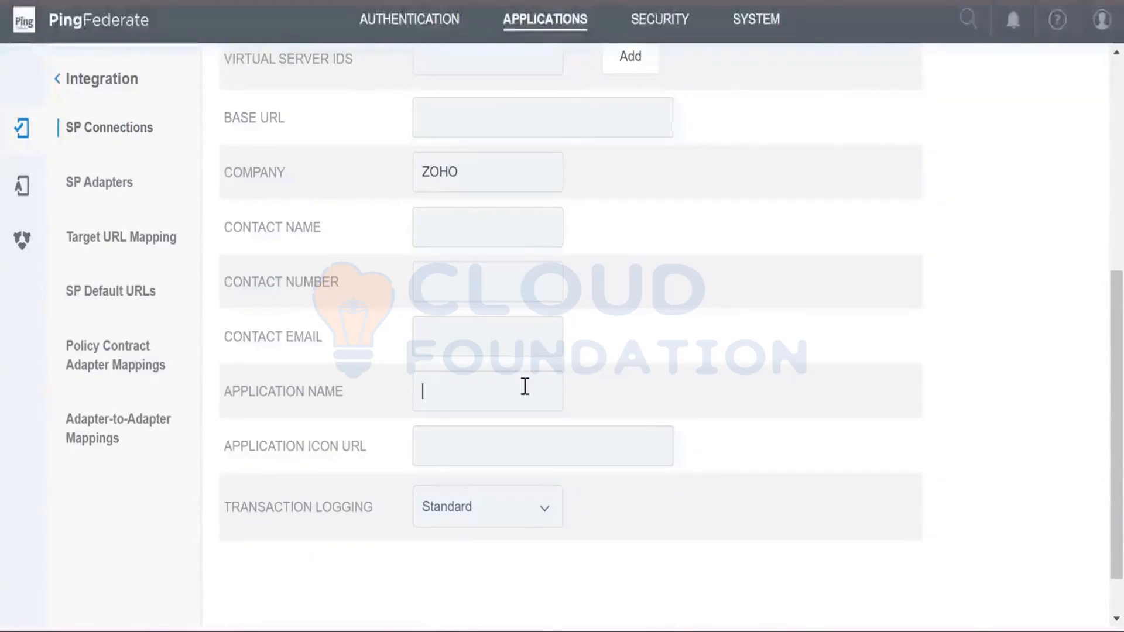
left_click(527, 455)
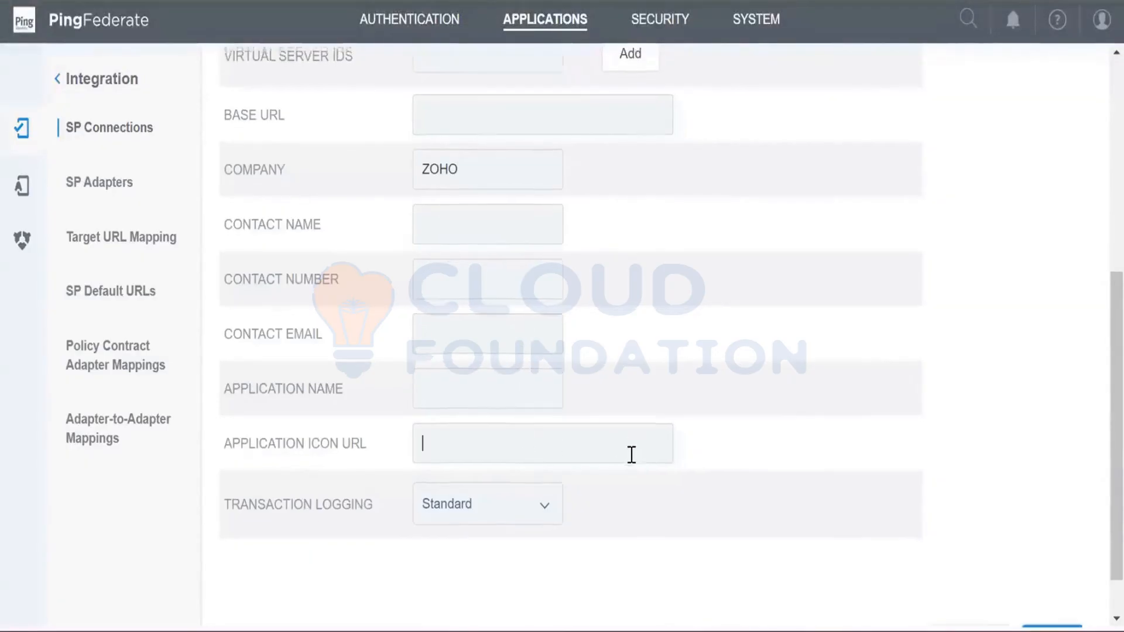
scroll(630, 455, "down", 2)
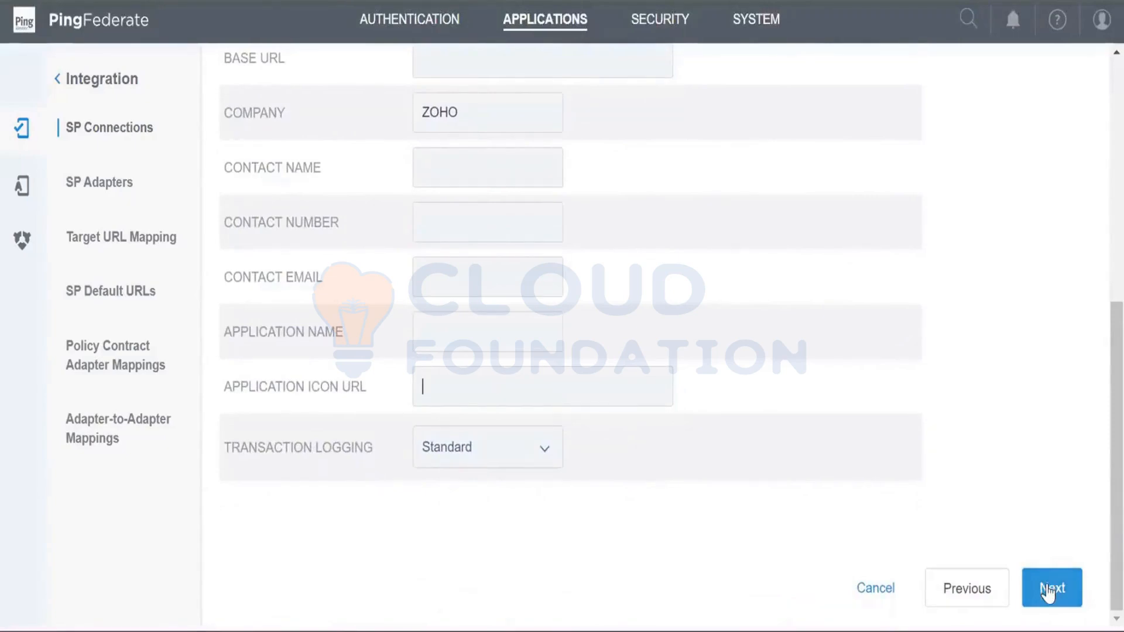
scroll(1033, 330, "up", 2)
scroll(1034, 330, "up", 4)
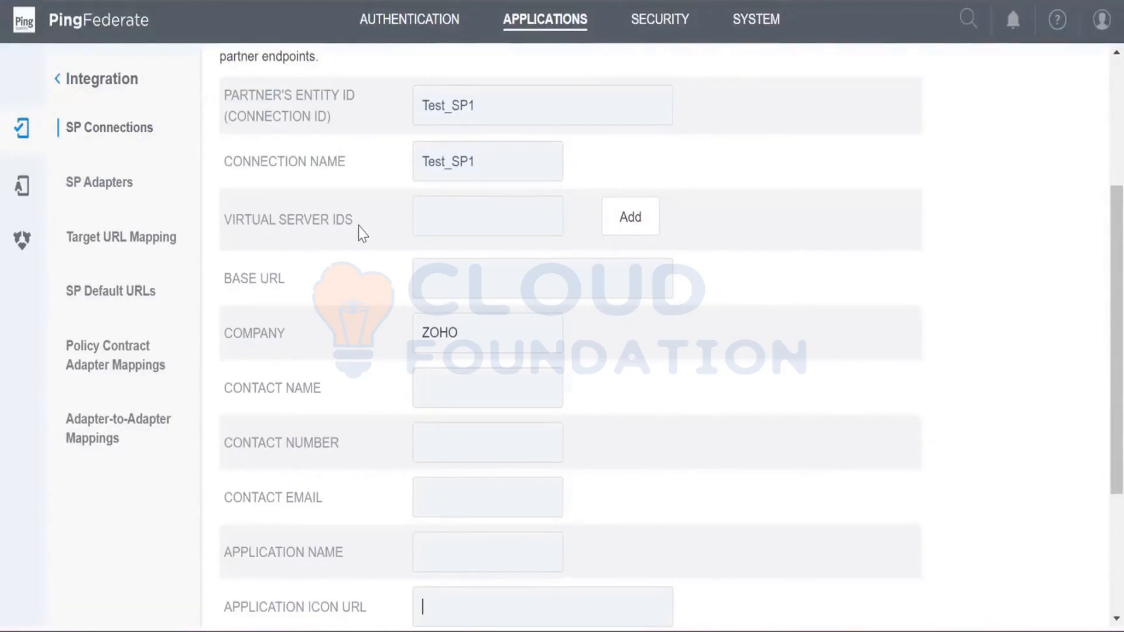
left_click_drag(359, 226, 221, 215)
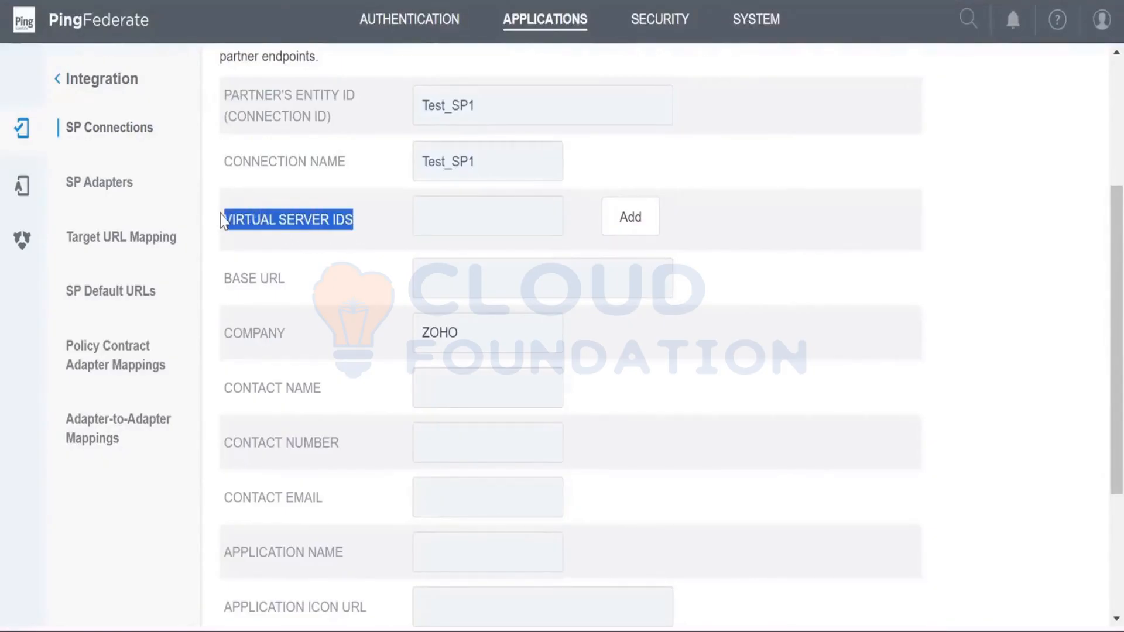
left_click(461, 222)
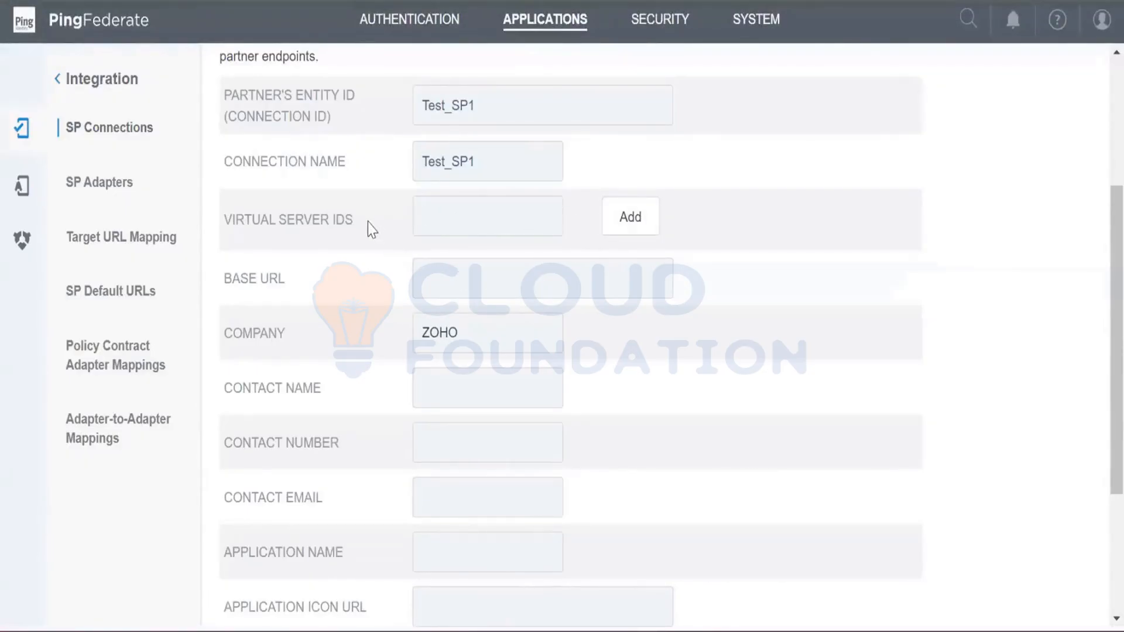
- Examine the virtual server IDs field, its description and the transaction logging options in the connection's general info
left_click_drag(358, 224, 217, 227)
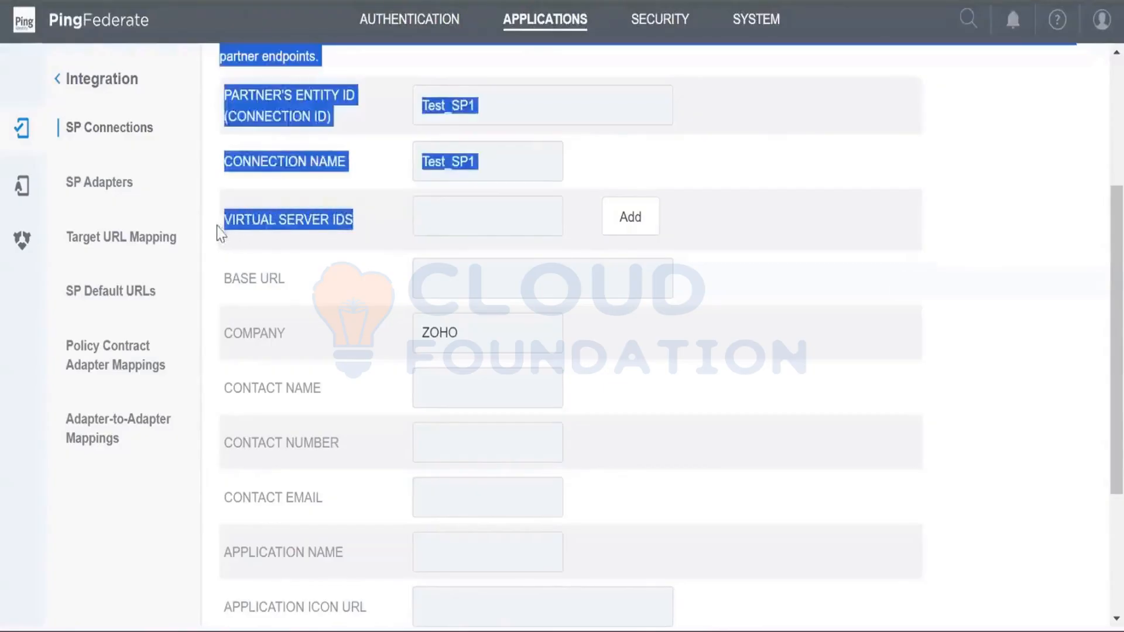
left_click(232, 222)
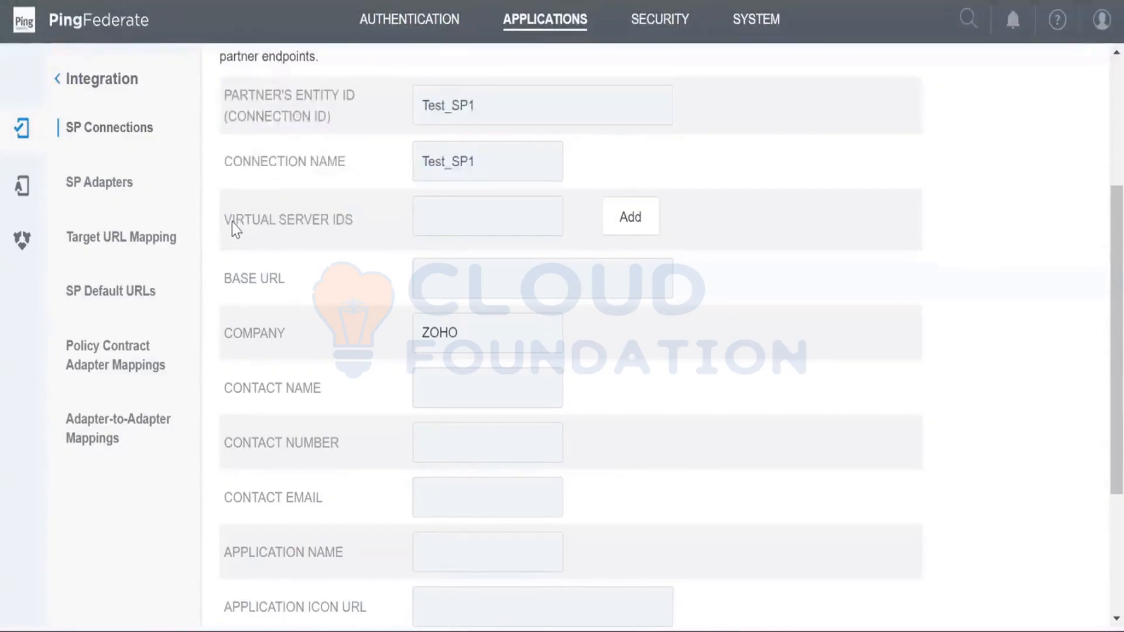
left_click(440, 216)
scroll(787, 388, "up", 2)
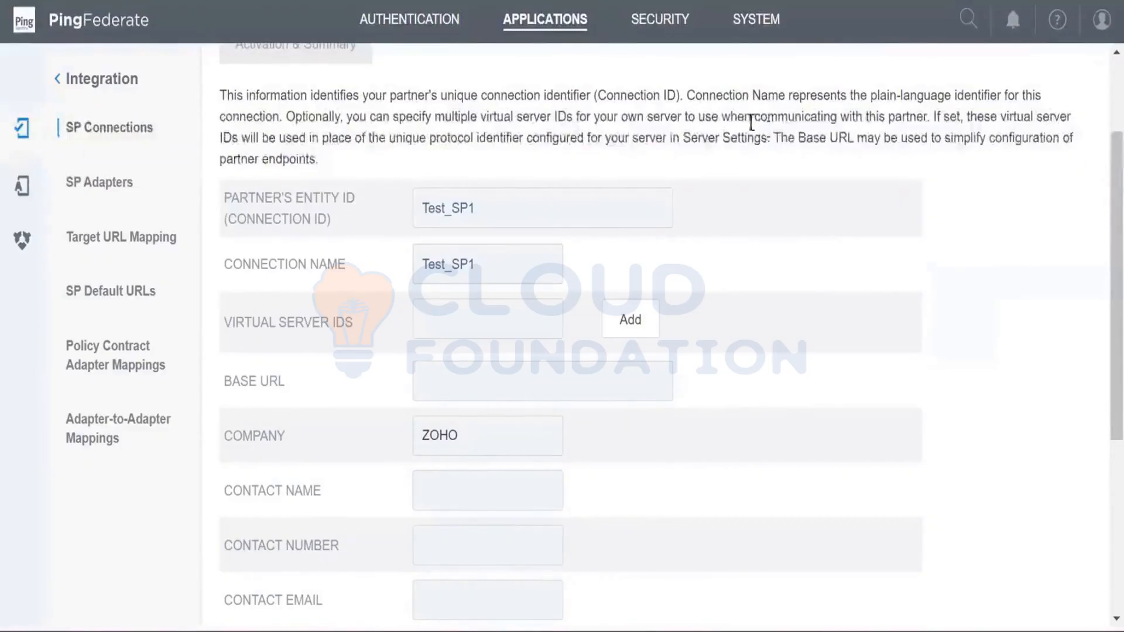
scroll(788, 291, "down", 5)
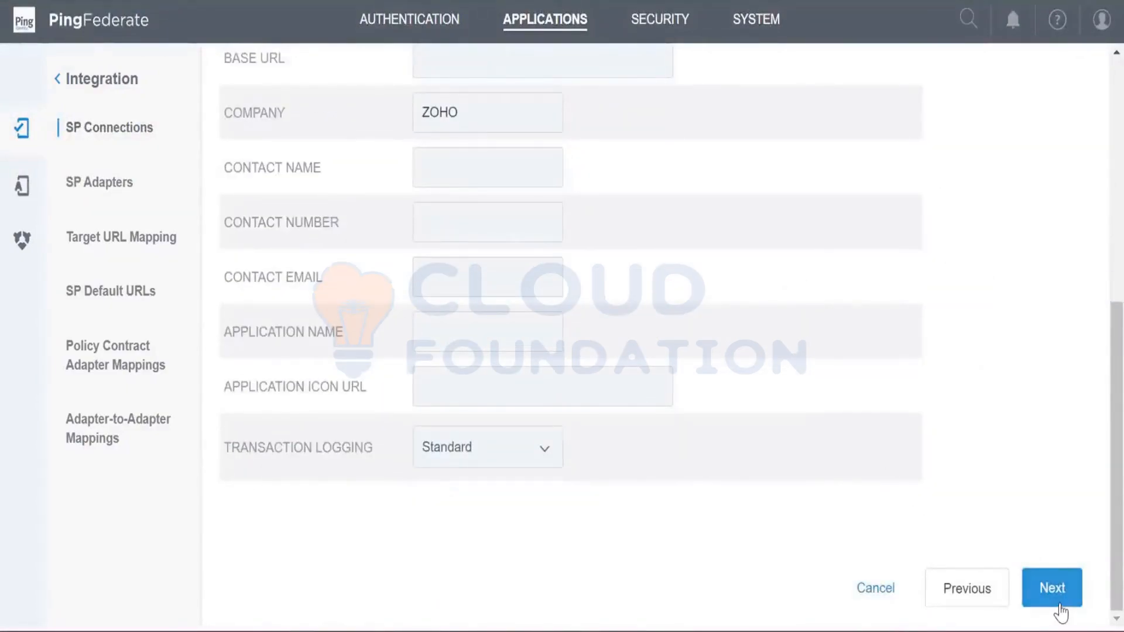
left_click(542, 450)
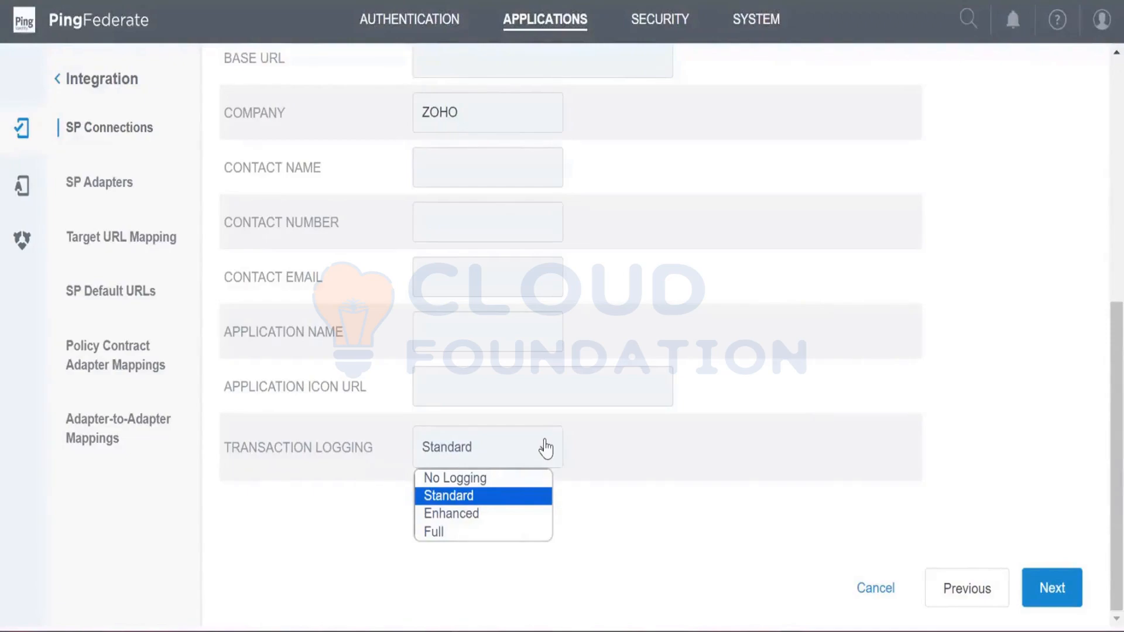
left_click(631, 479)
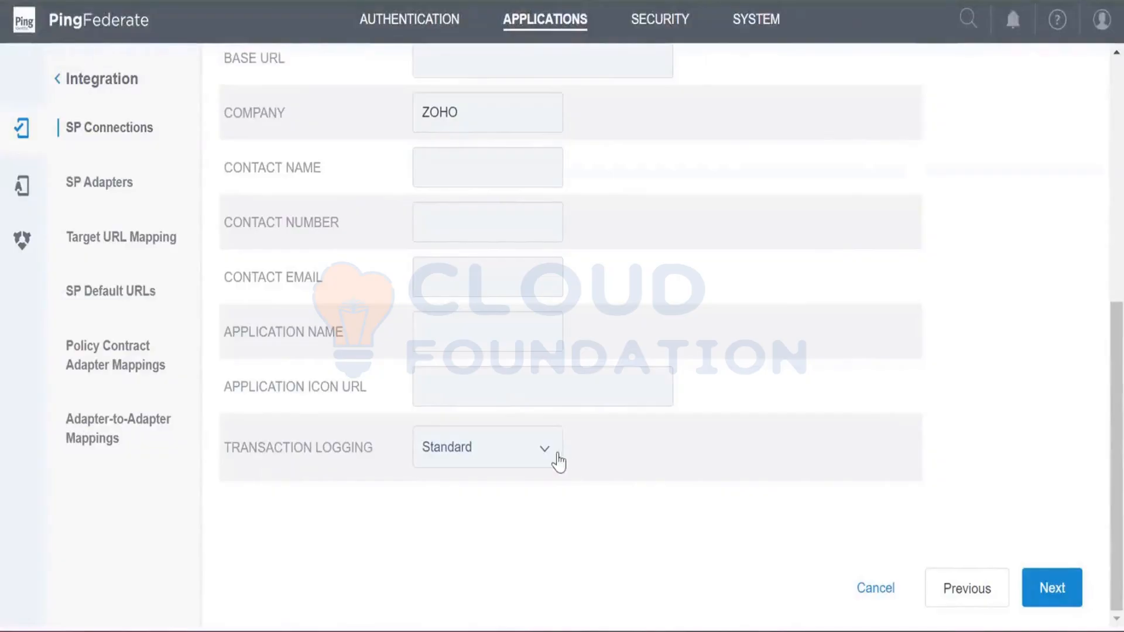
left_click(539, 461)
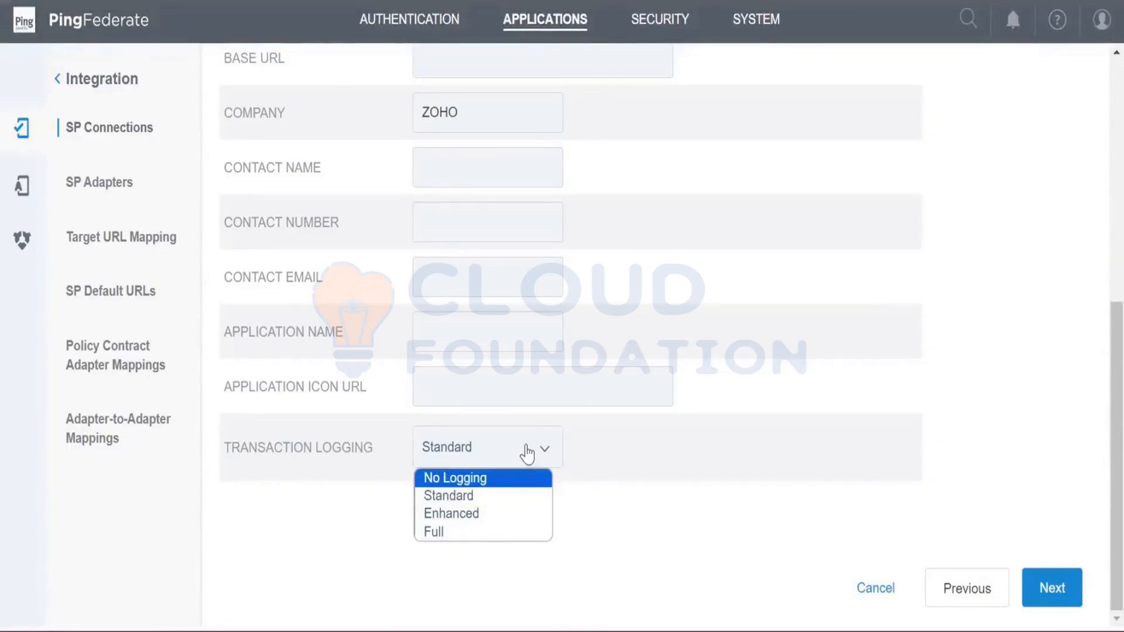
left_click(720, 506)
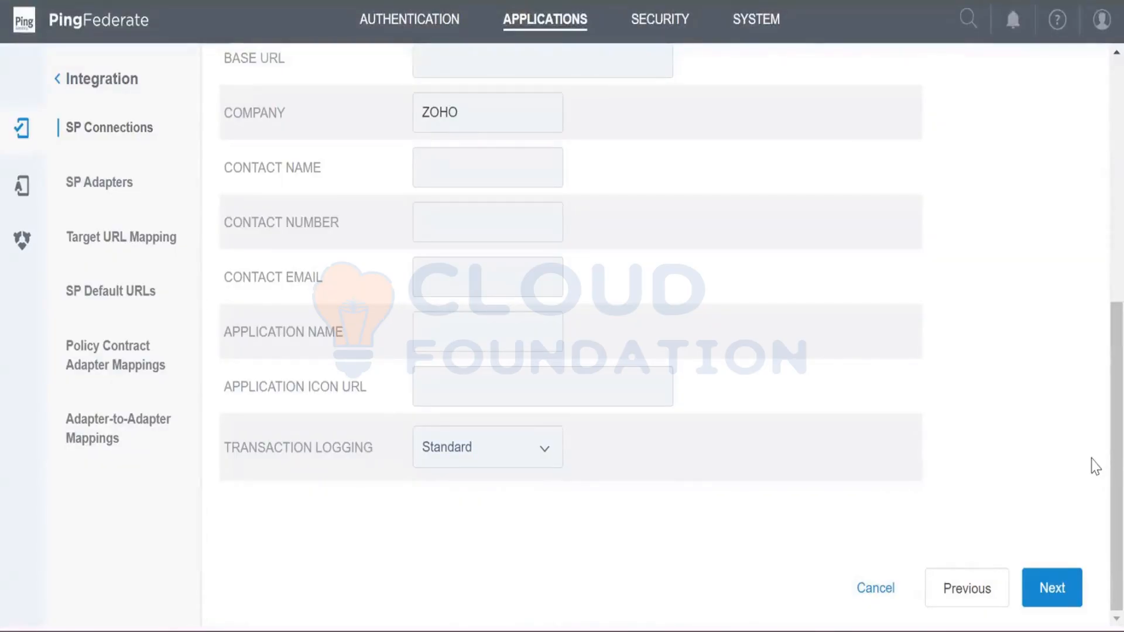
- Open the Browser SSO configuration and enable both the IdP-initiated SSO and SP-initiated SSO profiles
left_click(1052, 590)
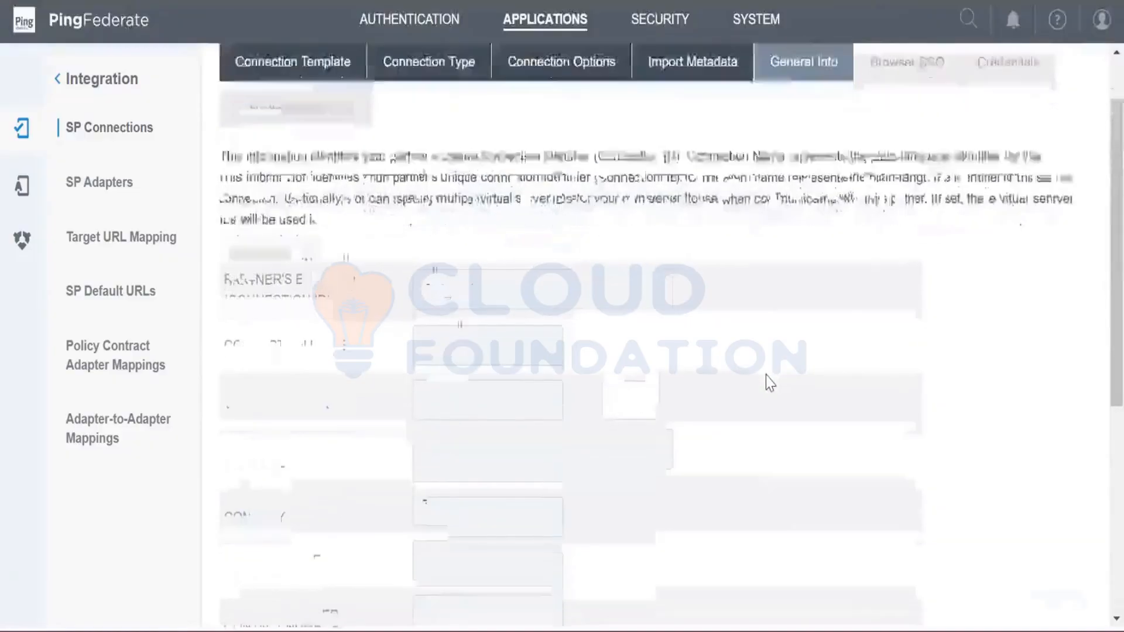
scroll(766, 376, "down", 5)
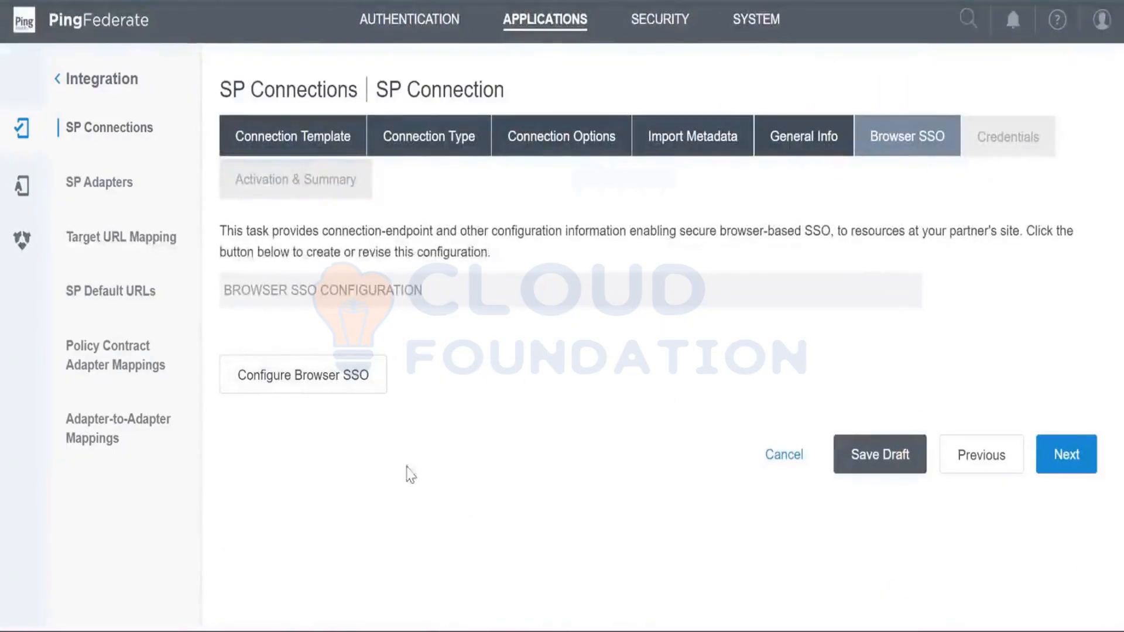
left_click(346, 386)
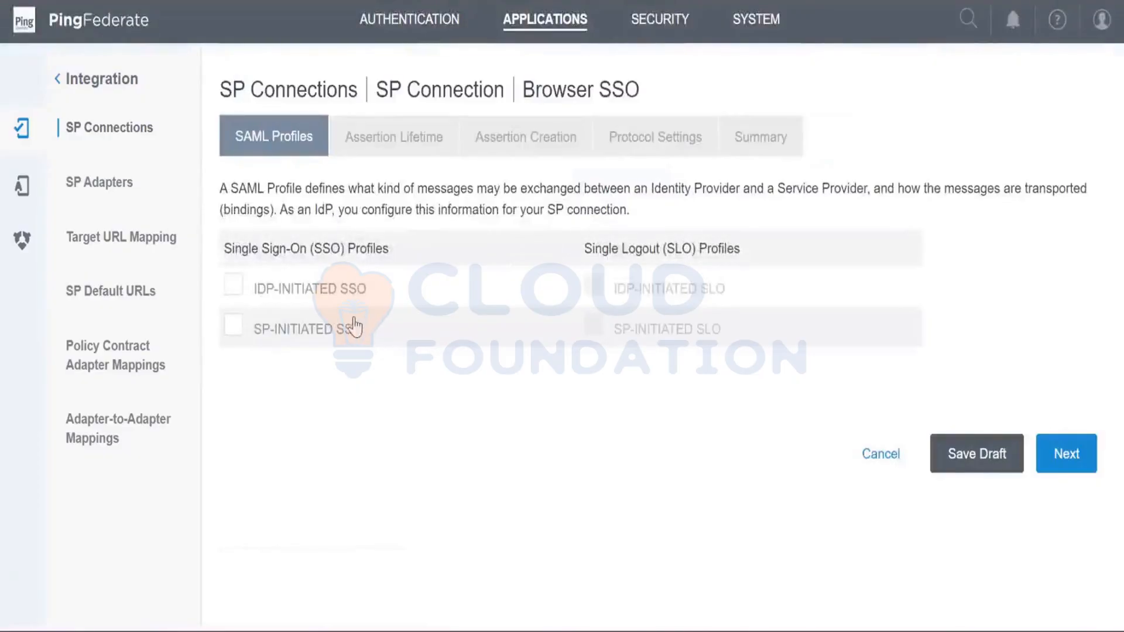
left_click(232, 327)
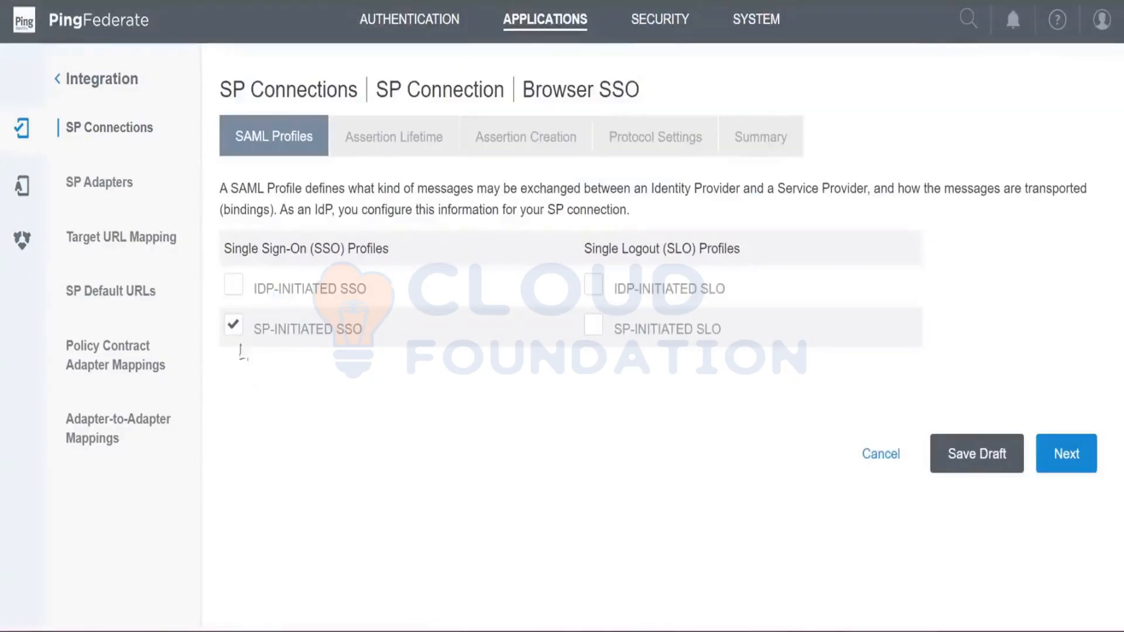
left_click(244, 290)
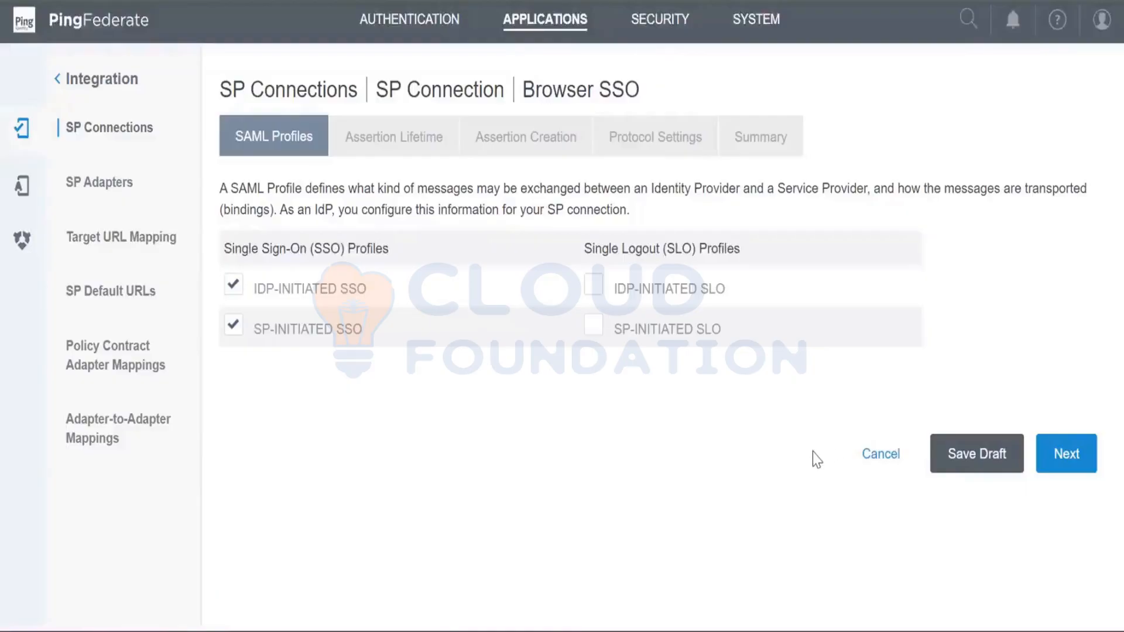
left_click(1054, 462)
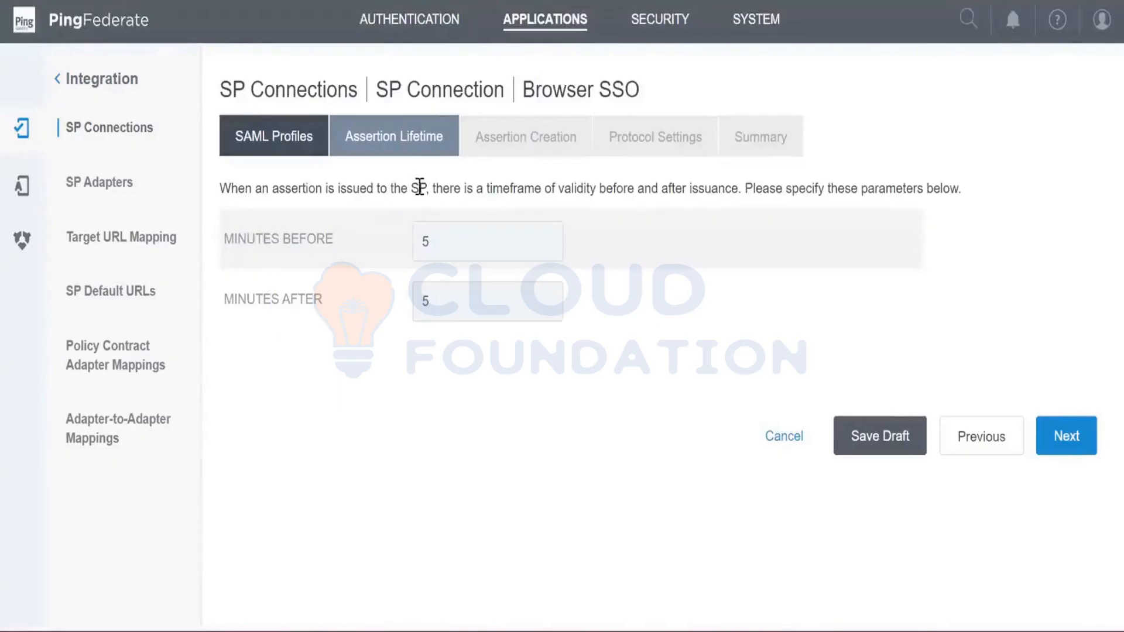
- Accept the assertion lifetime of 5 minutes before and after, and configure assertion creation with Standard identity mapping
left_click_drag(420, 188, 779, 204)
left_click(609, 394)
left_click(1048, 449)
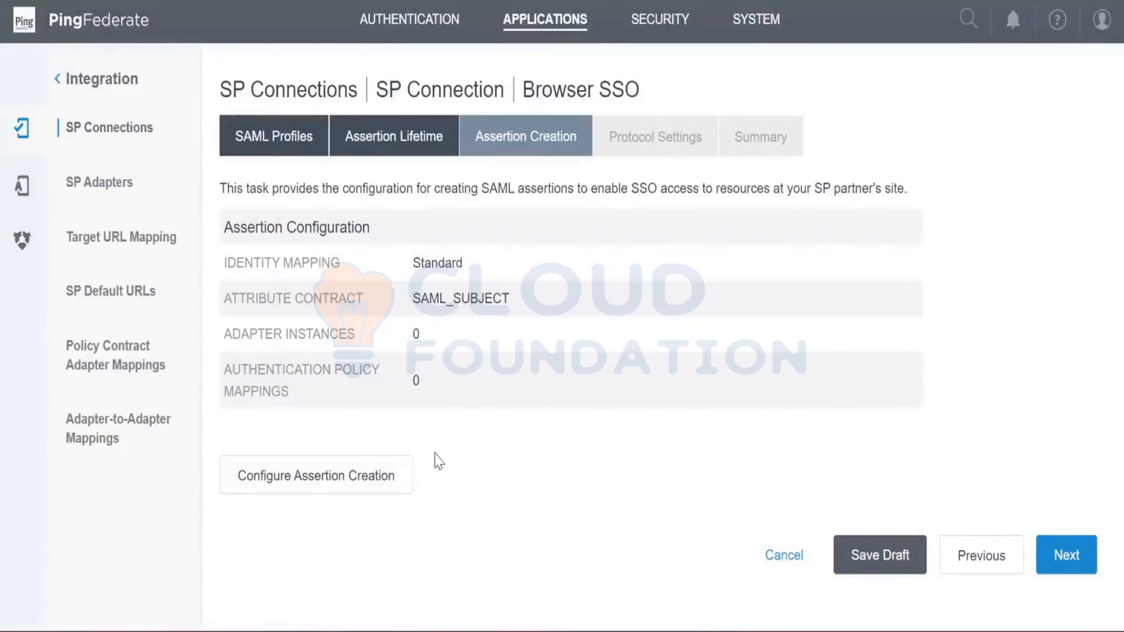
left_click(359, 491)
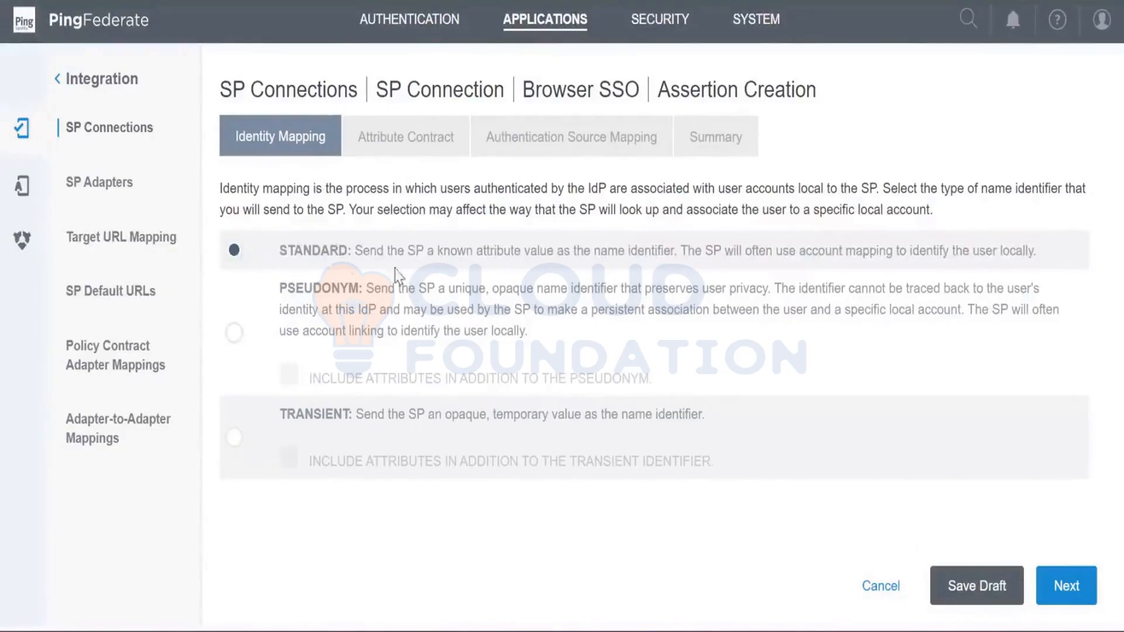
left_click(1072, 594)
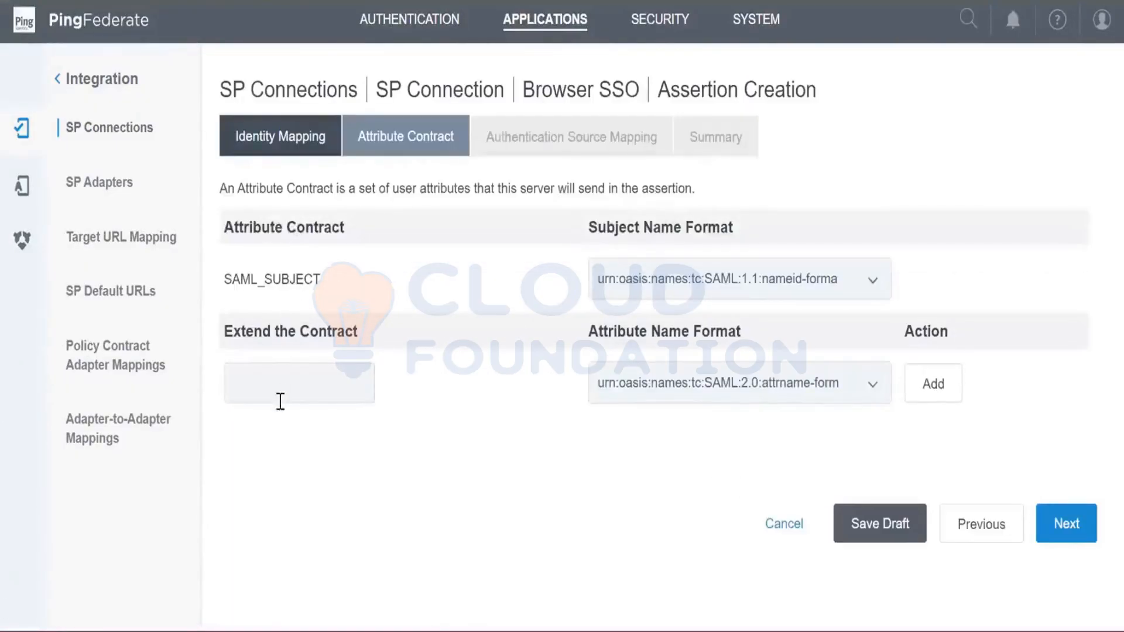
left_click(315, 389)
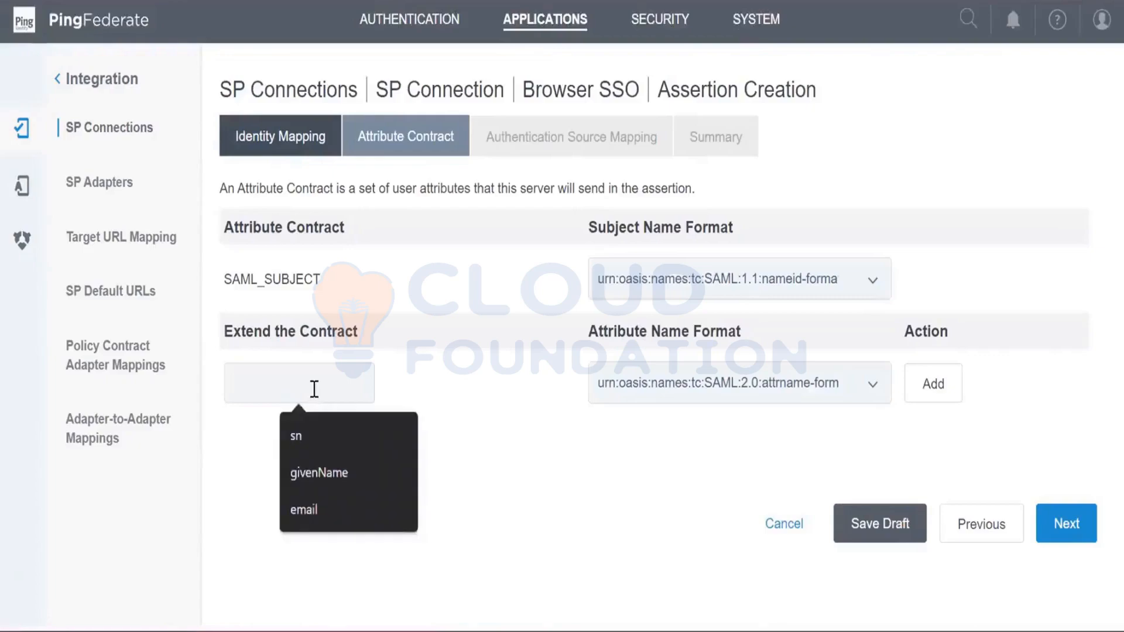
left_click(449, 388)
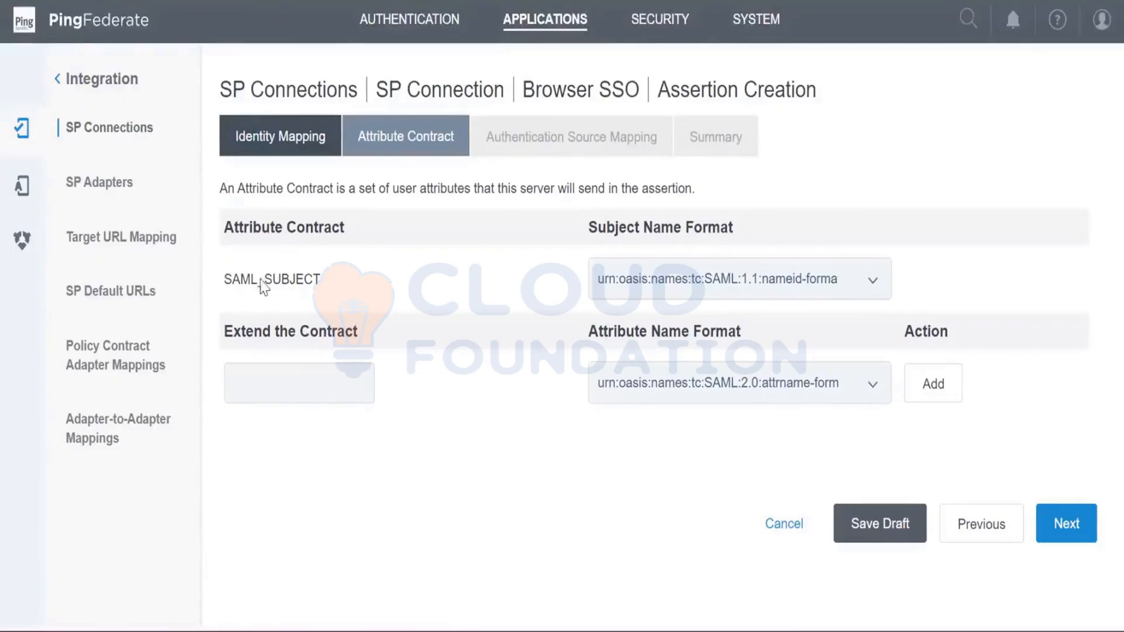
left_click_drag(226, 283, 329, 281)
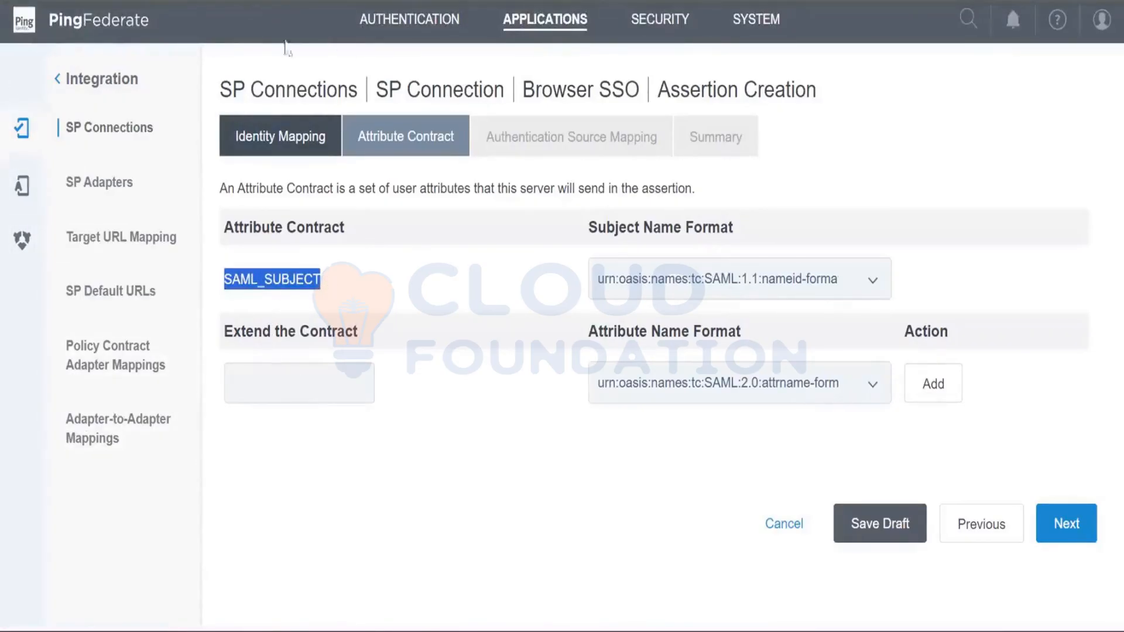
left_click(313, 381)
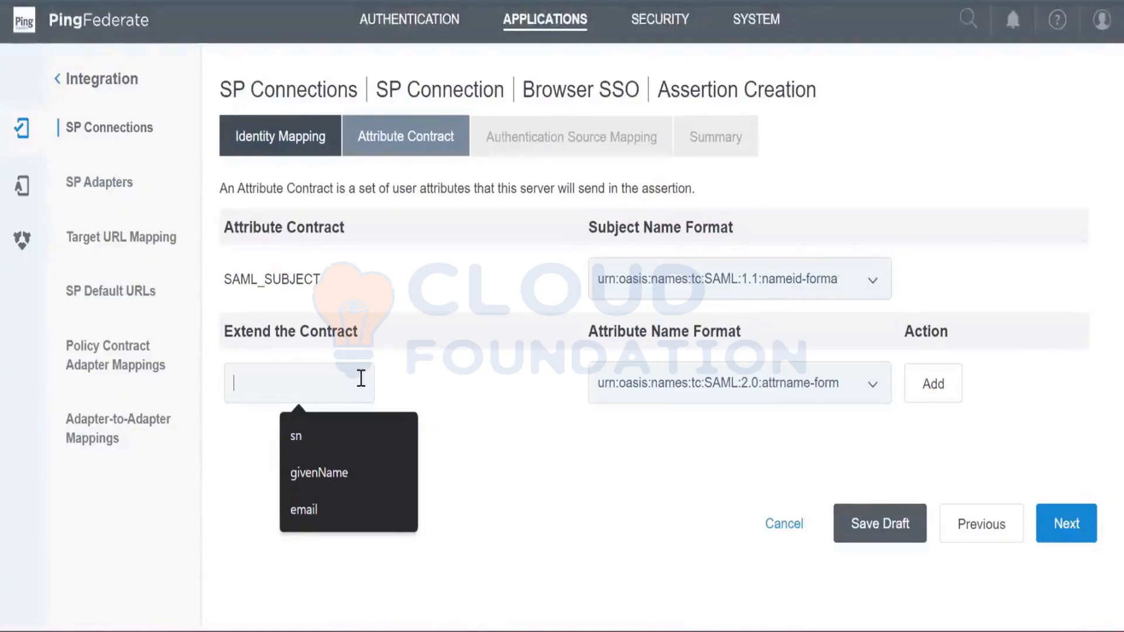
double_click(303, 286)
left_click(298, 383)
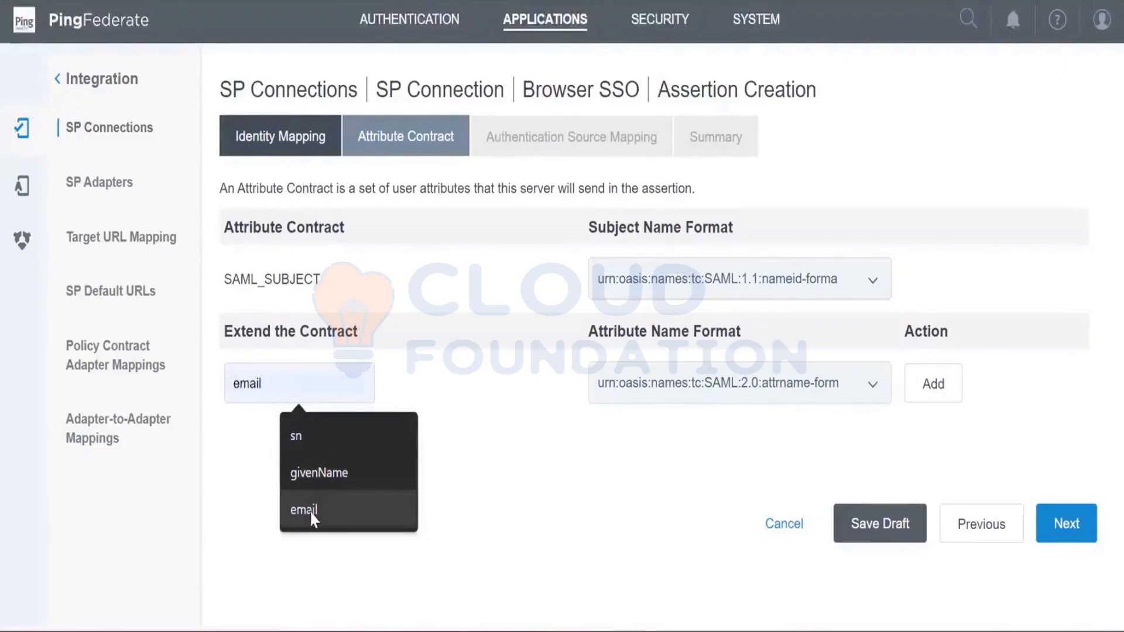
left_click(335, 476)
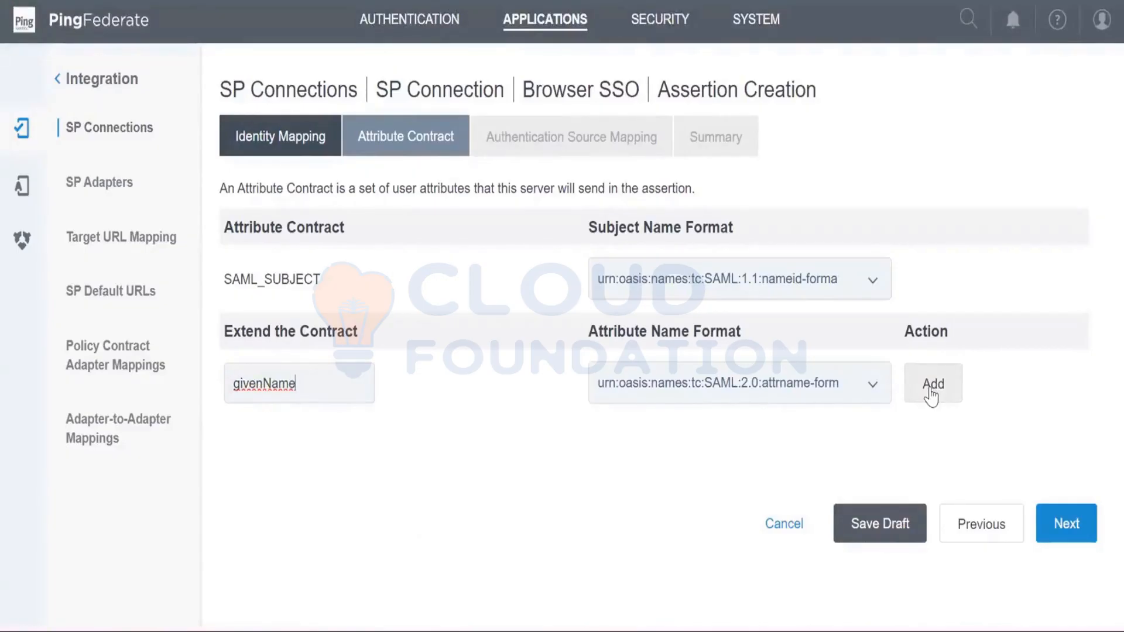
left_click_drag(329, 385, 169, 374)
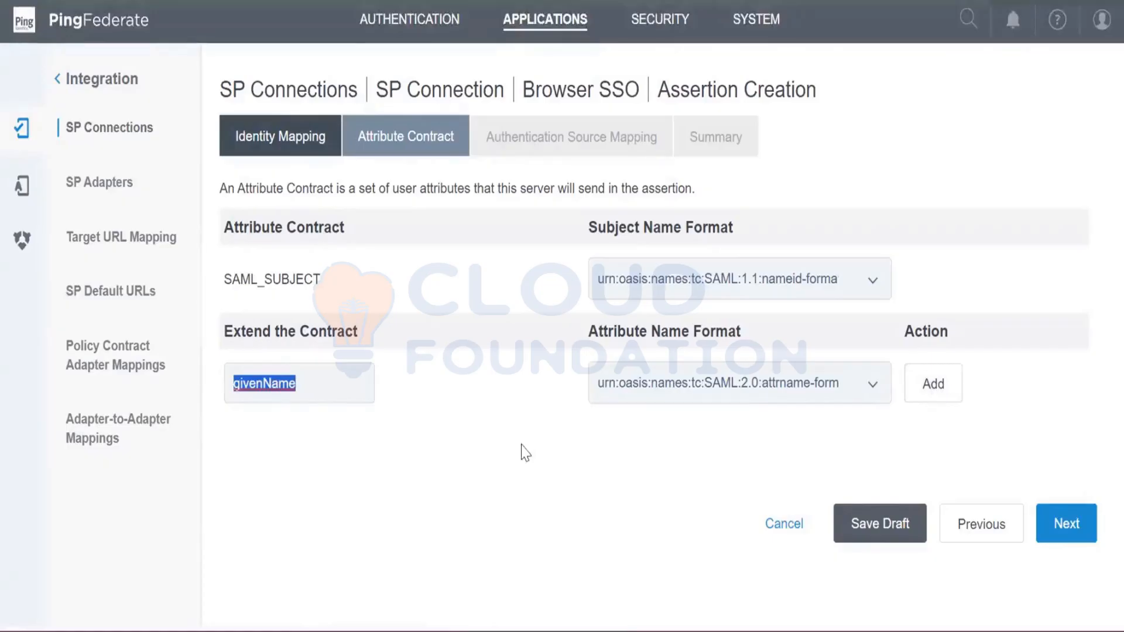
key("BackSpace")
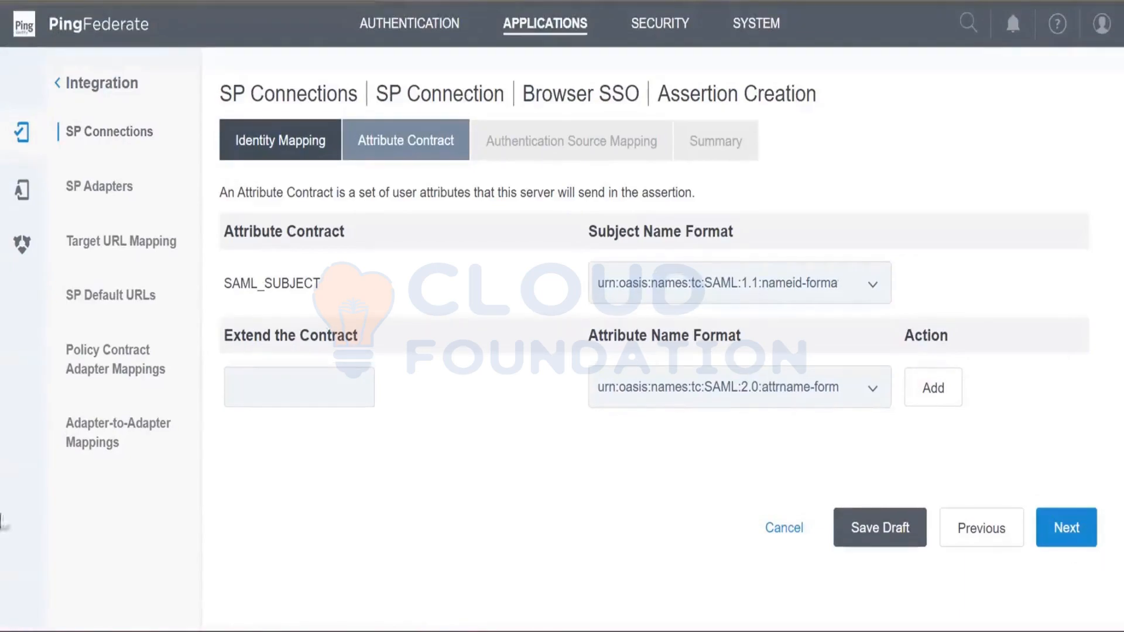
- Extend the attribute contract with an email attribute in the SAML 2.0 basic attribute name format
left_click(273, 388)
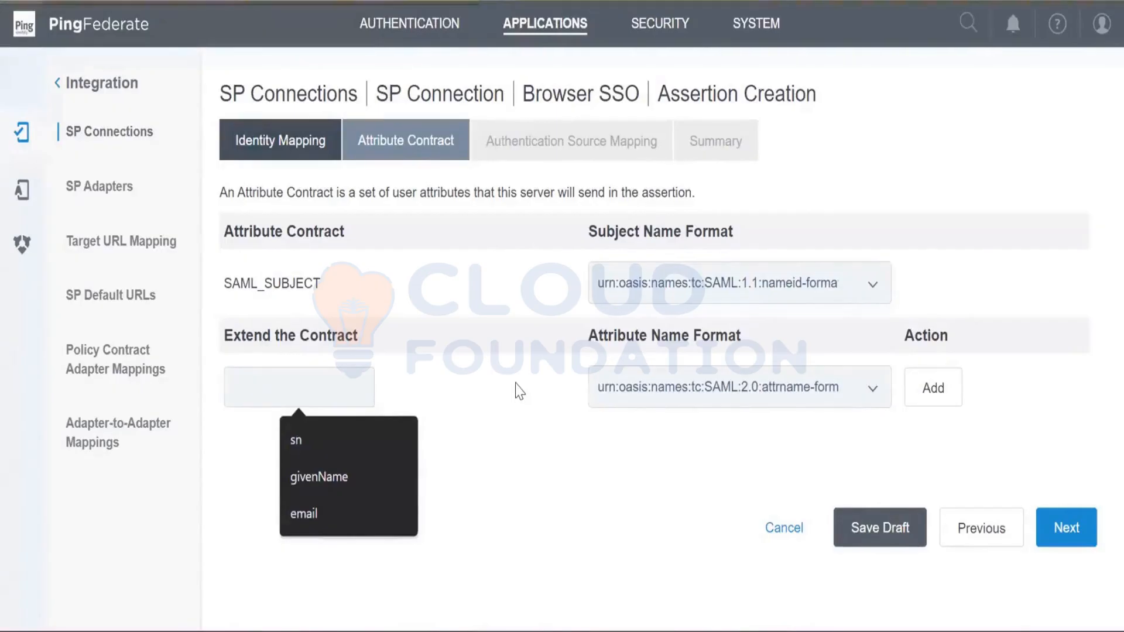
left_click(344, 486)
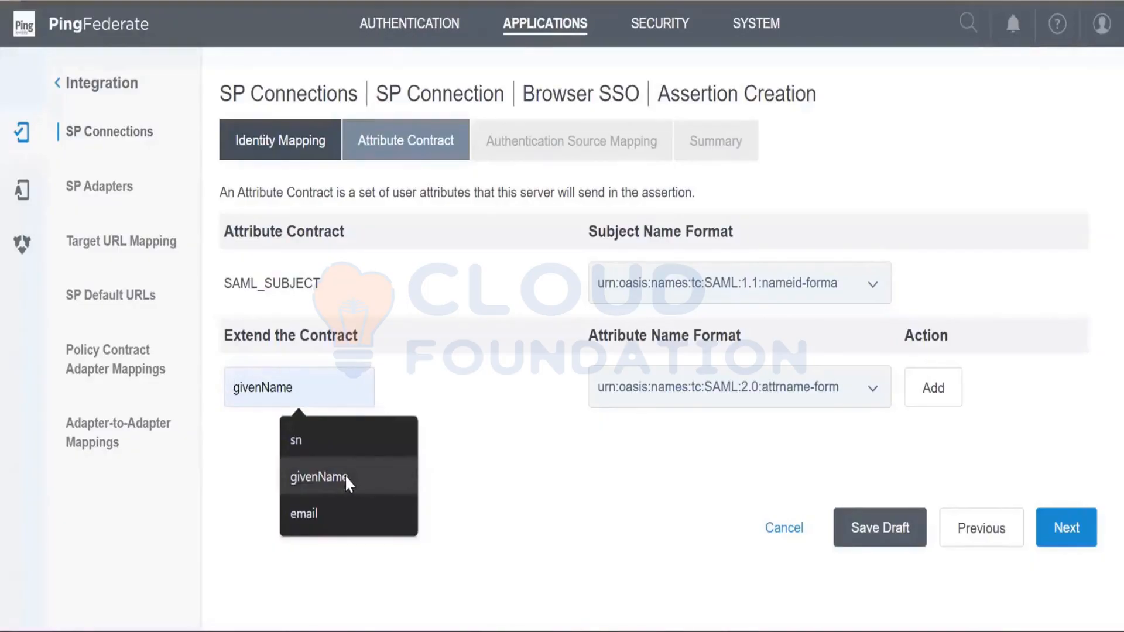
left_click(336, 511)
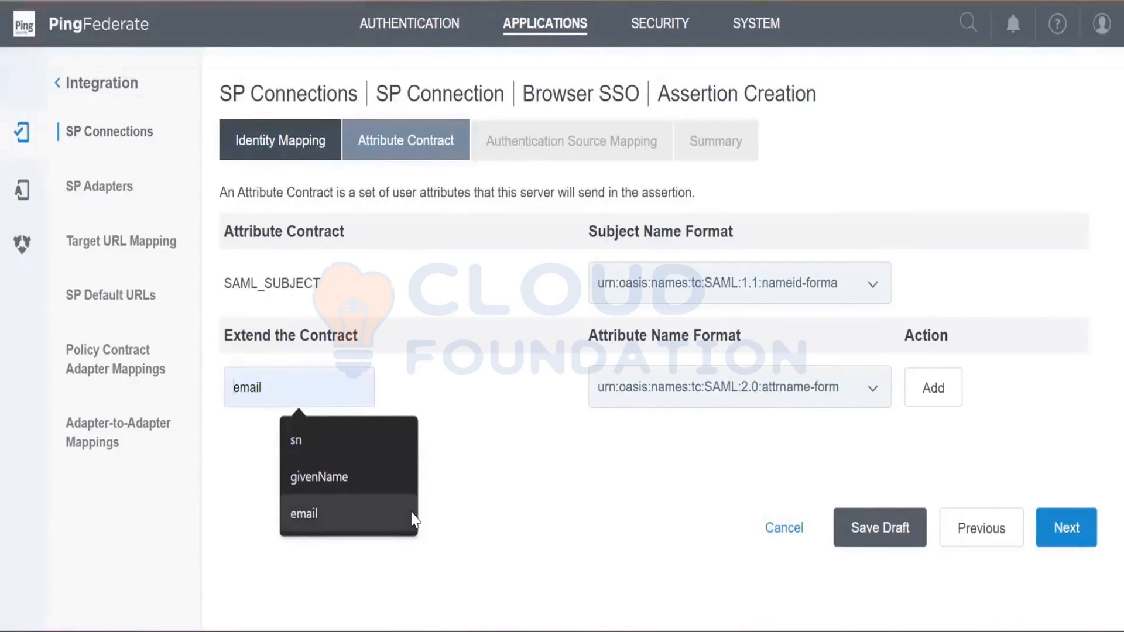
left_click(309, 523)
left_click(931, 391)
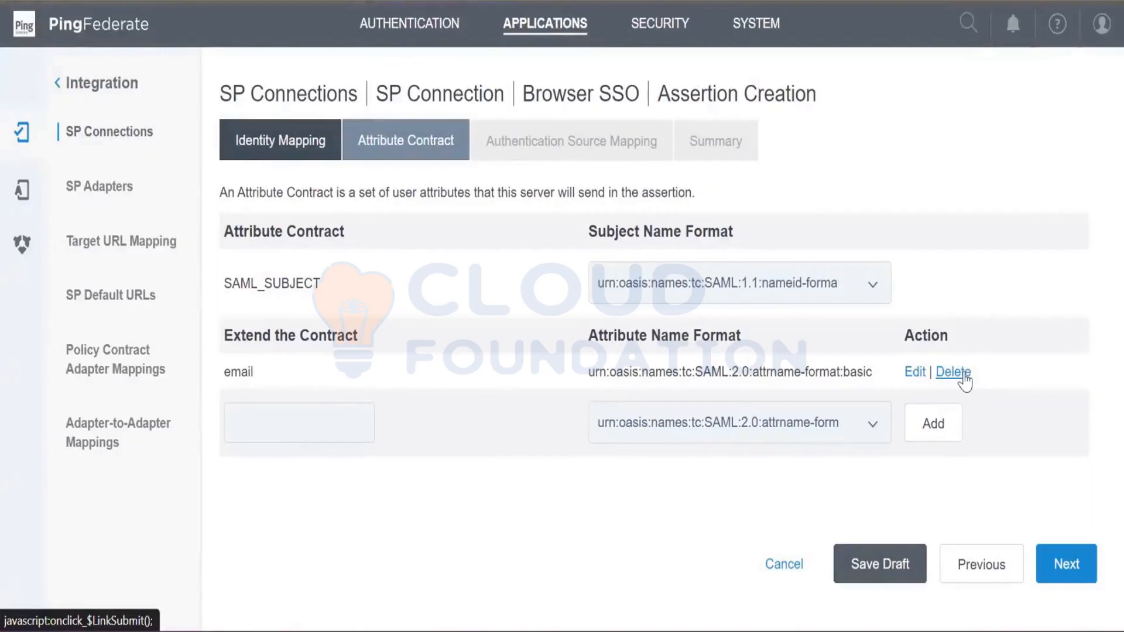
- Discard the edit of the email attribute and delete that attribute from the extended contract
left_click(915, 373)
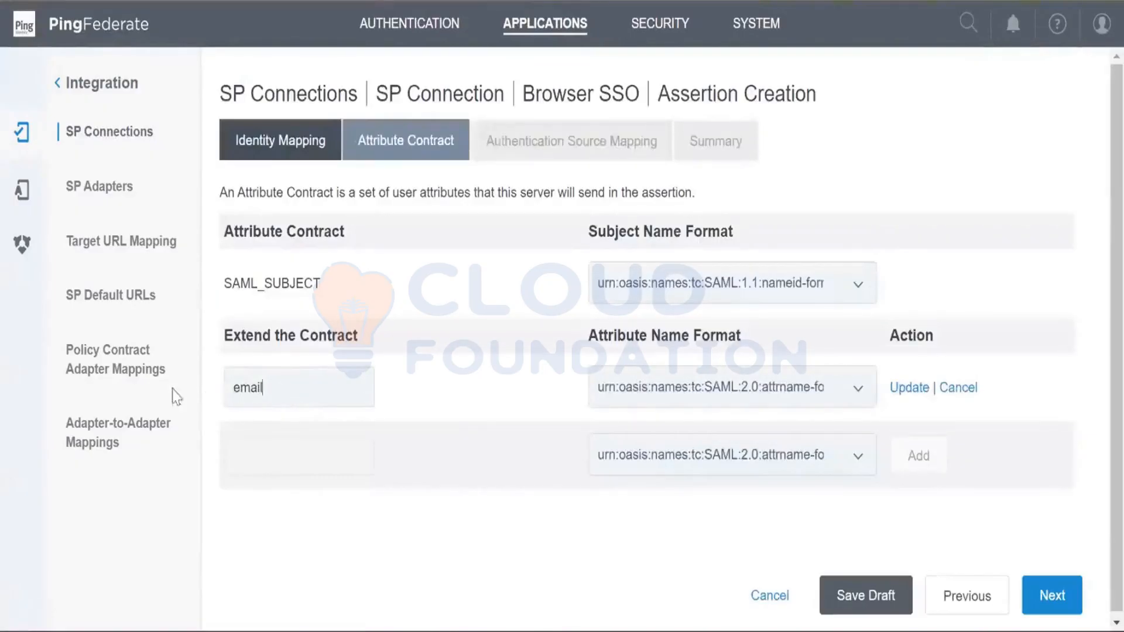
double_click(307, 388)
type("g")
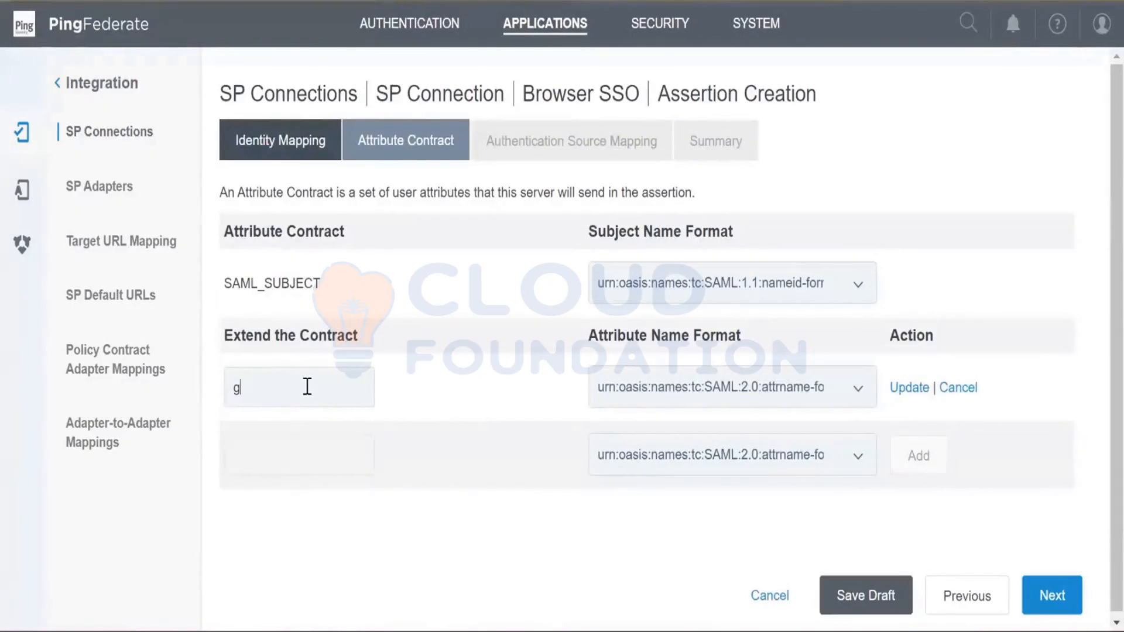
key("BackSpace")
left_click(959, 388)
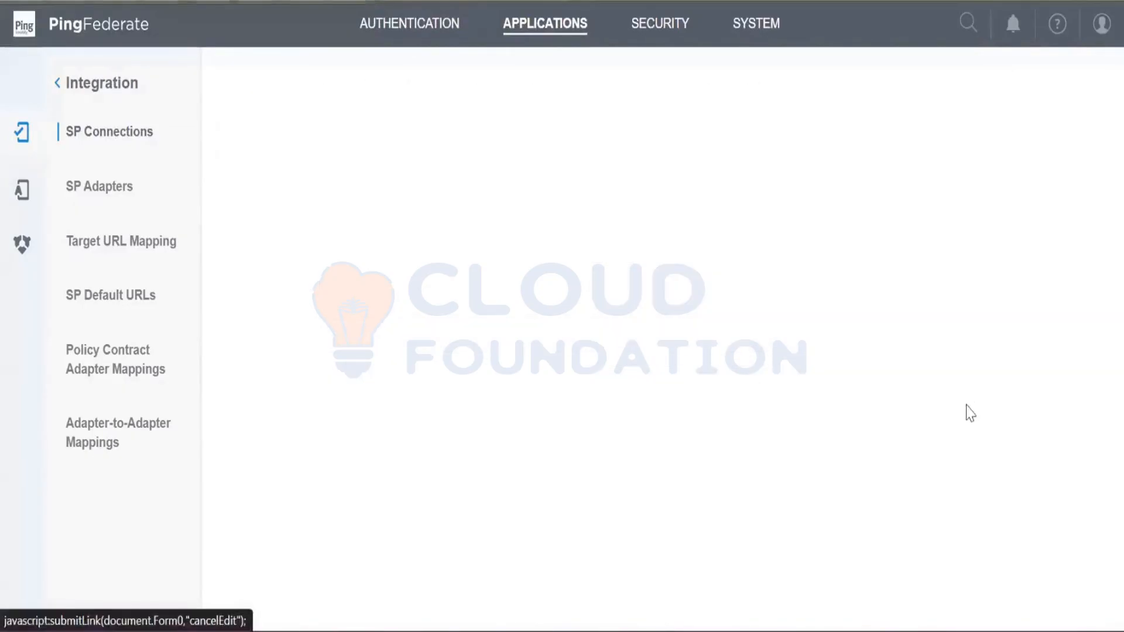
left_click(954, 373)
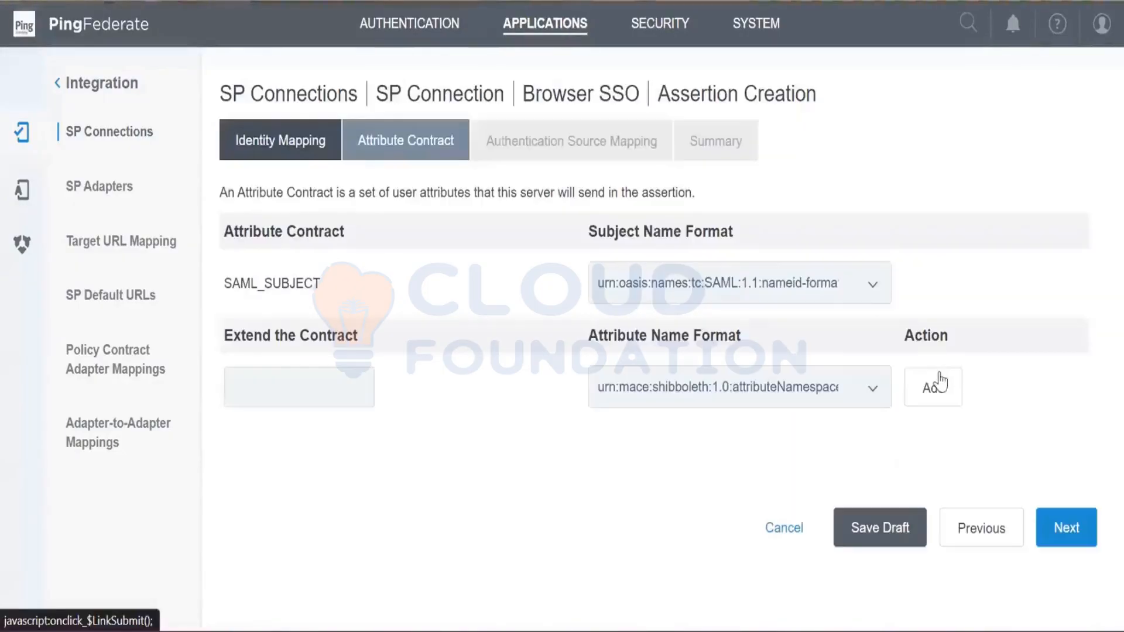
- Extend the attribute contract with givenName and sn attributes in the urn:mace:shibboleth:1.0:attributeNamespace:uri name format
left_click(318, 386)
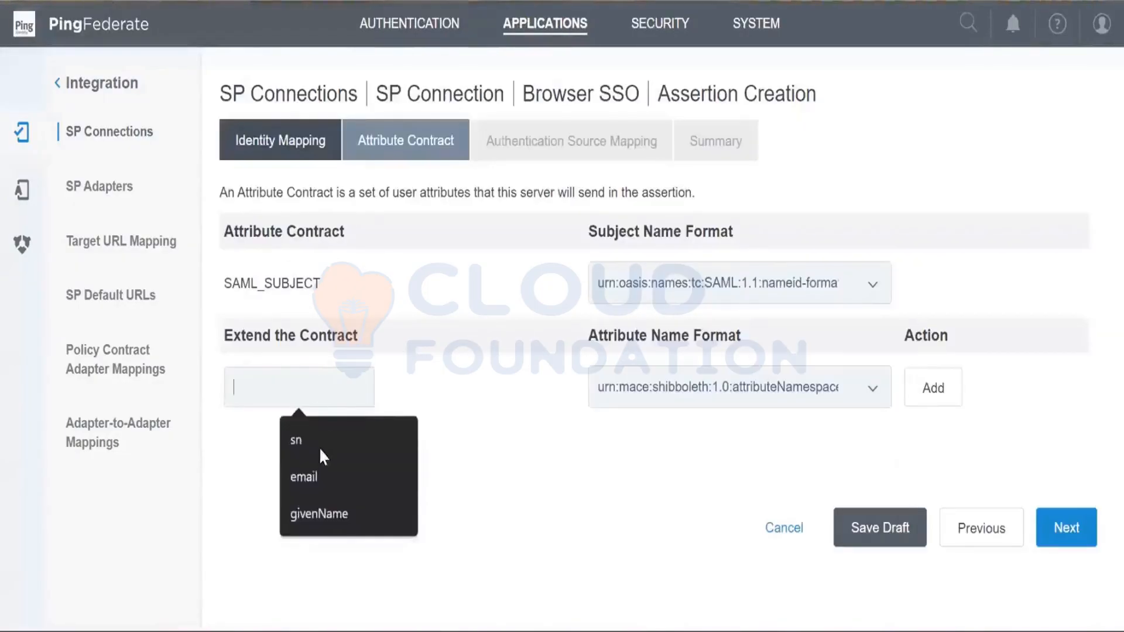
left_click(311, 514)
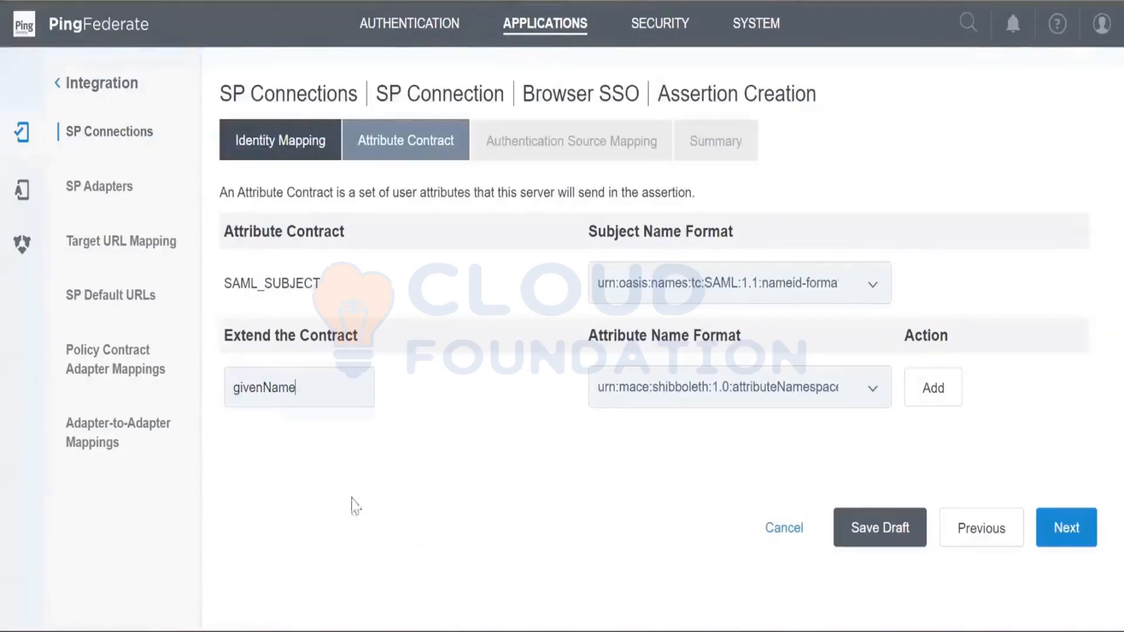
left_click(935, 387)
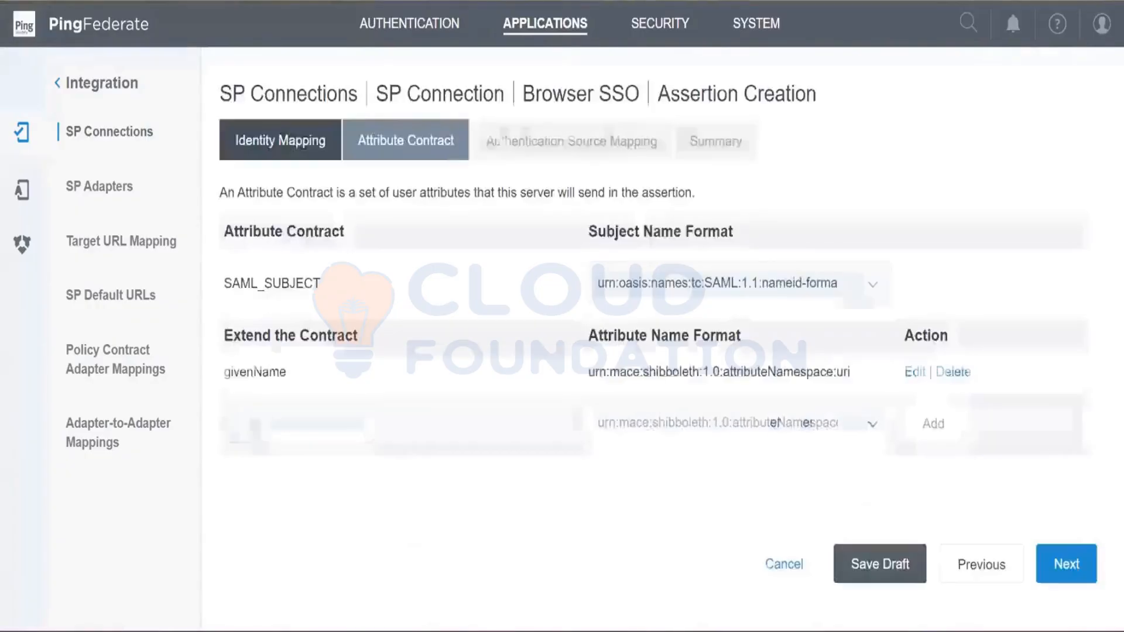
left_click(253, 426)
left_click(328, 477)
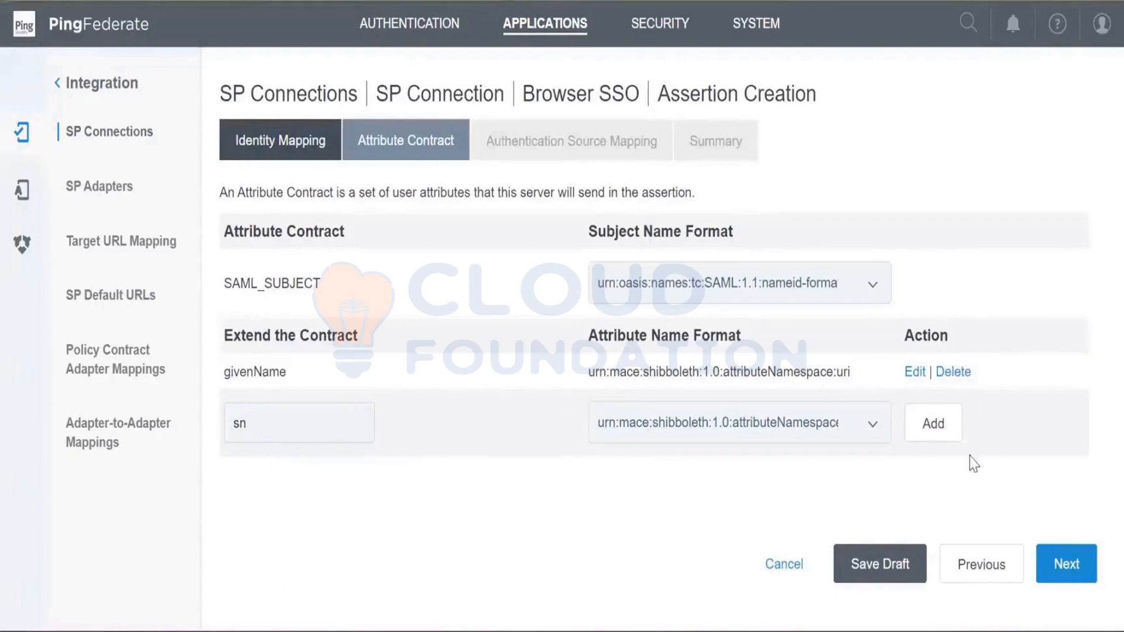
left_click(940, 431)
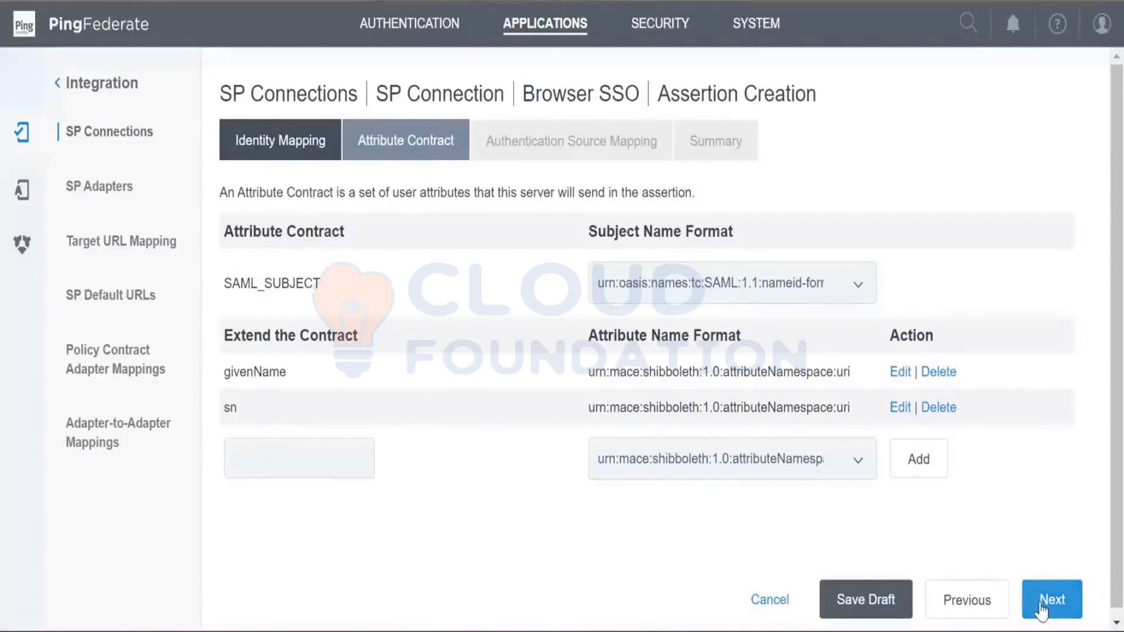
- Add a uid attribute in the same name format to the extended contract and continue to authentication source mapping
left_click(294, 457)
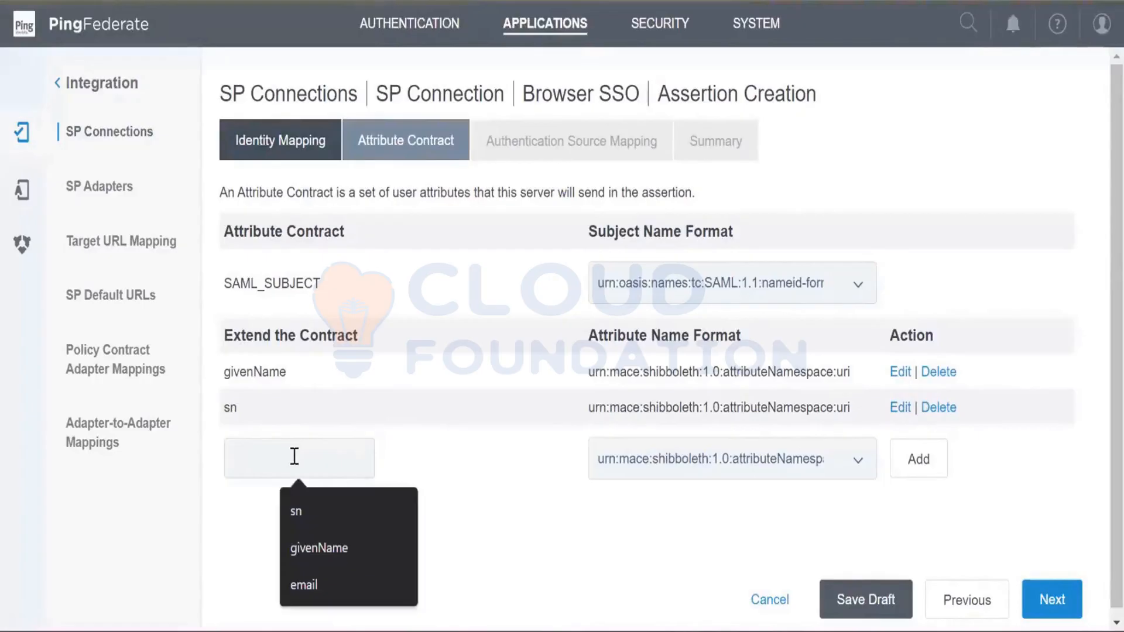
type("uid")
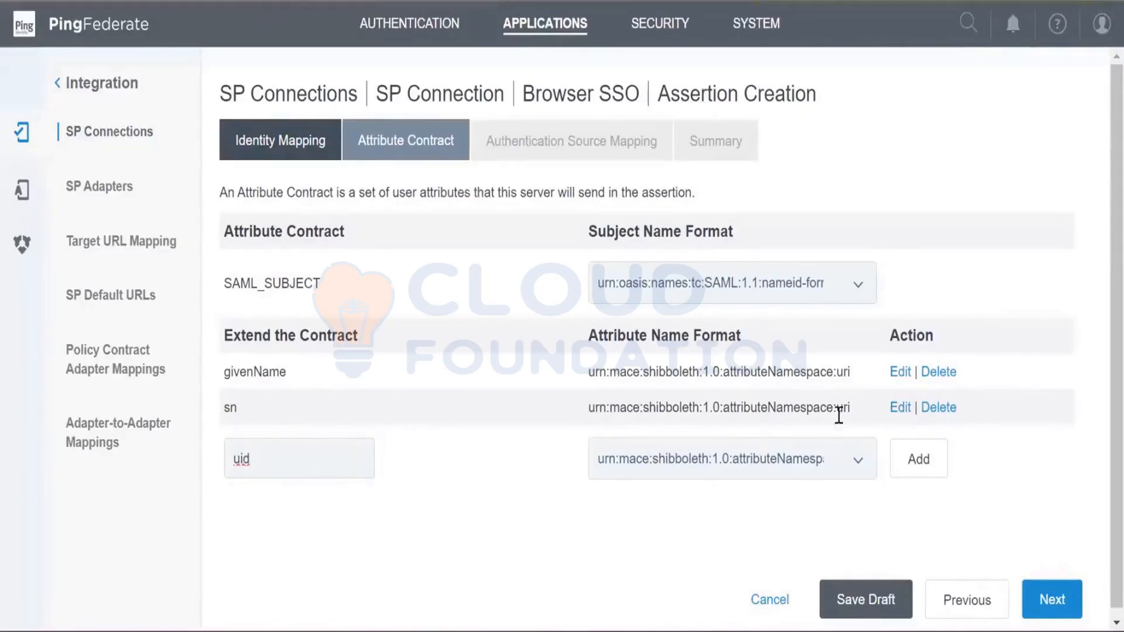
left_click(914, 454)
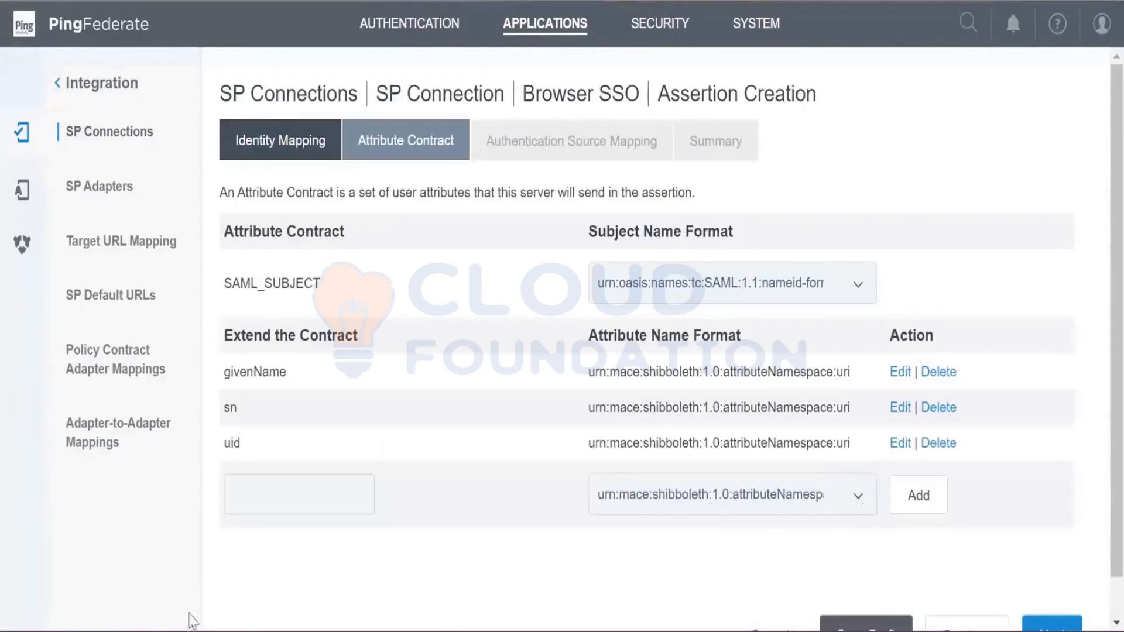
scroll(934, 595, "down", 2)
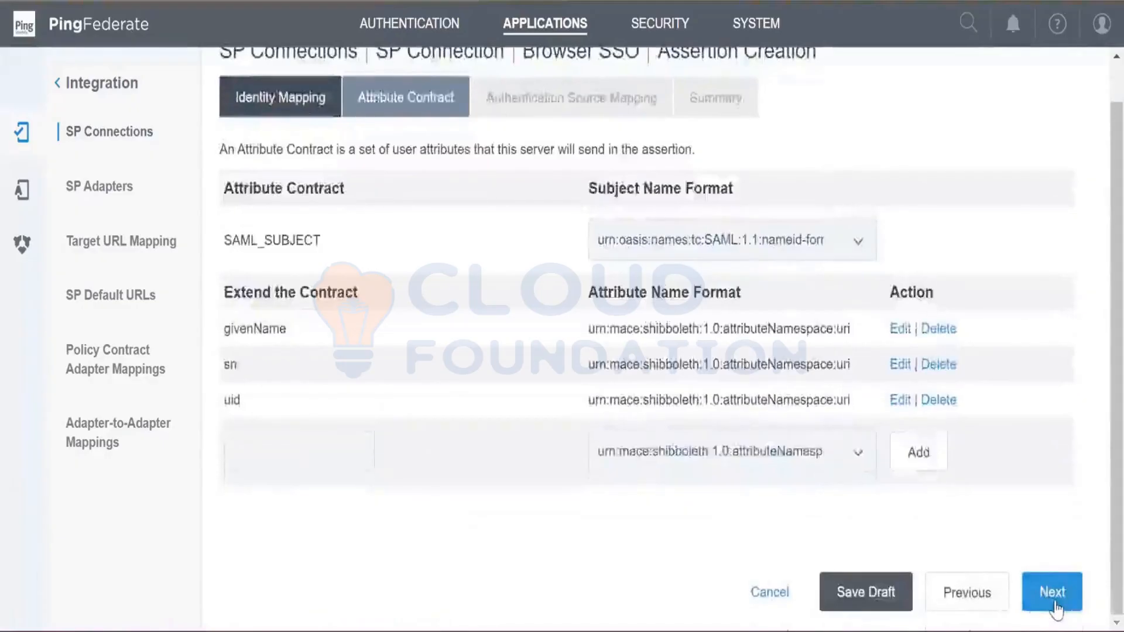
left_click(1056, 608)
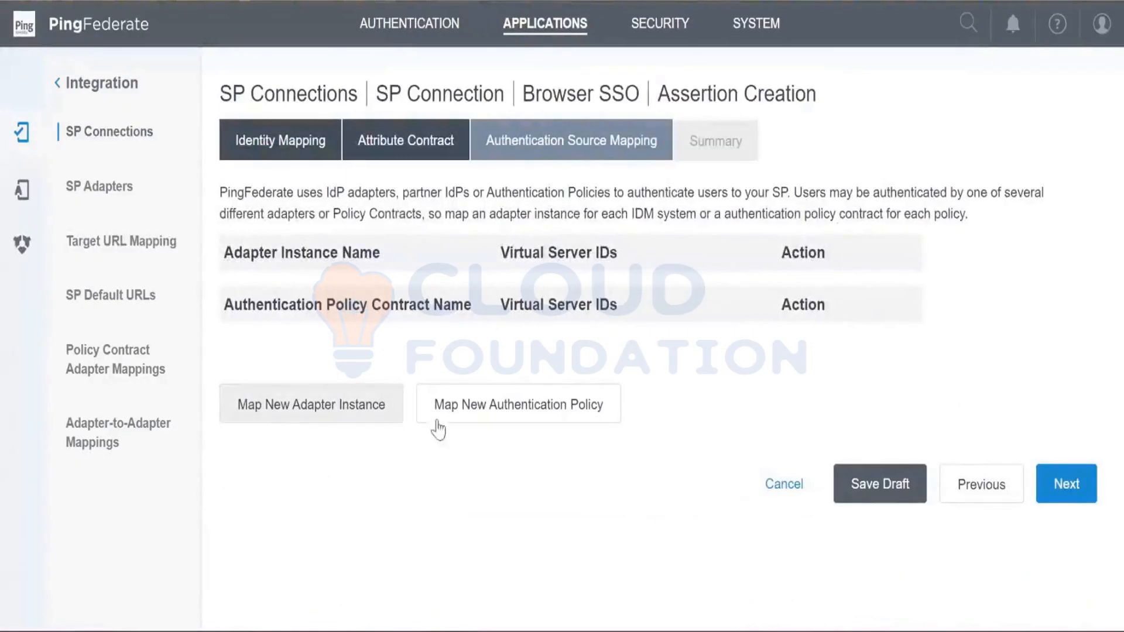
- Map the HTML_Form adapter instance as authentication source, using only the adapter contract values in the SAML assertion
left_click(337, 421)
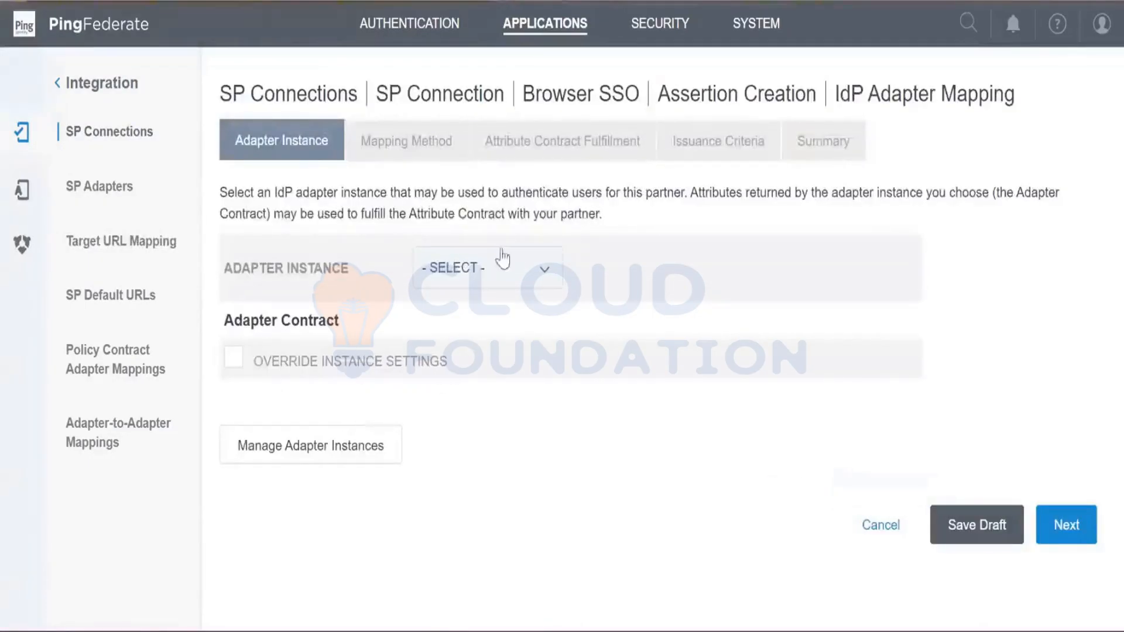
left_click(498, 271)
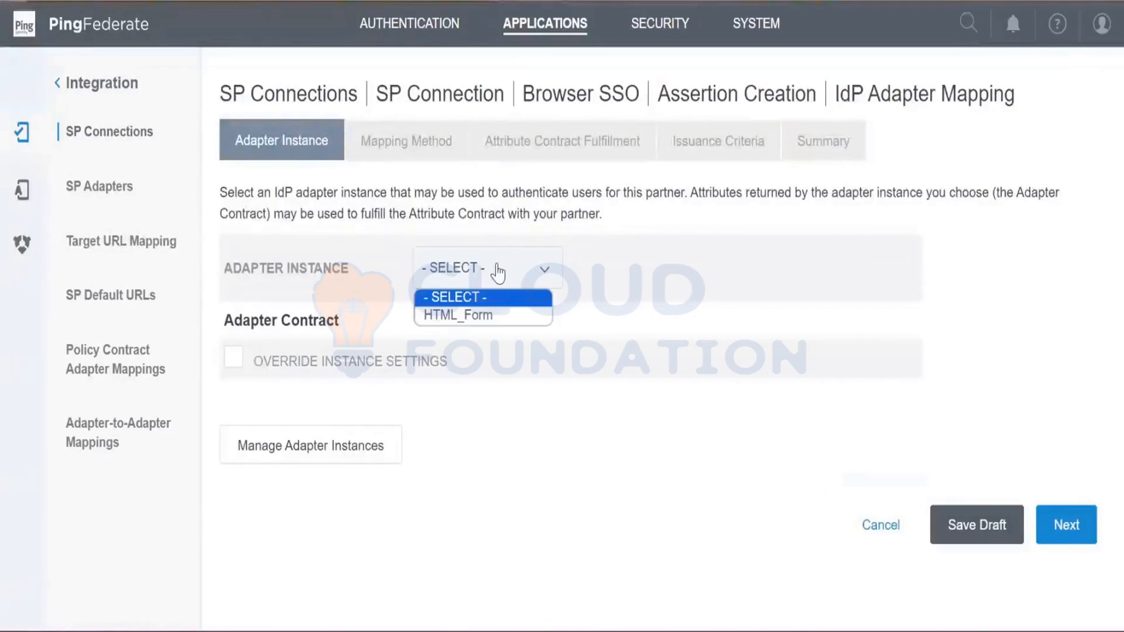
left_click(491, 316)
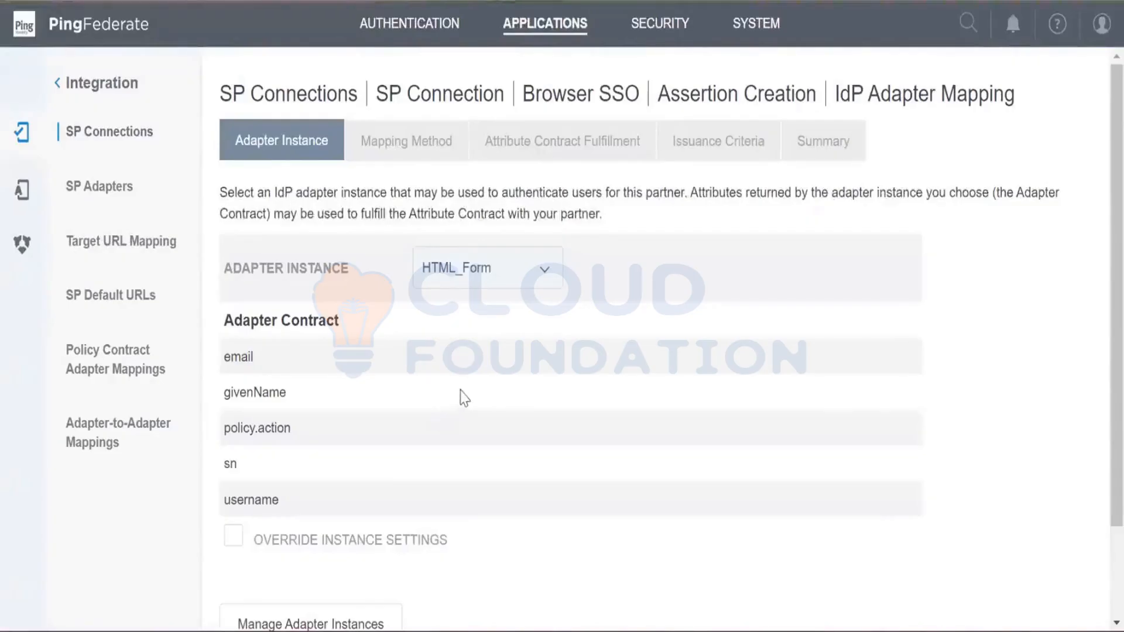
scroll(542, 395, "down", 3)
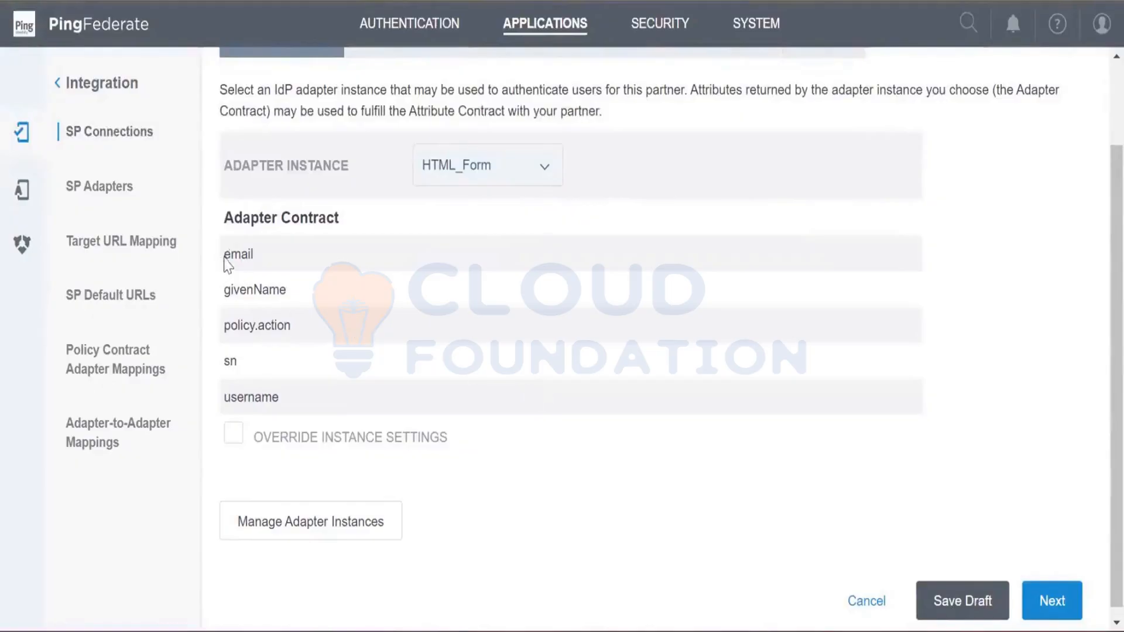
left_click_drag(225, 255, 252, 252)
left_click_drag(226, 289, 287, 290)
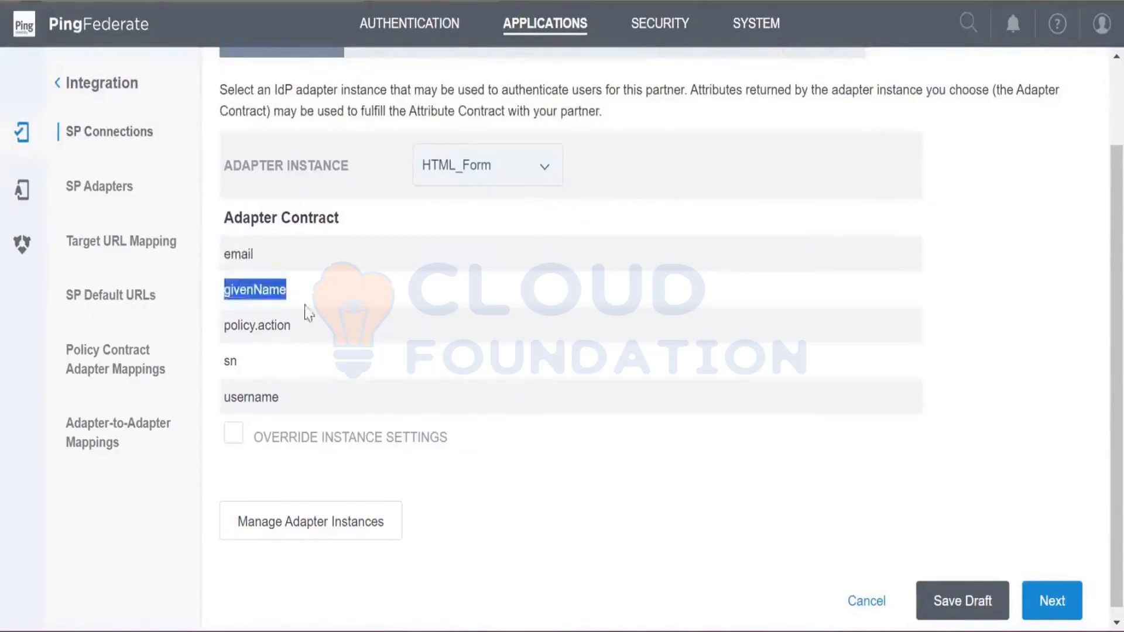
left_click_drag(221, 370, 279, 398)
left_click(472, 515)
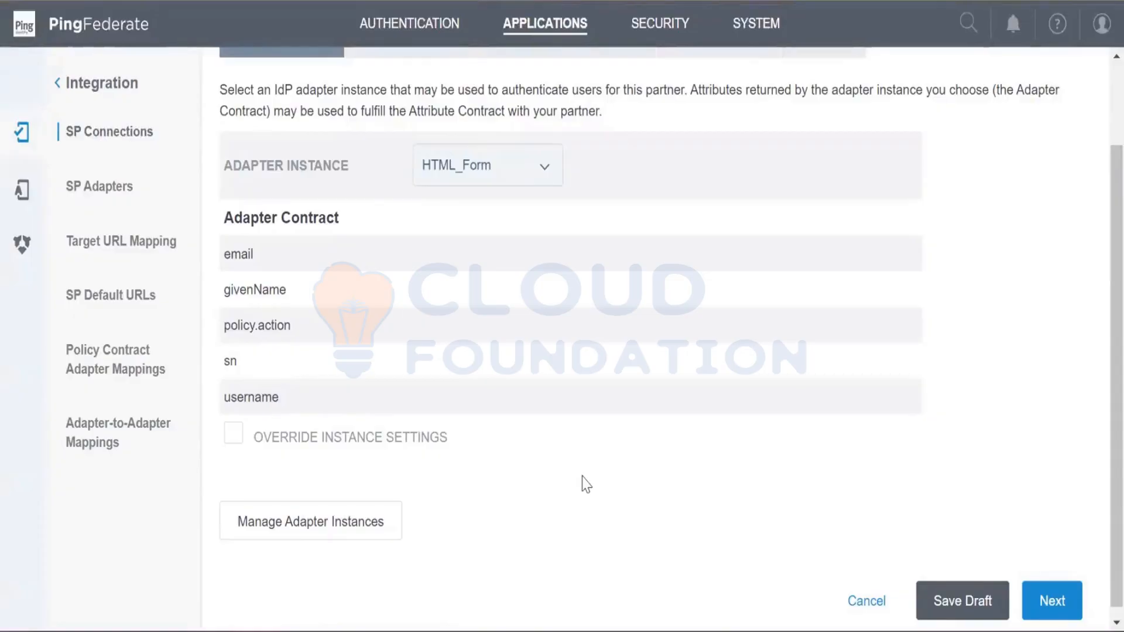
left_click(1039, 609)
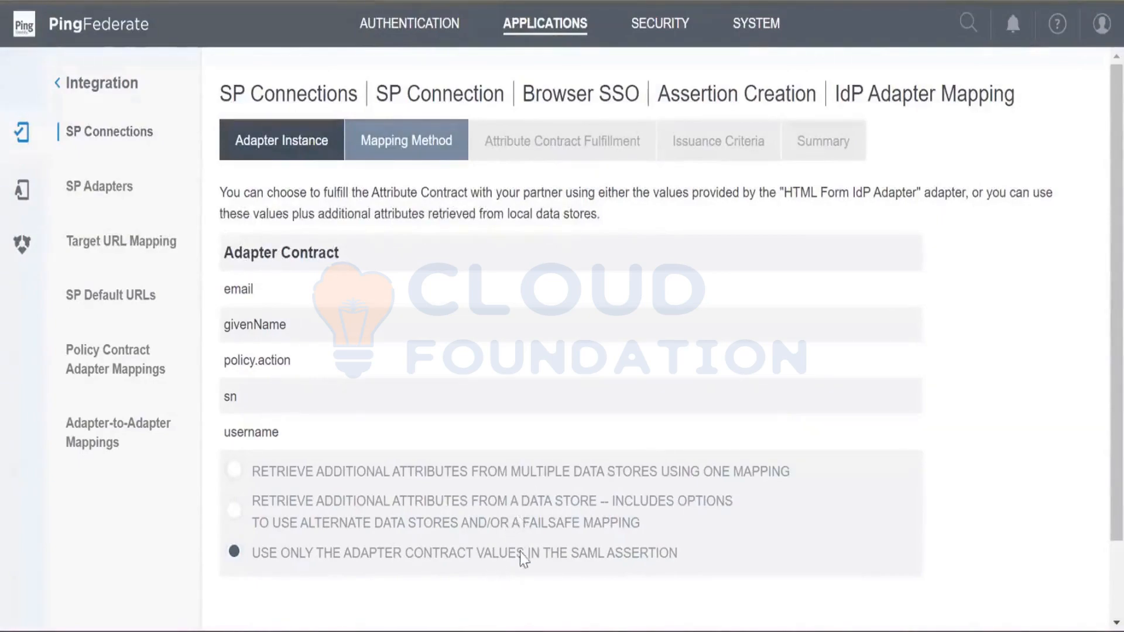
scroll(560, 553, "down", 2)
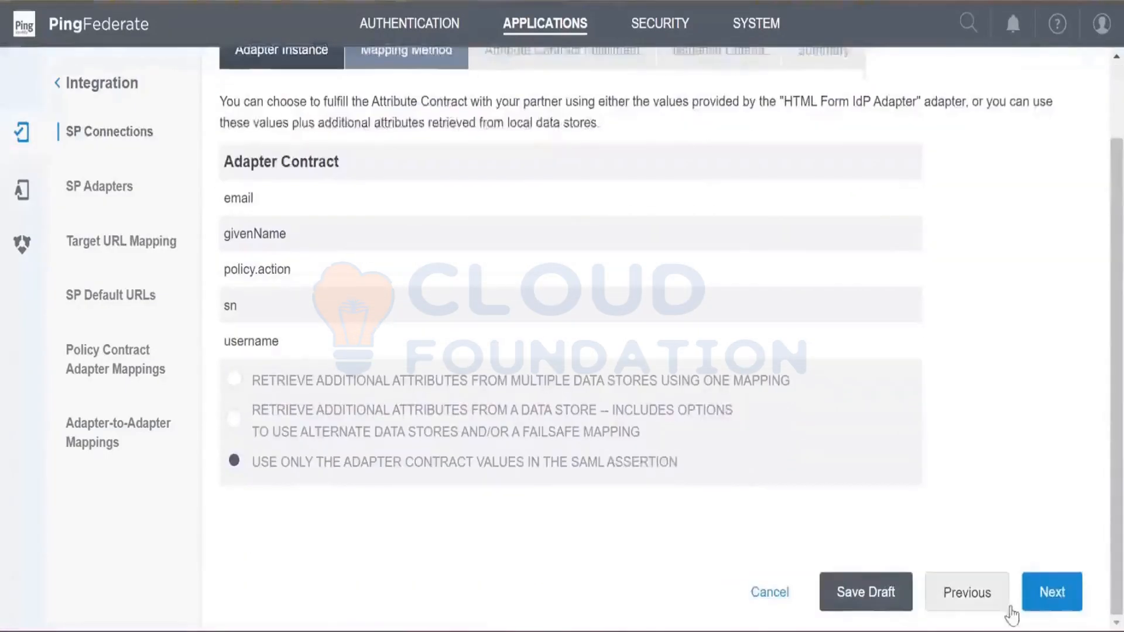
left_click(1037, 592)
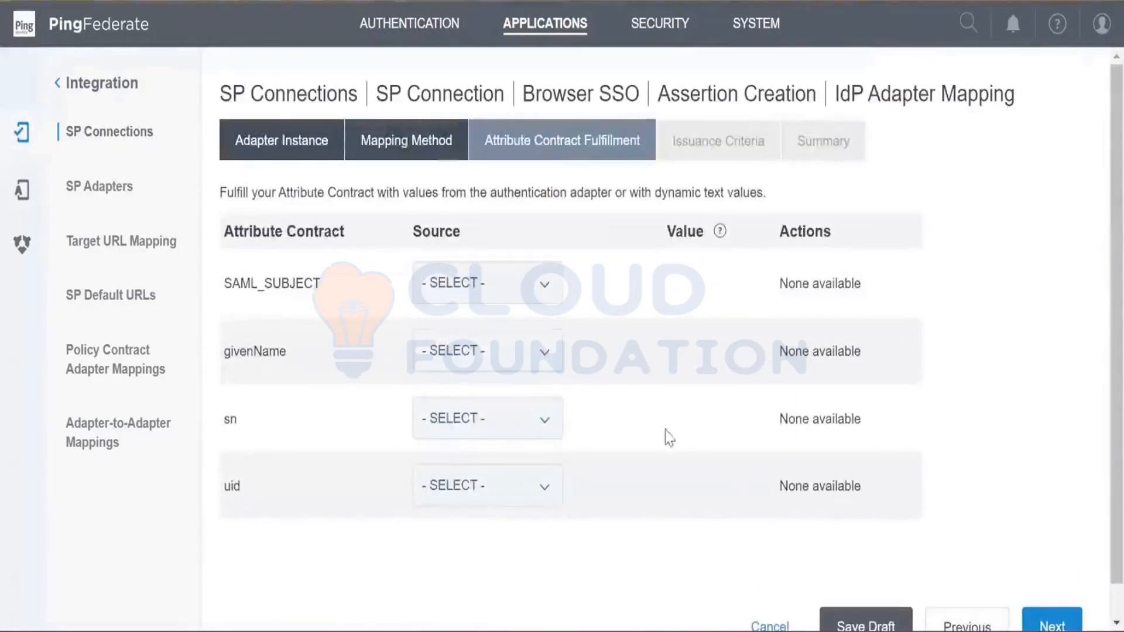
- Try Adapter and Context as the source for SAML_SUBJECT and review the values they offer
left_click(523, 290)
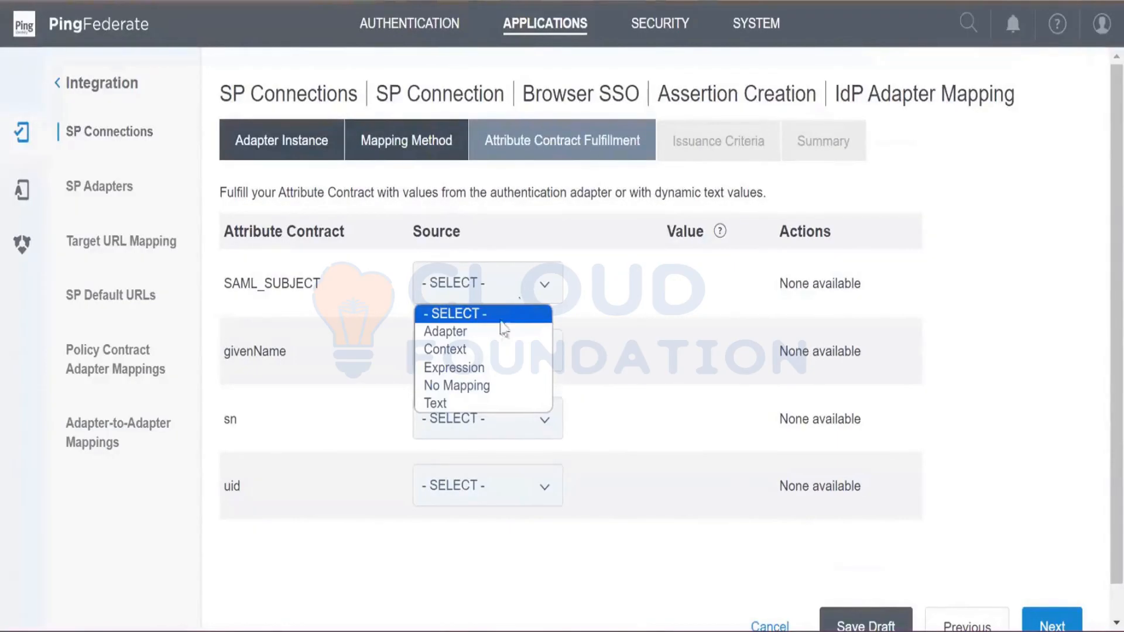
left_click(492, 332)
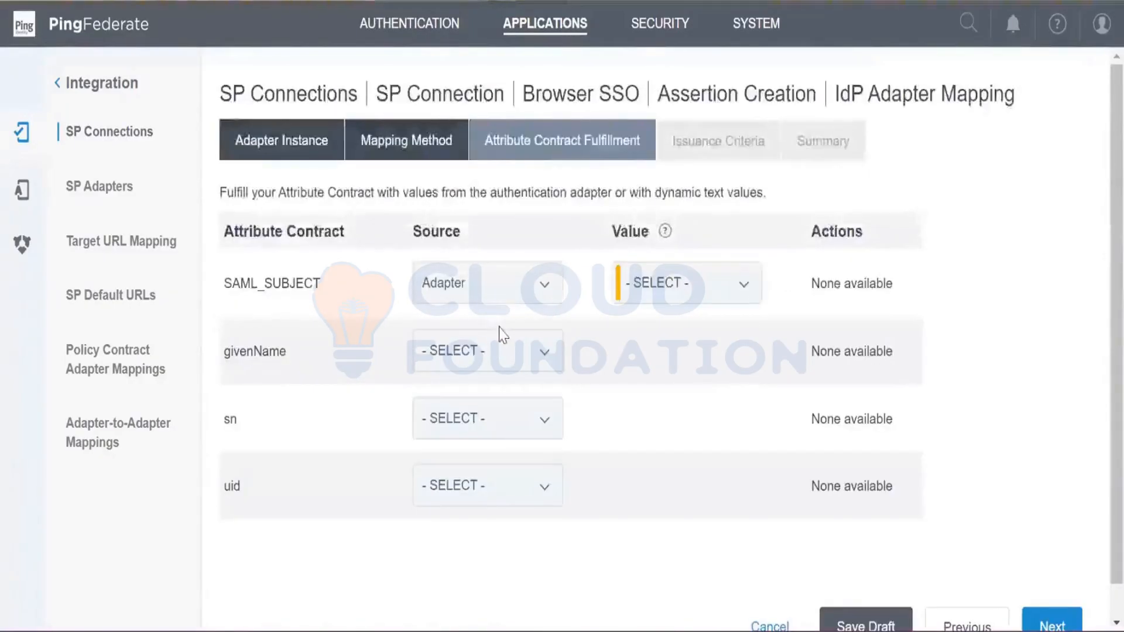
left_click(506, 296)
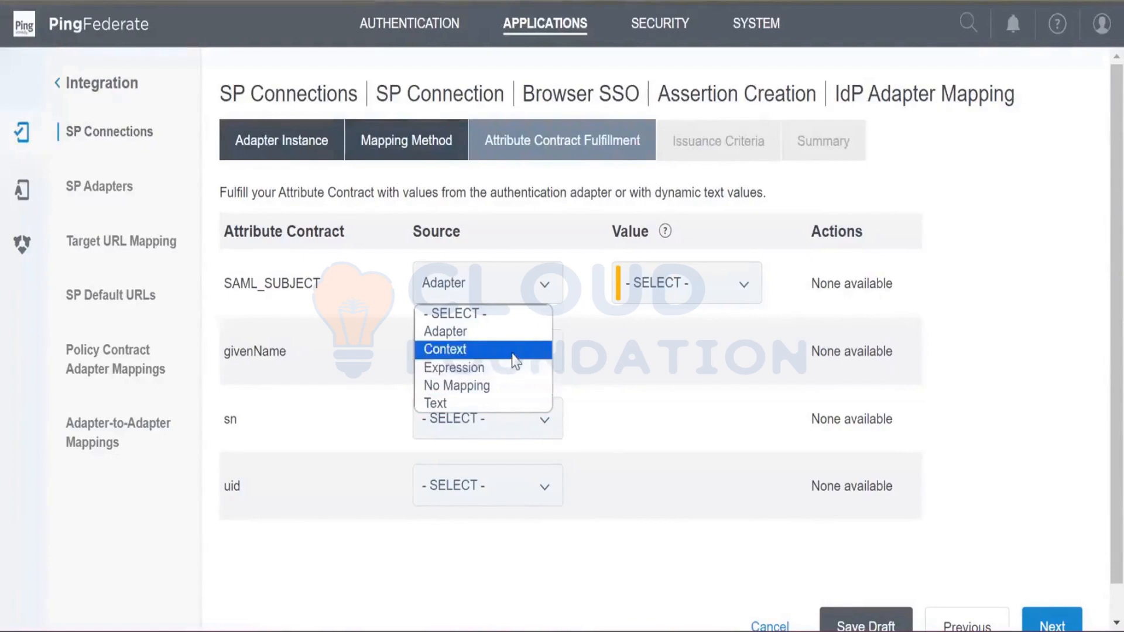
left_click(449, 351)
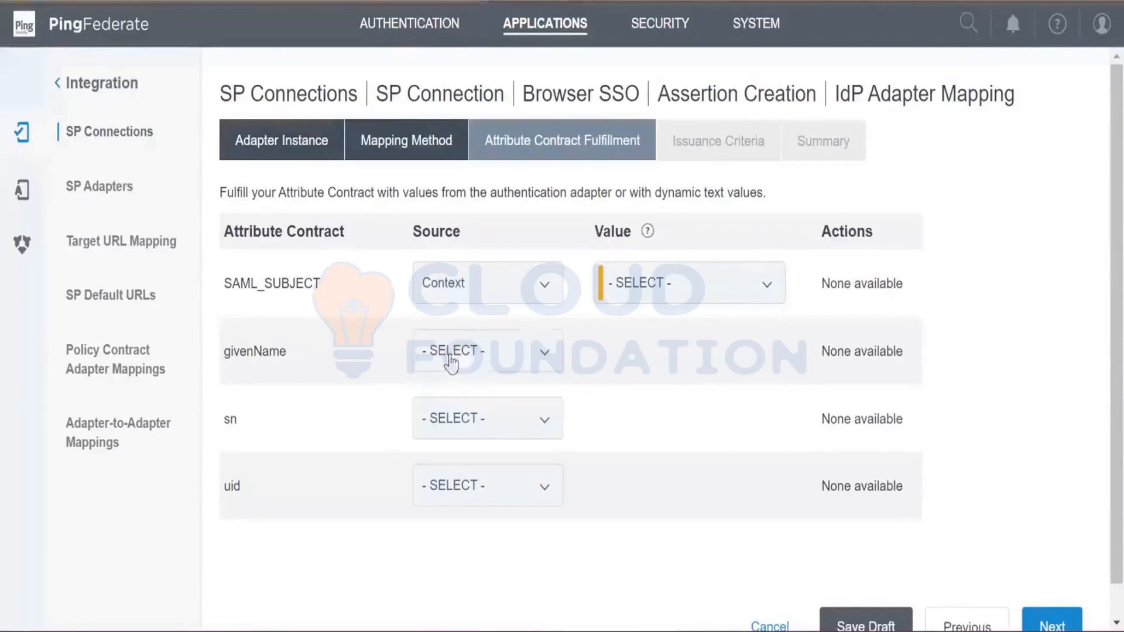
left_click(672, 300)
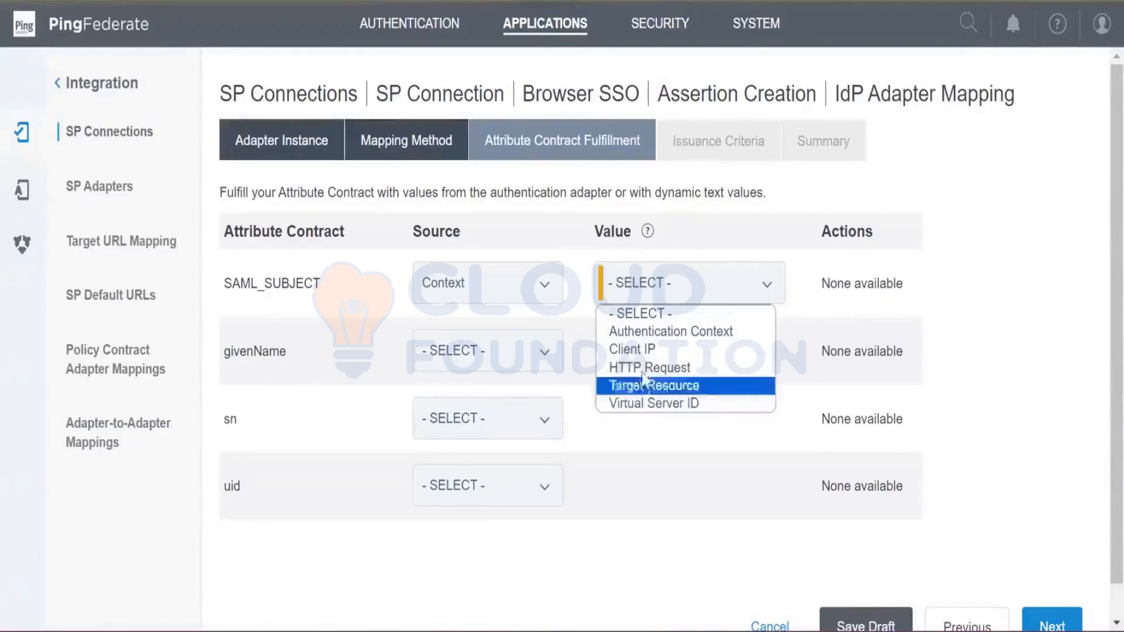
left_click(534, 297)
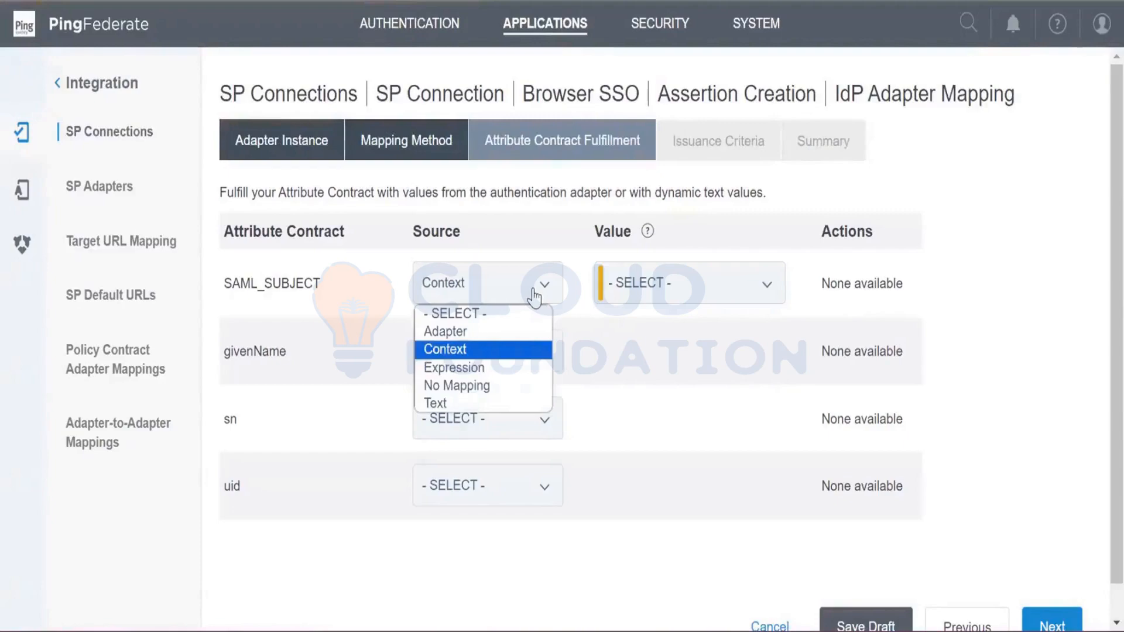
left_click(504, 334)
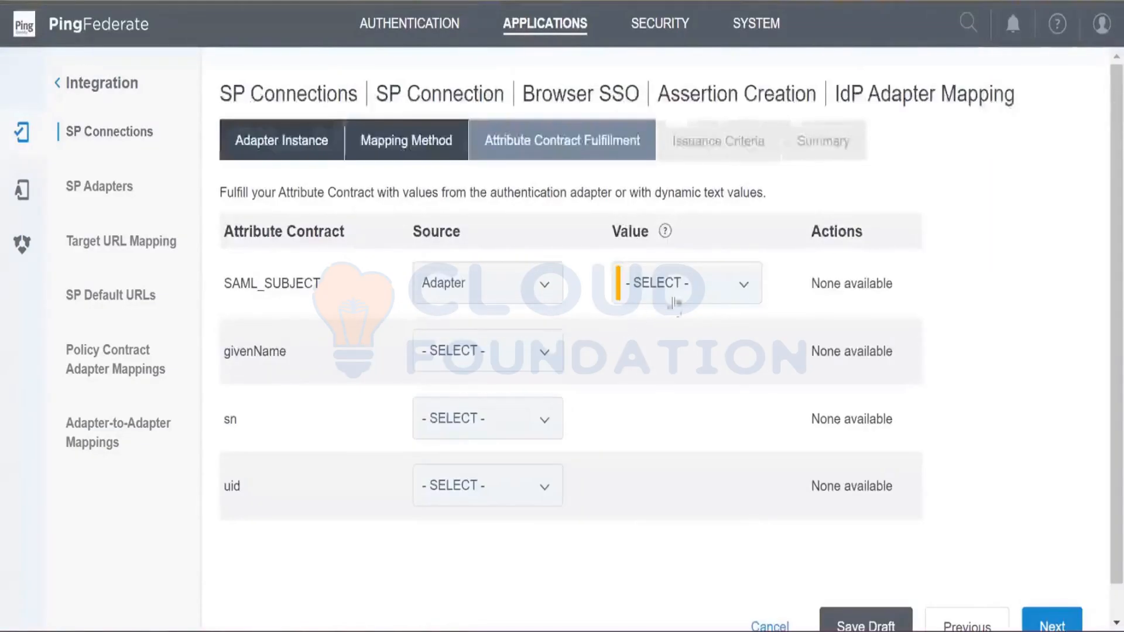
left_click(671, 295)
left_click(524, 304)
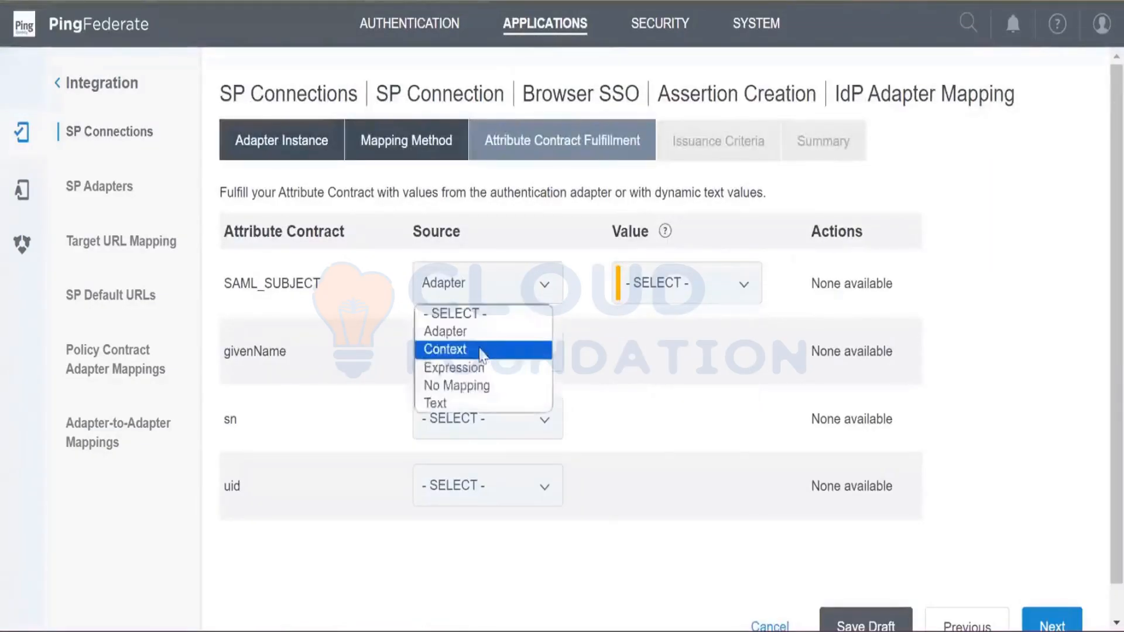
left_click(510, 352)
left_click(675, 298)
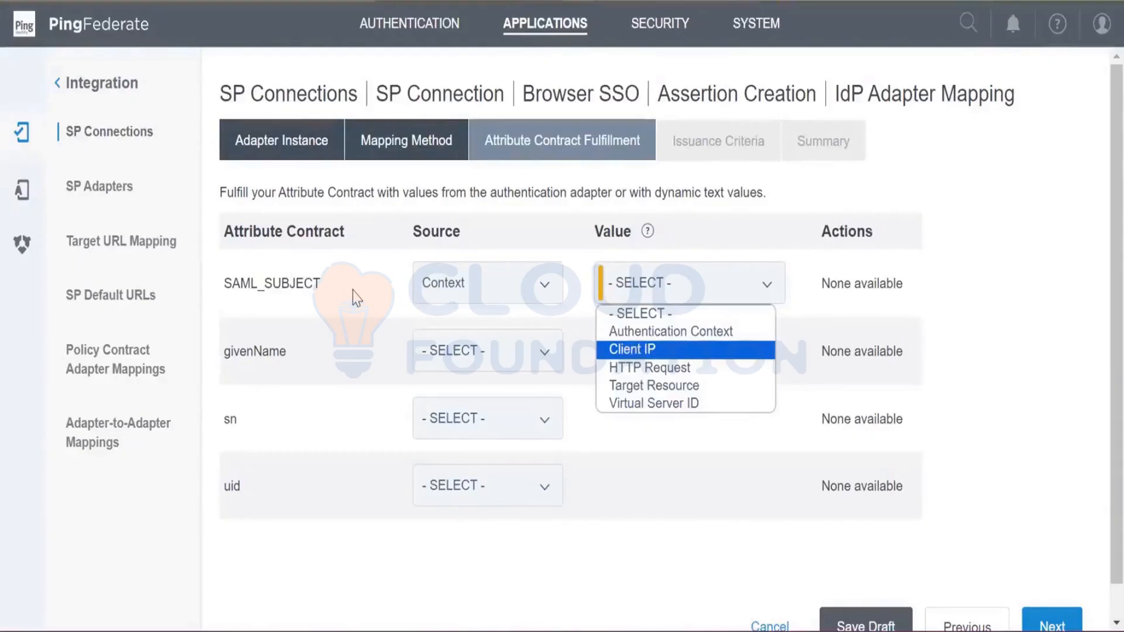
left_click(530, 290)
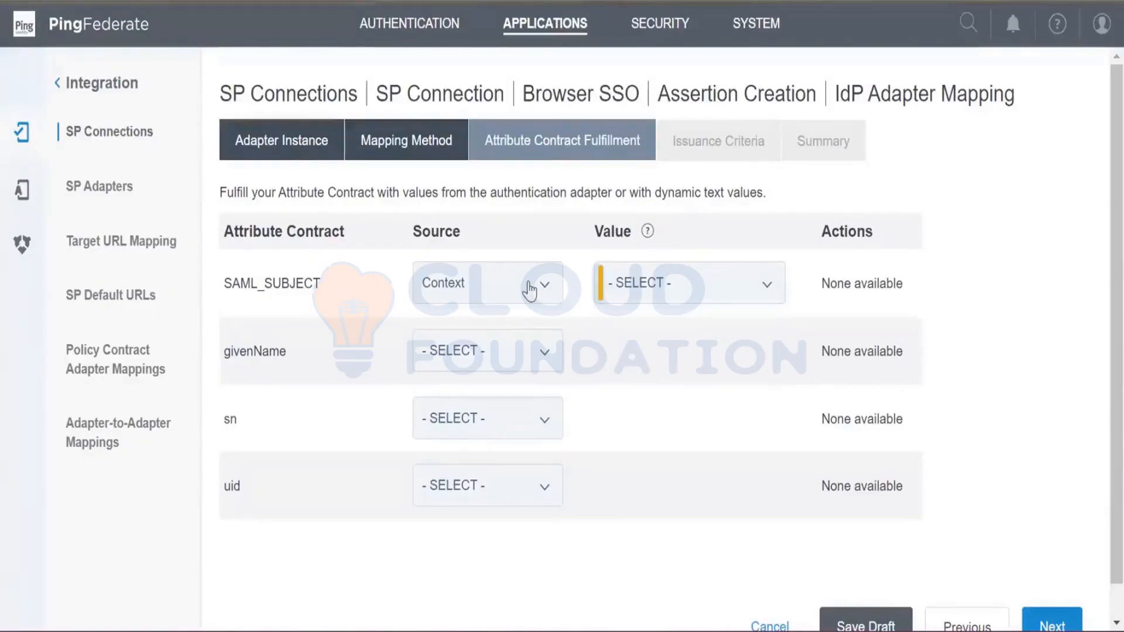
- Fulfill SAML_SUBJECT with the email value from the Adapter source
left_click(530, 290)
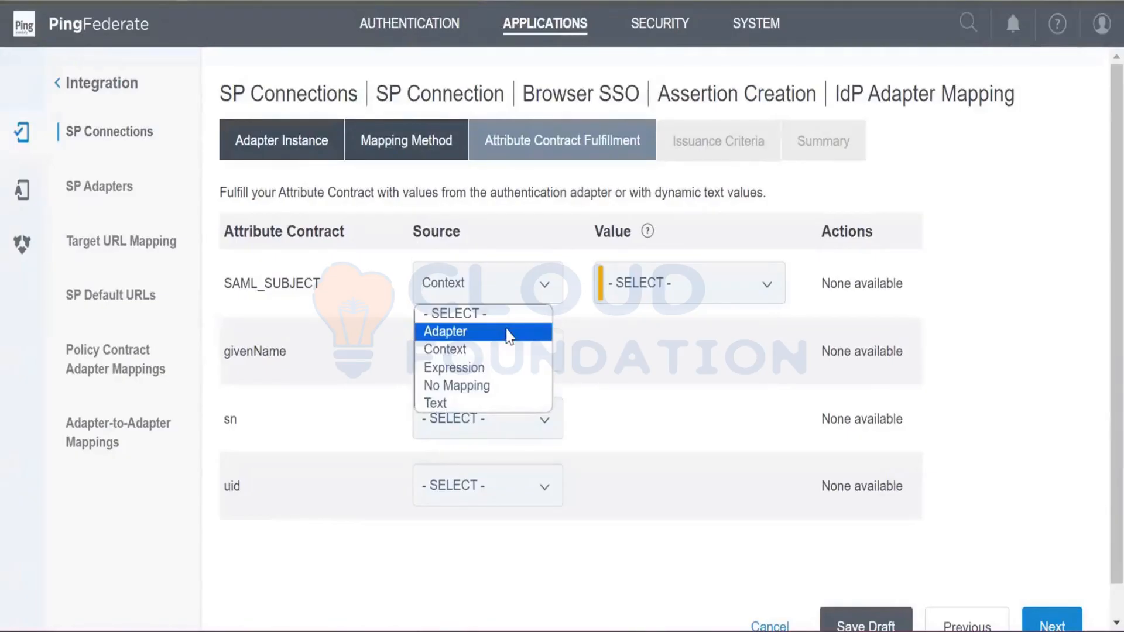
left_click(507, 332)
left_click(660, 287)
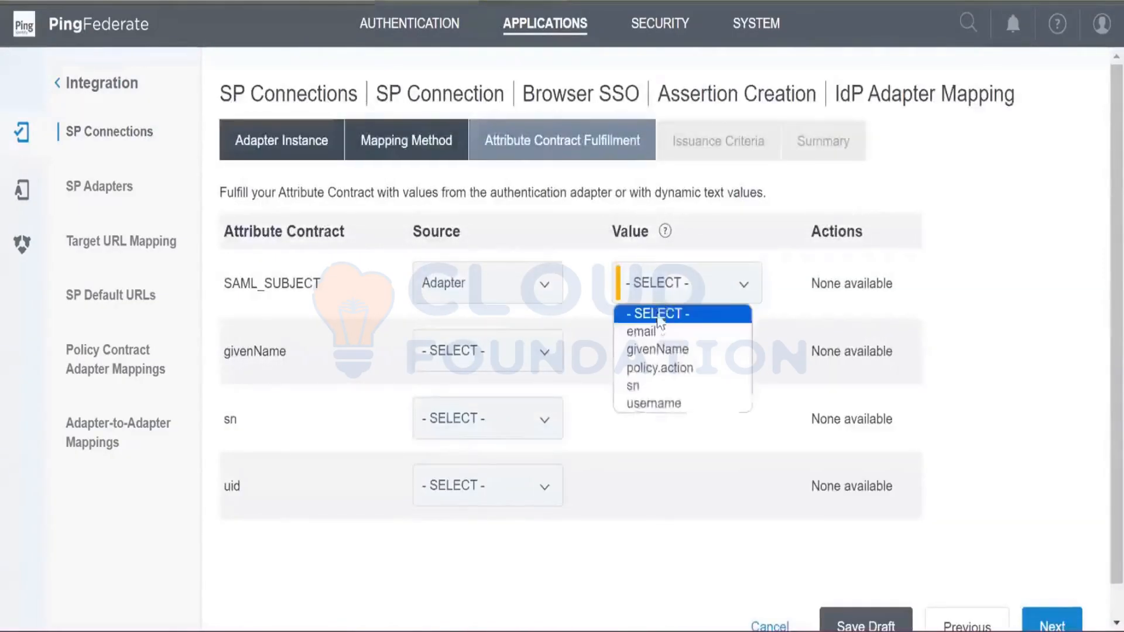
left_click(658, 335)
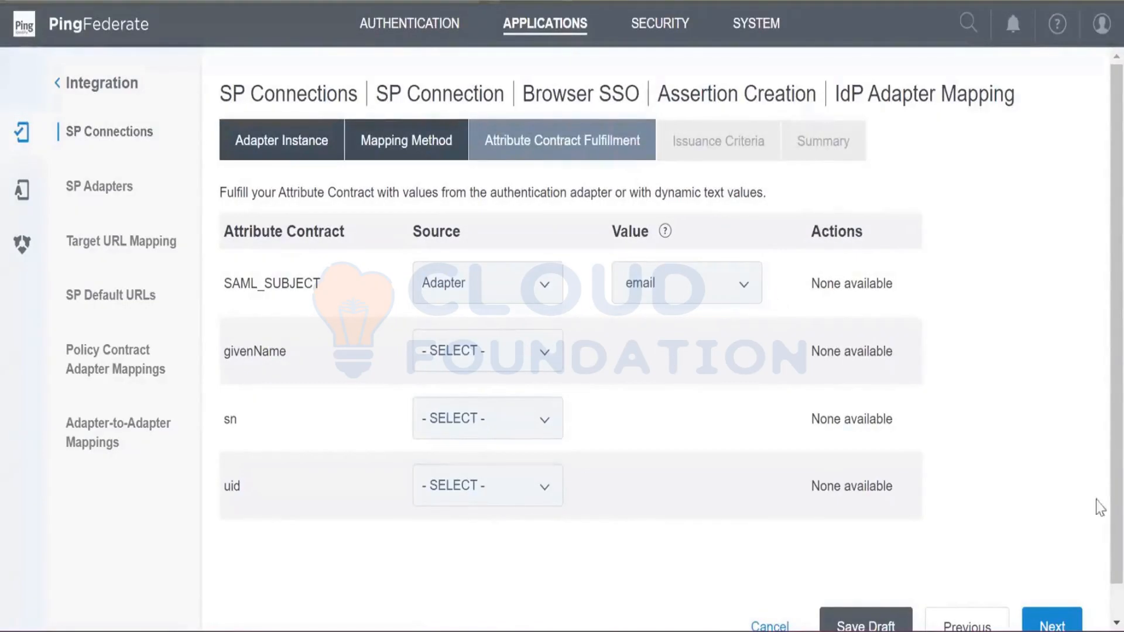
- Fulfill the givenName attribute with the givenName value from the Adapter source
left_click(469, 354)
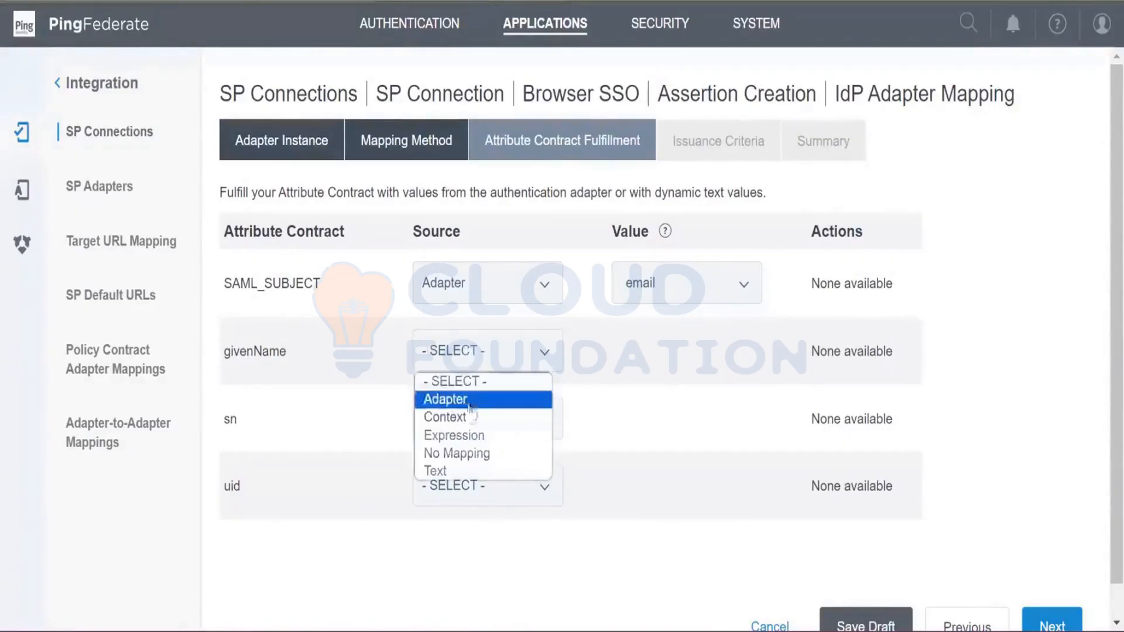
left_click(472, 401)
left_click(673, 354)
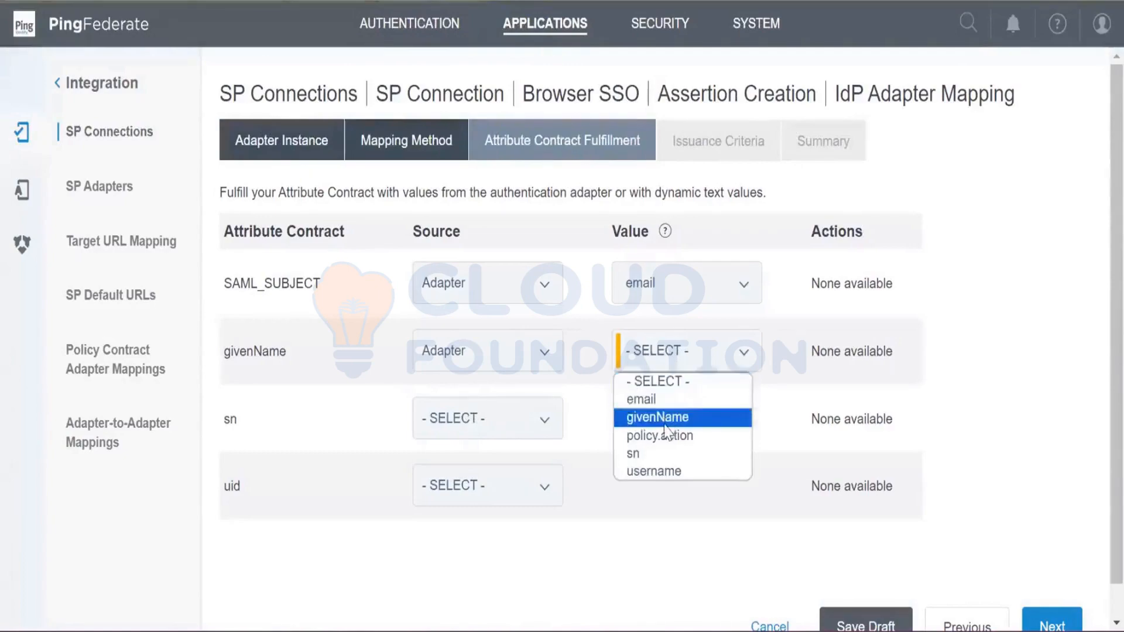
left_click(669, 417)
- Fulfill the sn attribute with the sn value from the Adapter source
left_click(473, 432)
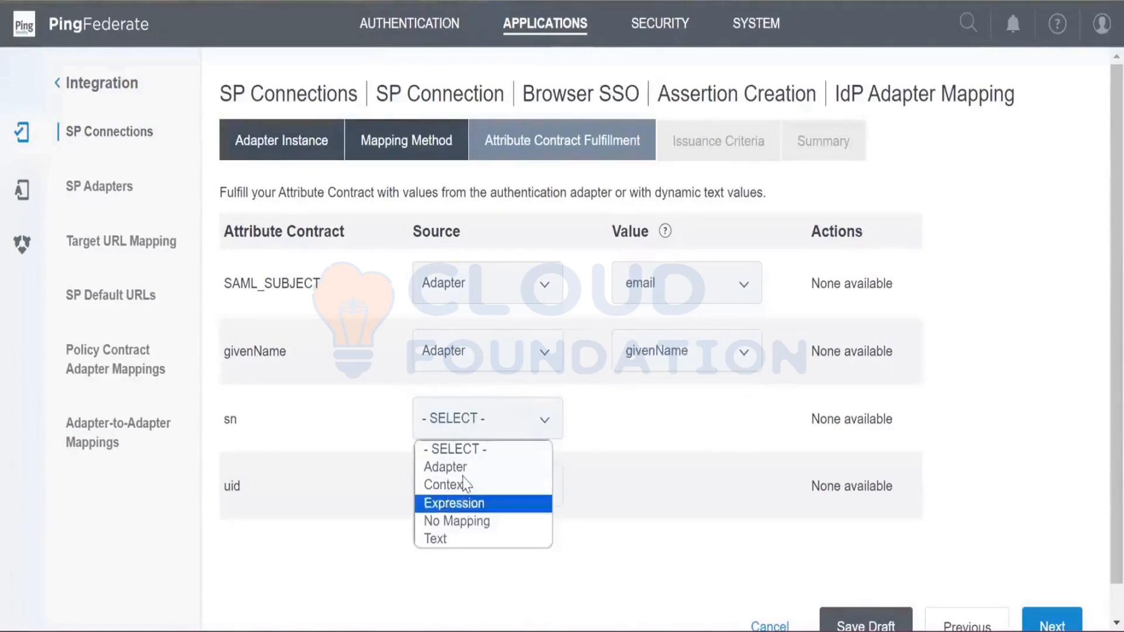
left_click(471, 467)
left_click(664, 422)
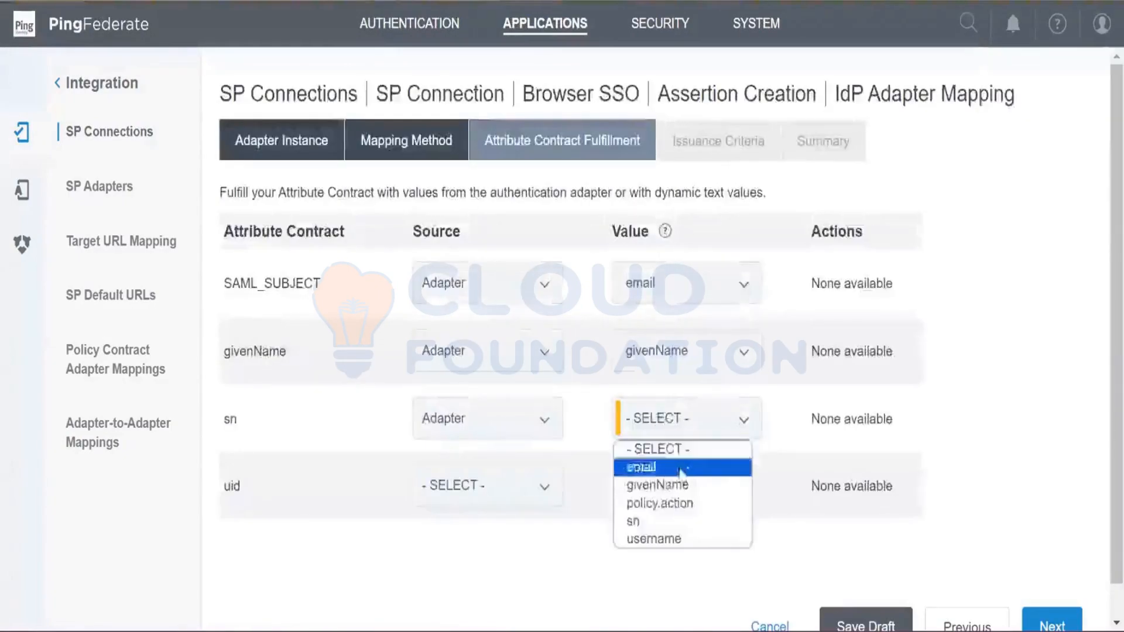
left_click(652, 525)
- Fulfill the uid attribute with the username value from the Adapter source and continue to the issuance criteria
left_click(509, 484)
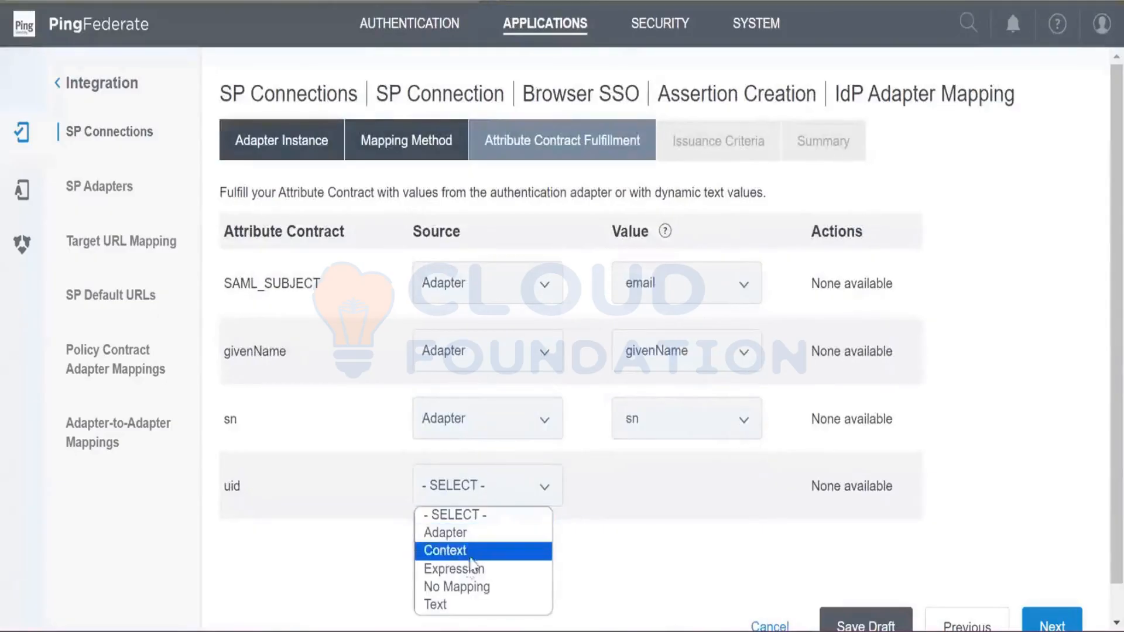
left_click(451, 533)
left_click(679, 486)
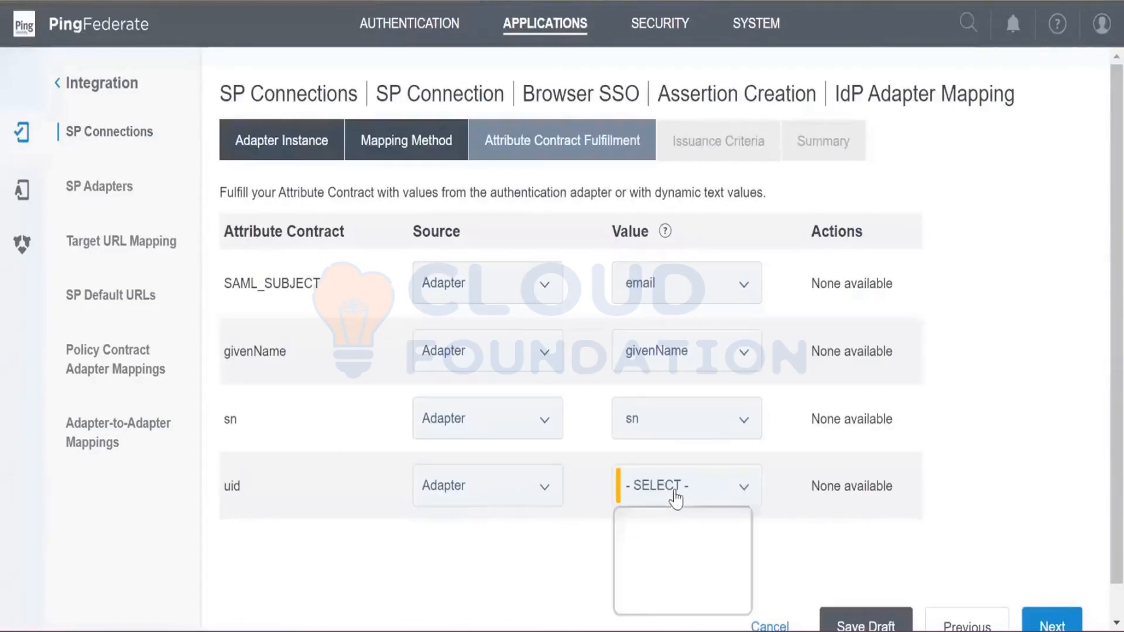
left_click(654, 606)
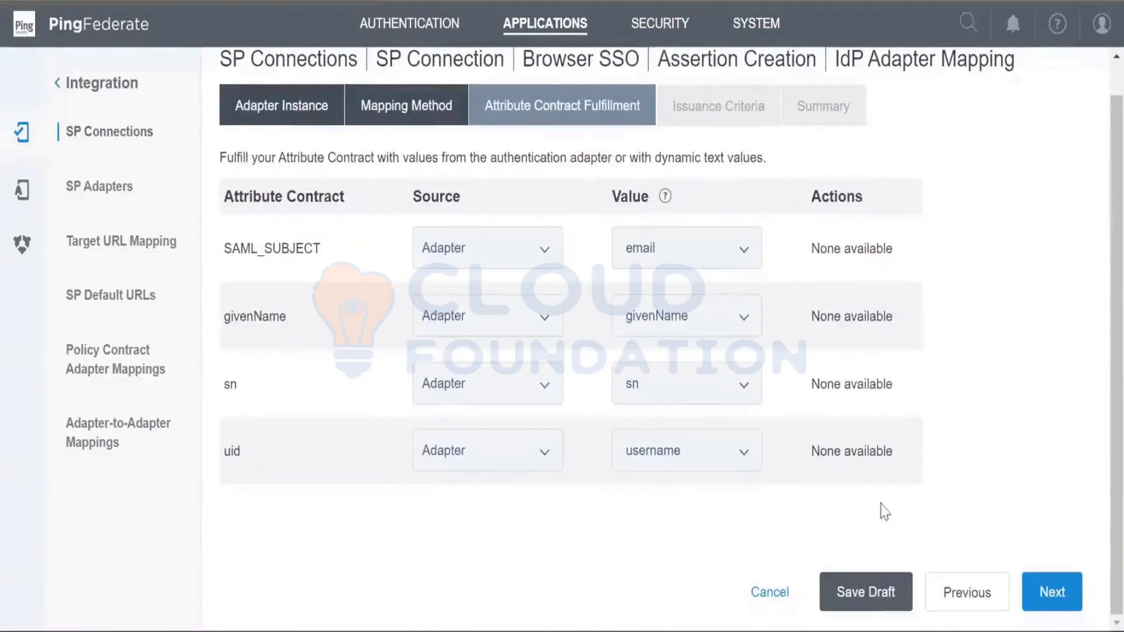
left_click(1037, 597)
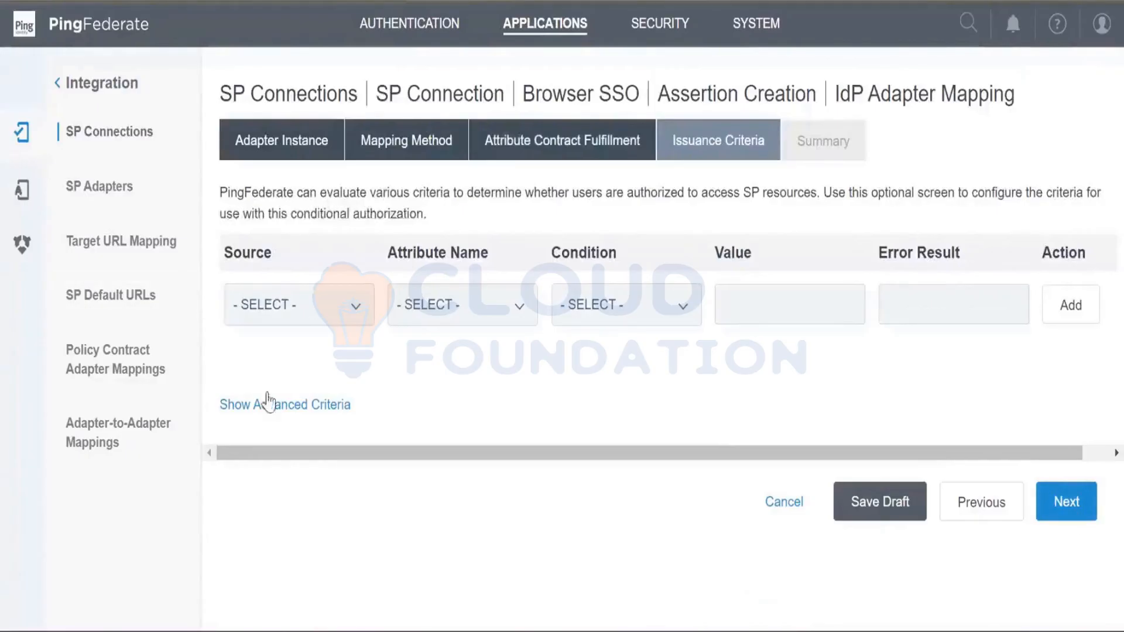
- Leave the issuance criteria empty and complete the HTML_Form adapter mapping from its summary
left_click_drag(283, 451, 258, 468)
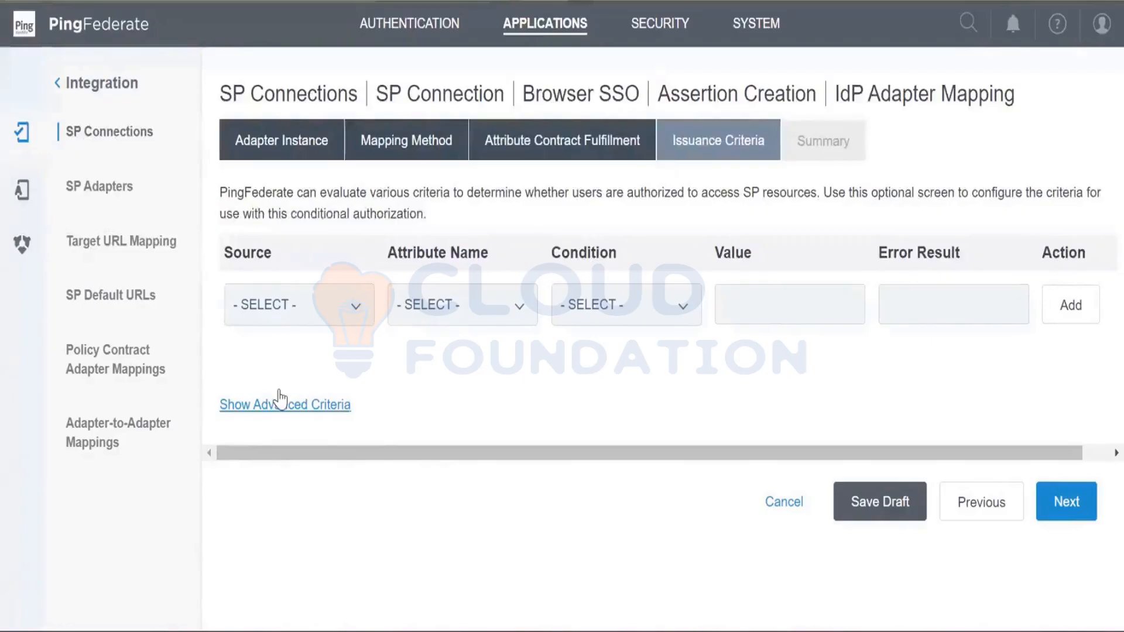
left_click(1071, 503)
scroll(1076, 501, "down", 3)
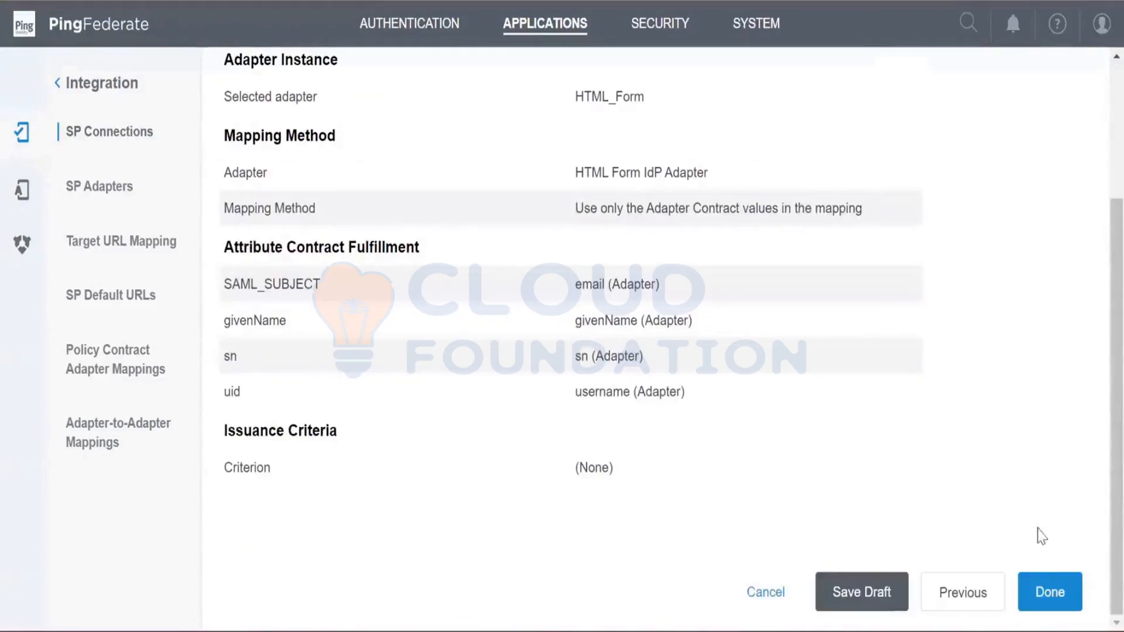
left_click(958, 591)
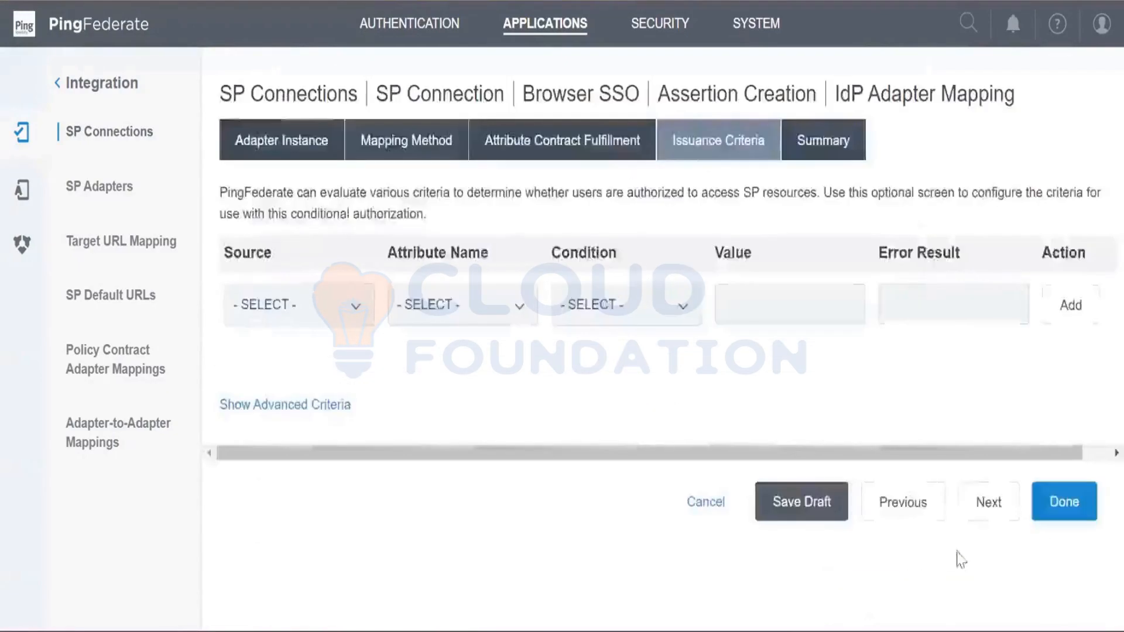
left_click(1011, 512)
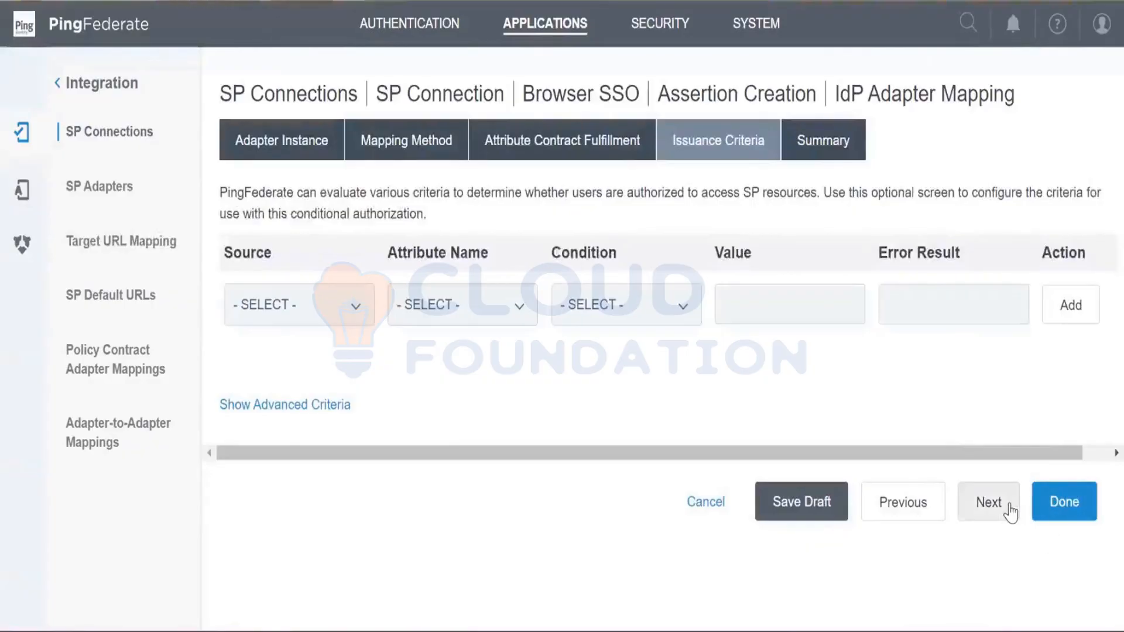
scroll(1038, 544, "down", 3)
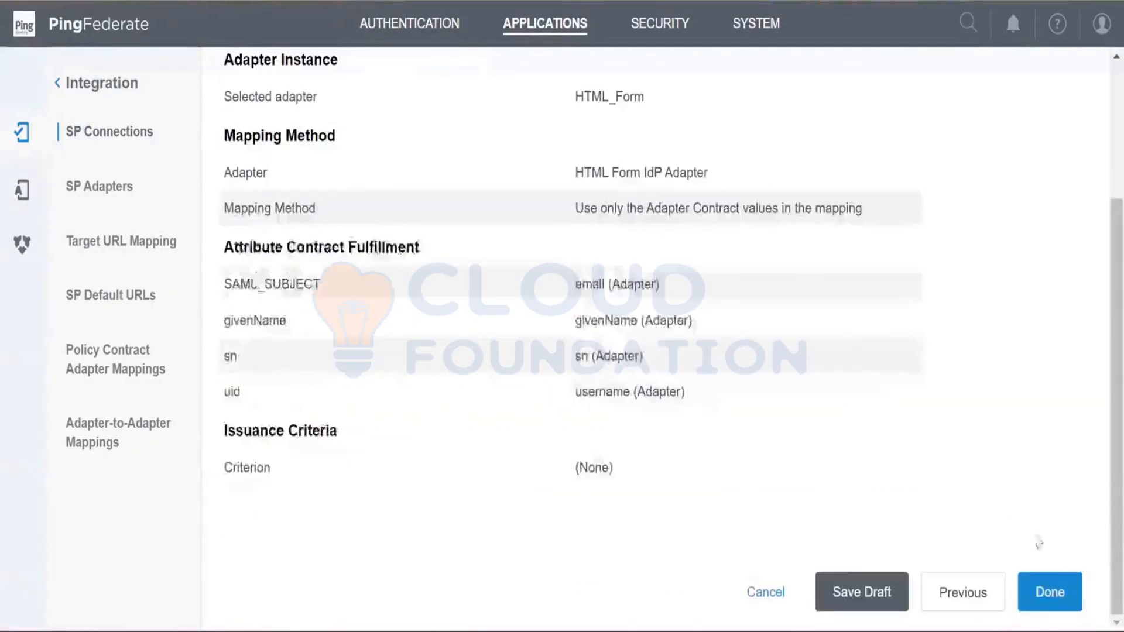
left_click(1042, 594)
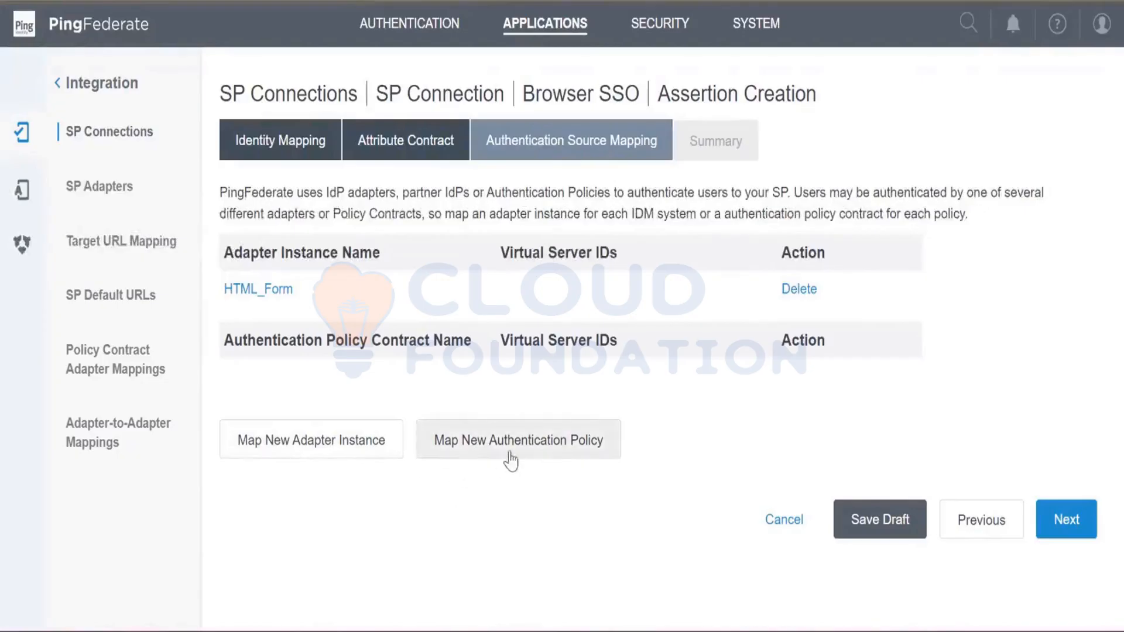
- Review the Assertion Creation summary with its contract fulfillment and complete the assertion configuration
left_click(1064, 521)
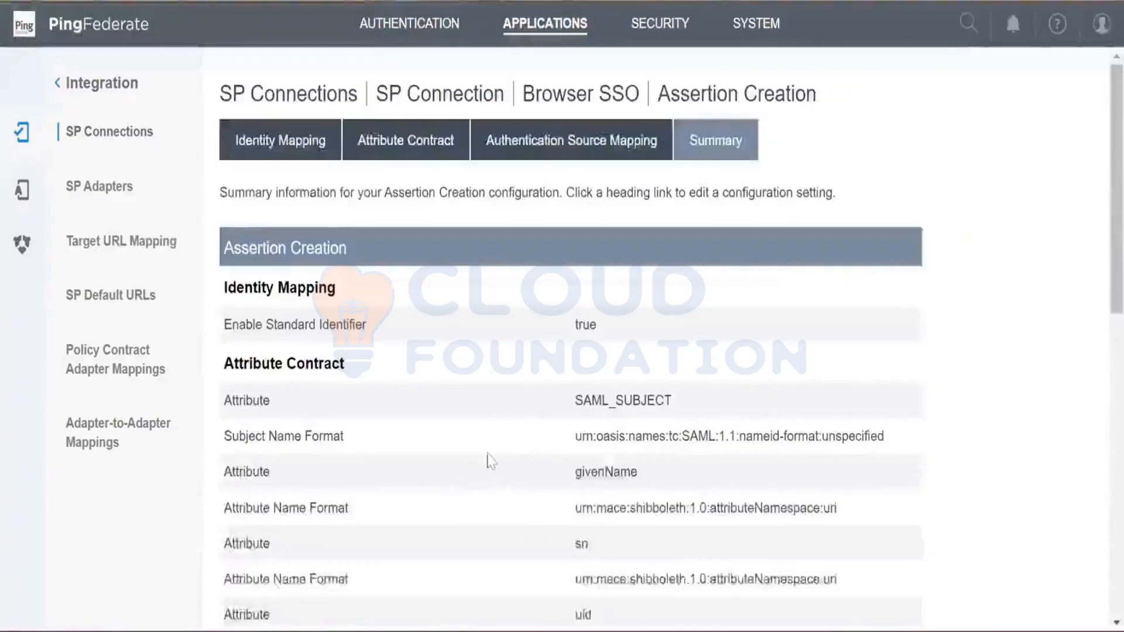
scroll(489, 459, "down", 10)
scroll(551, 446, "down", 2)
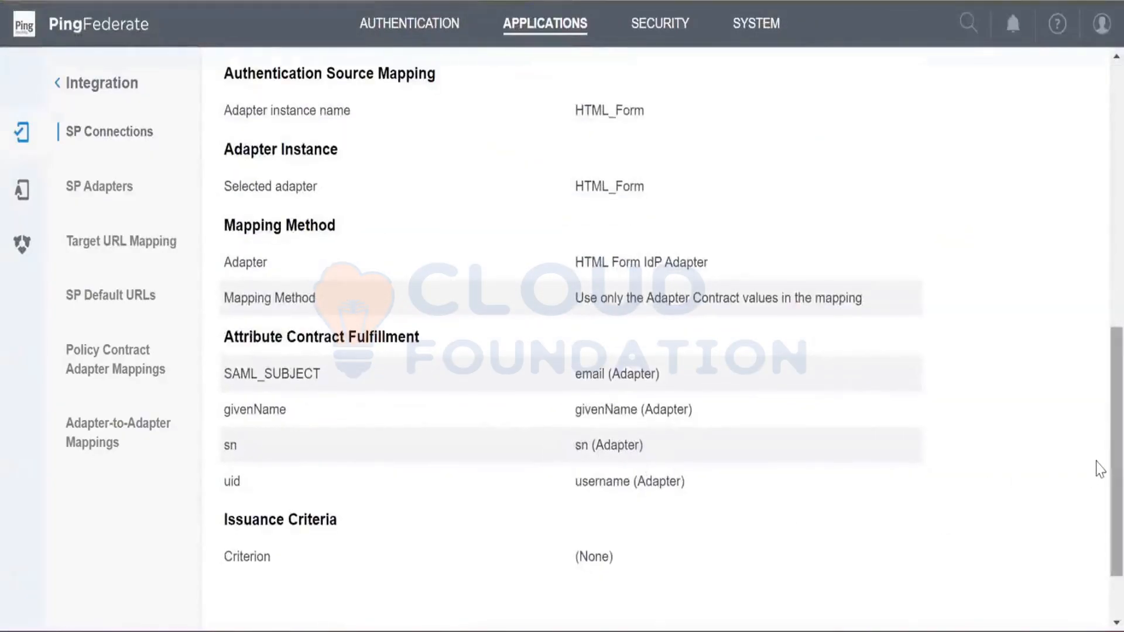
scroll(1099, 468, "down", 2)
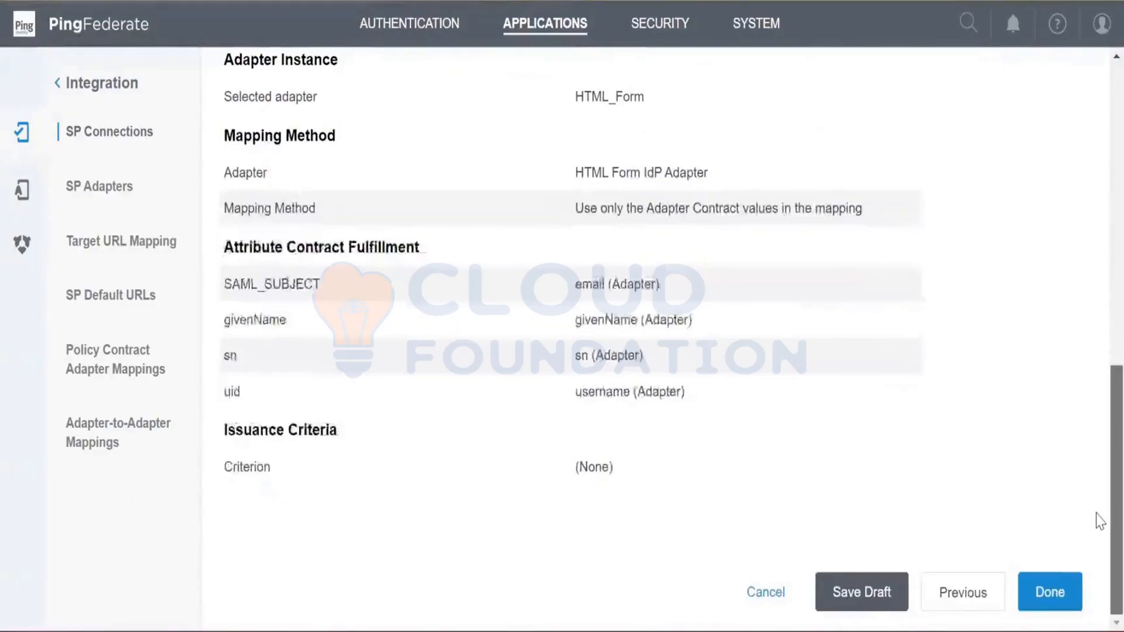
left_click_drag(1097, 513, 1096, 493)
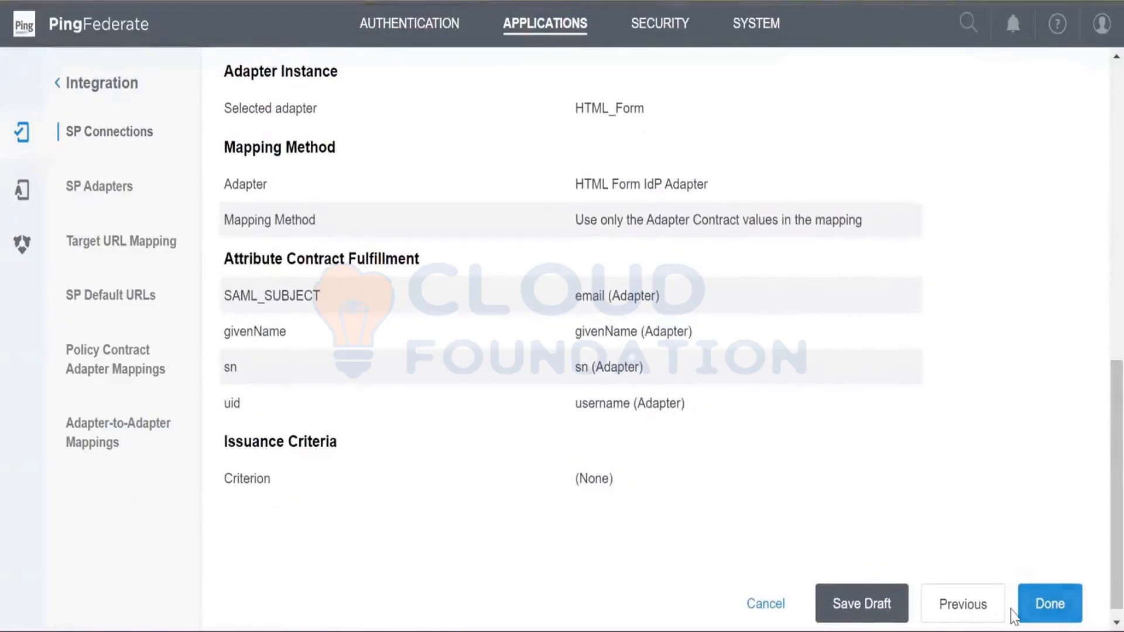
left_click(1037, 603)
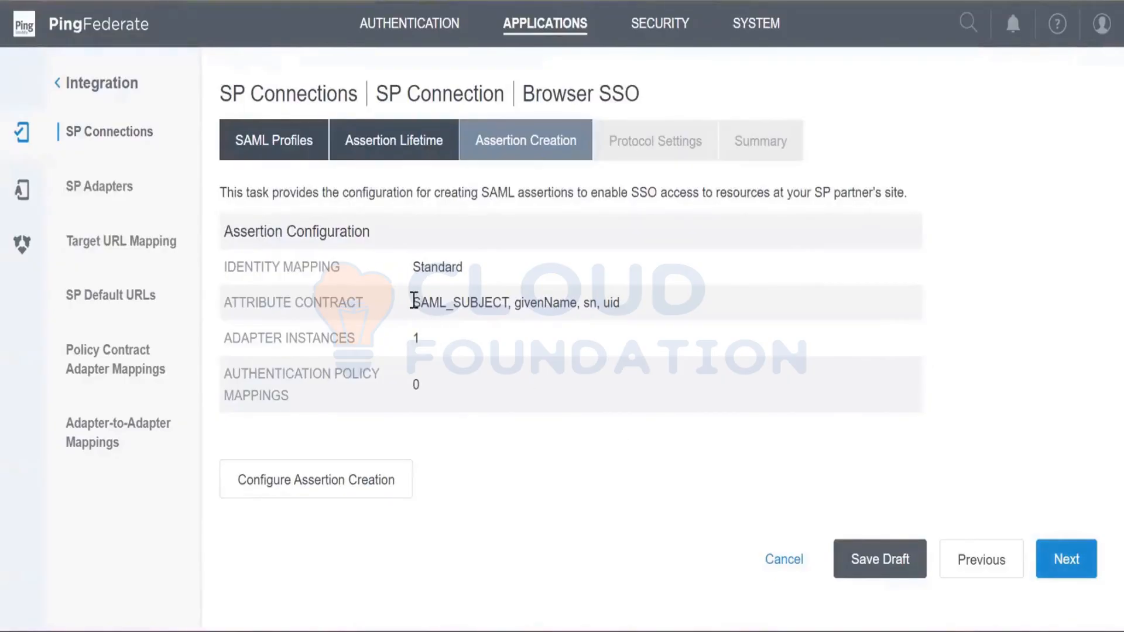
- Check the attribute contract and the inbound bindings, and open the configuration of the Browser SSO protocol settings
left_click_drag(413, 303, 621, 305)
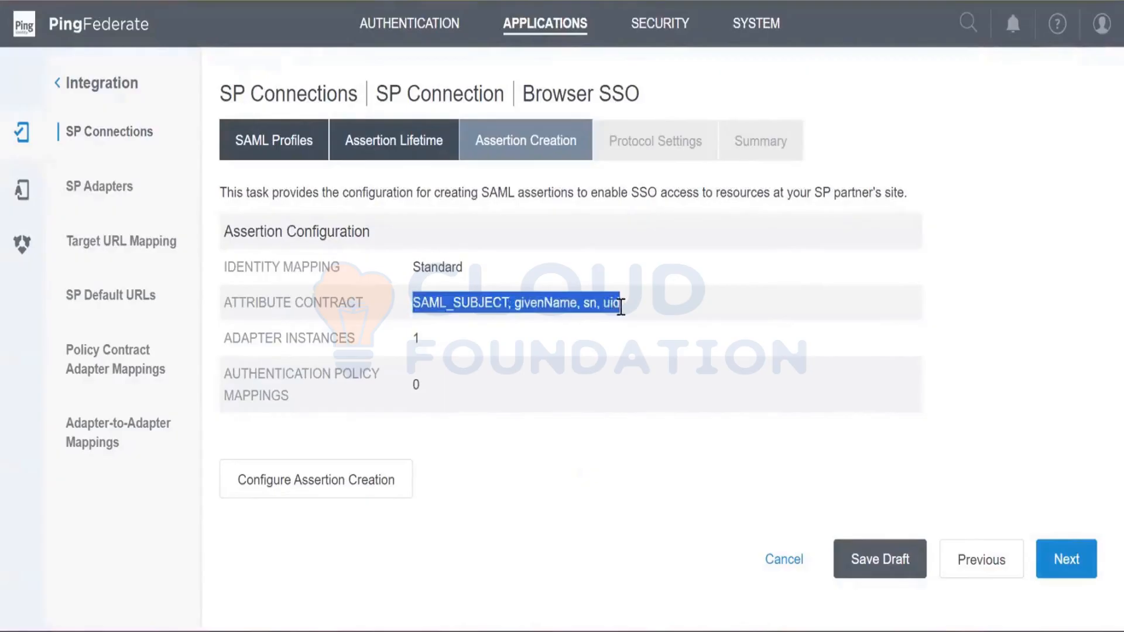
left_click(615, 469)
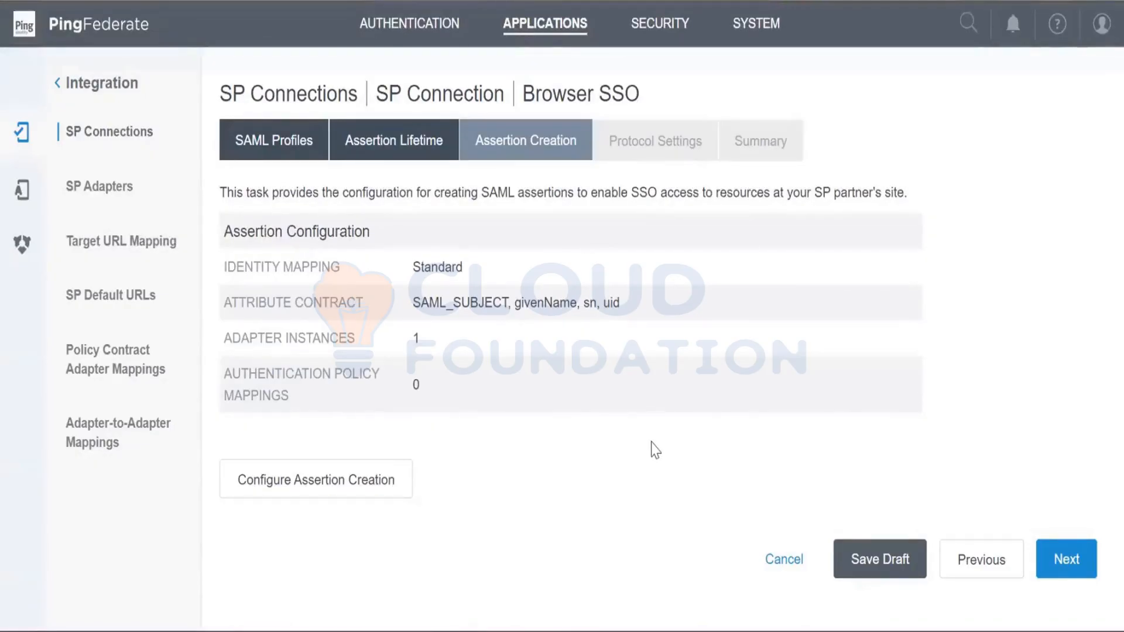
left_click(1048, 566)
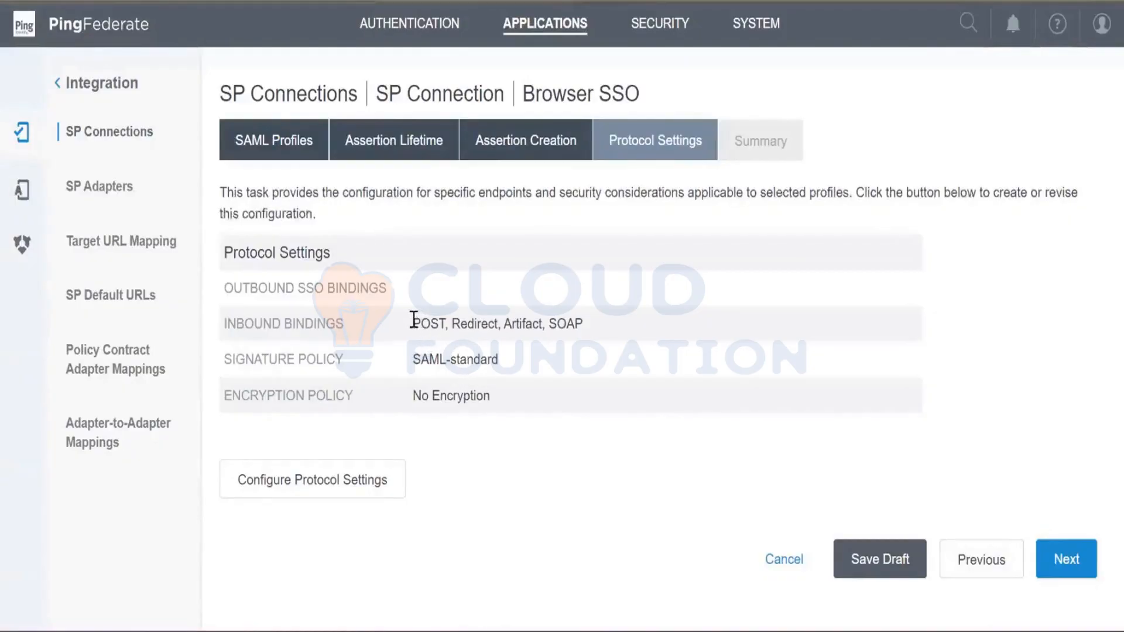
left_click_drag(413, 324, 593, 316)
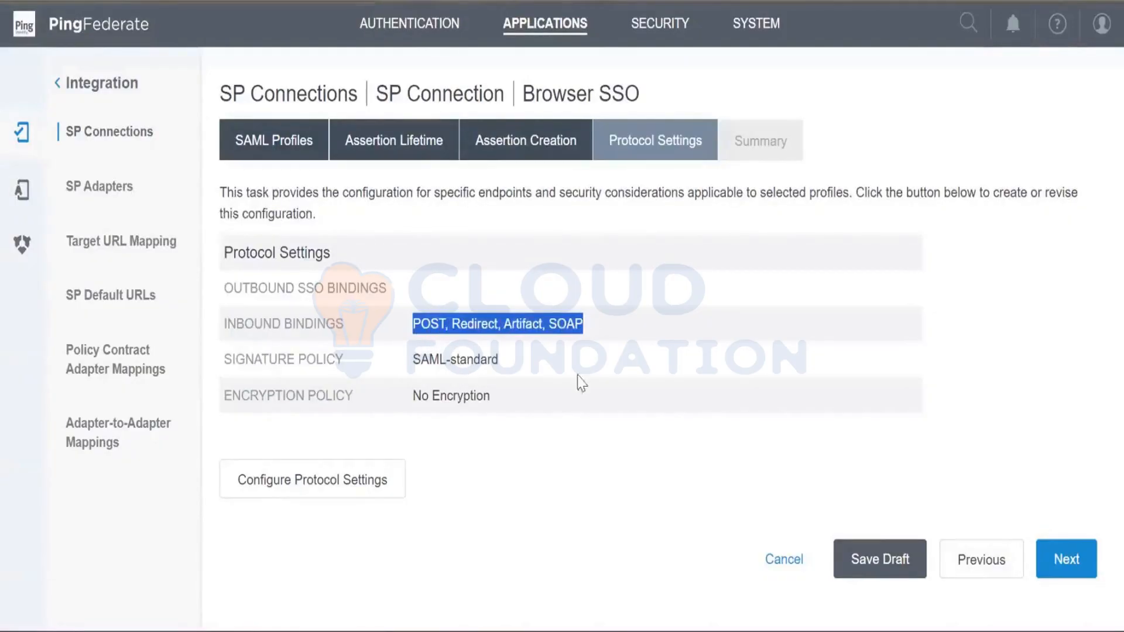
left_click(380, 483)
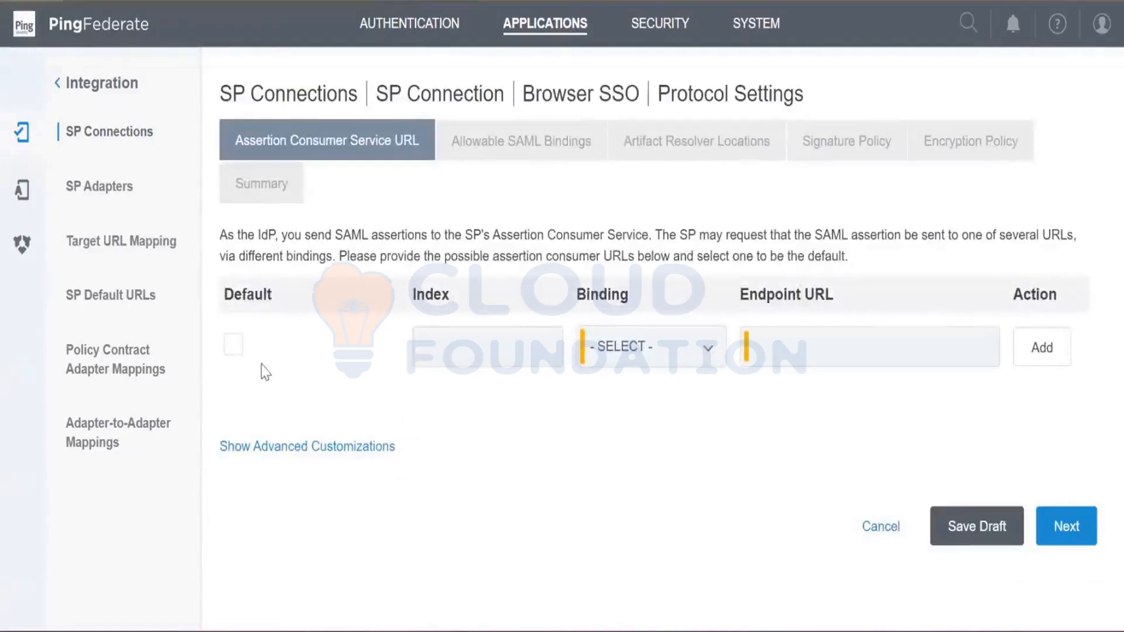
left_click(641, 355)
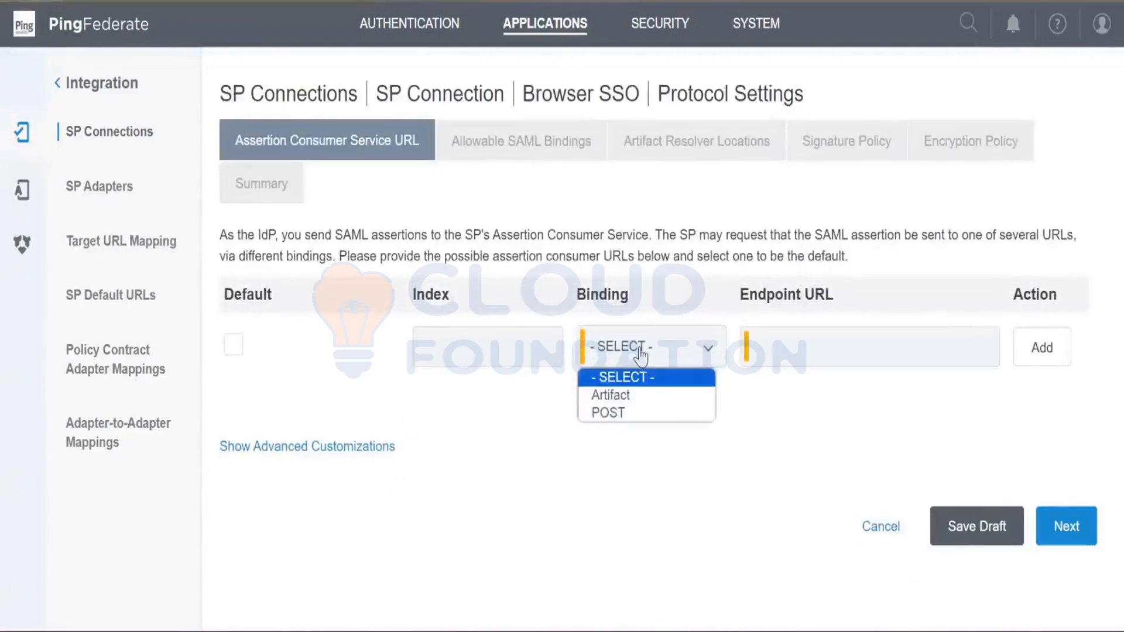
left_click(637, 414)
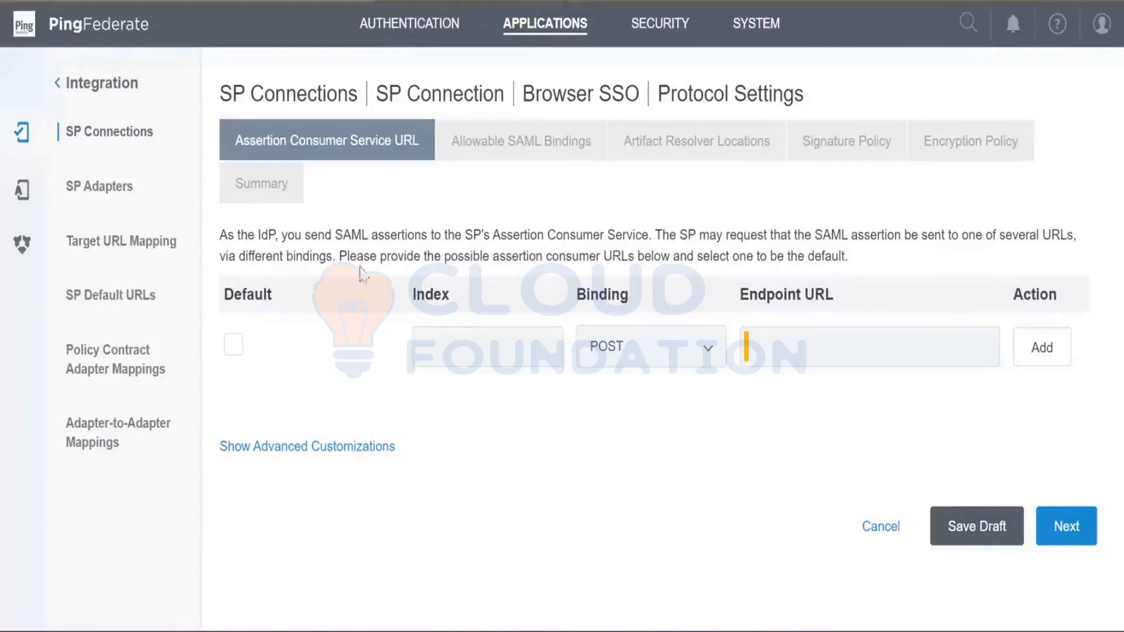
left_click_drag(220, 235, 546, 256)
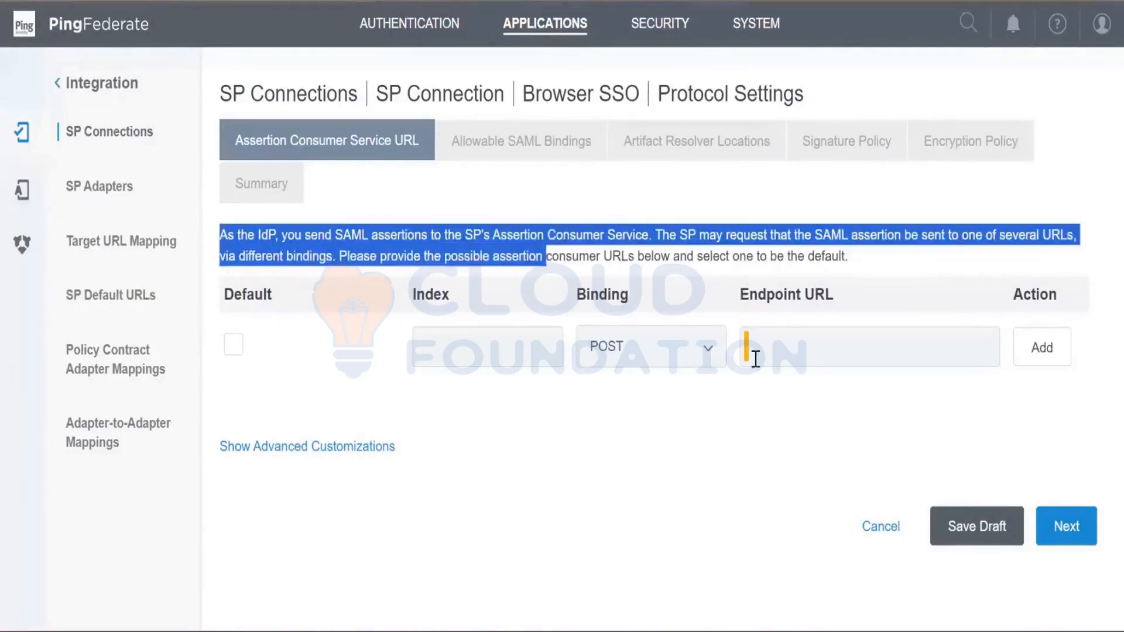
left_click(756, 359)
type("htt")
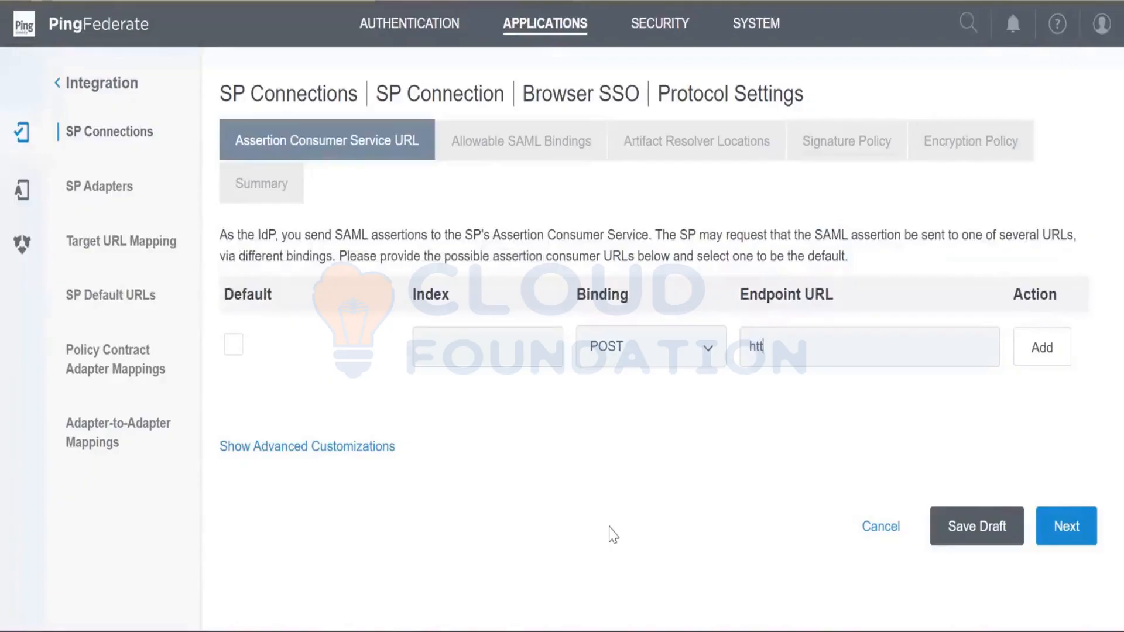
type("ps://")
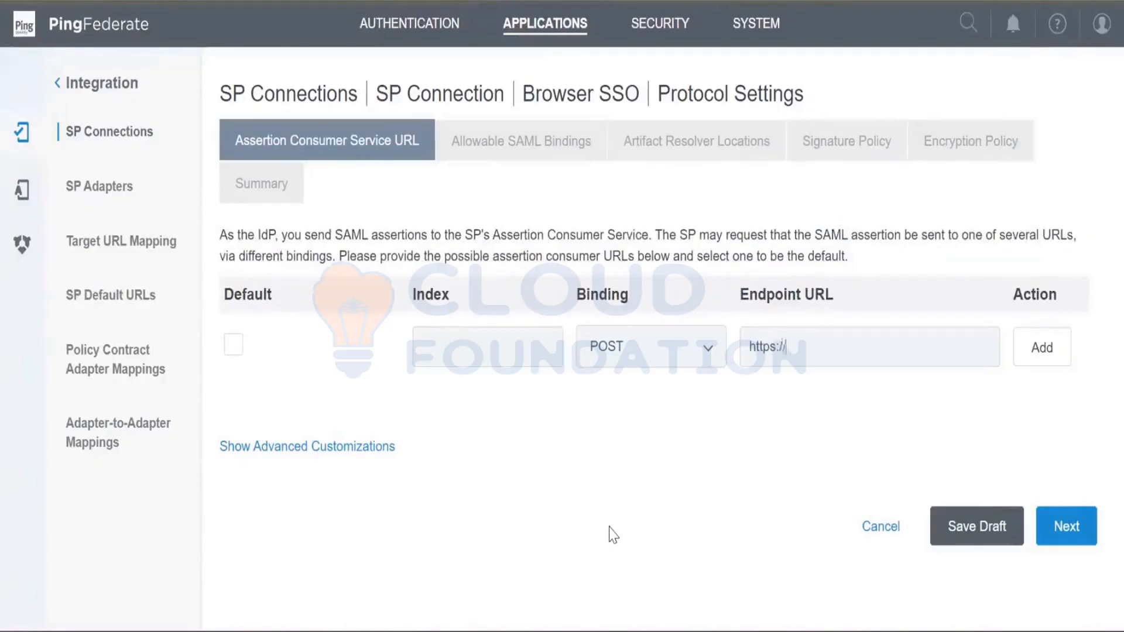
type("google.co.in")
left_click(1044, 352)
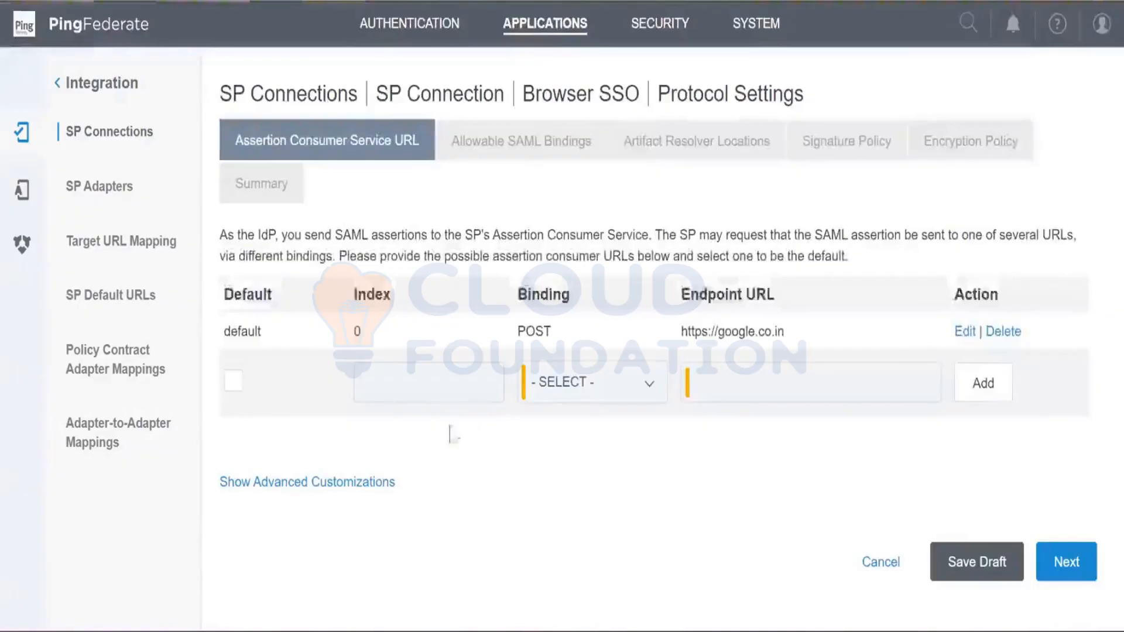
left_click(545, 400)
left_click(547, 449)
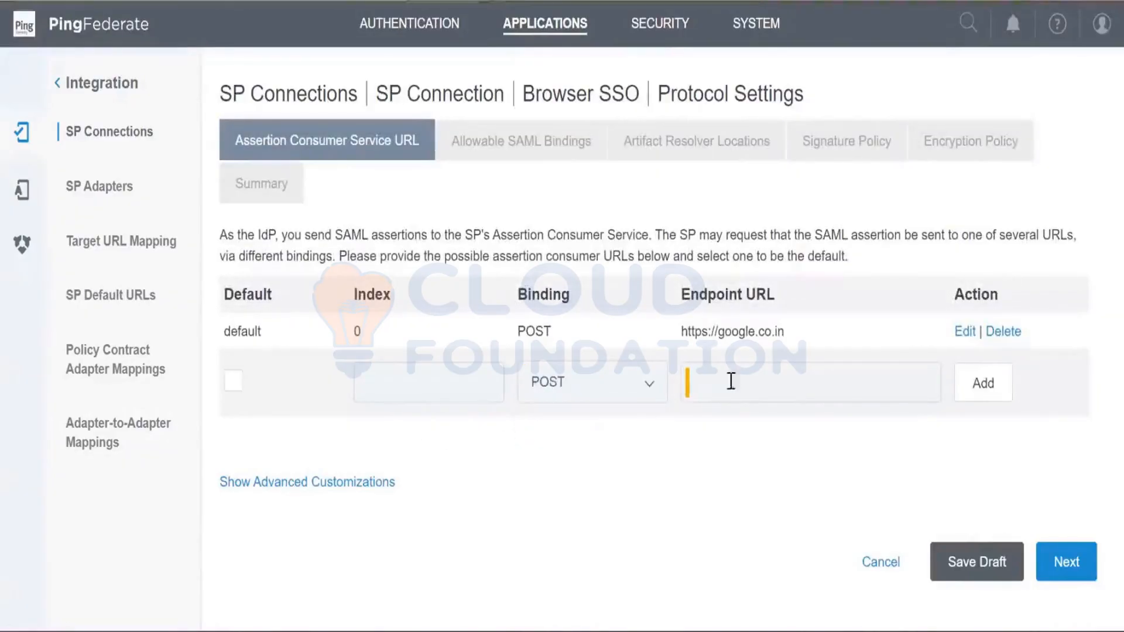
left_click(721, 385)
type("ht")
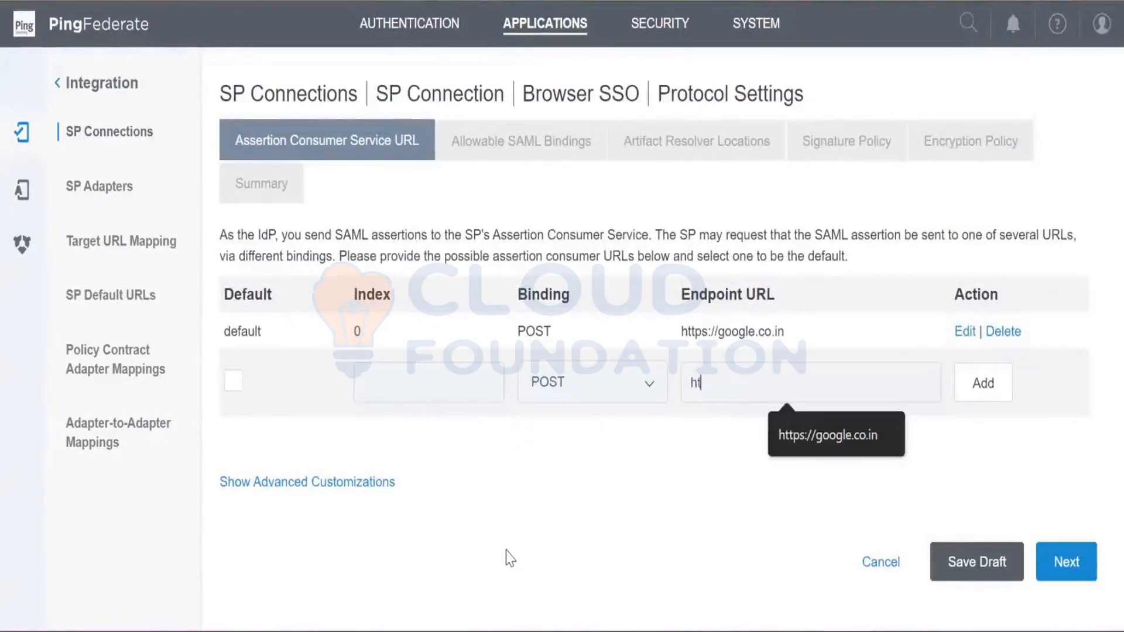
type("tps://abc.com")
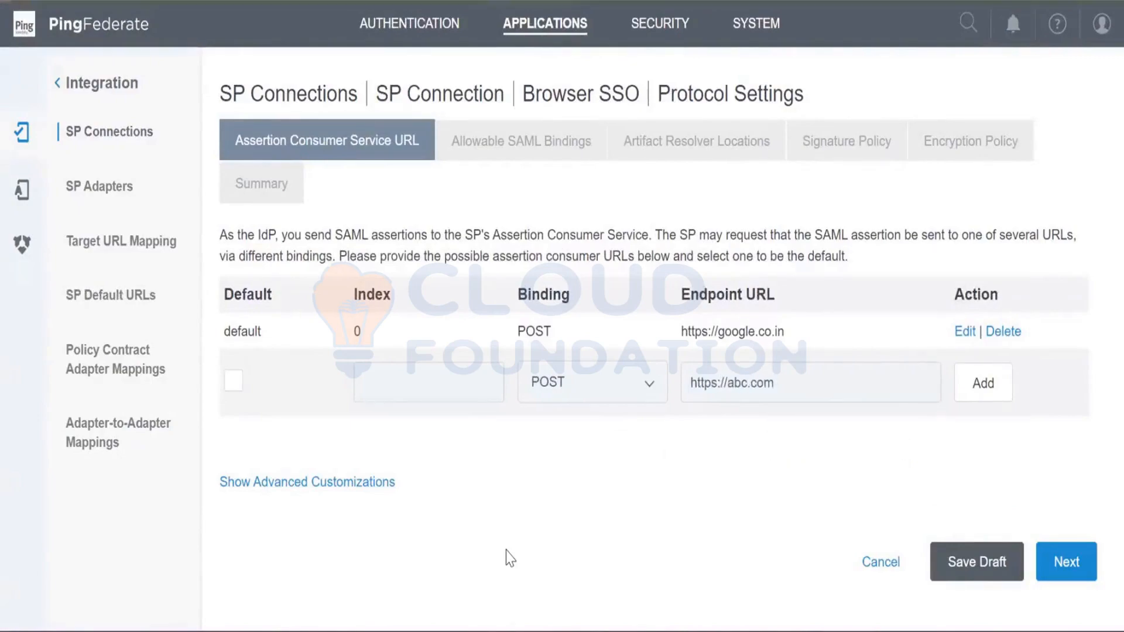
left_click(985, 402)
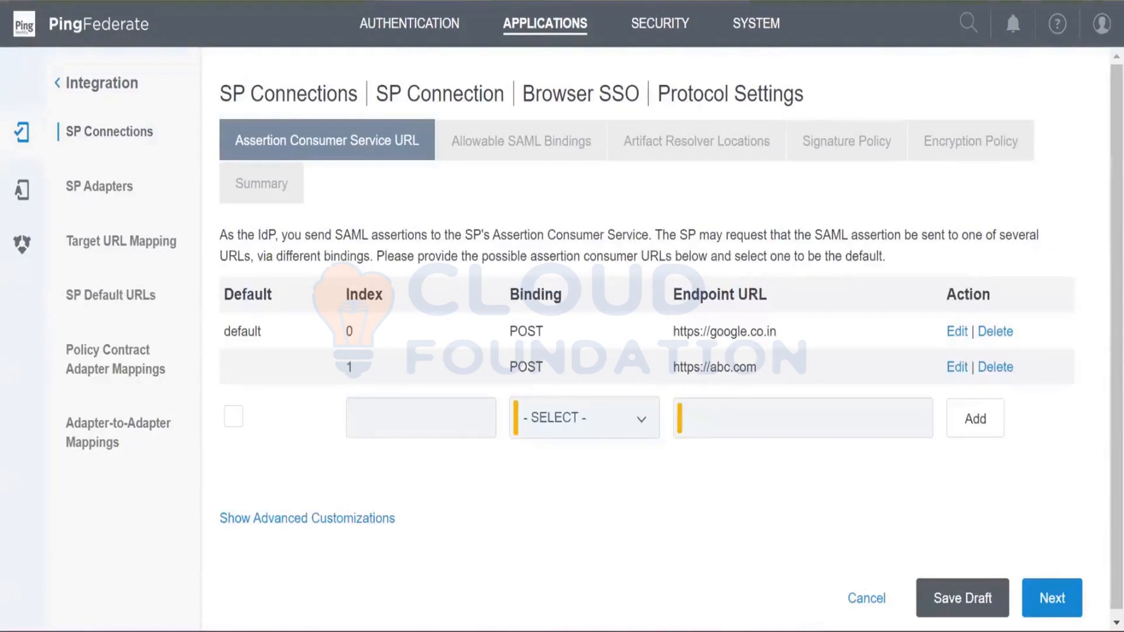
left_click(643, 419)
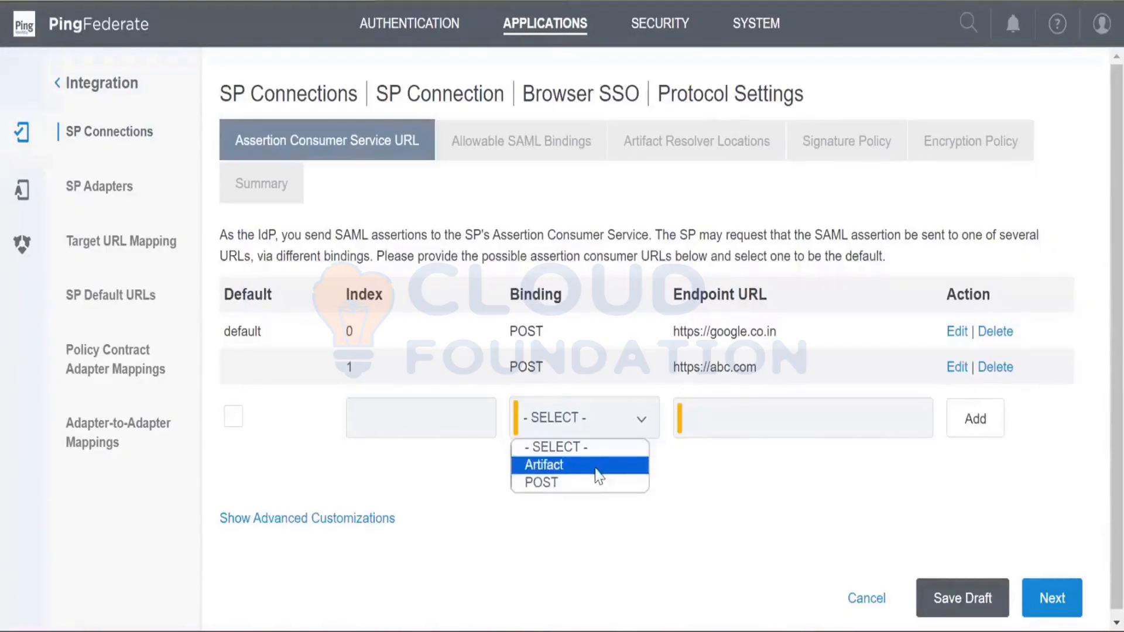
left_click(602, 482)
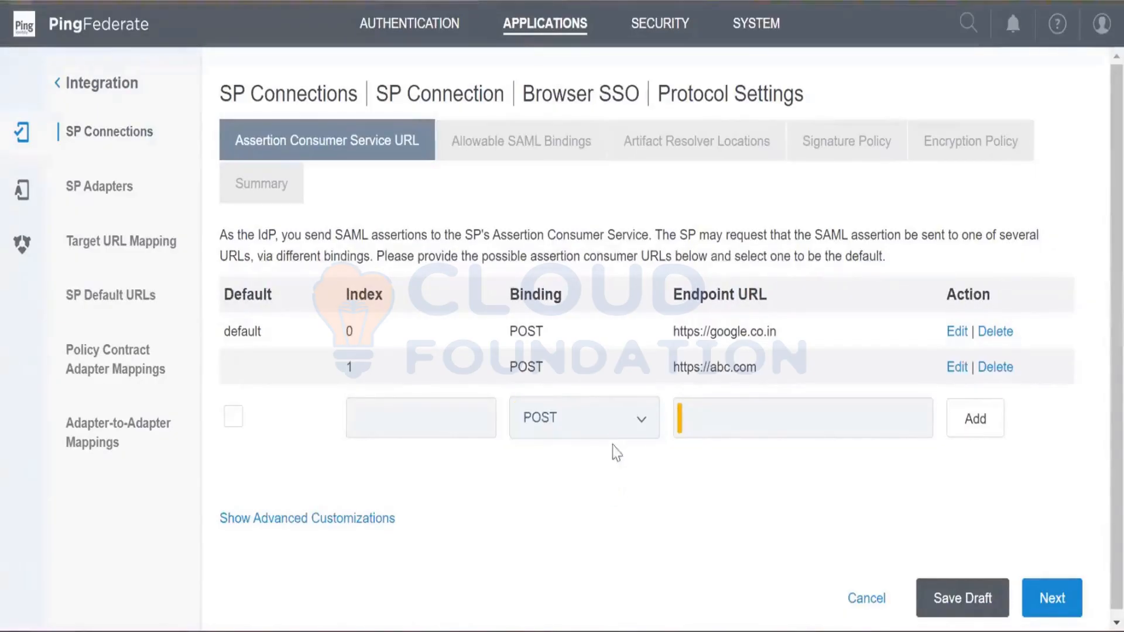
left_click(627, 416)
left_click(586, 449)
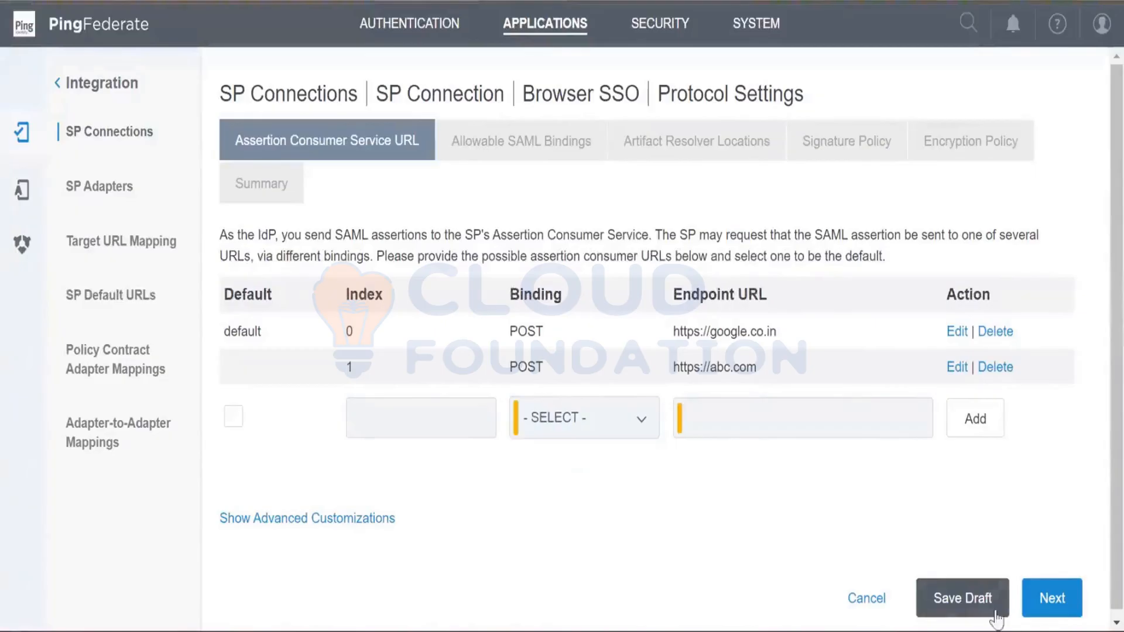
- Restrict the allowable SAML bindings to POST and REDIRECT, disabling ARTIFACT and SOAP, and continue to the signature policy
left_click(1053, 598)
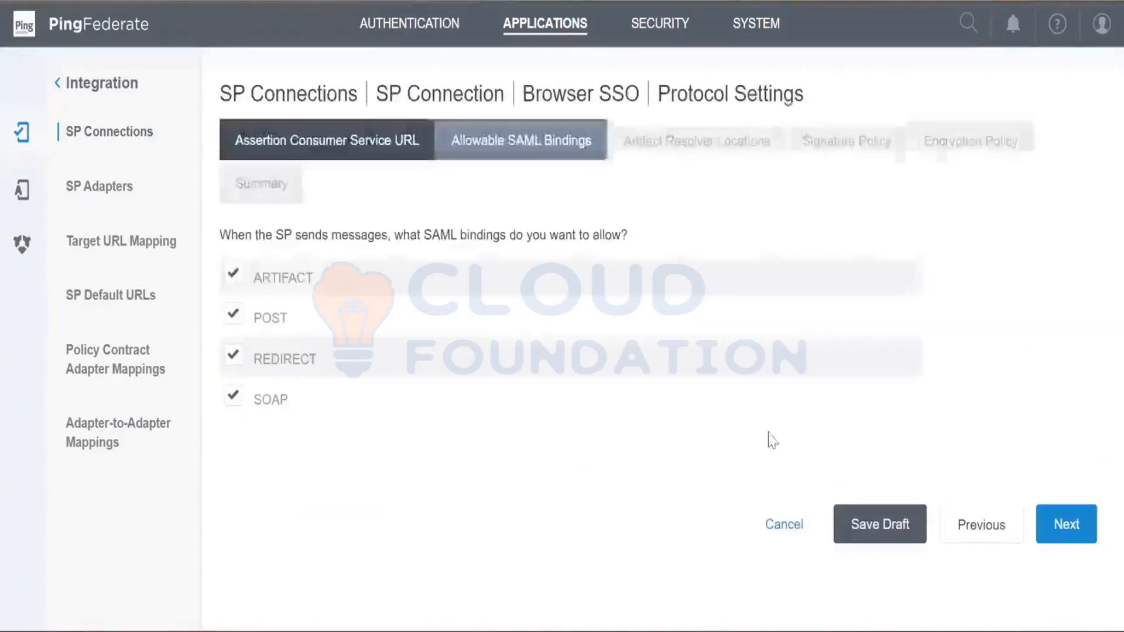
left_click(237, 284)
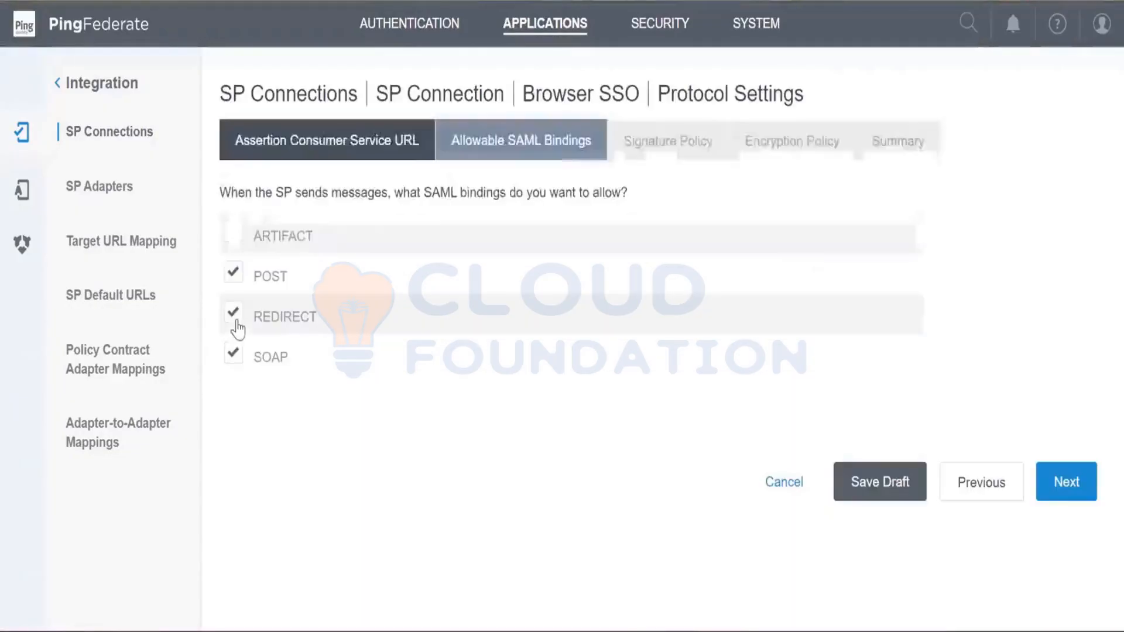
left_click(237, 316)
left_click(235, 354)
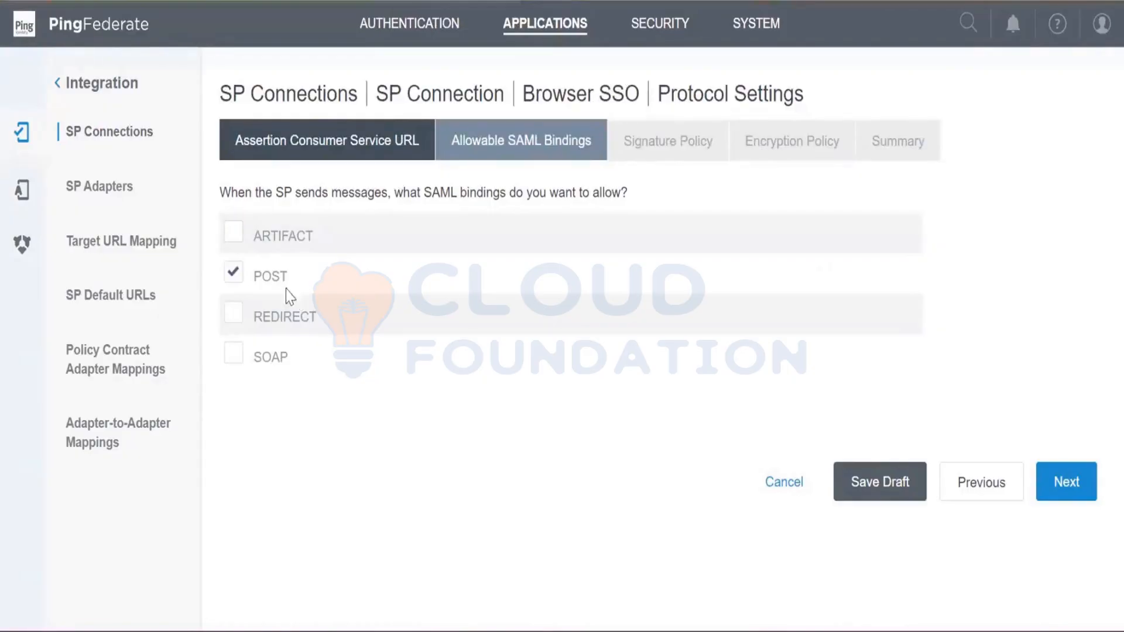
left_click(233, 317)
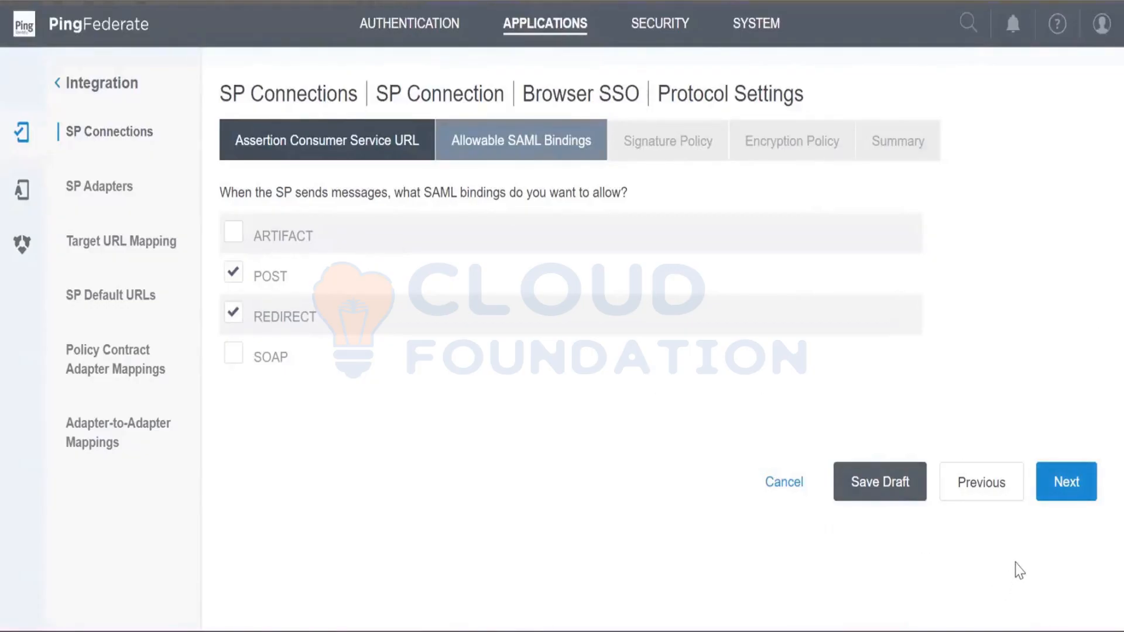
left_click(1072, 493)
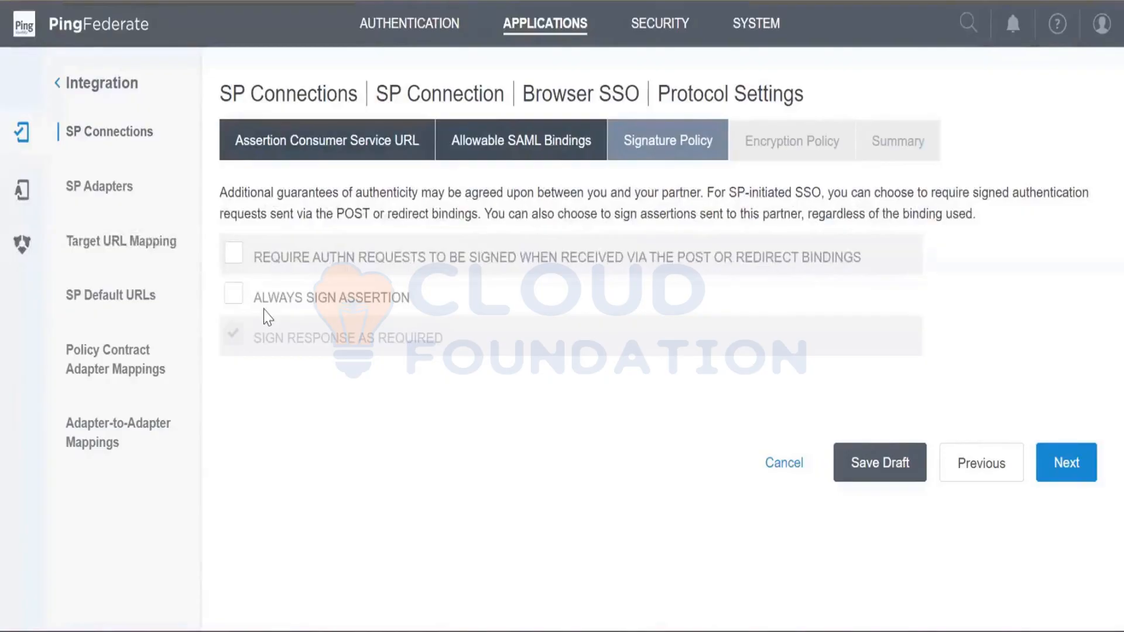
- Set the signature policy to always sign the assertion and sign the response as required, and continue to the encryption policy
left_click(235, 294)
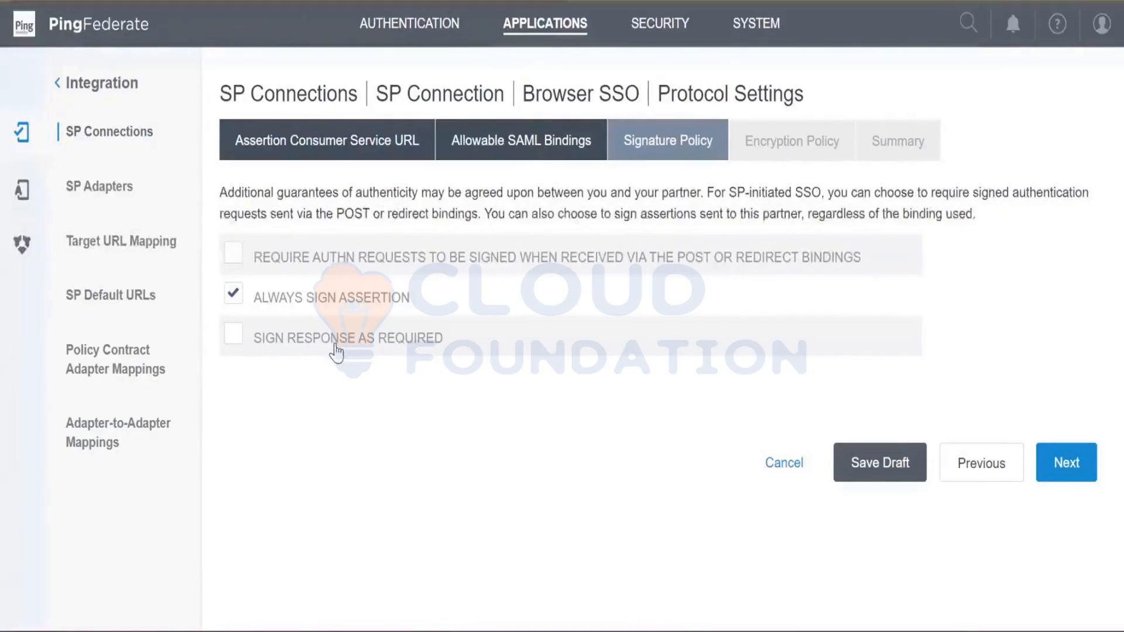
left_click(244, 350)
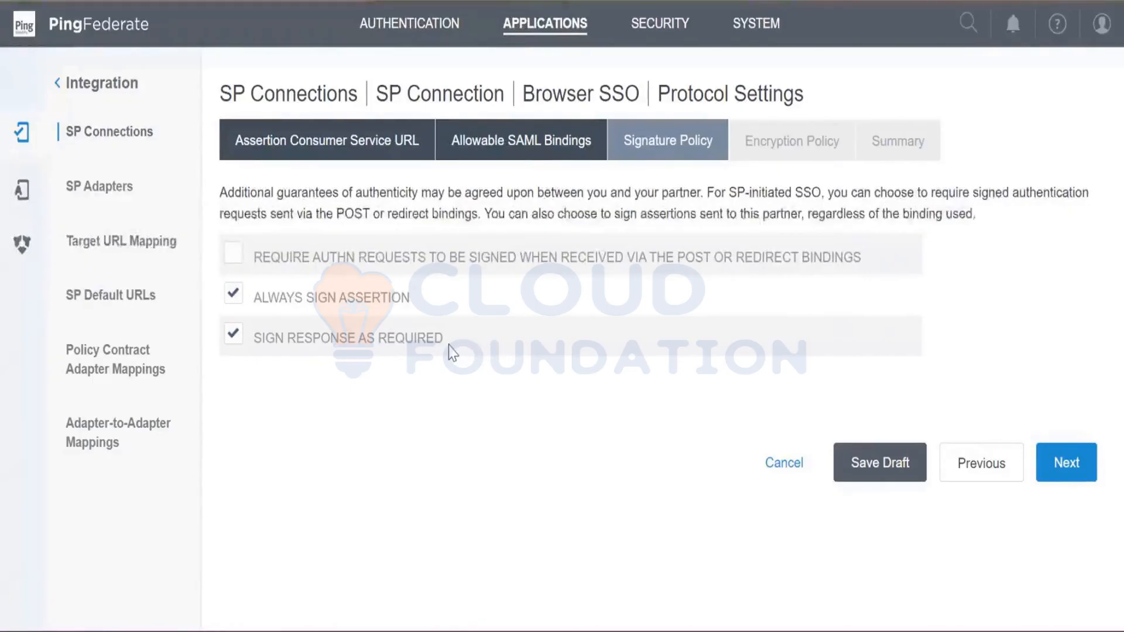
left_click_drag(449, 345, 251, 350)
left_click(262, 345)
triple_click(261, 345)
left_click(285, 411)
left_click(1067, 462)
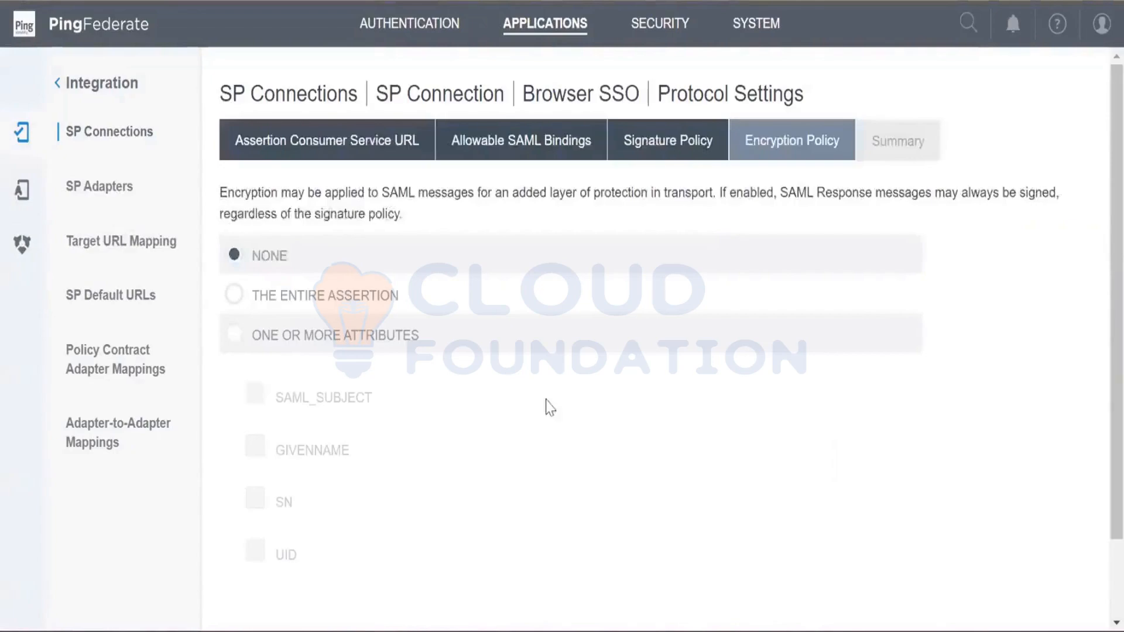
- Check the encryption options and attributes, keep the encryption policy at NONE and continue to the protocol settings summary
scroll(550, 409, "down", 2)
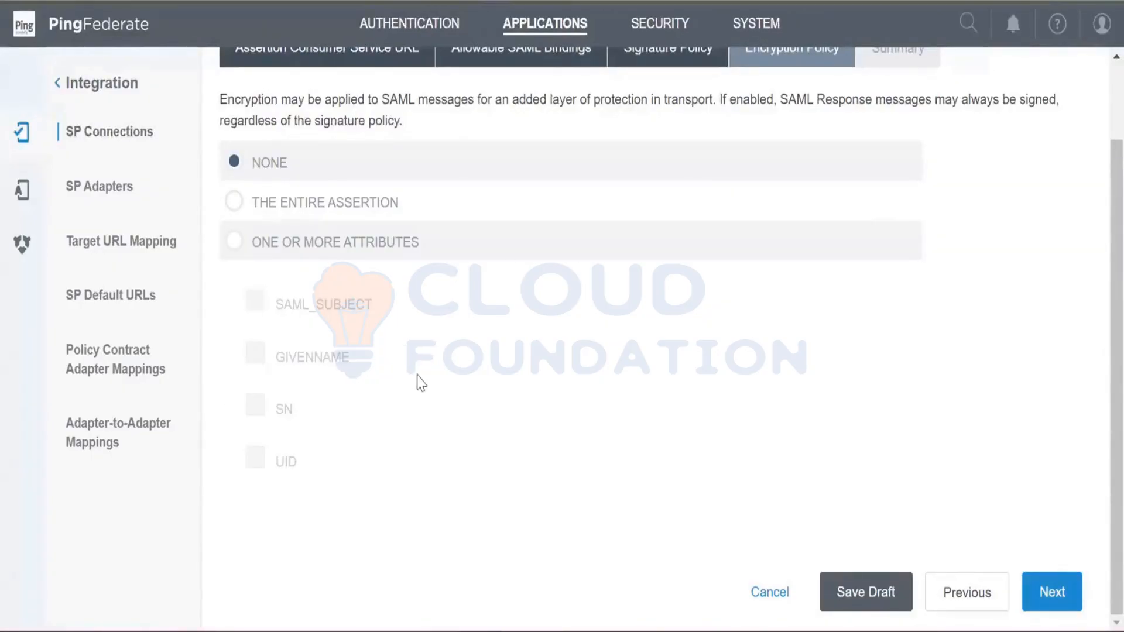
scroll(420, 384, "up", 2)
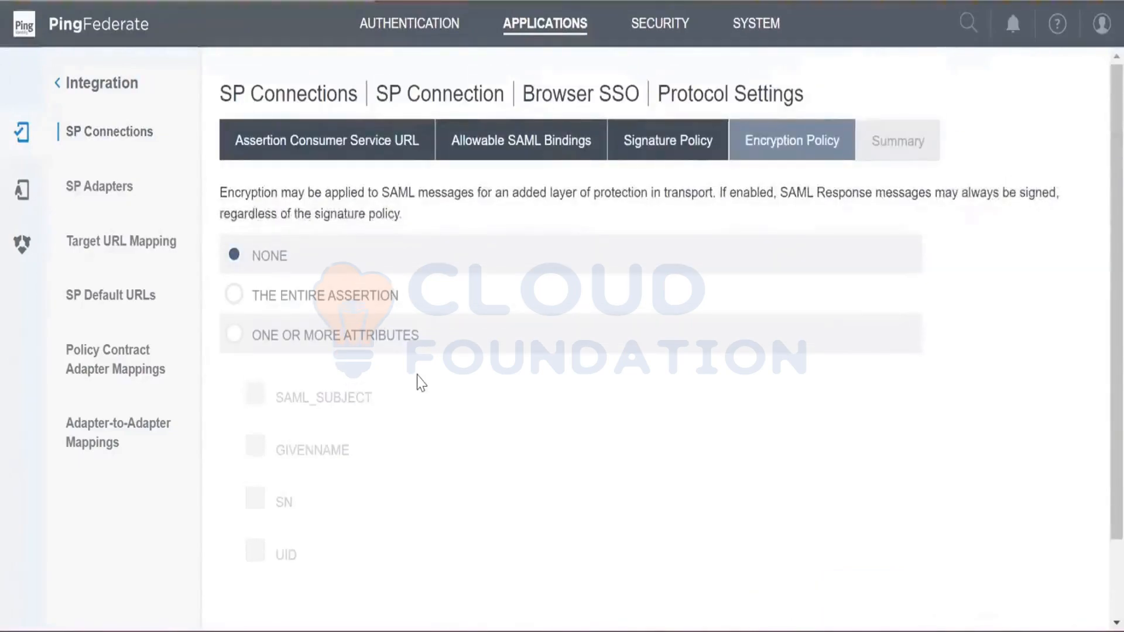
scroll(420, 384, "down", 2)
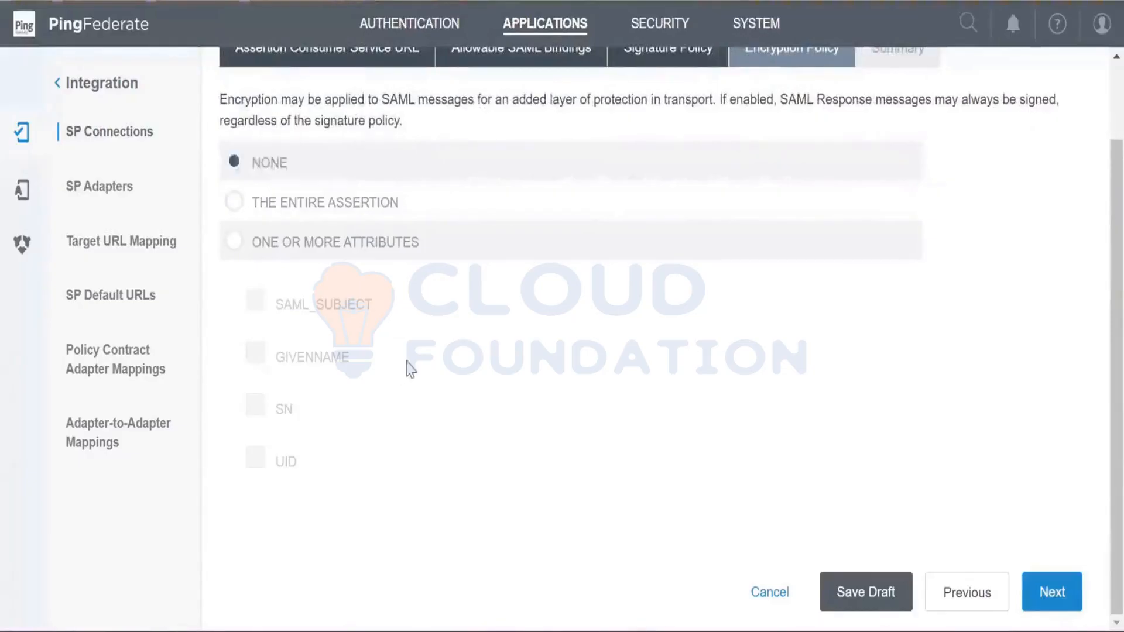
left_click(1046, 592)
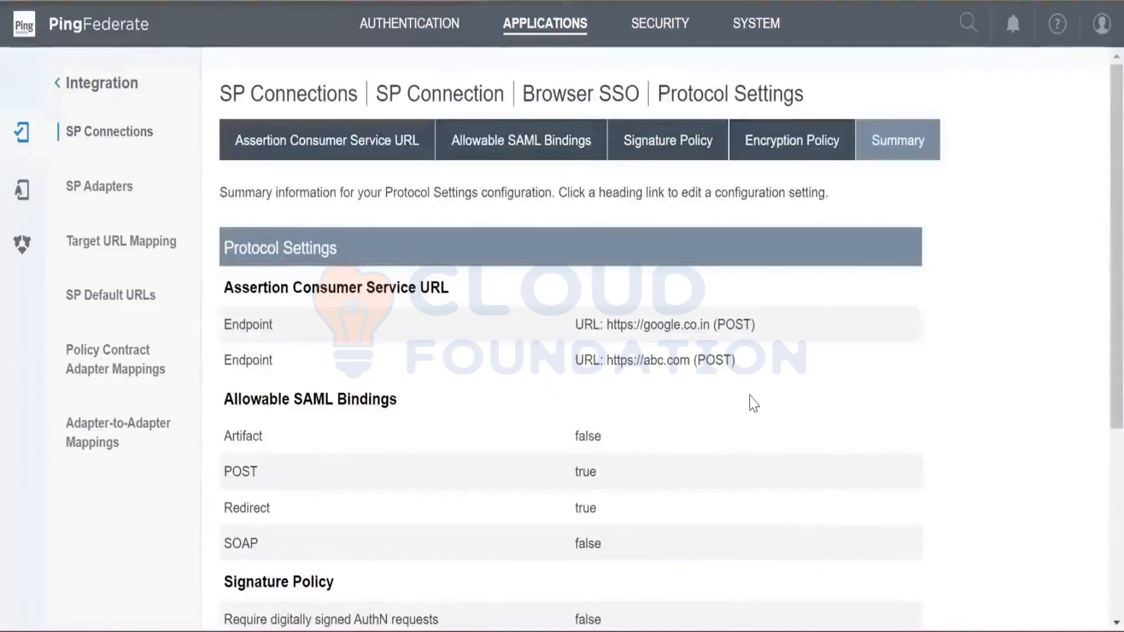
- Review the Protocol Settings summary, complete the protocol configuration and continue to the Browser SSO summary
scroll(753, 404, "down", 2)
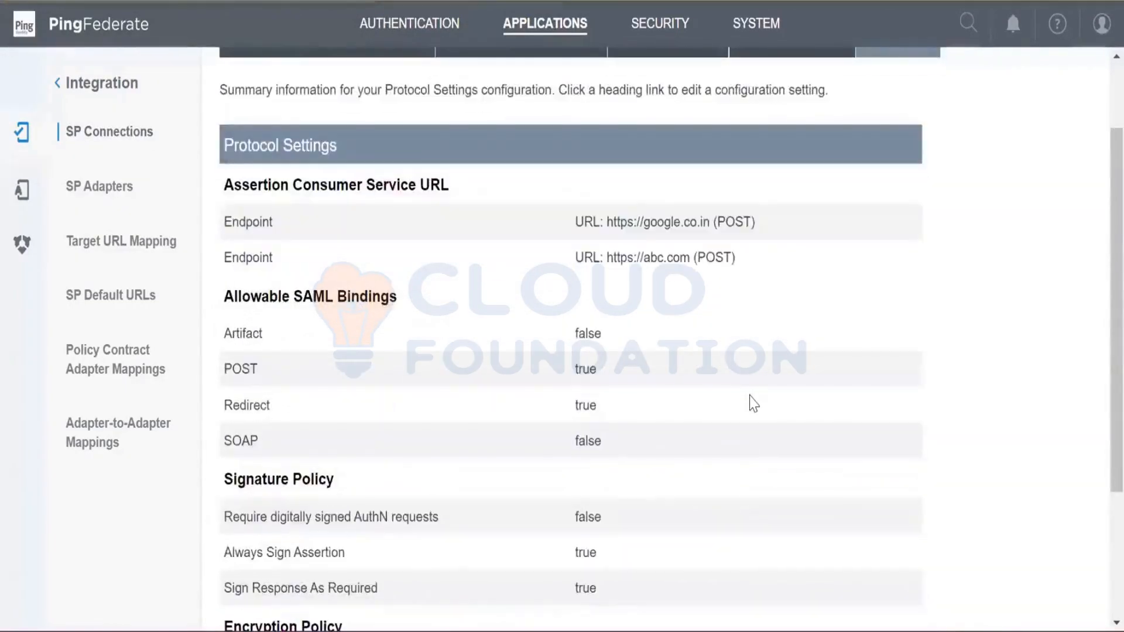
scroll(755, 401, "down", 4)
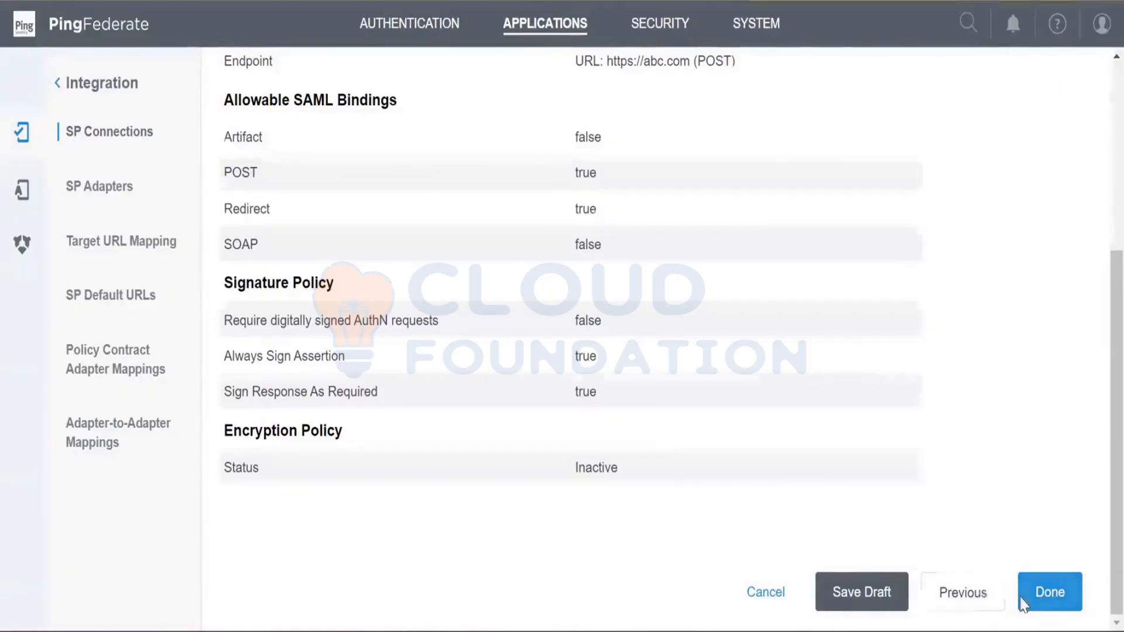
left_click(1051, 602)
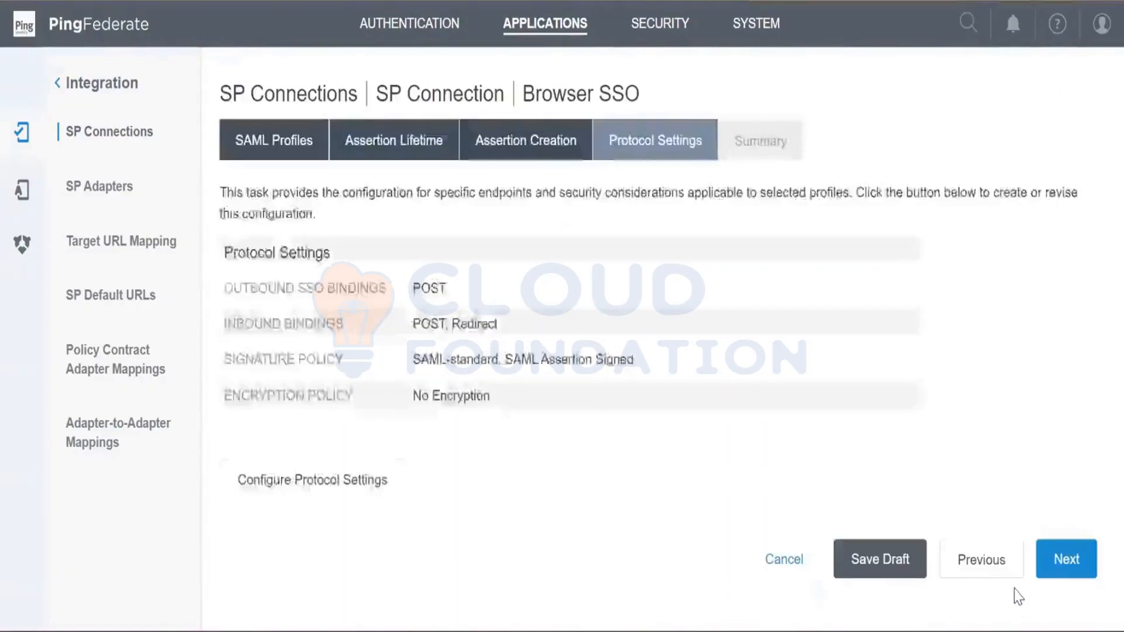
left_click(1065, 561)
- Review the Browser SSO summary, complete the Browser SSO configuration and continue to the connection's credentials
scroll(729, 484, "down", 6)
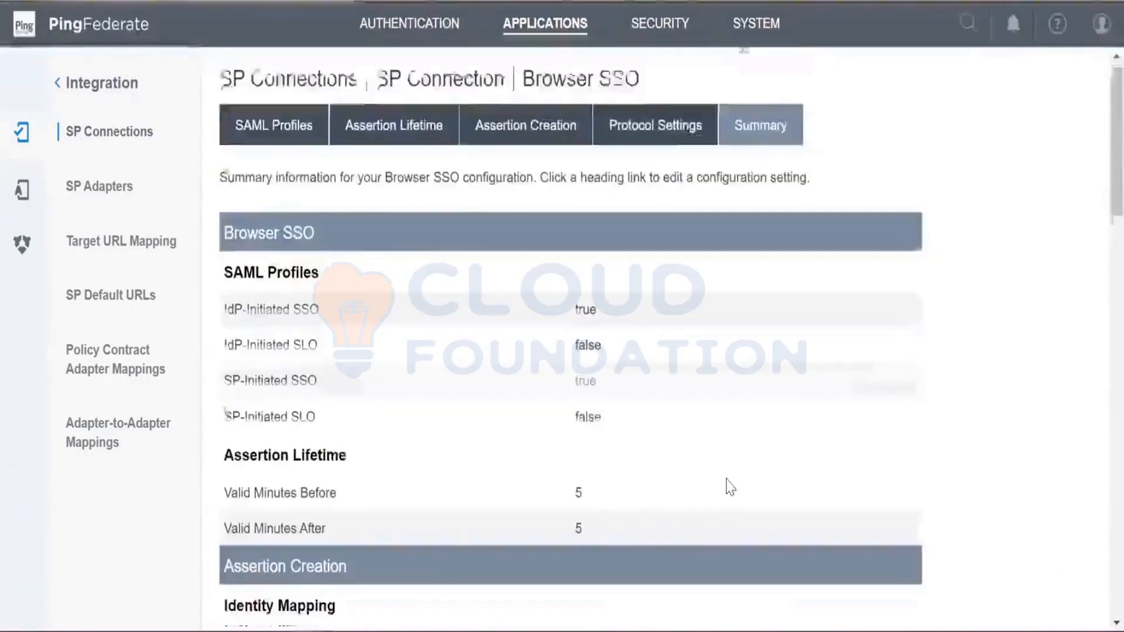
scroll(727, 486, "down", 10)
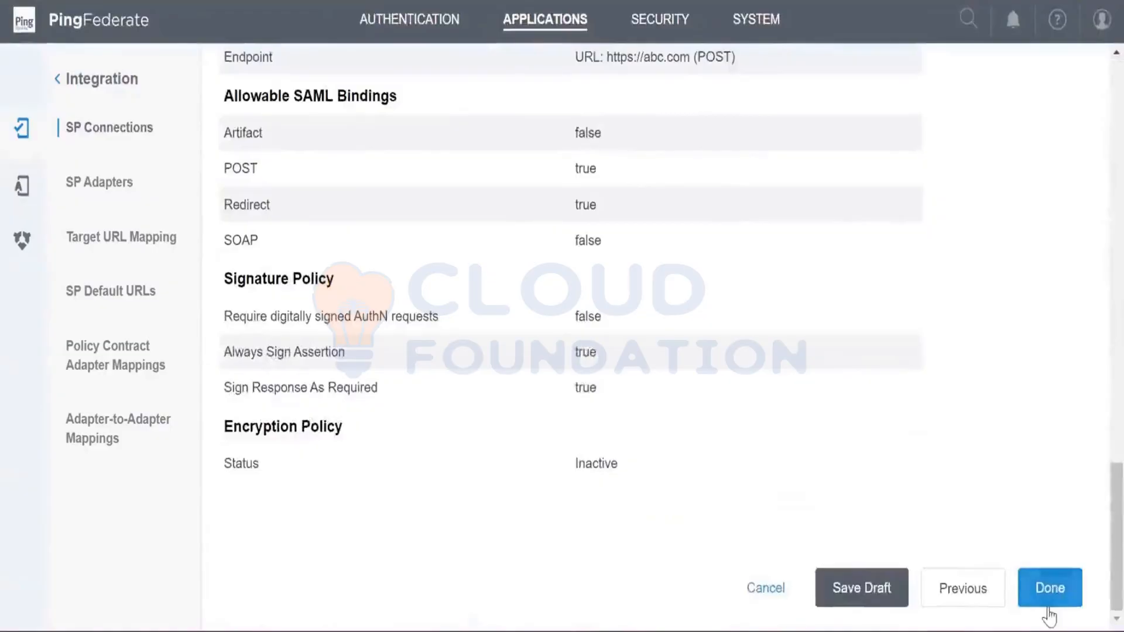
left_click(1046, 591)
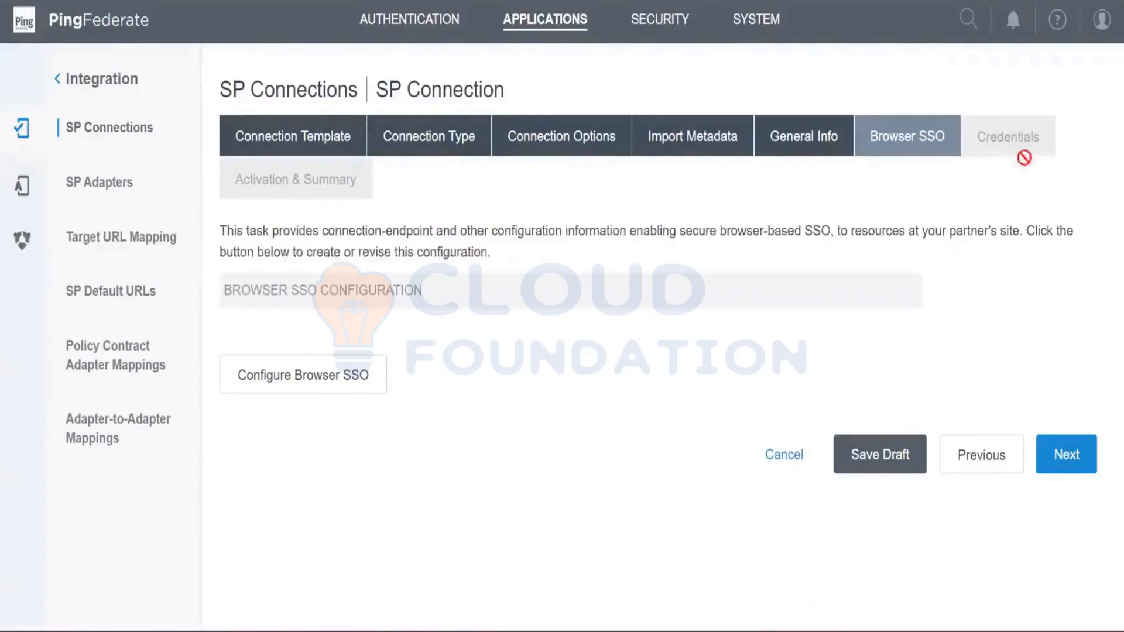
left_click(1051, 461)
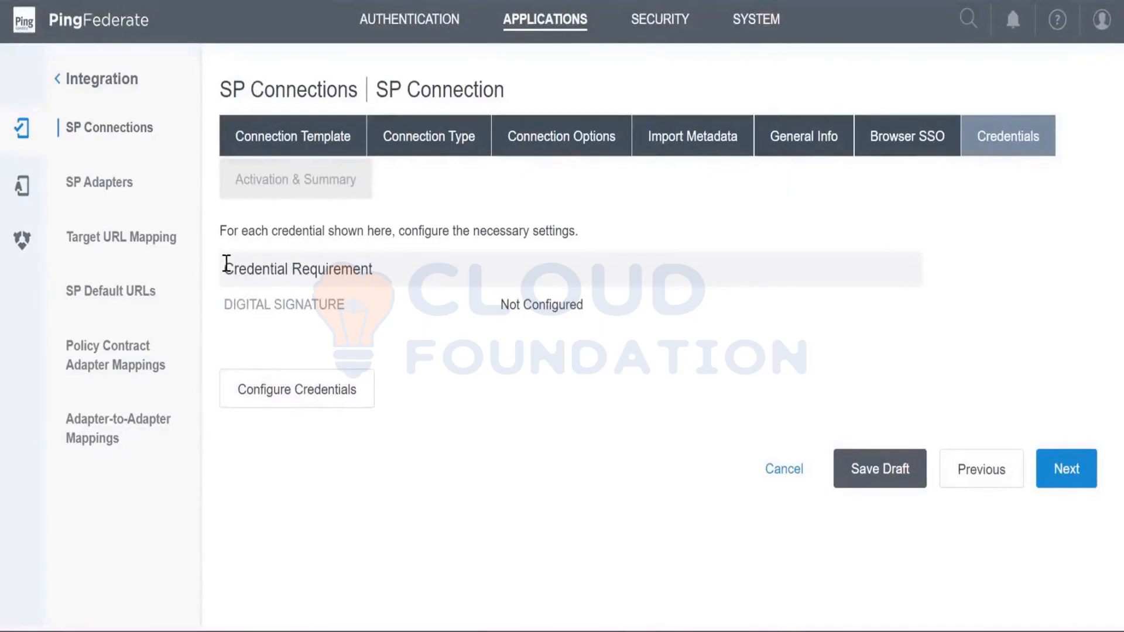
- Open the credentials configuration and choose the Test_ZOHO certificate expiring Oct 12, 2024 as the signing certificate
left_click_drag(227, 263, 386, 272)
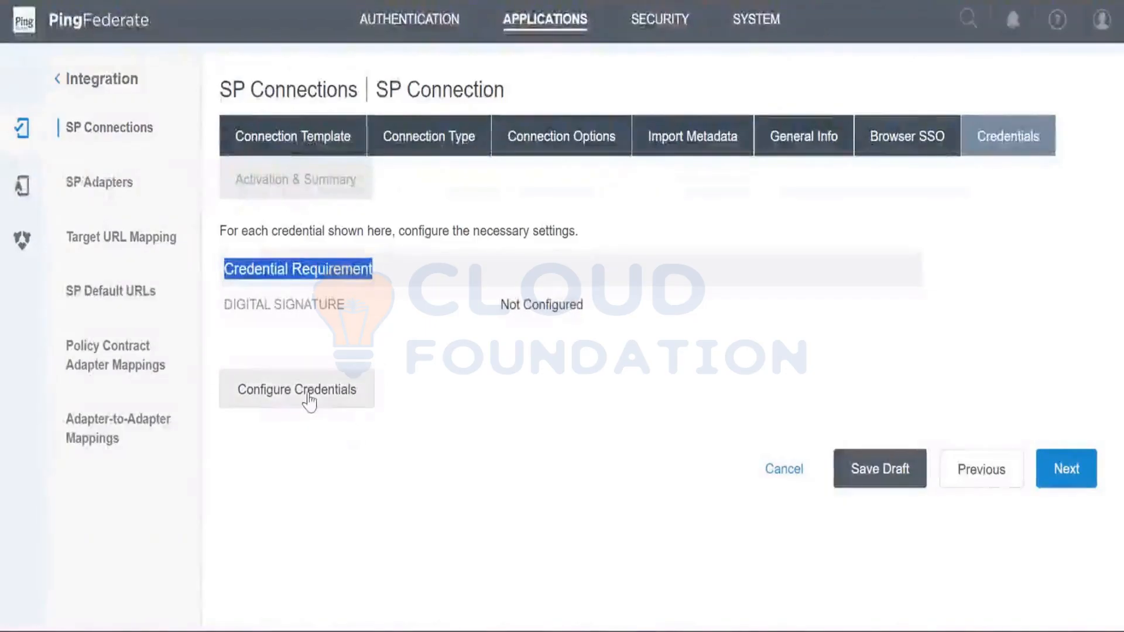
left_click(307, 399)
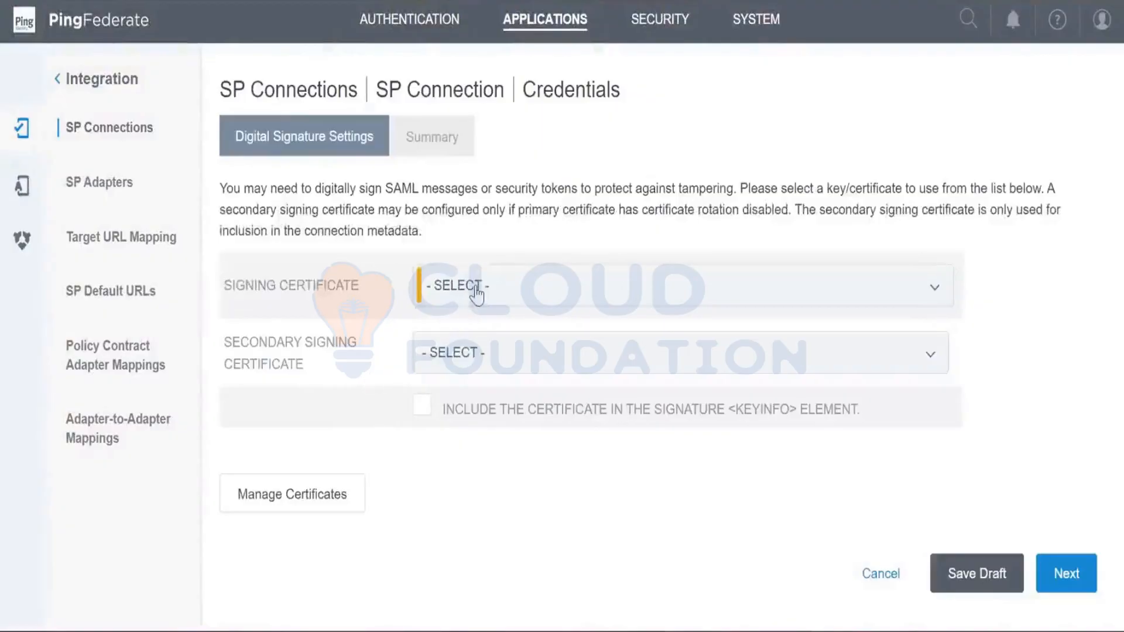
left_click(477, 295)
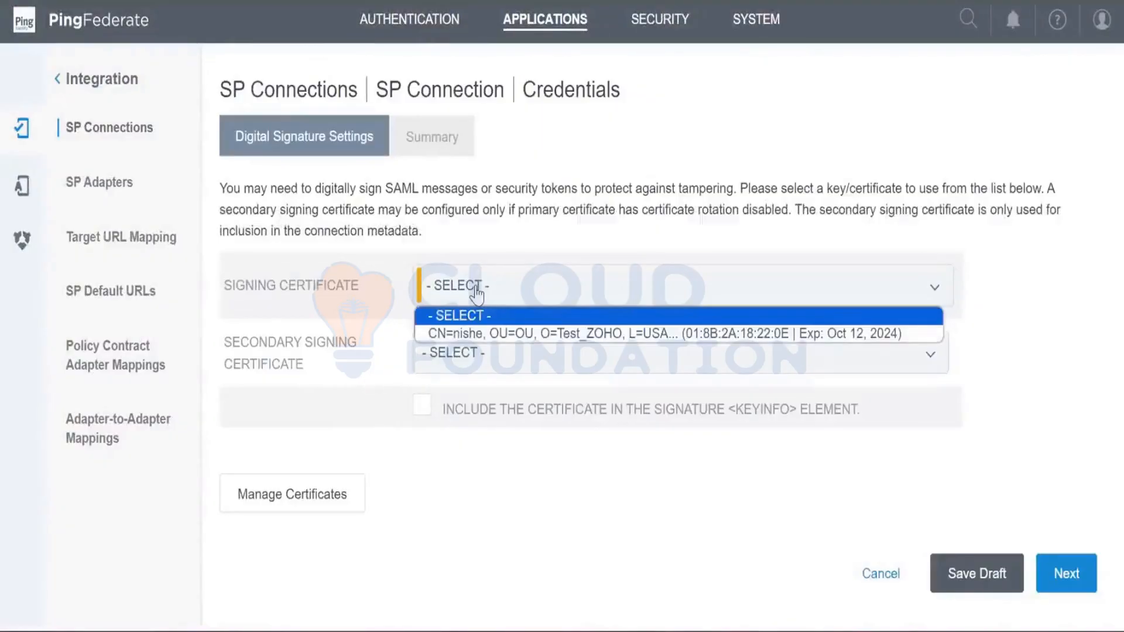
left_click(480, 335)
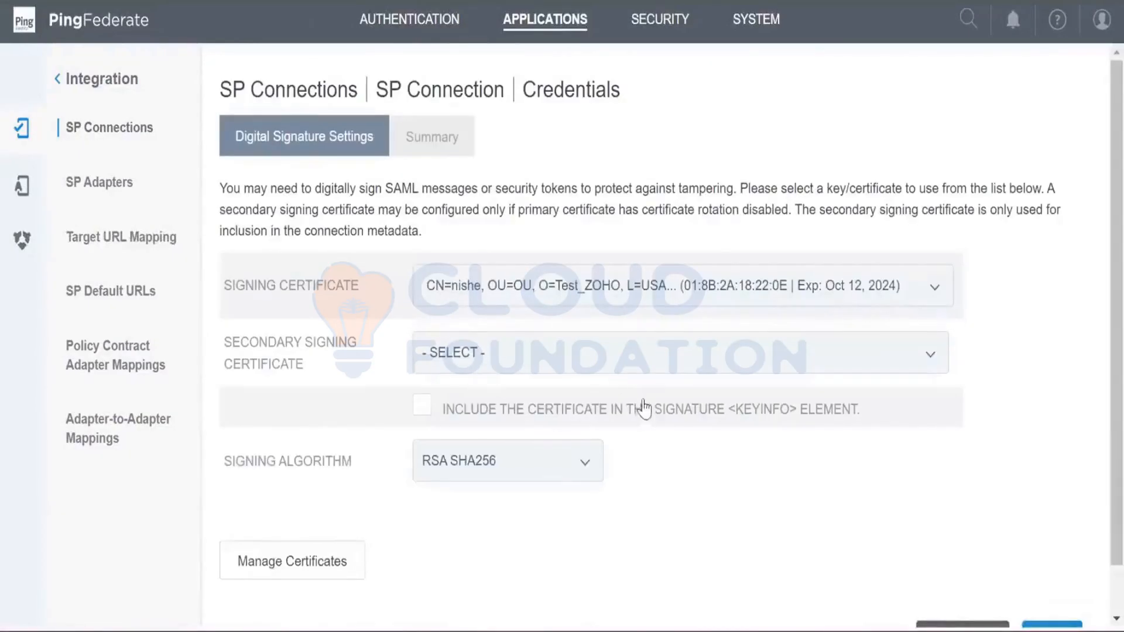
- Include the certificate in the signature KeyInfo element and the raw key in the KeyValue element of the digital signature settings
scroll(669, 502, "down", 1)
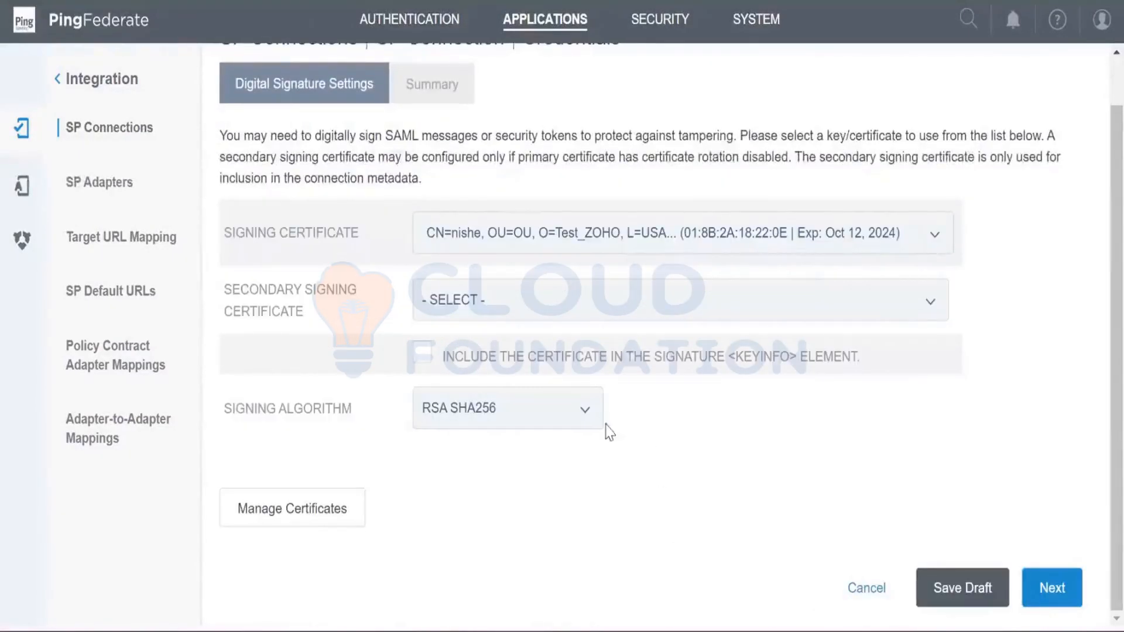
left_click(424, 354)
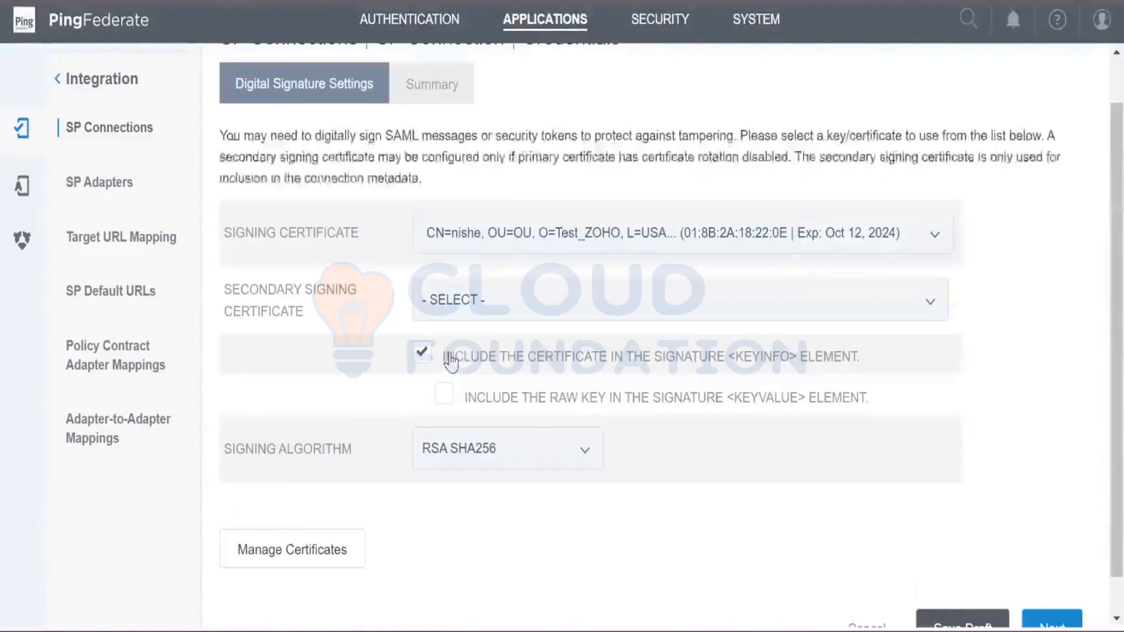
left_click(441, 399)
scroll(768, 493, "down", 1)
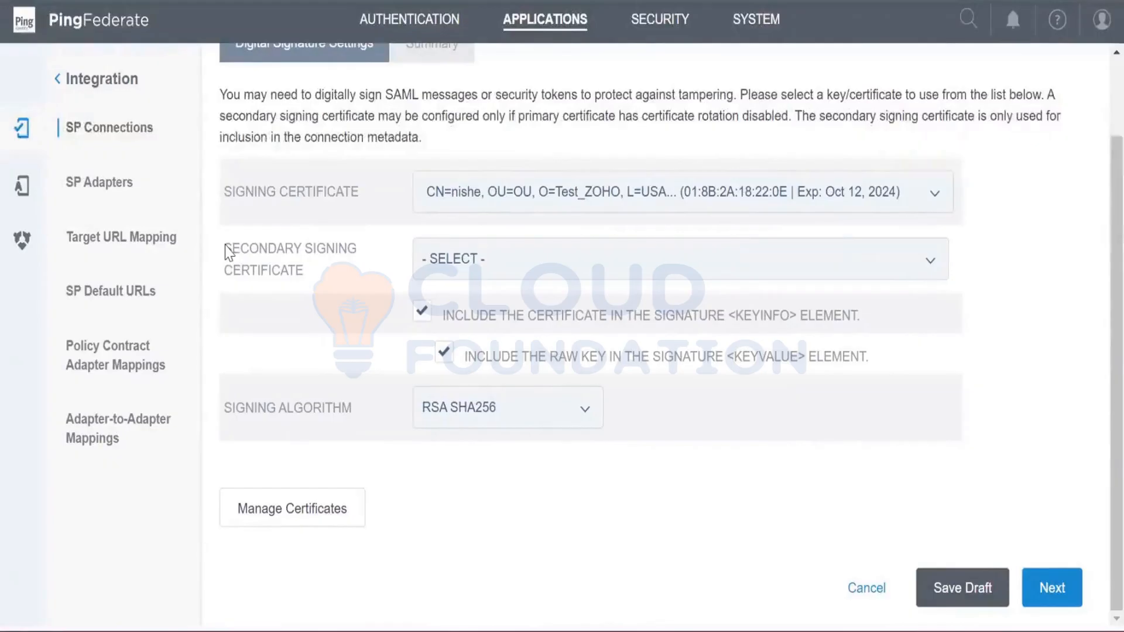
left_click_drag(228, 253, 291, 271)
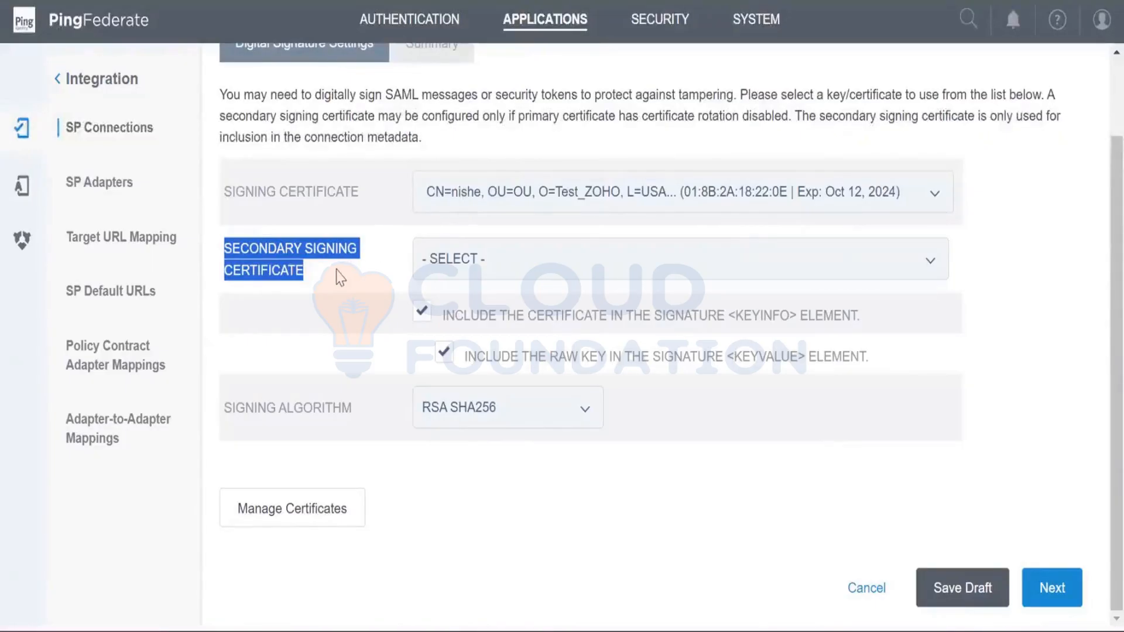
left_click_drag(306, 273, 221, 242)
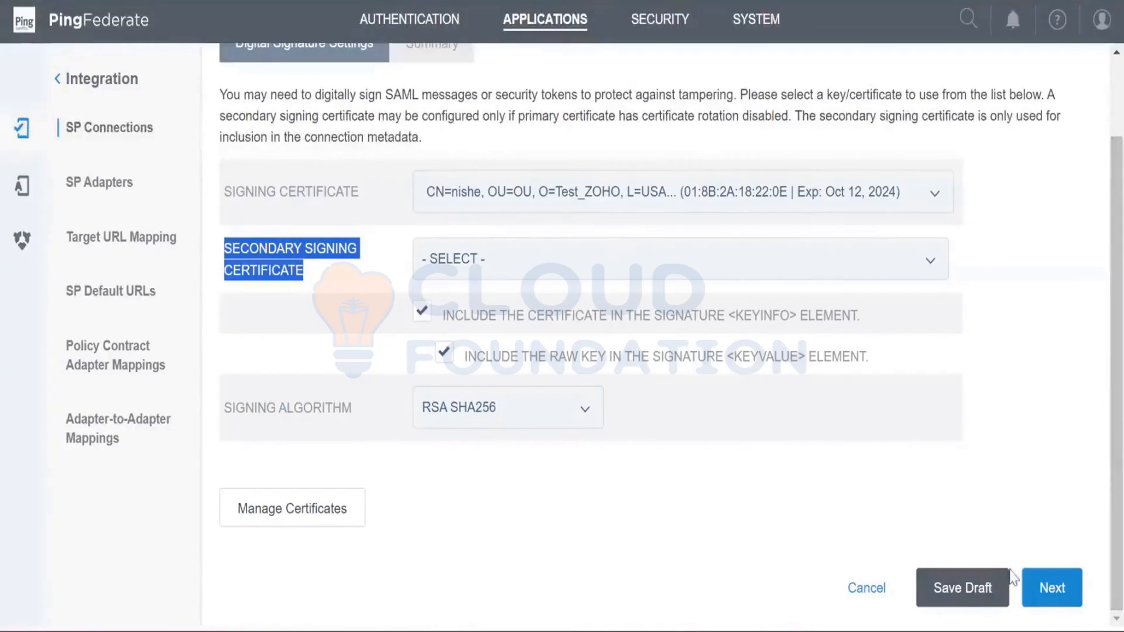
- Complete the digital signature credentials configuration and continue to the connection's activation and summary page
left_click(1033, 592)
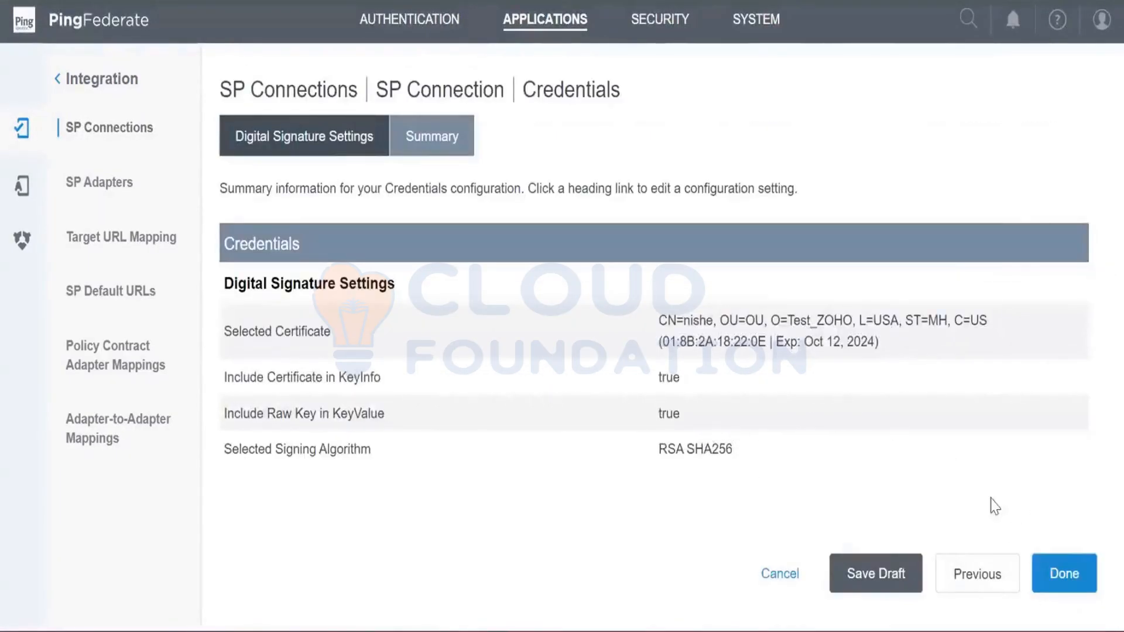
left_click(1061, 580)
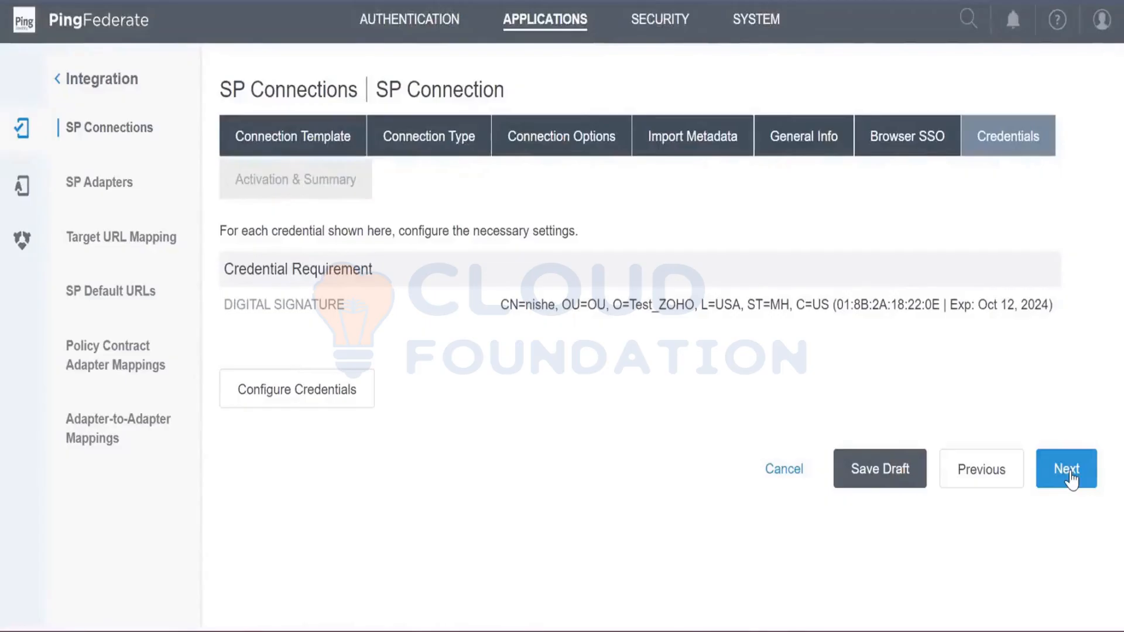
left_click(1070, 471)
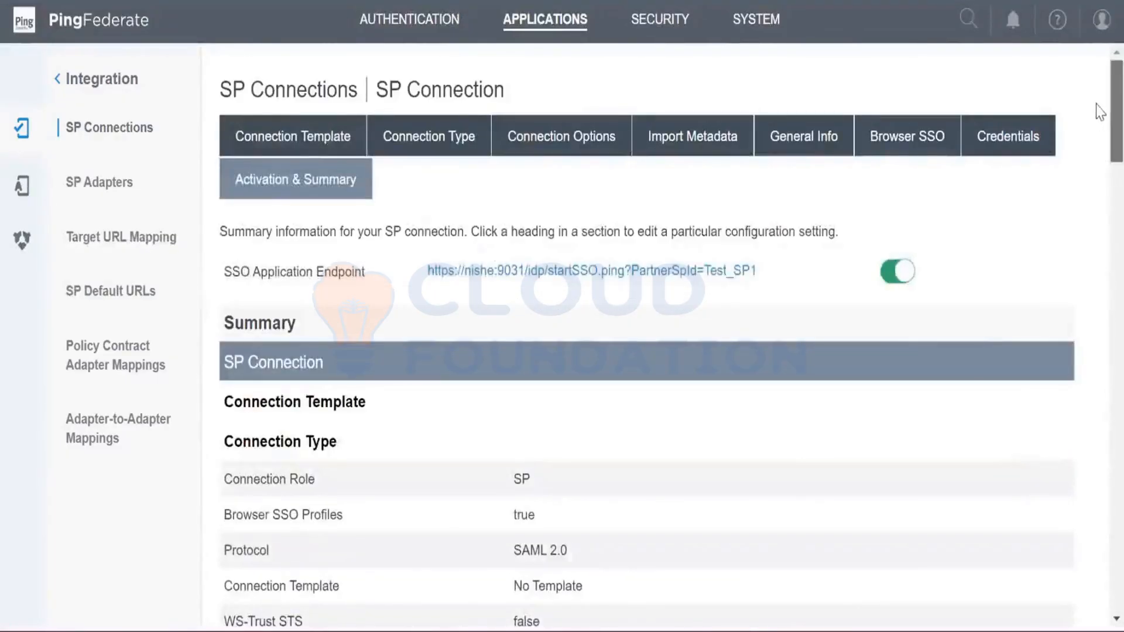
- Review the SSO Application Endpoint and the connection summary, and save the SP connection
scroll(1099, 112, "down", 1)
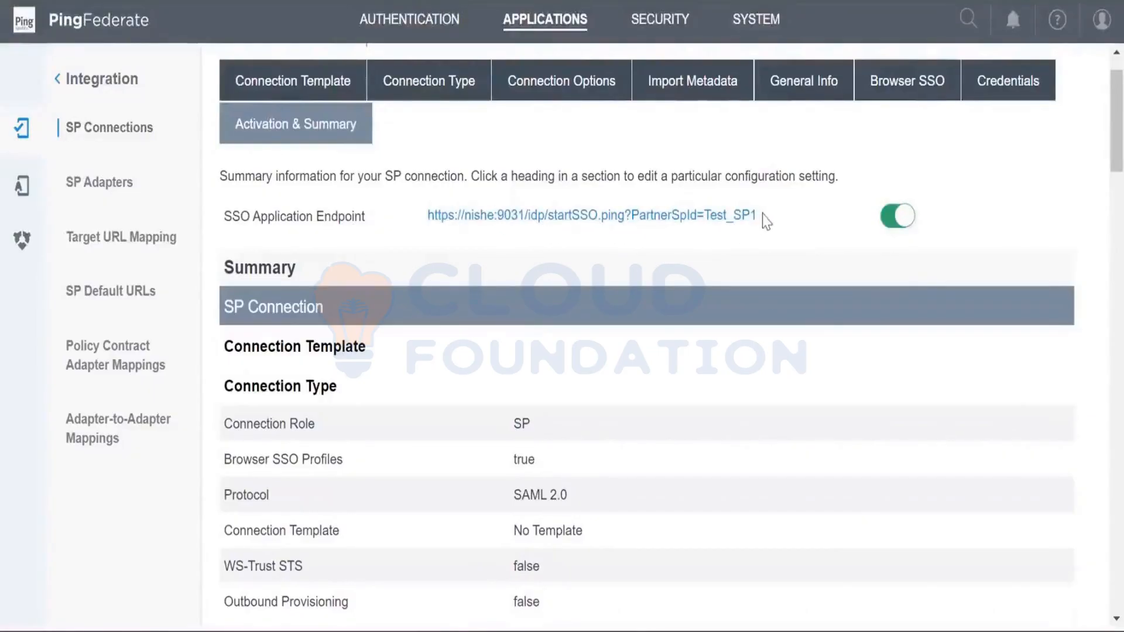
left_click_drag(765, 217, 424, 223)
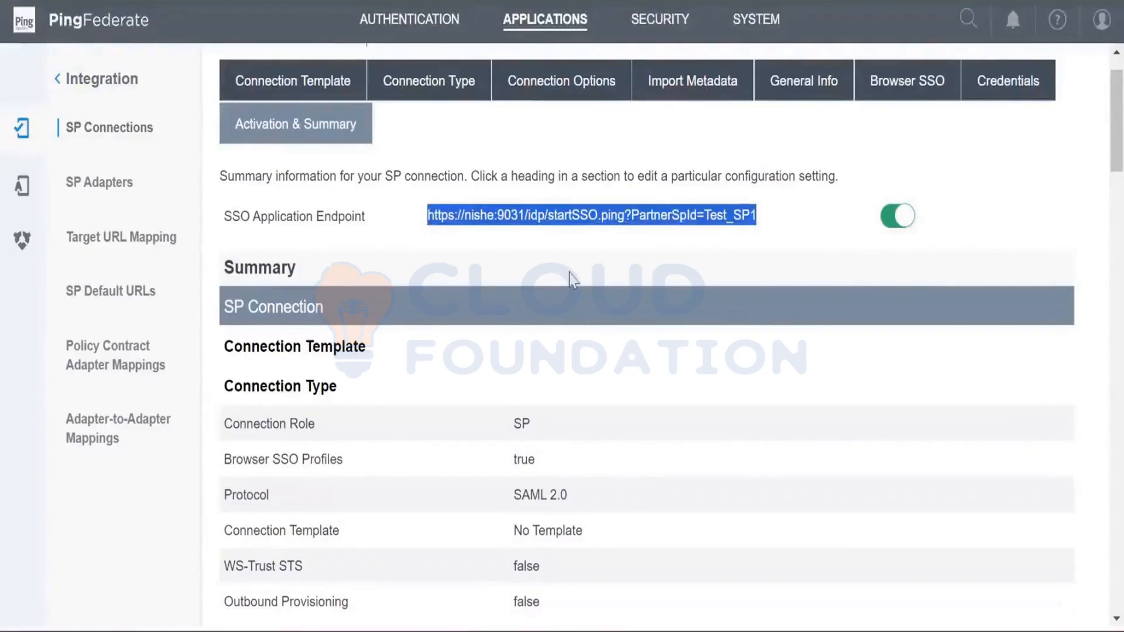
left_click(583, 264)
scroll(1095, 292, "down", 20)
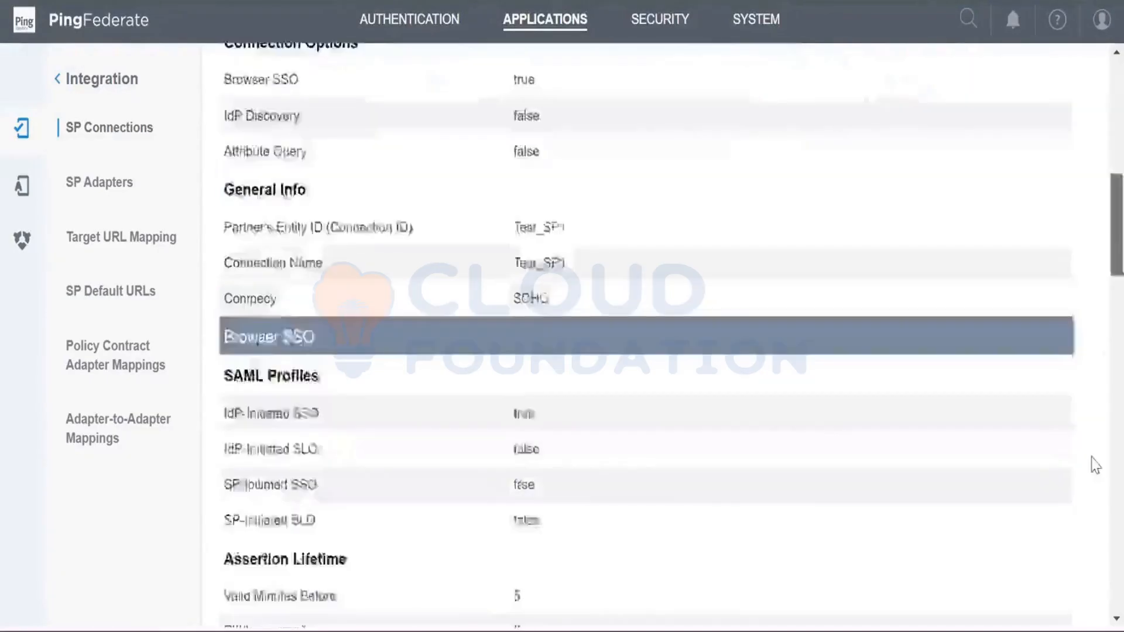
scroll(1083, 600, "down", 5)
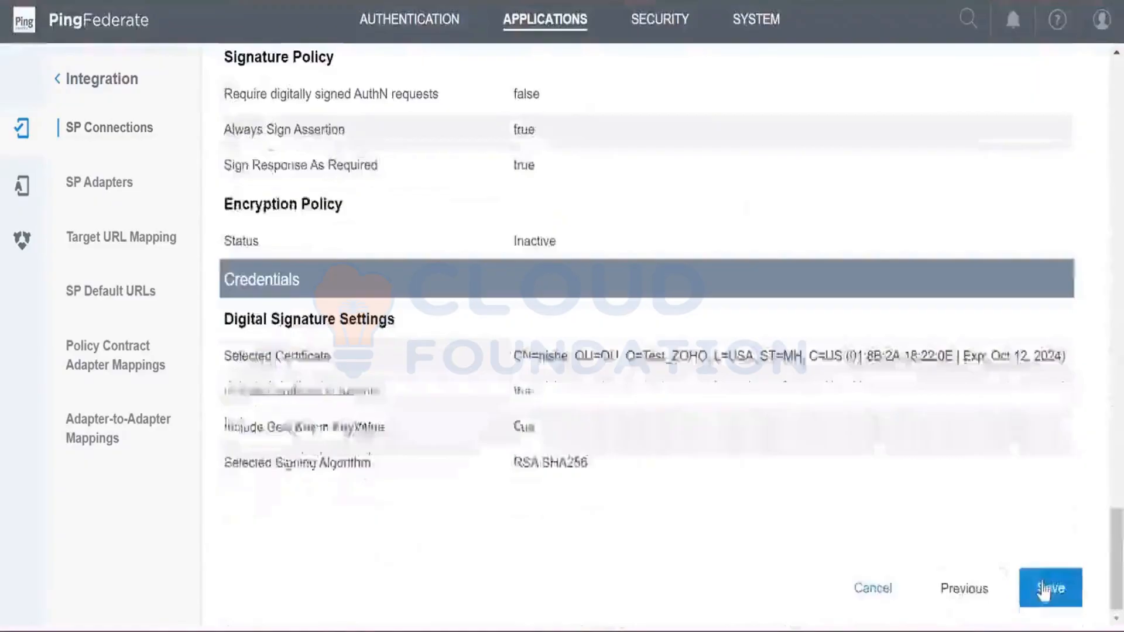
left_click(1045, 589)
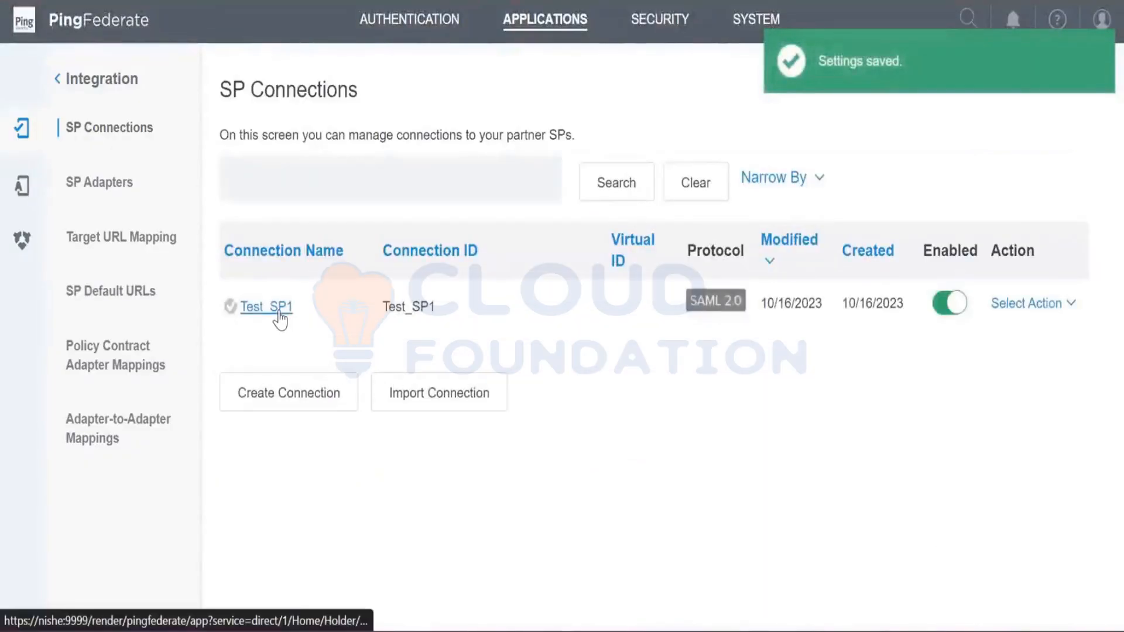
- Open the saved Test_SP1 connection and launch its SSO Application Endpoint with SAML-tracer recording
left_click(279, 314)
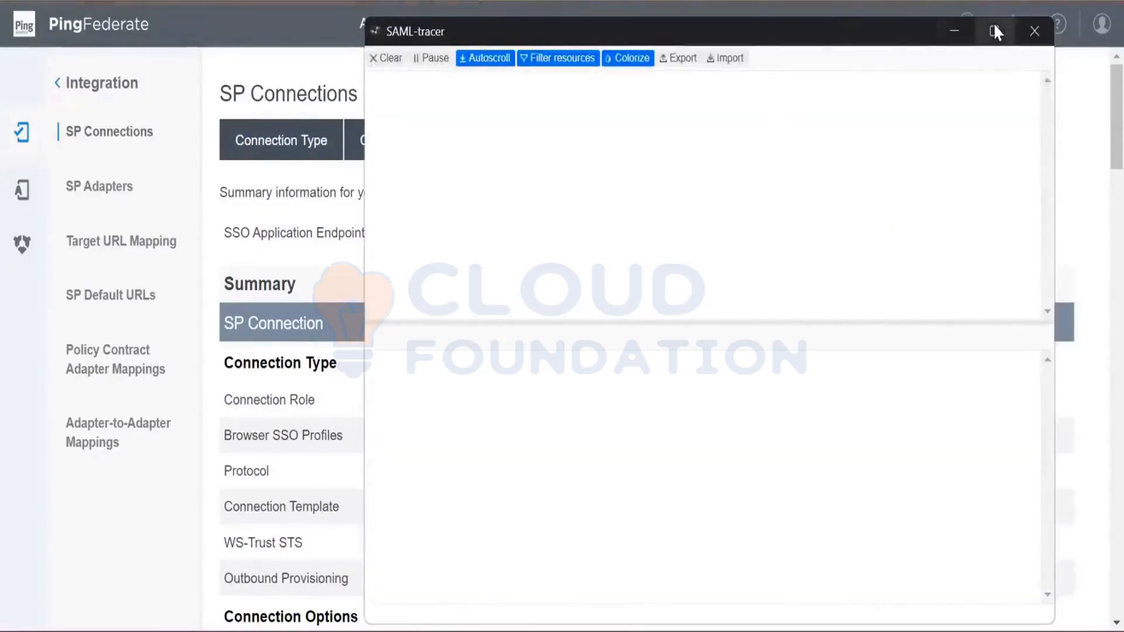
left_click(1035, 30)
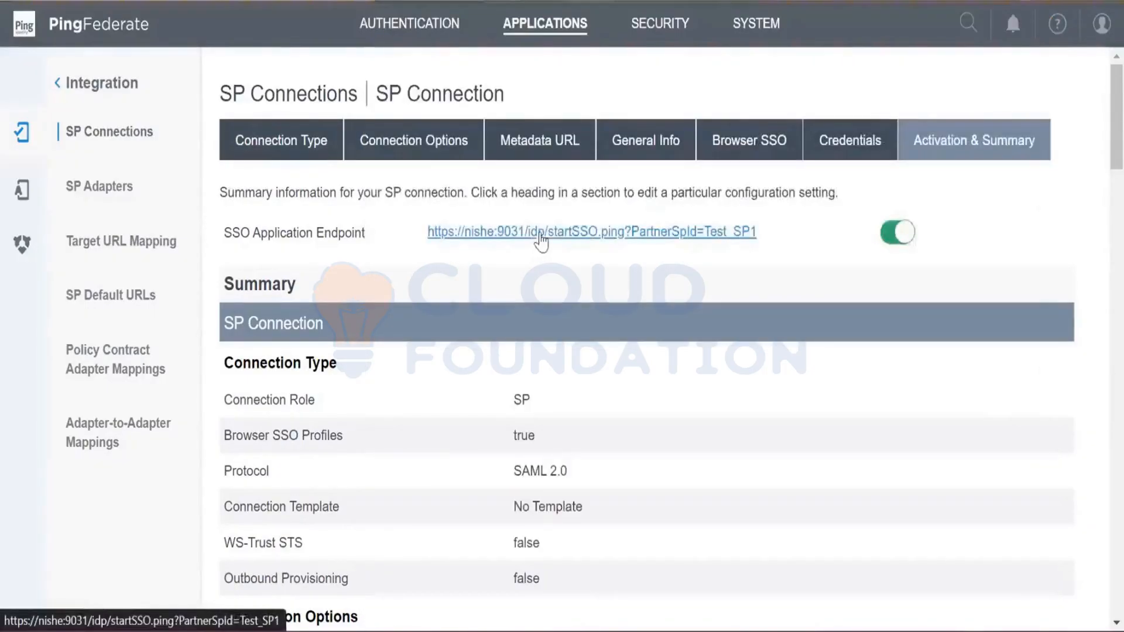
- Switch to SAML-tracer, maximize it to examine the captured startSSO request, and return to the Sign On page in Chrome
key("alt+Tab")
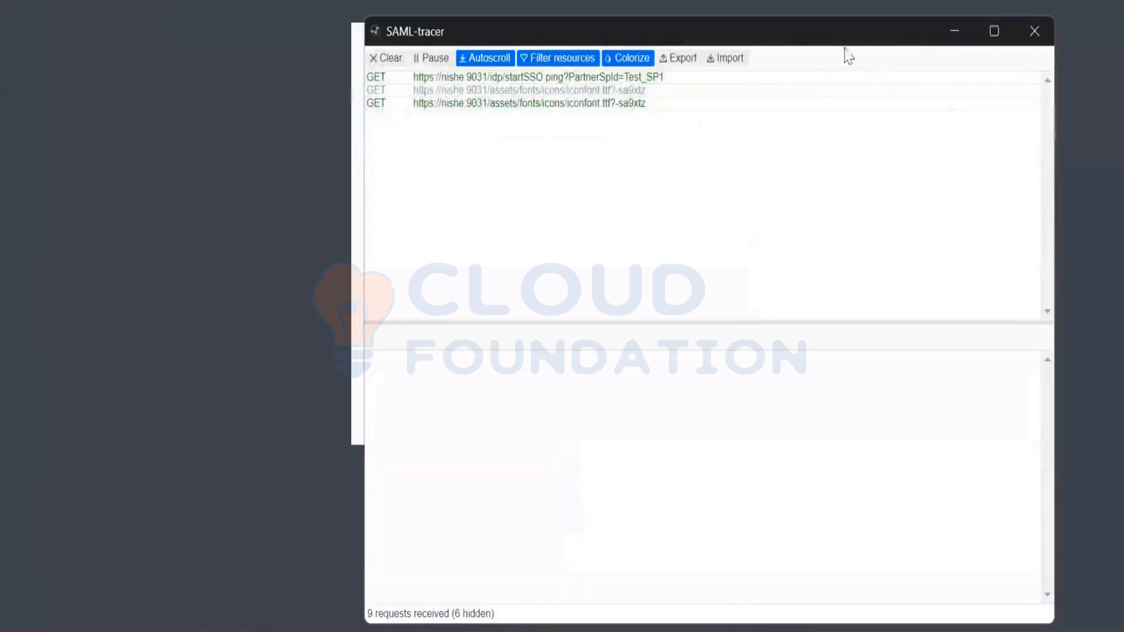
left_click(994, 31)
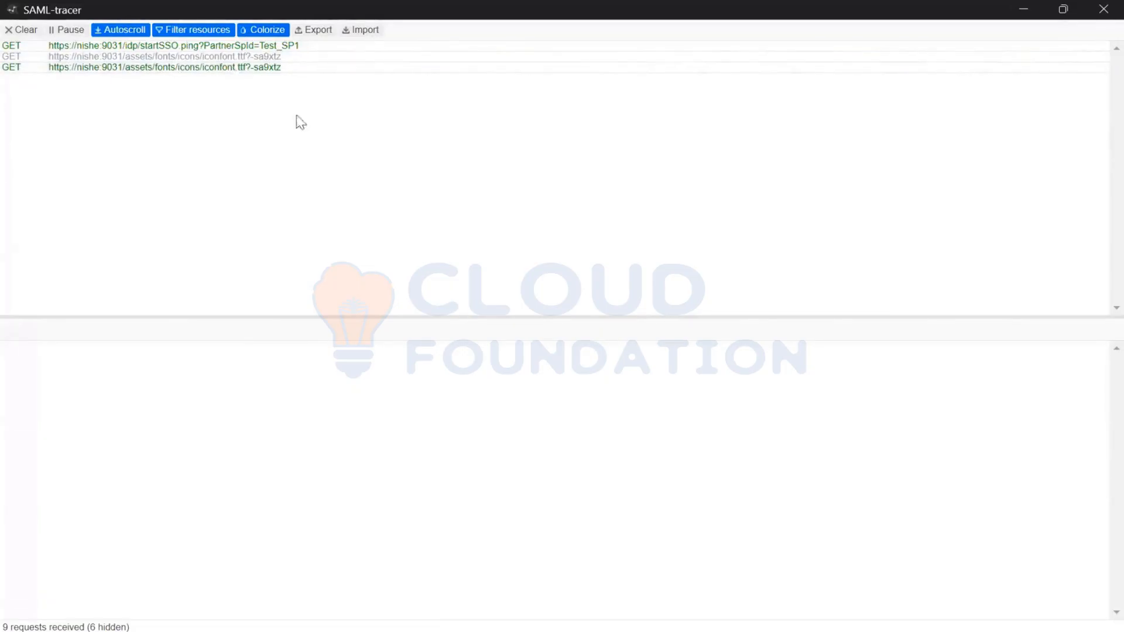
mouse_move(443, 611)
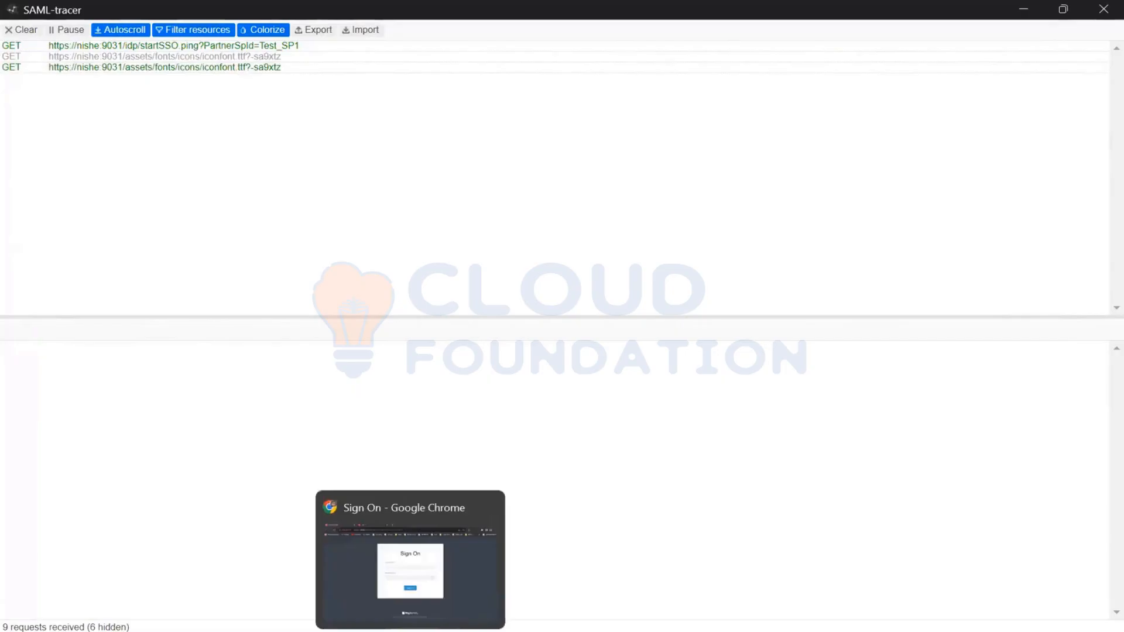
left_click(443, 612)
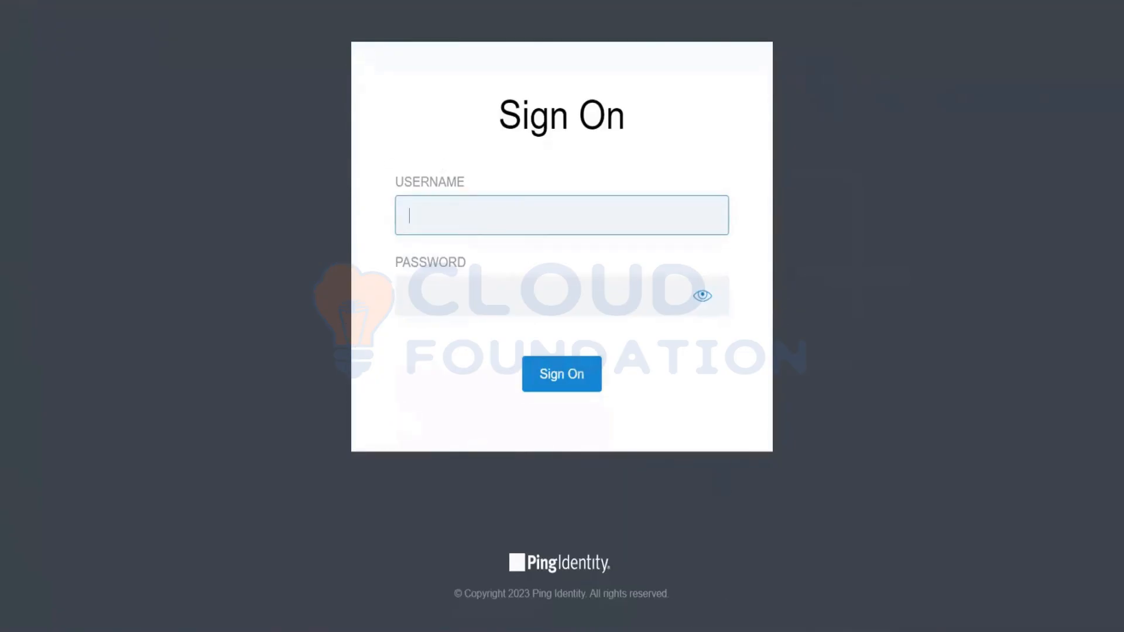
- Switch to the text editor and examine the LDAP user entry in add_user_PD.txt
left_click(759, 631)
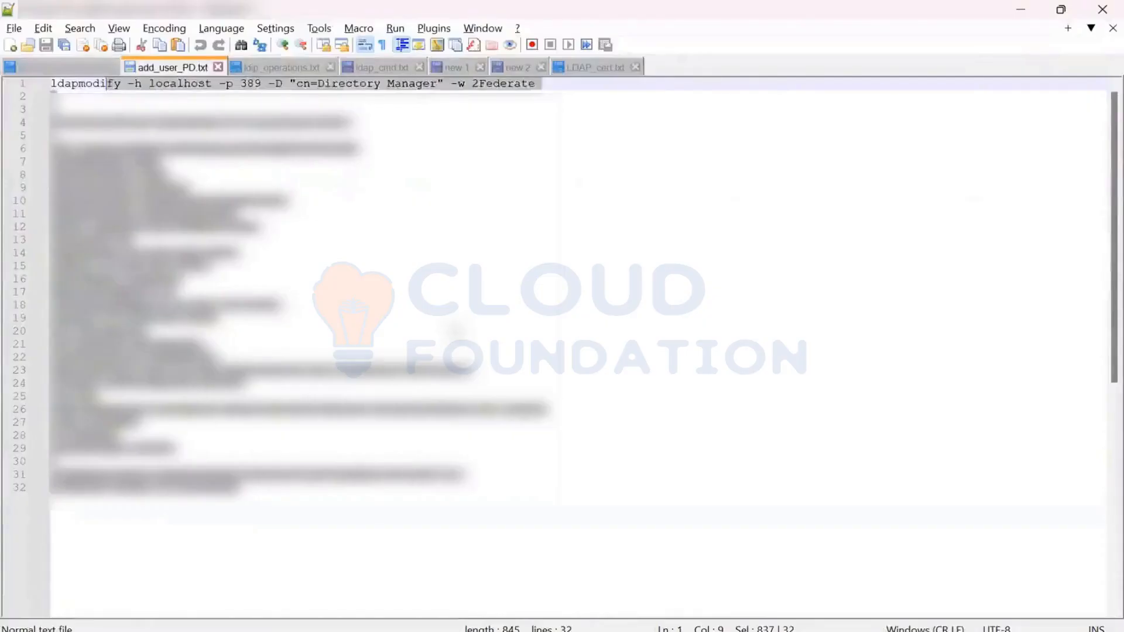
left_click(435, 321)
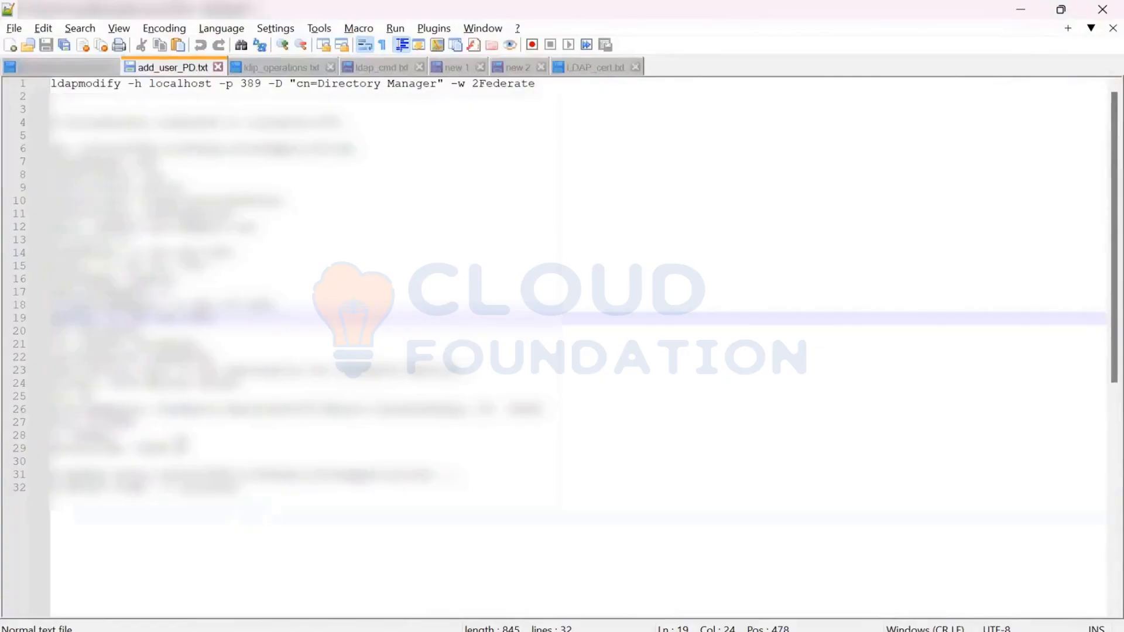
left_click(55, 150)
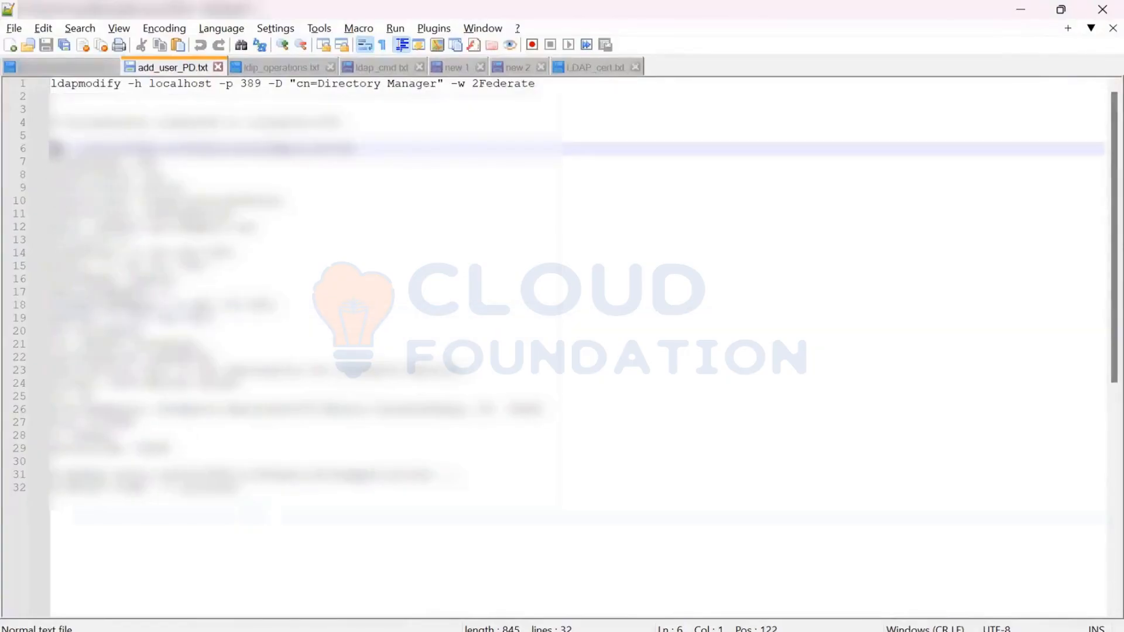
left_click_drag(56, 149, 135, 422)
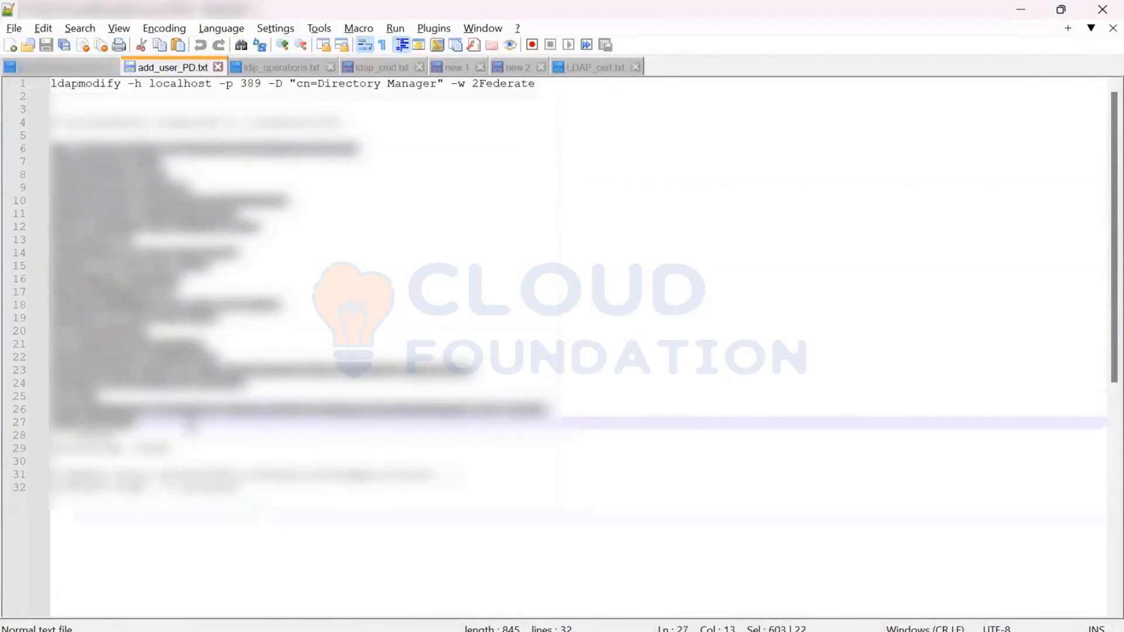
left_click(235, 450)
- Copy the ldapmodify command from add_user_PD.txt and run it in Command Prompt against localhost port 389 as cn=Directory Manager with the bind password
left_click(579, 87)
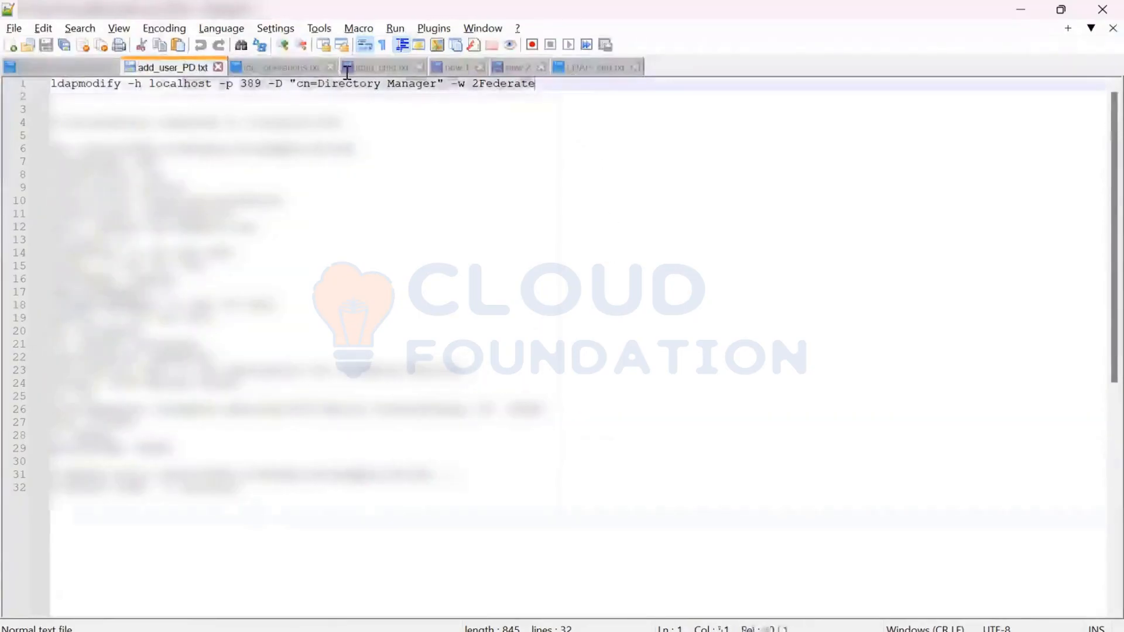
key("shift+Home")
key("ctrl+c")
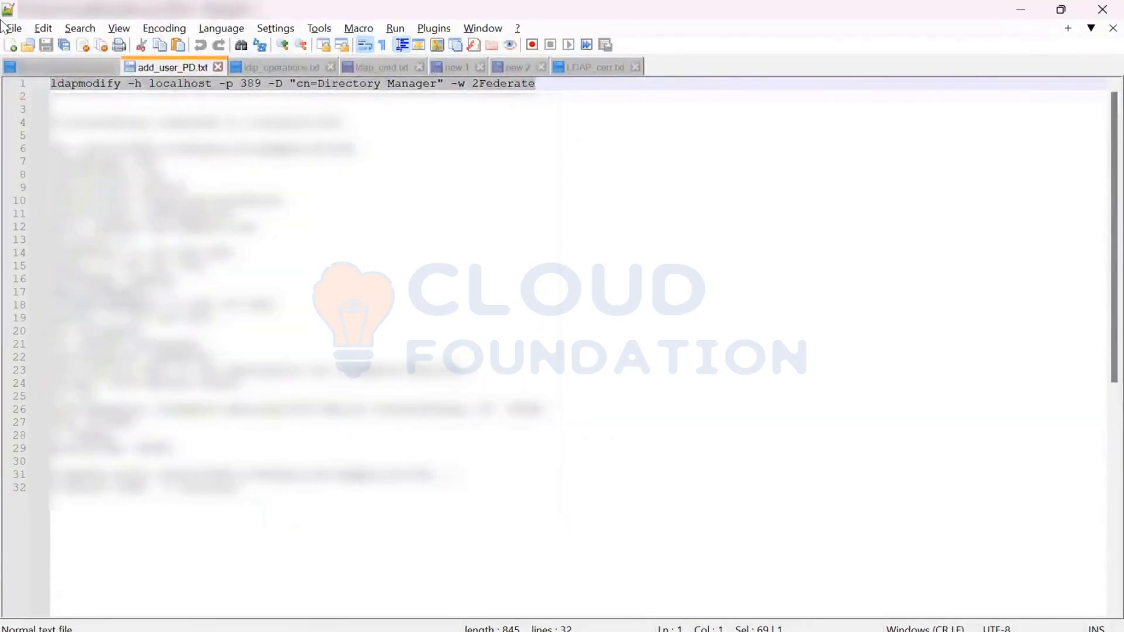
key("alt+Tab")
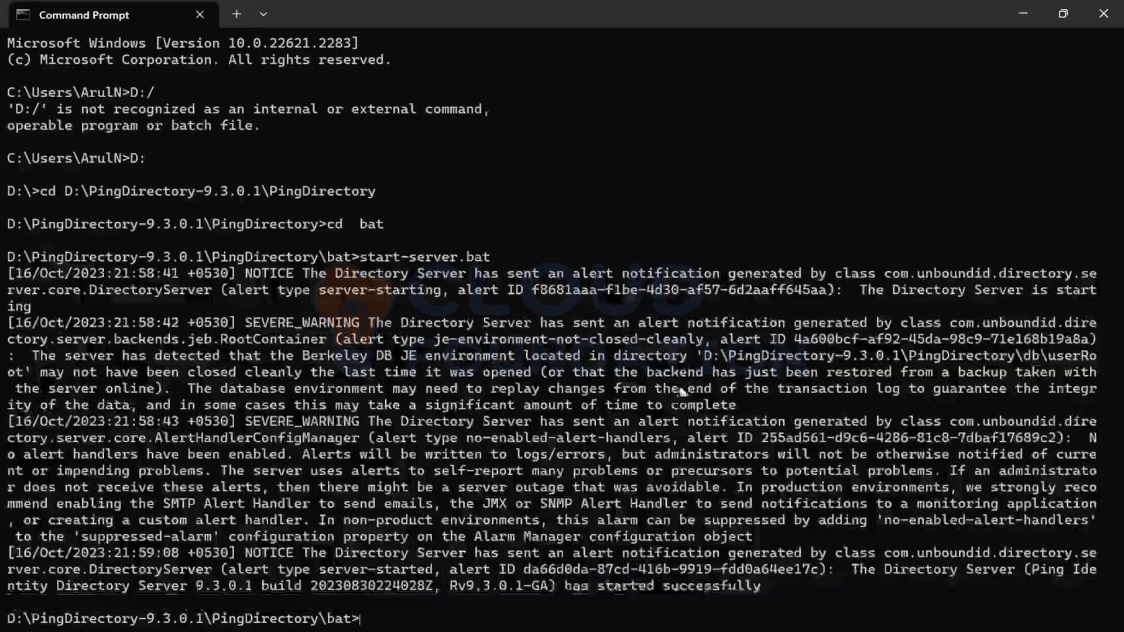
right_click(682, 356)
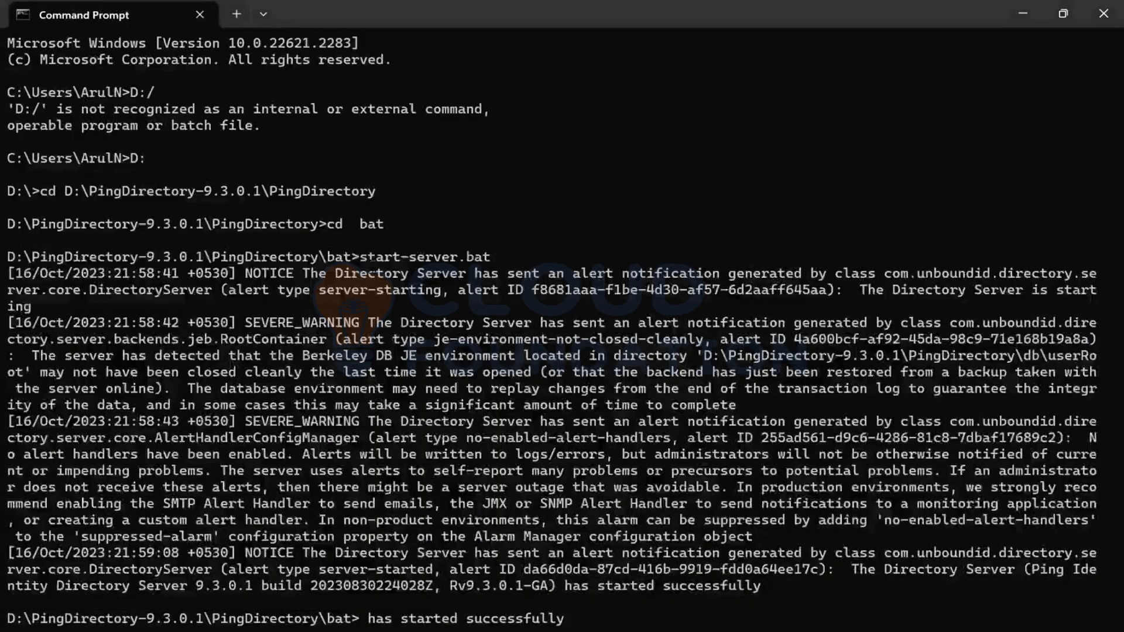
key("alt+Tab")
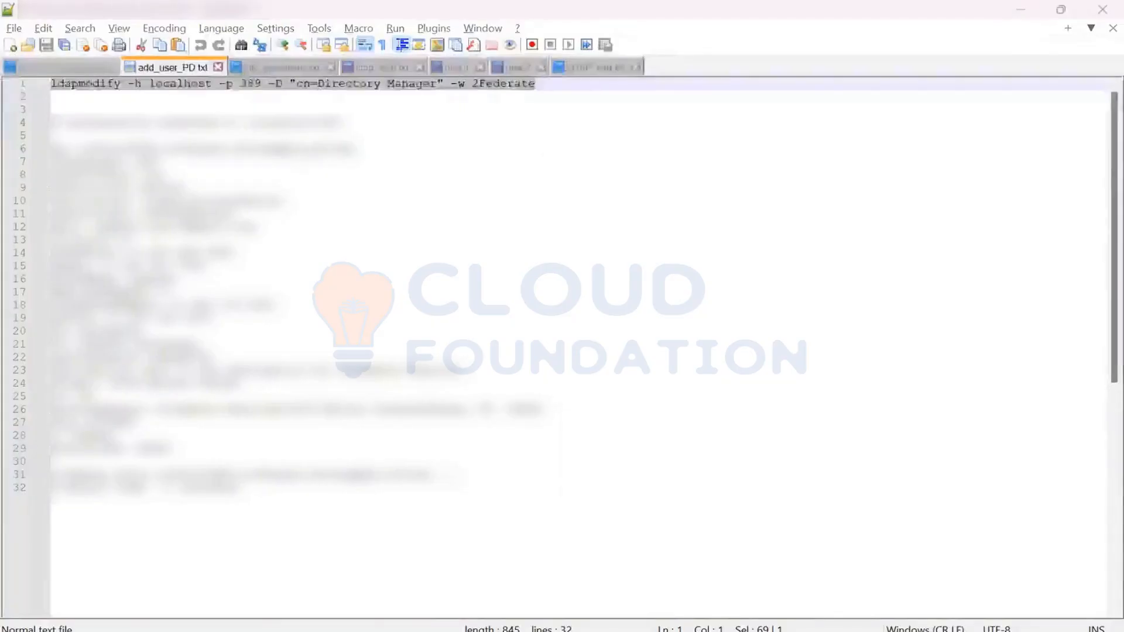
key("alt+Tab")
key("BackSpace")
key("BackSpace")
key("BackSpace")
key("BackSpace")
key("BackSpace")
key("BackSpace")
key("BackSpace")
key("BackSpace")
key("BackSpace")
key("BackSpace")
key("BackSpace")
key("BackSpace")
key("BackSpace")
key("BackSpace")
key("BackSpace")
key("BackSpace")
key("BackSpace")
key("BackSpace")
key("BackSpace")
key("BackSpace")
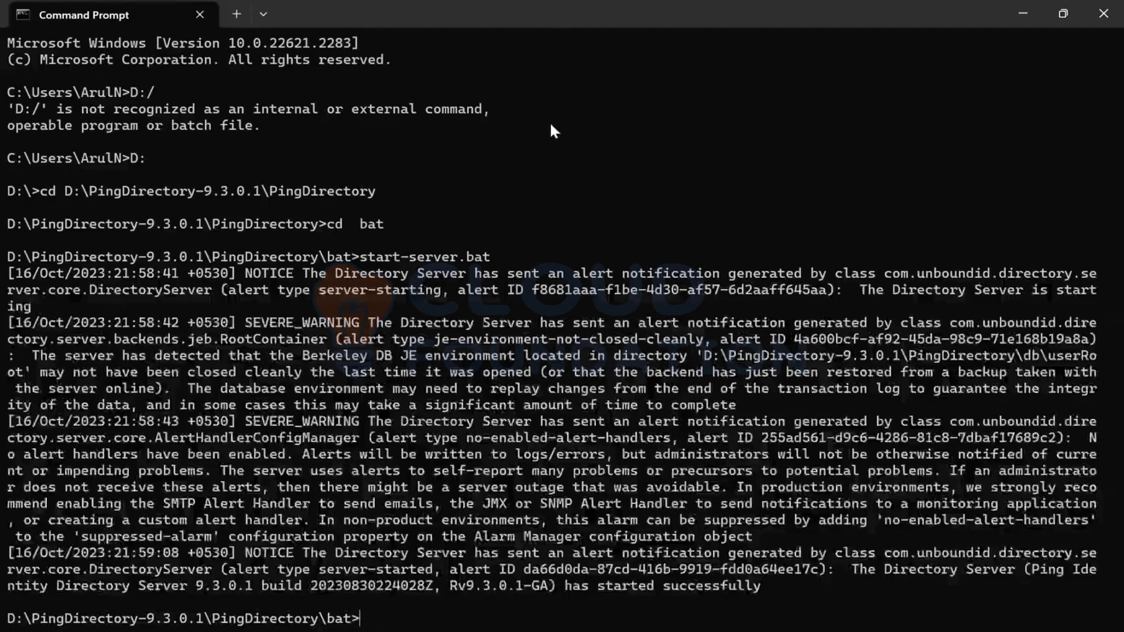
right_click(515, 369)
key("Return")
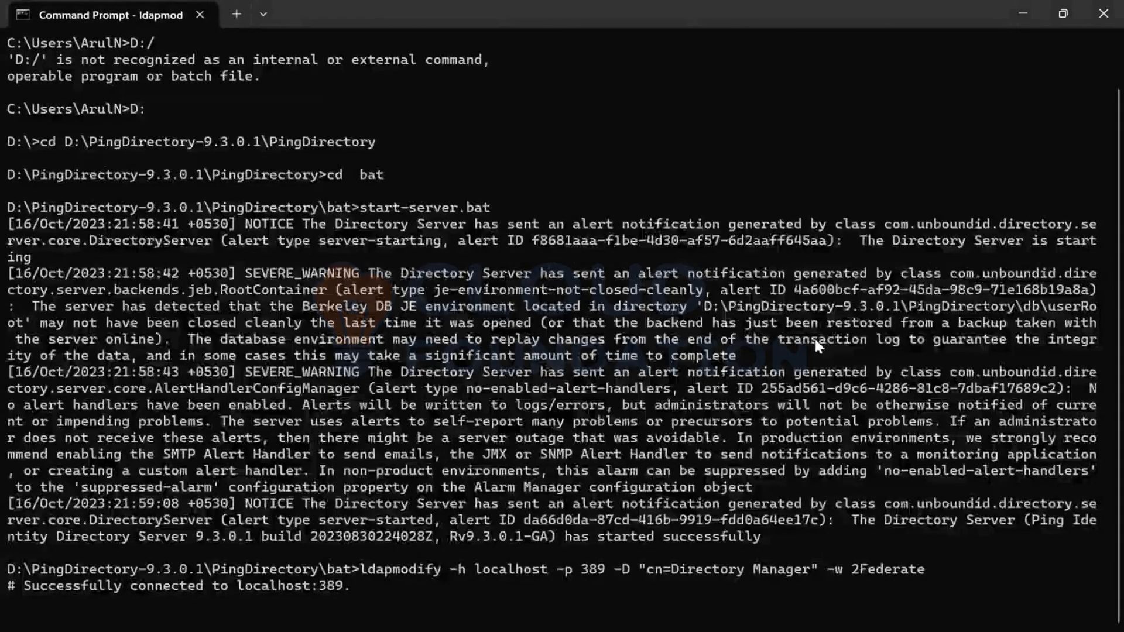
- Copy the user entry on lines 6 to 29 of add_user_PD.txt and paste it into the ldapmodify session to add the user under ou=People,dc=example,dc=com
key("alt+Tab")
left_click_drag(176, 449, 38, 155)
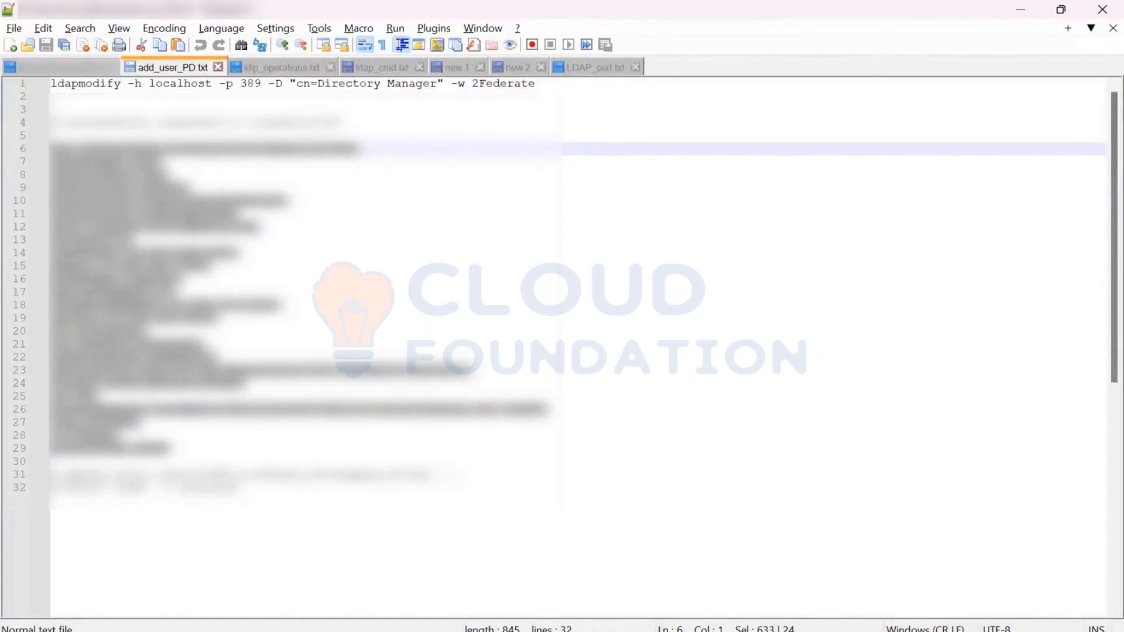
key("alt+Tab")
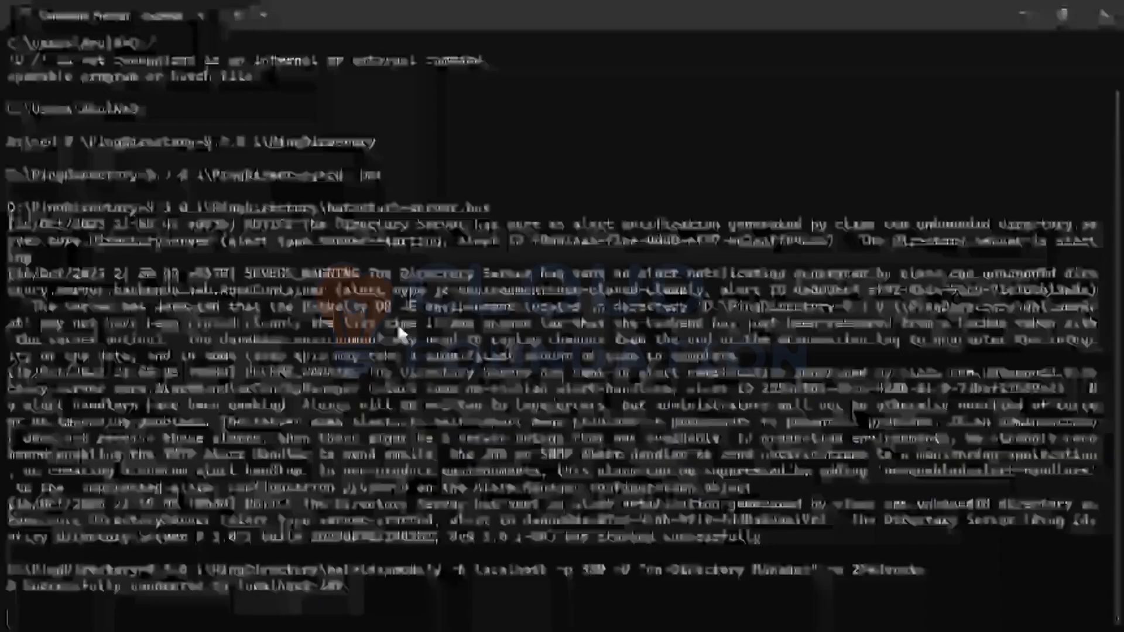
key("ctrl+v")
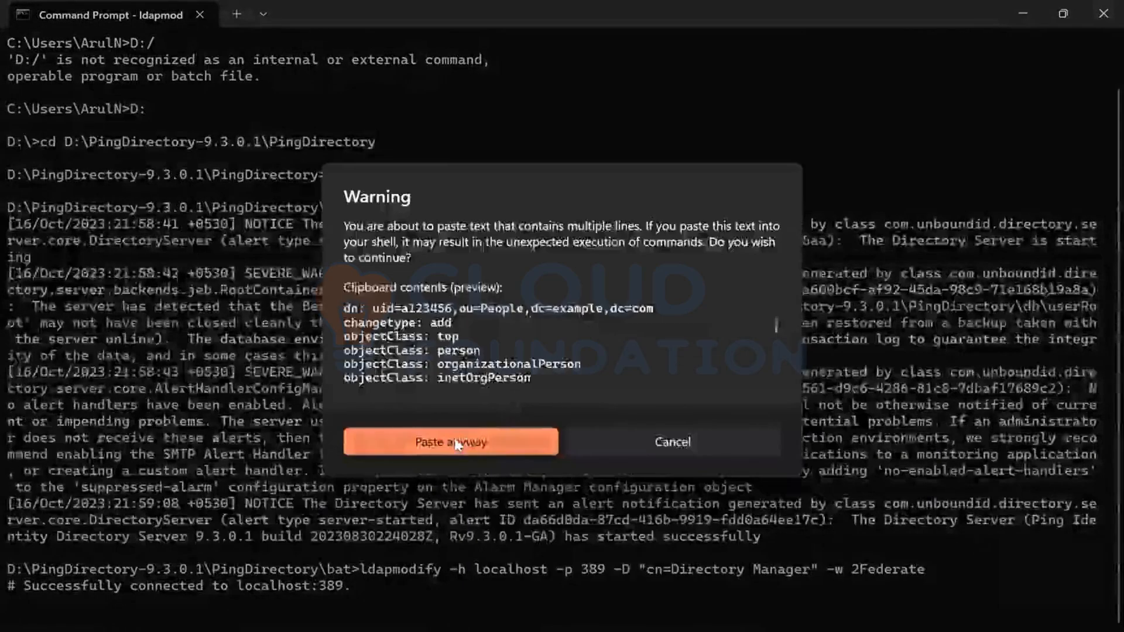
left_click(455, 440)
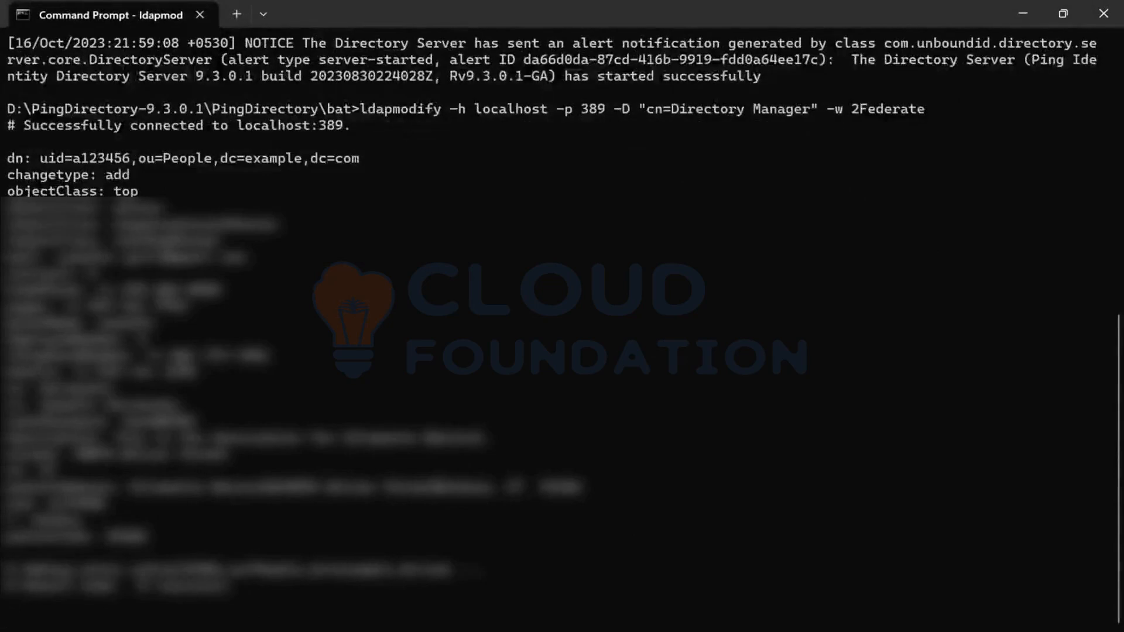
- Interrupt the running ldapmodify session and confirm terminating the batch job
key("ctrl+c")
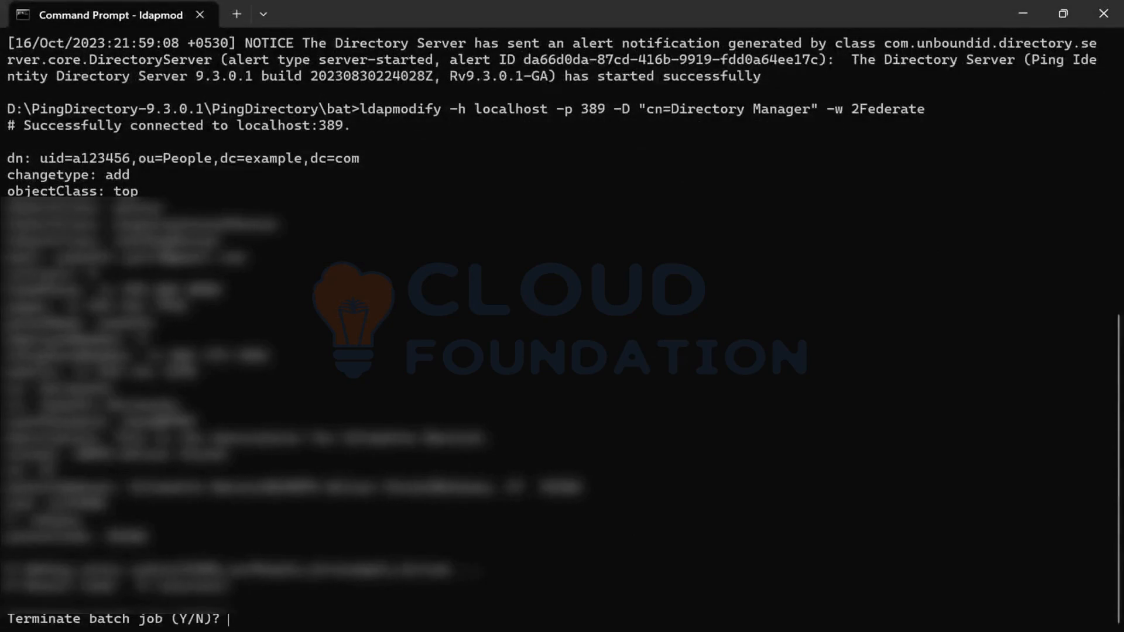
type("Y")
key("Return")
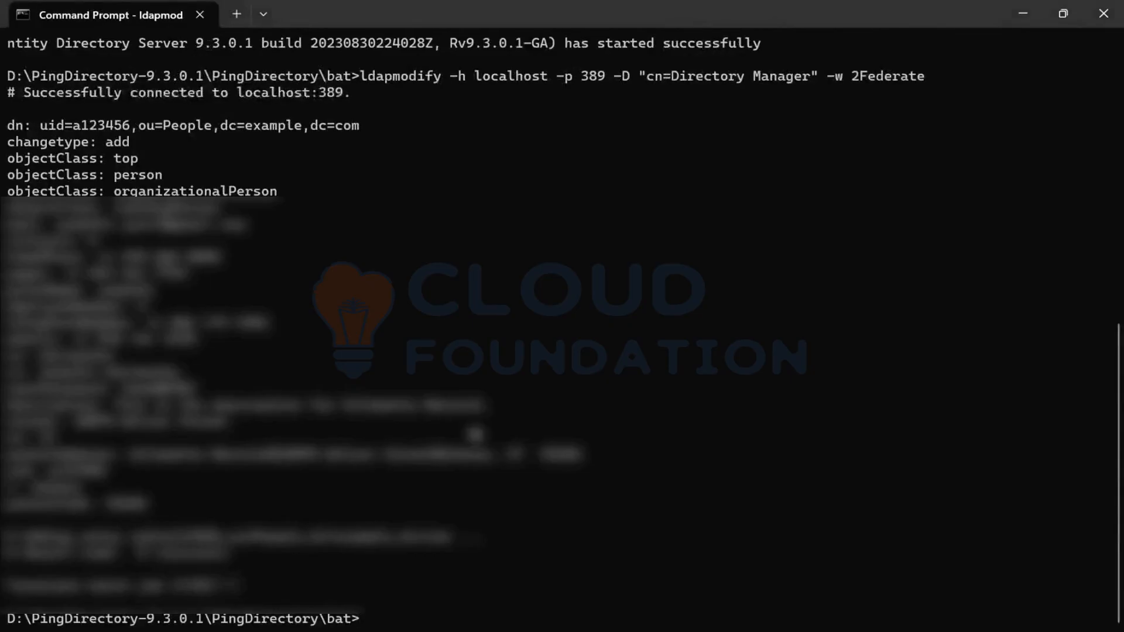
- Switch back to add_user_PD.txt and select the value on line 22 of the user entry
key("alt+Tab")
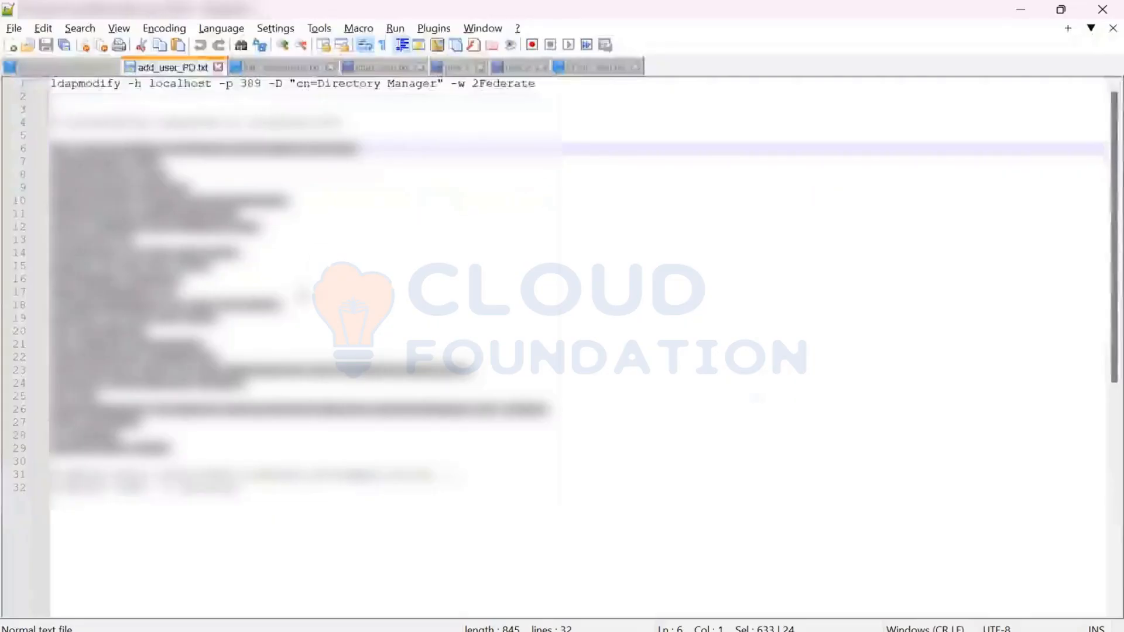
left_click(299, 289)
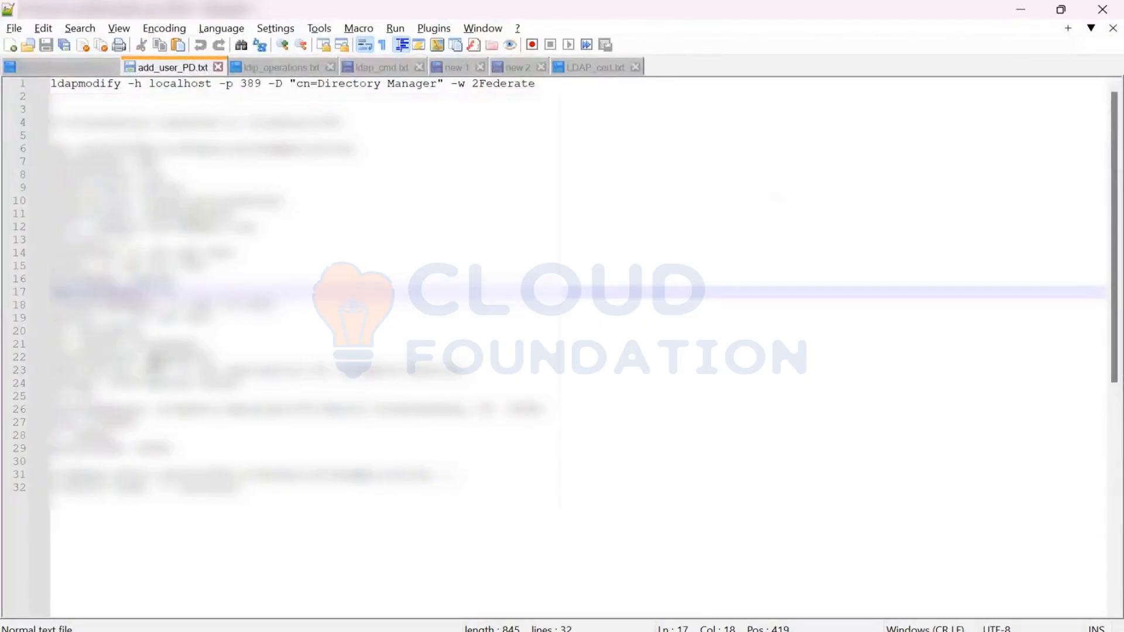
left_click(151, 357)
double_click(182, 358)
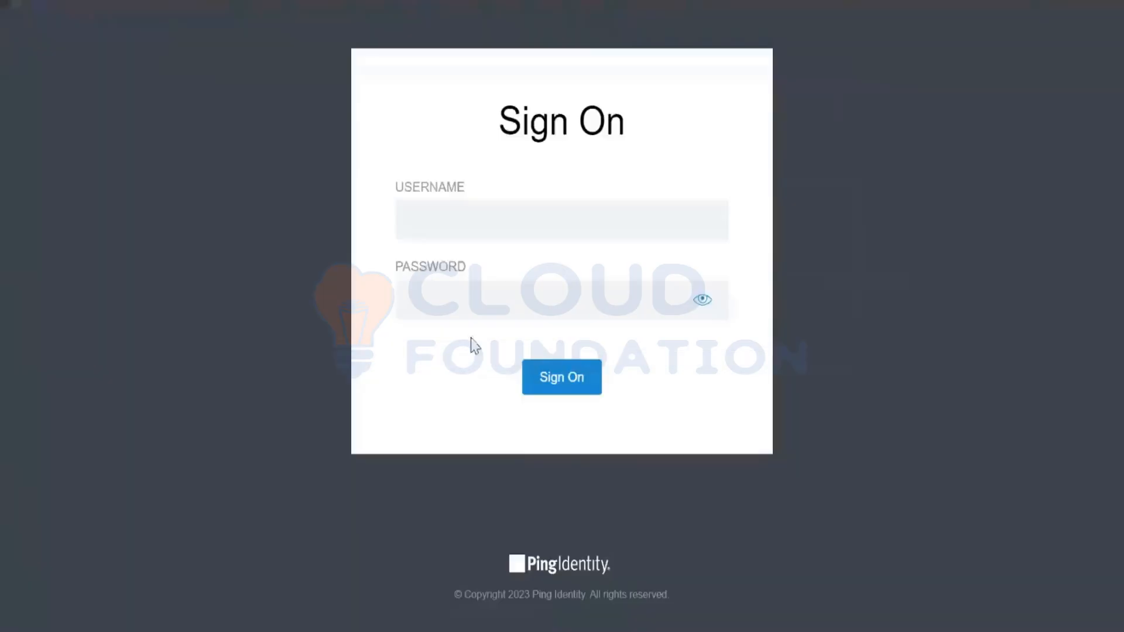
- Switch to the PingIdentity Sign On page and sign on with the new directory user's username and password
left_click(486, 223)
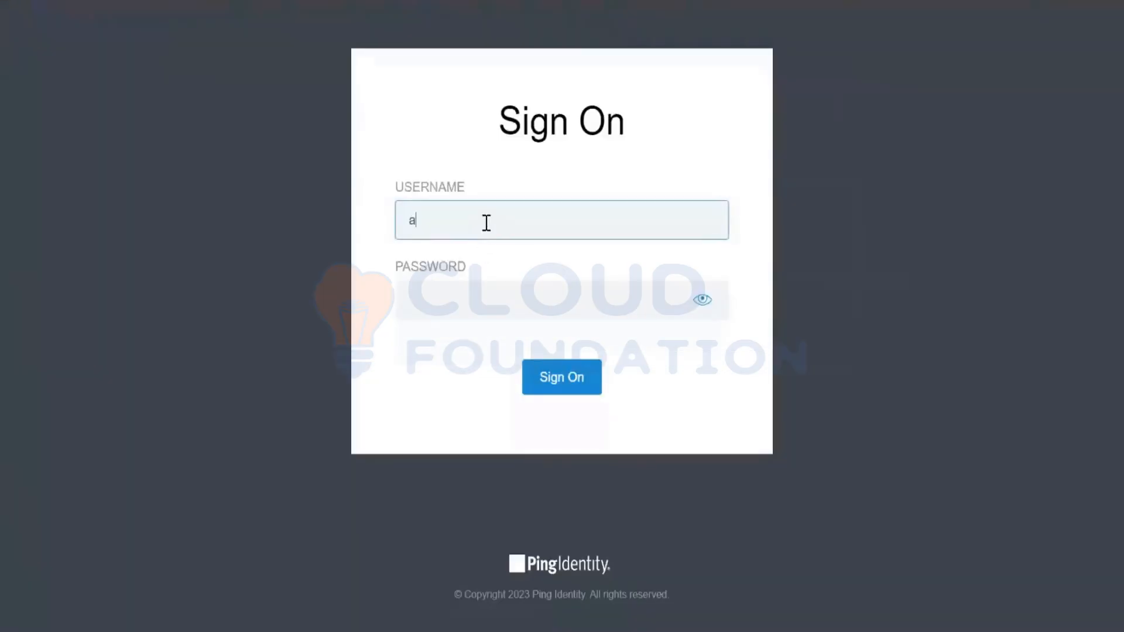
type("a123456")
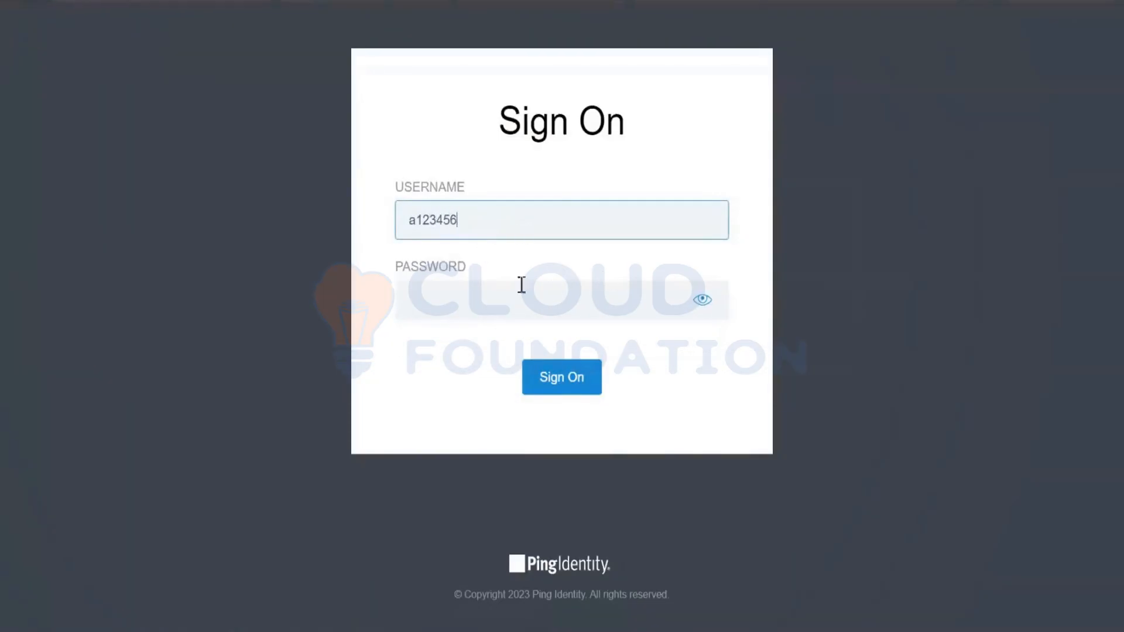
left_click(507, 285)
type("********")
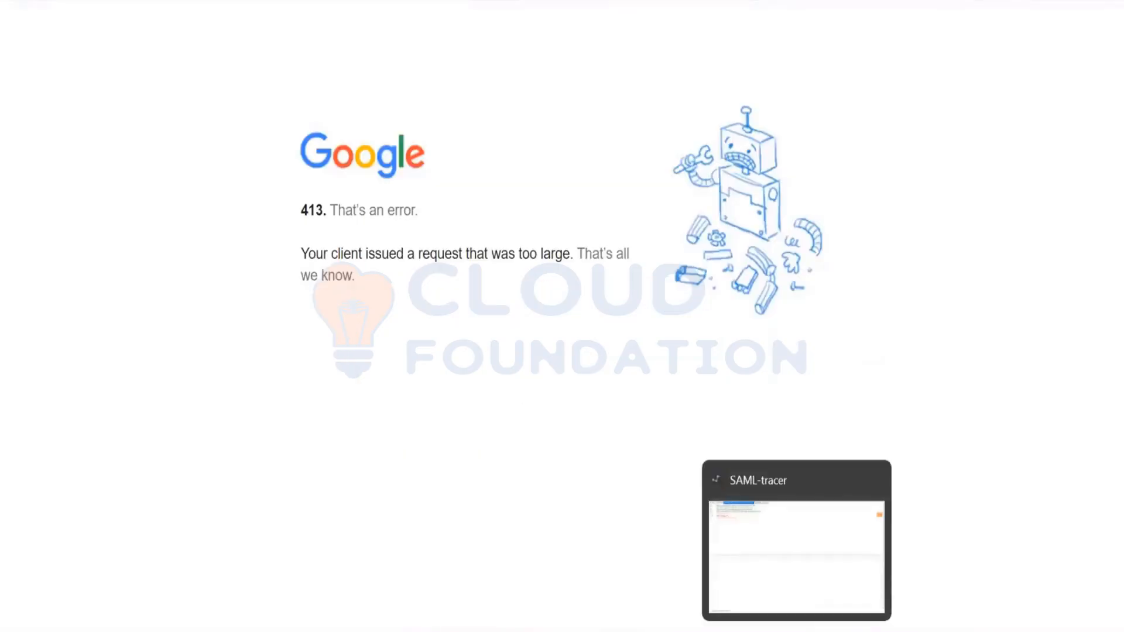
- Switch to SAML-tracer to examine the captured SAML POST request to google.com
left_click(820, 597)
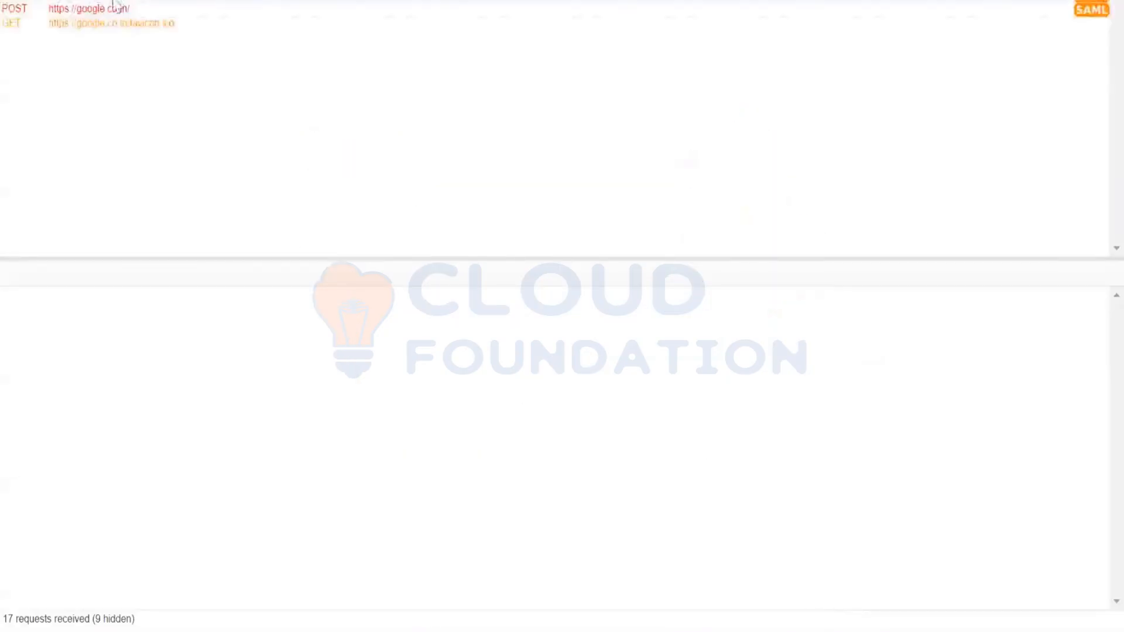
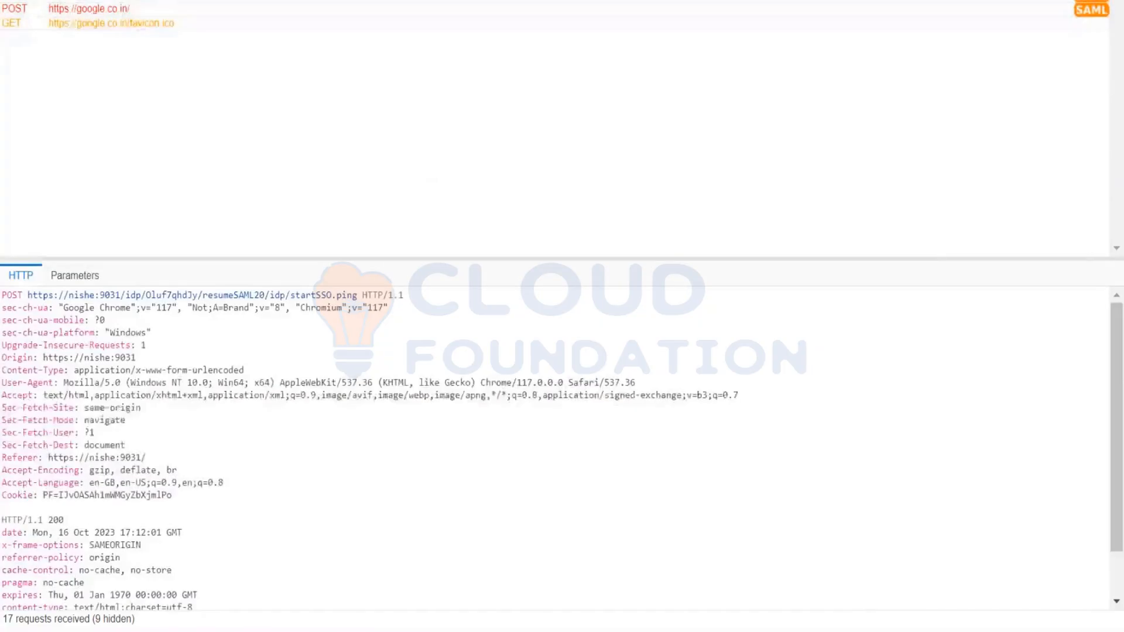
- Open the SAML view of the captured POST request to google.co.in and copy the complete SAML response
left_click(106, 7)
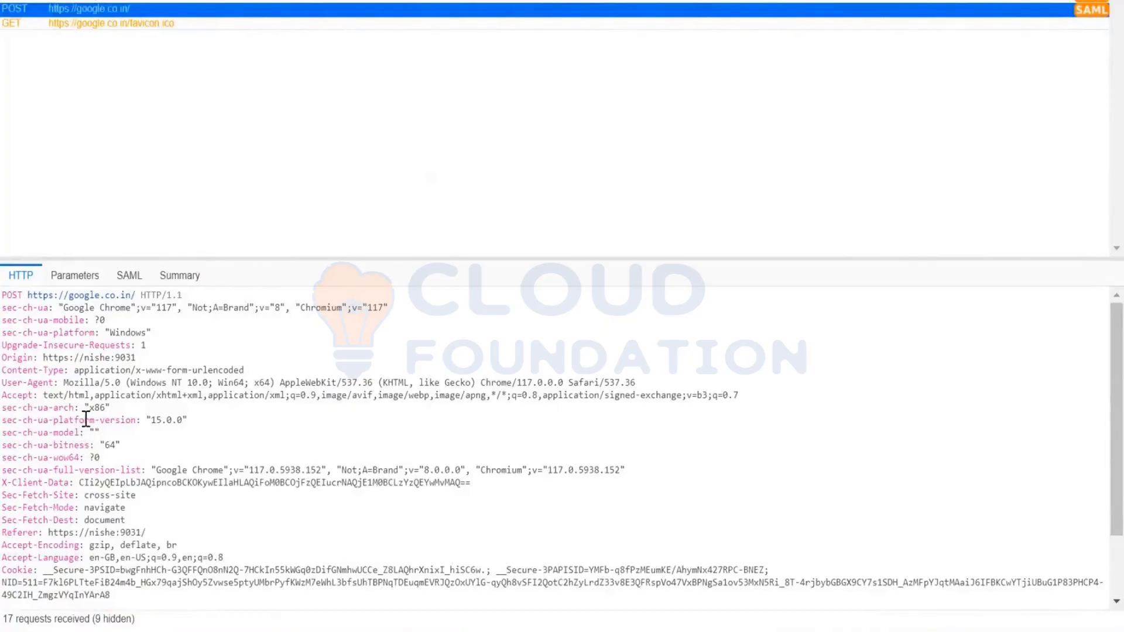
scroll(86, 420, "down", 3)
scroll(88, 394, "up", 3)
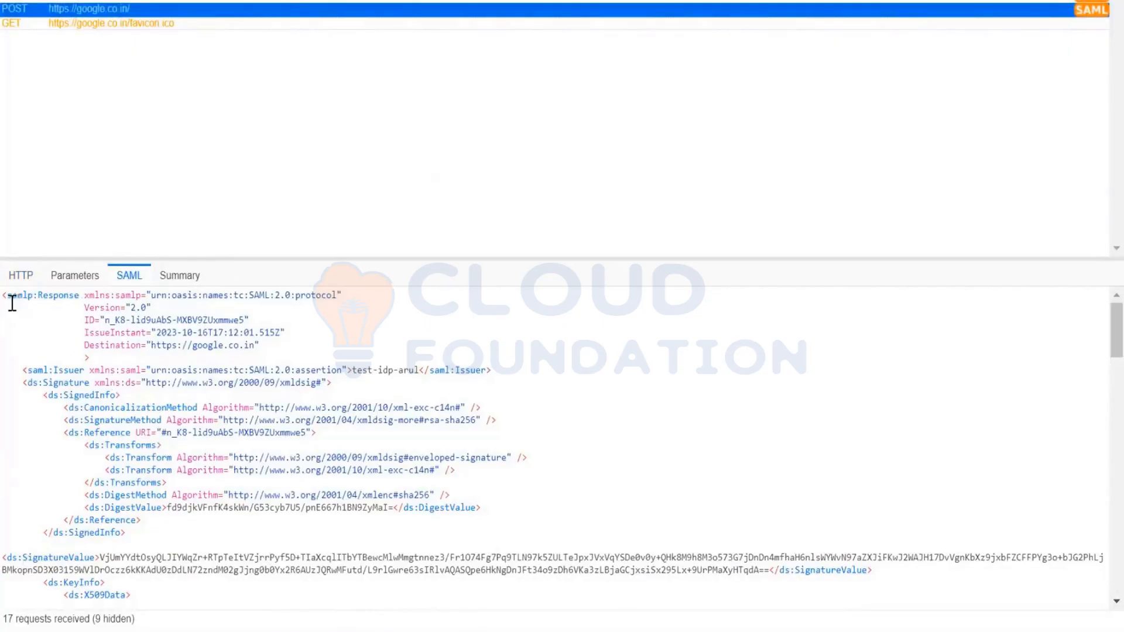
left_click_drag(10, 299, 394, 603)
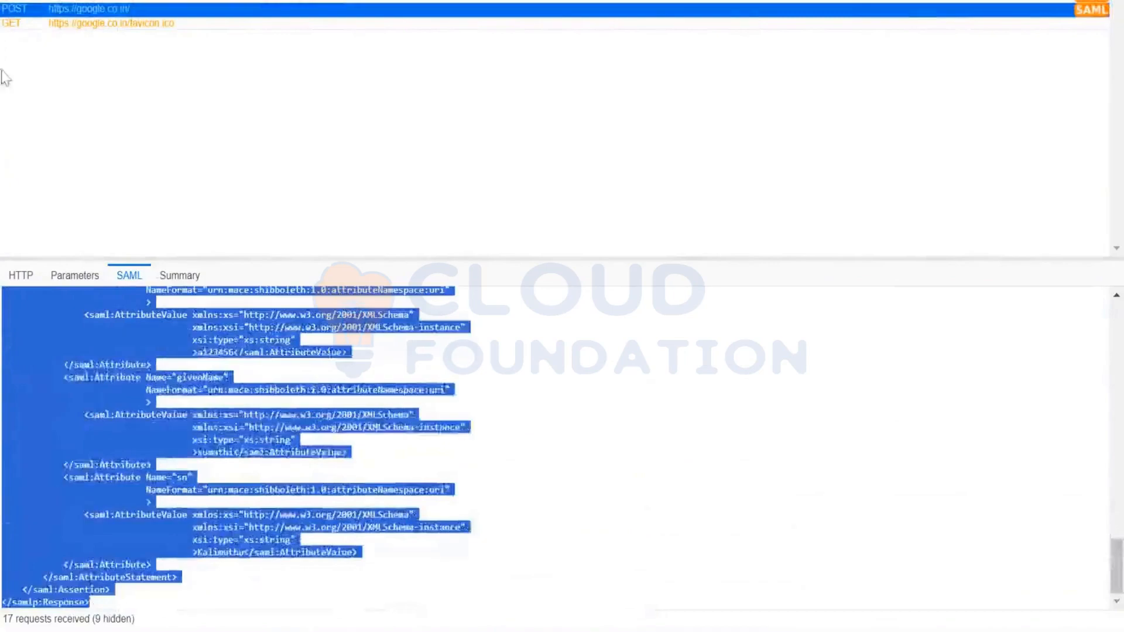
- Switch to Notepad++, paste the SAML response into a new document and set the document's language to XML
key("alt+Tab")
key("ctrl+n")
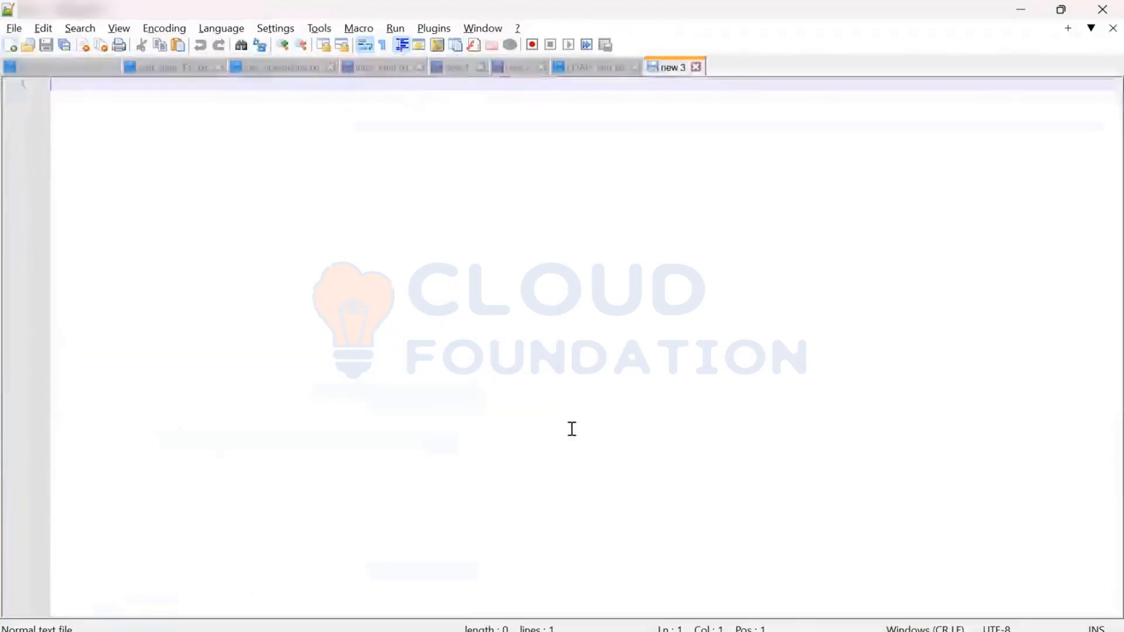
key("ctrl+v")
scroll(563, 410, "up", 10)
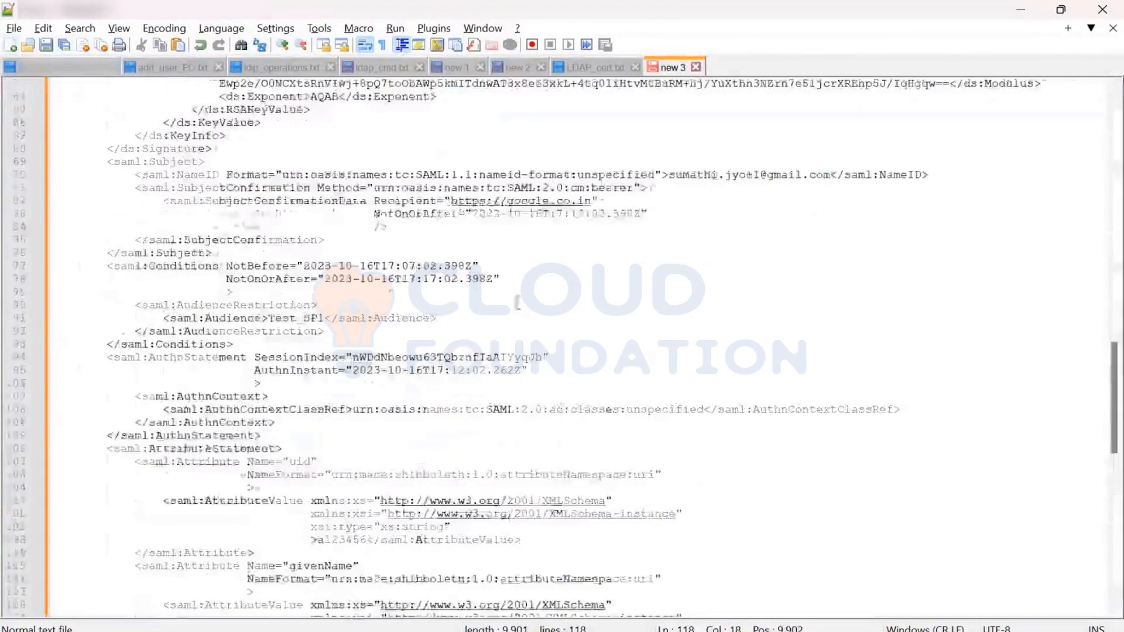
scroll(563, 351, "up", 10)
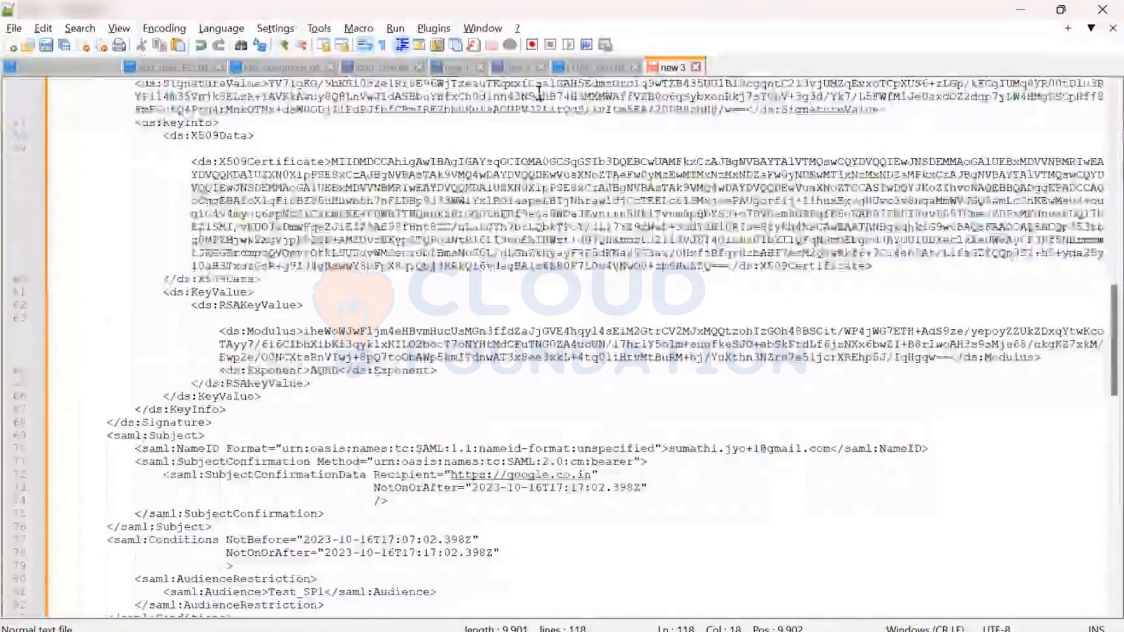
scroll(1078, 17, "up", 12)
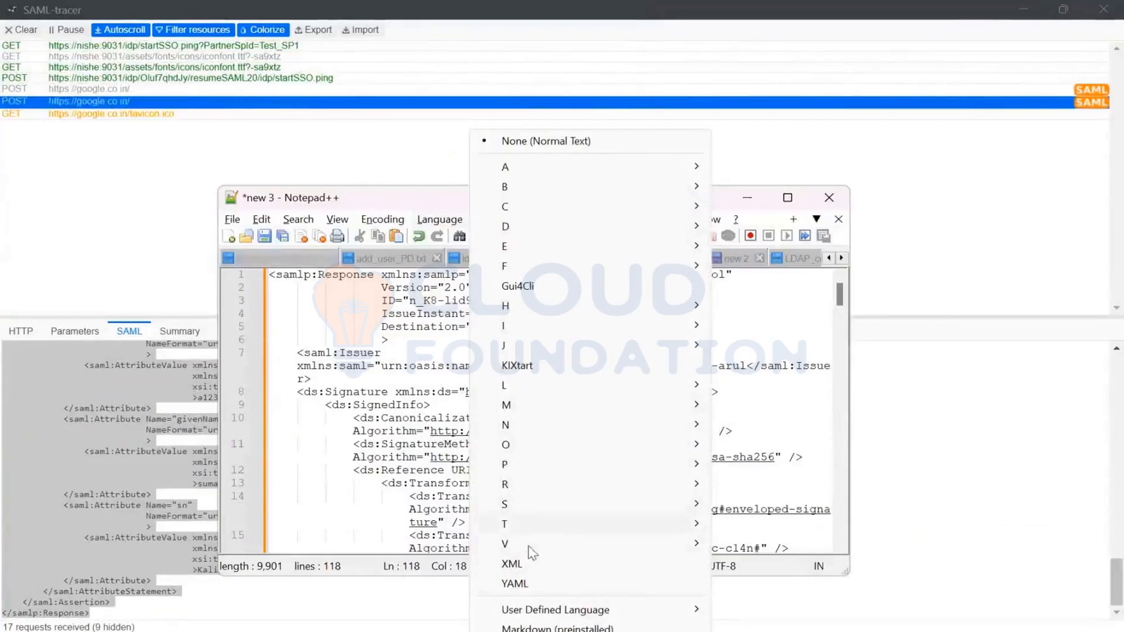
left_click(527, 564)
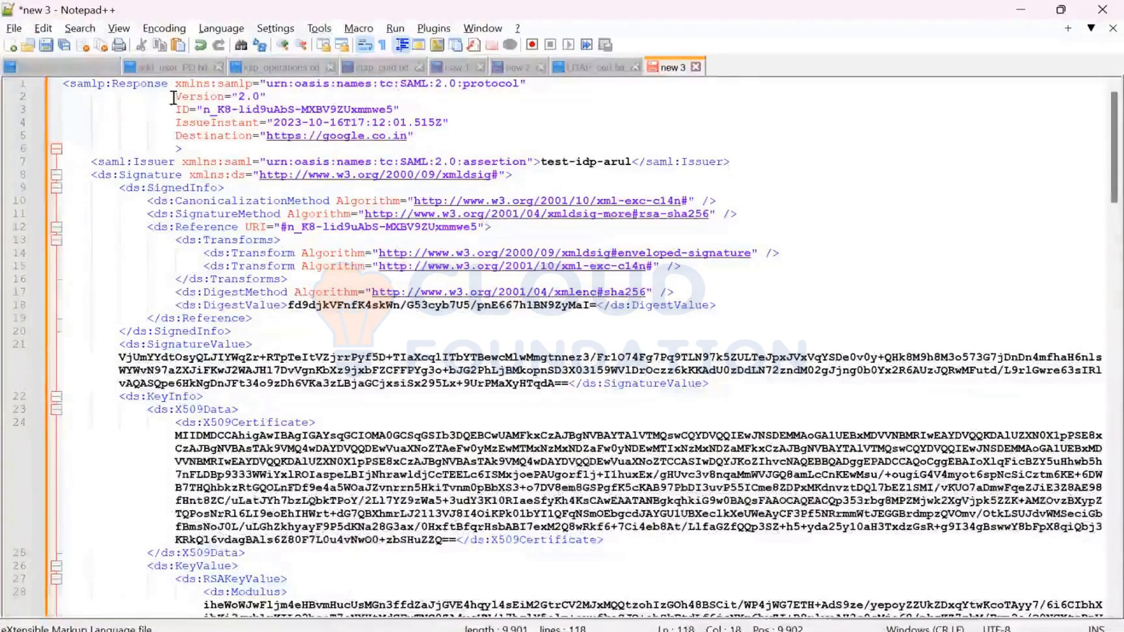
- Examine the Version and ID attributes in the opening samlp:Response element
left_click_drag(175, 96, 266, 97)
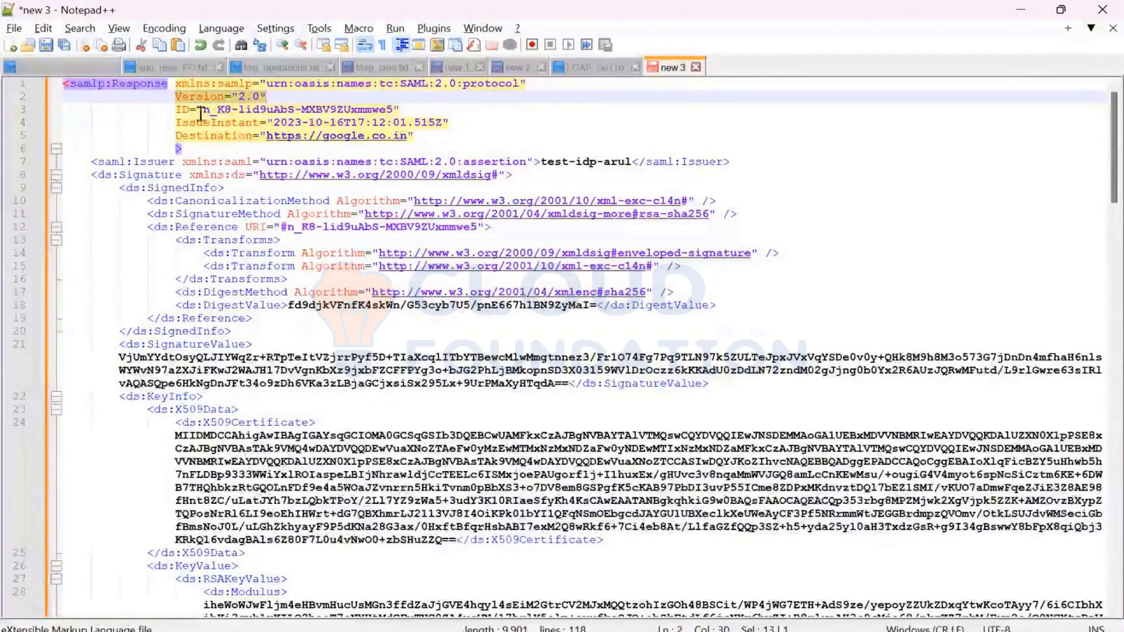
left_click_drag(202, 110, 394, 109)
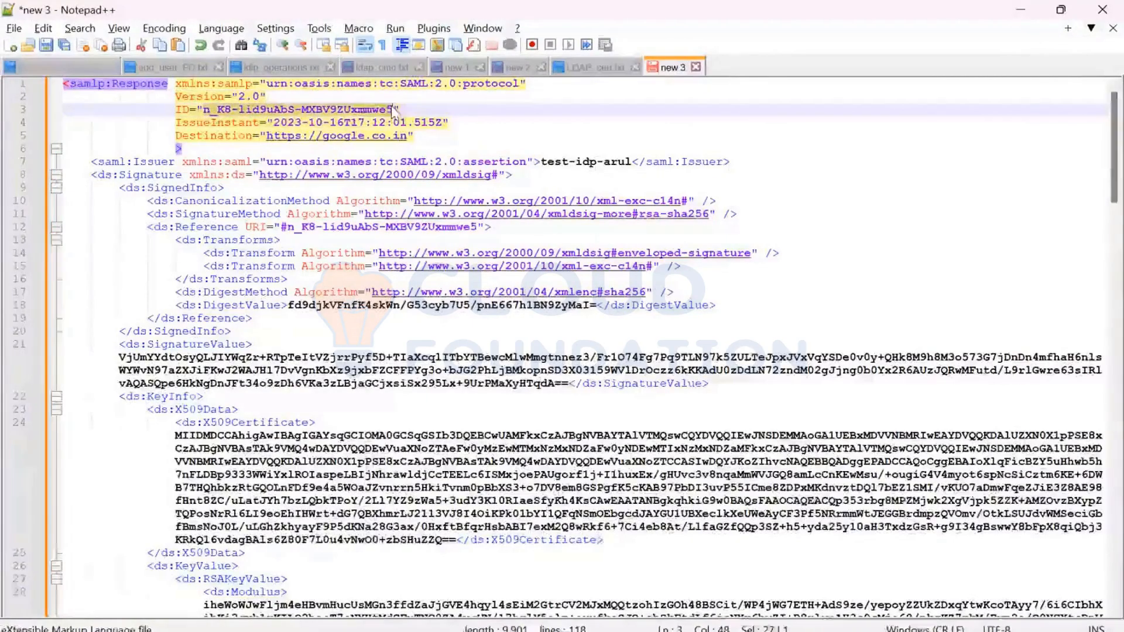
left_click(147, 110)
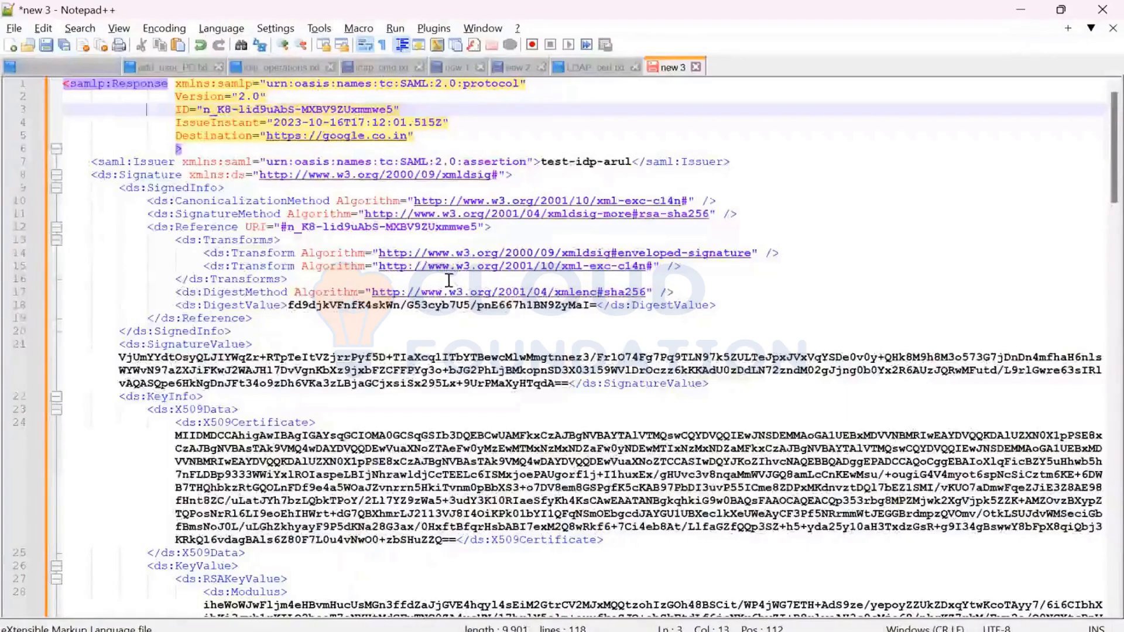
- Examine the response signature, status and assertion header, and highlight the assertion's issuer value
scroll(446, 286, "down", 2)
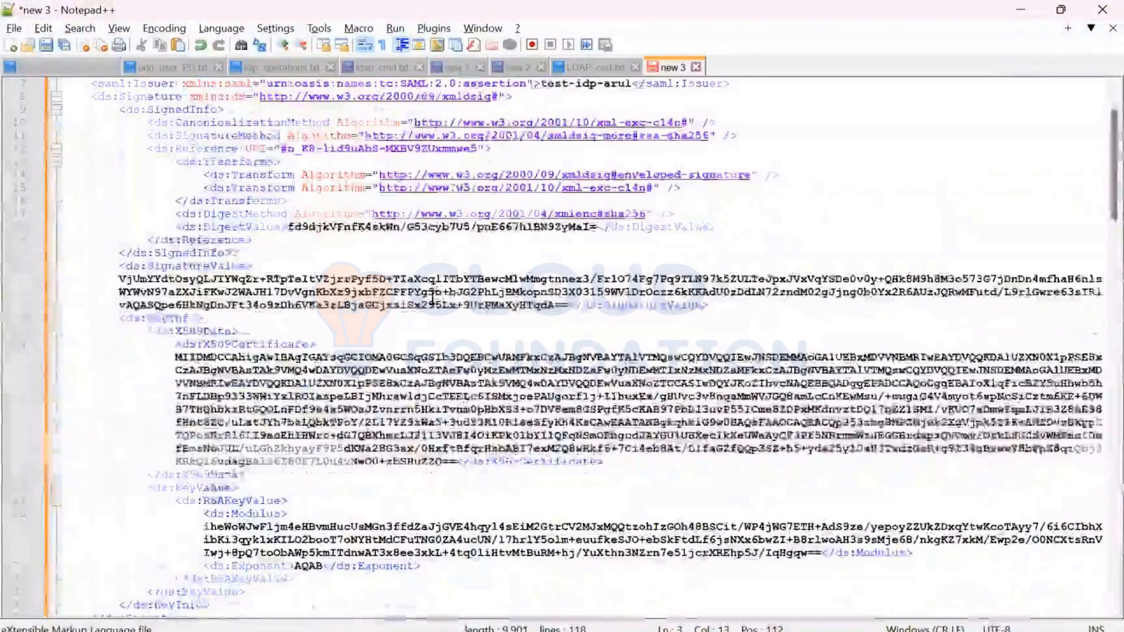
scroll(433, 293, "down", 2)
scroll(432, 297, "down", 2)
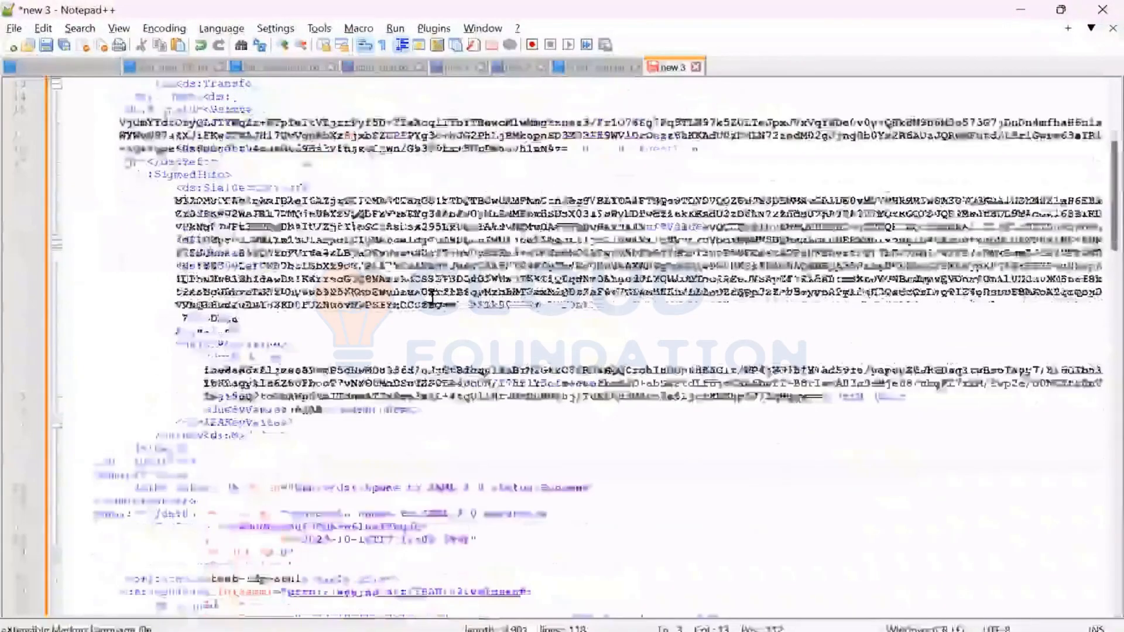
scroll(433, 297, "down", 5)
scroll(432, 298, "down", 3)
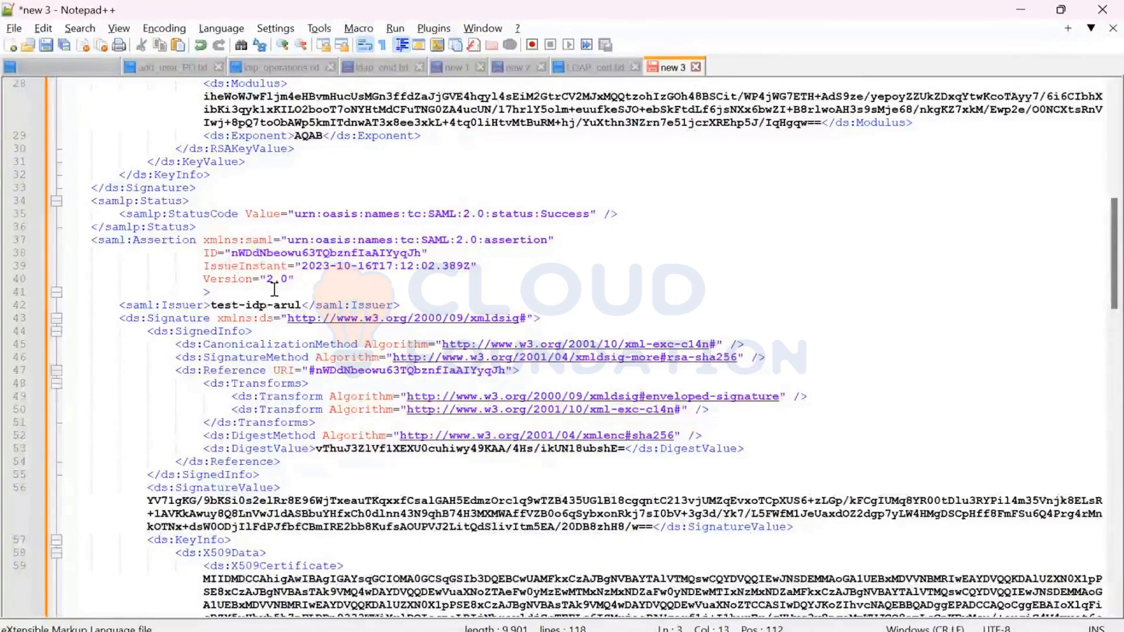
left_click_drag(210, 305, 300, 305)
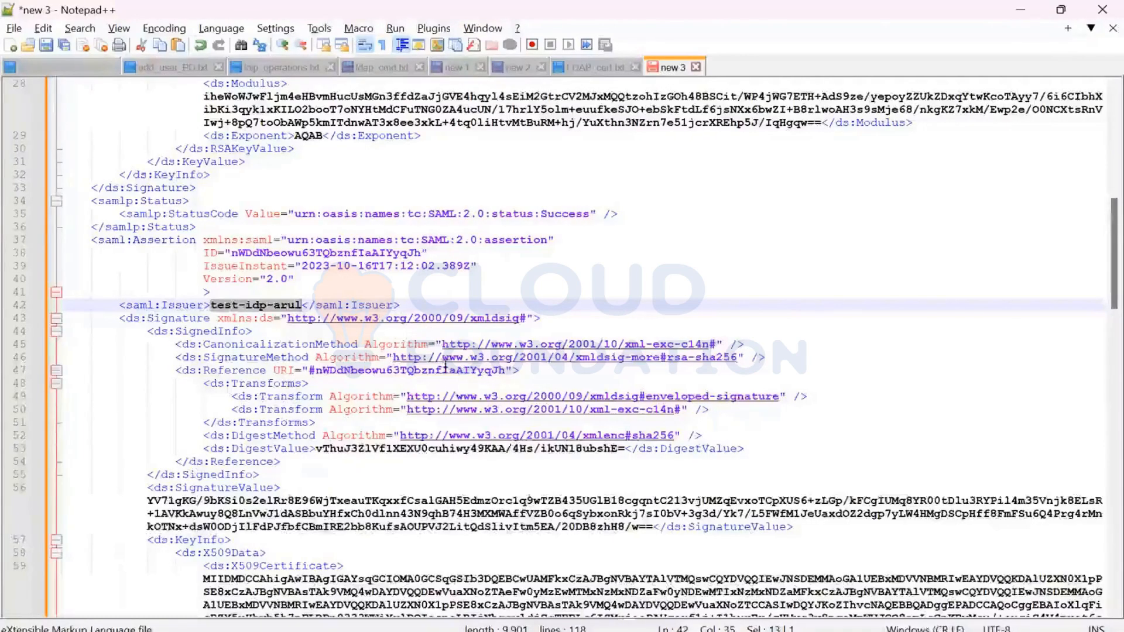
- Examine the assertion's subject and conditions, highlighting the NameID value and the audience value
scroll(443, 375, "down", 3)
scroll(444, 381, "down", 5)
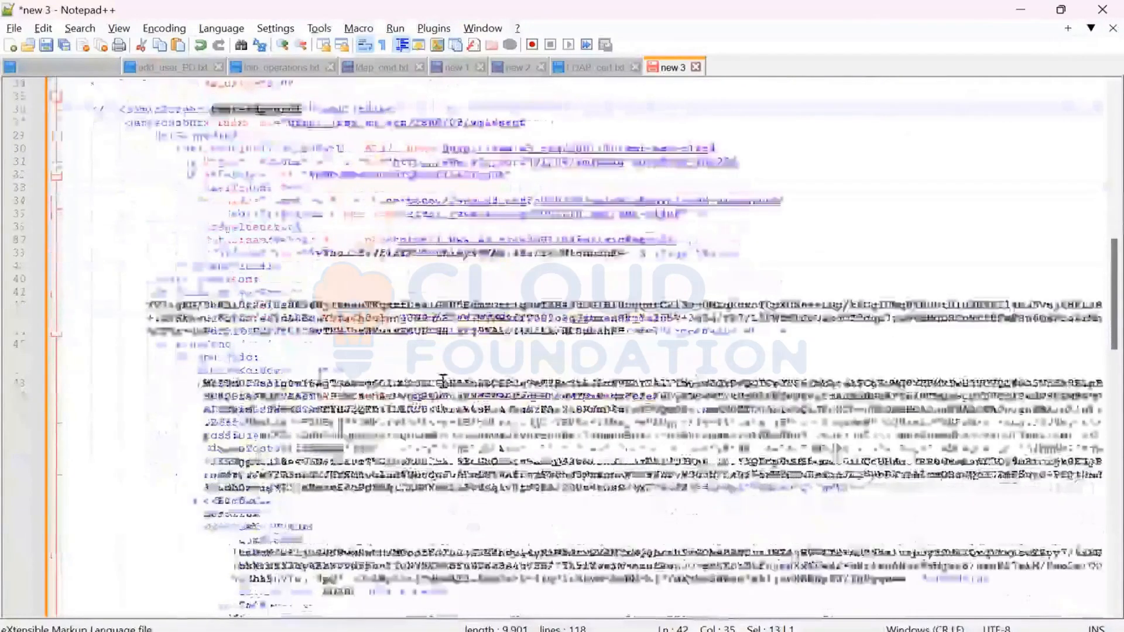
scroll(443, 381, "down", 3)
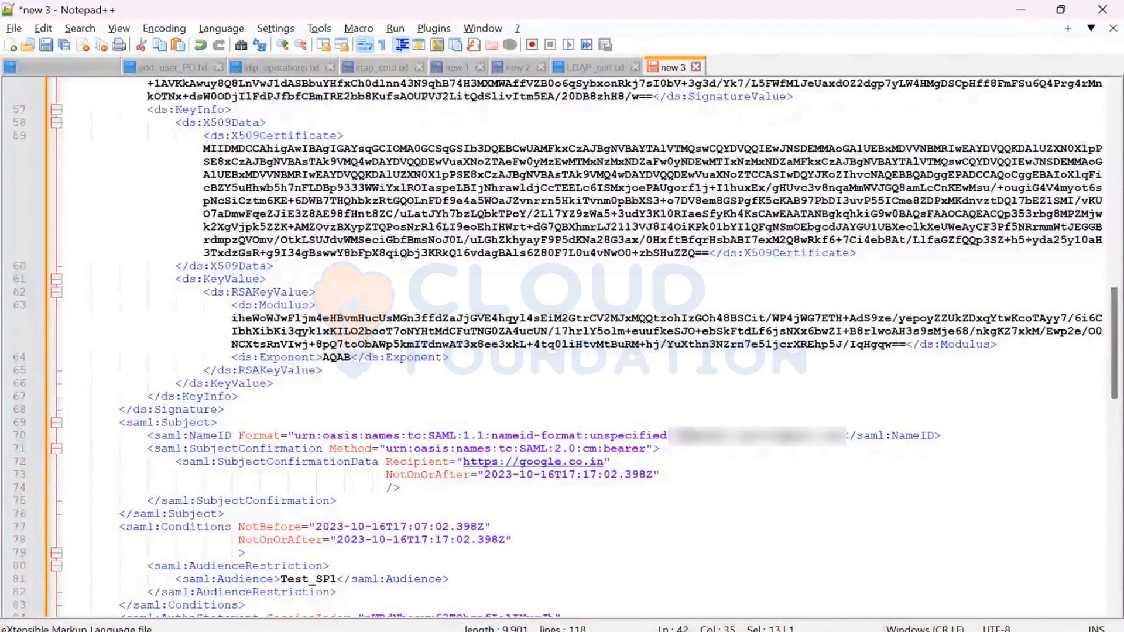
left_click_drag(694, 436, 855, 436)
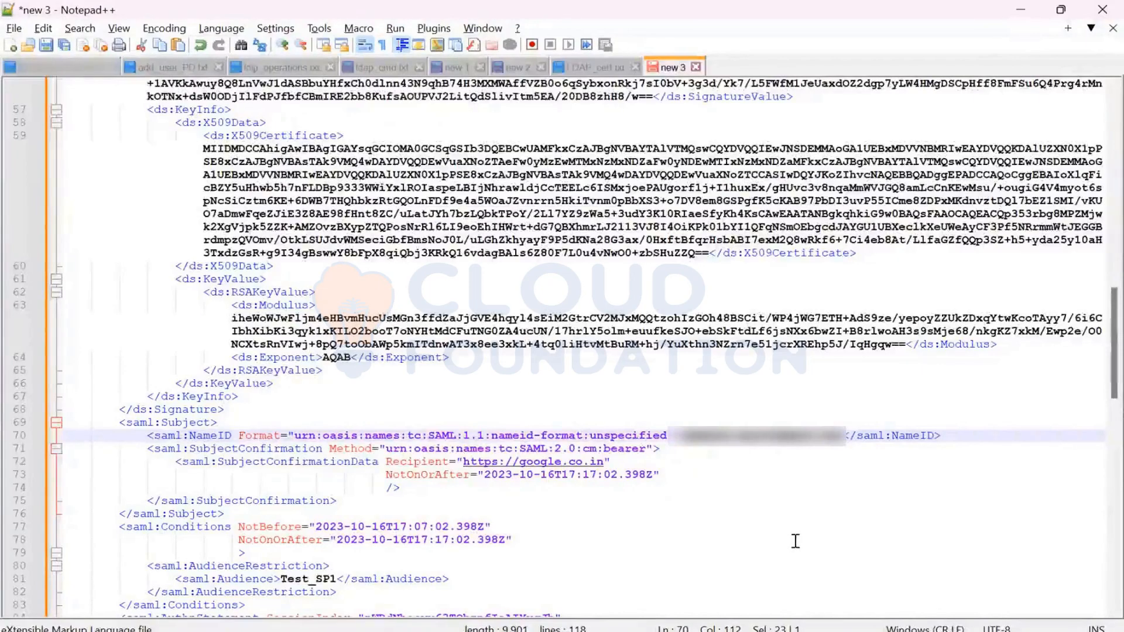
scroll(669, 512, "down", 1)
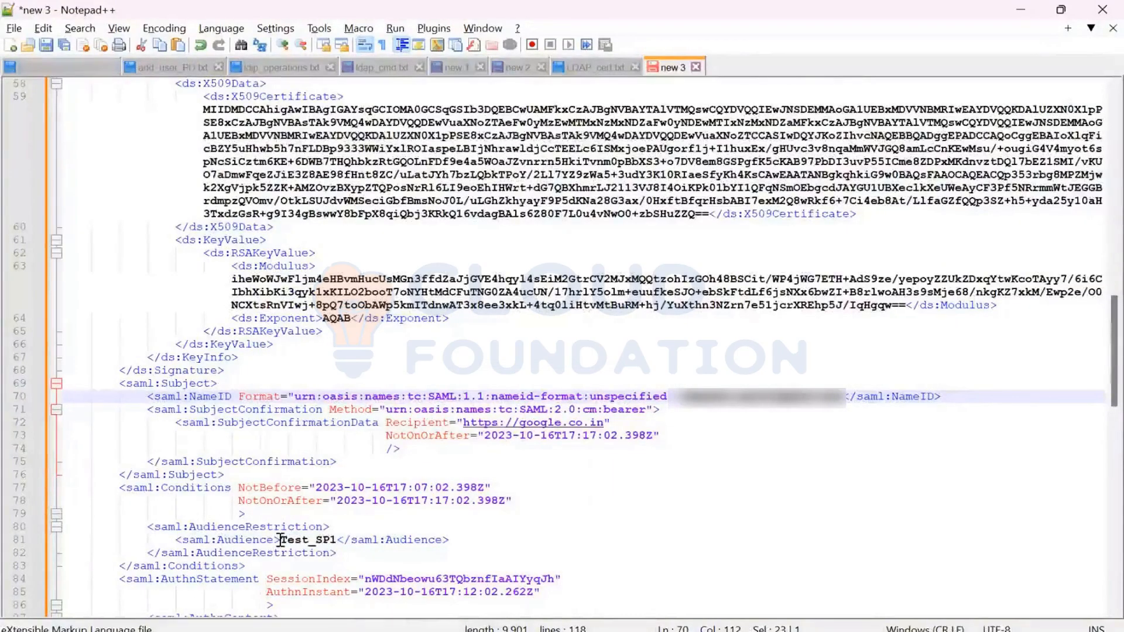
left_click_drag(281, 540, 337, 541)
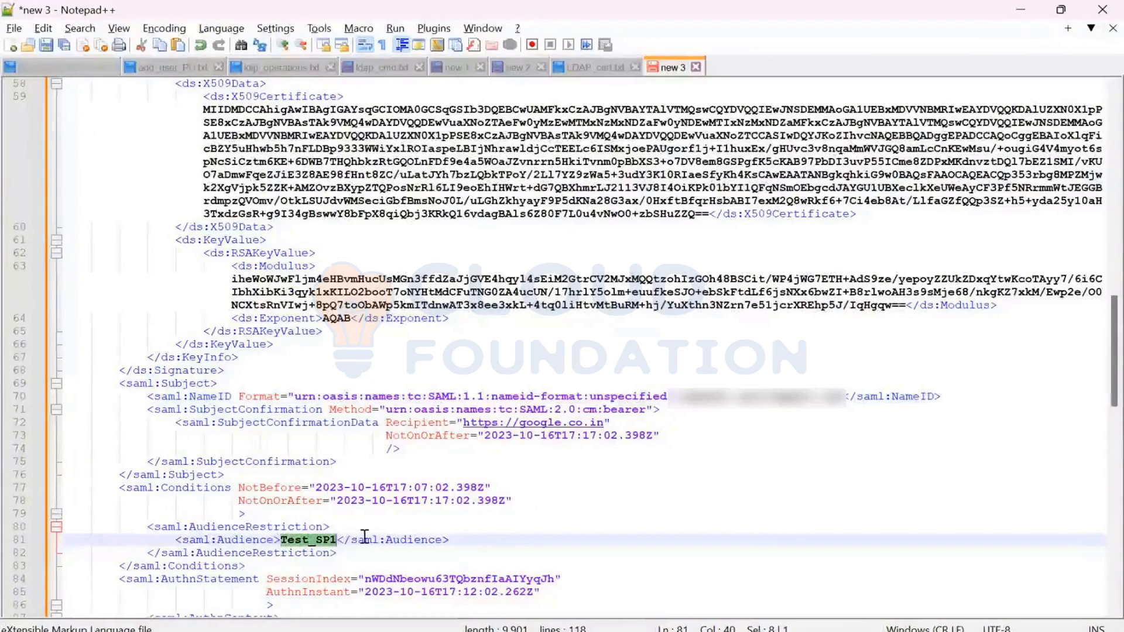
- Examine the attribute statement, highlighting the attribute names uid, givenName and sn in turn
scroll(367, 535, "down", 3)
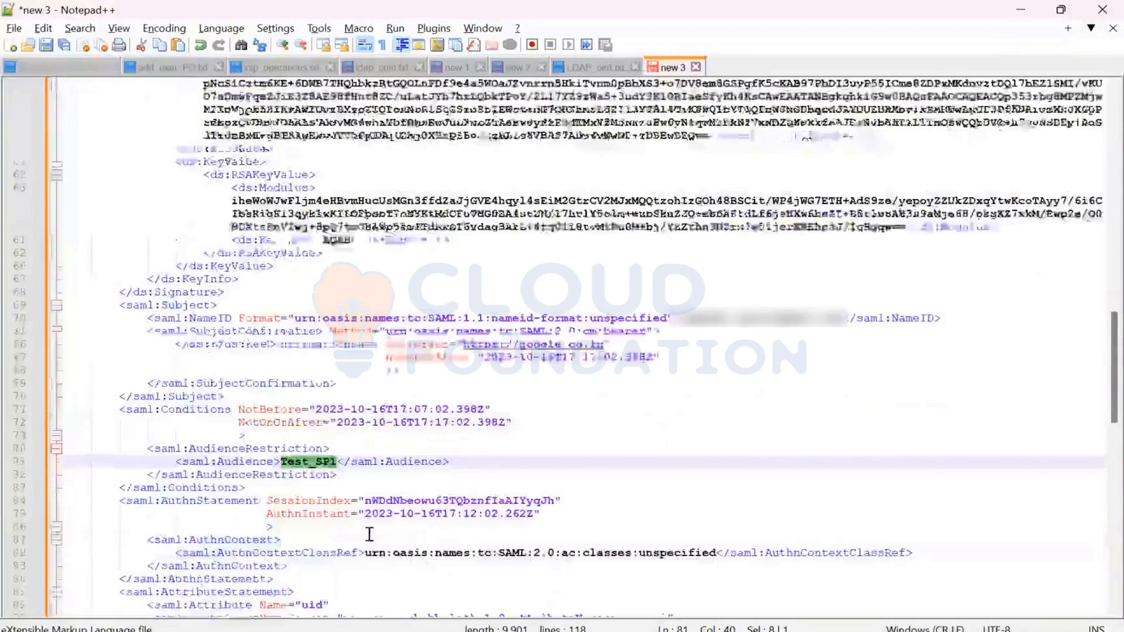
scroll(369, 531, "down", 3)
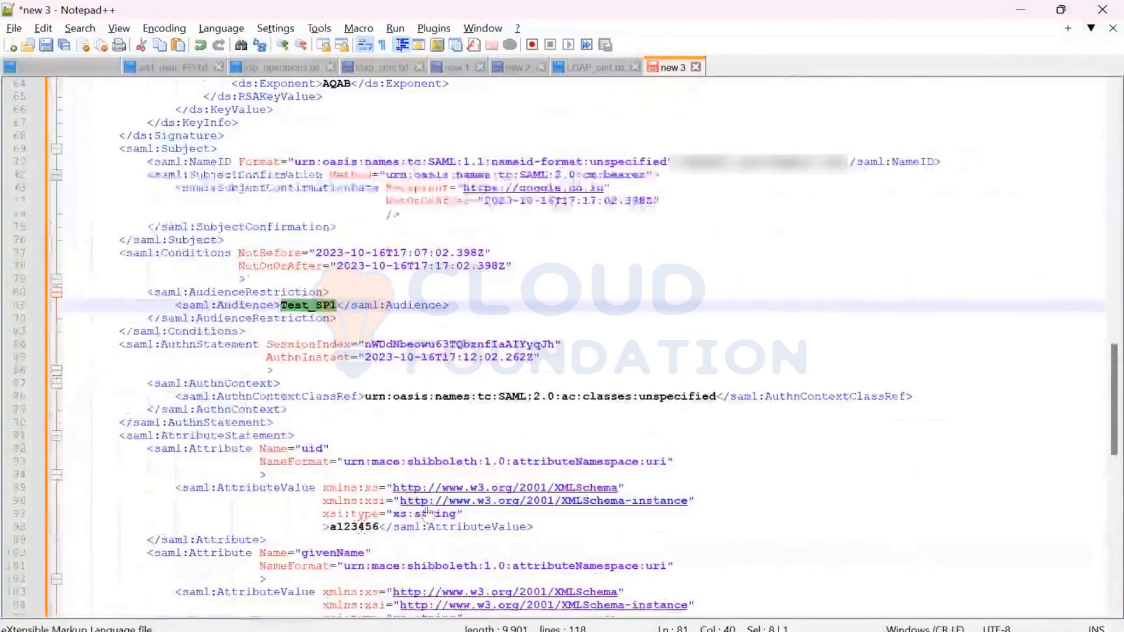
double_click(311, 449)
scroll(314, 462, "down", 2)
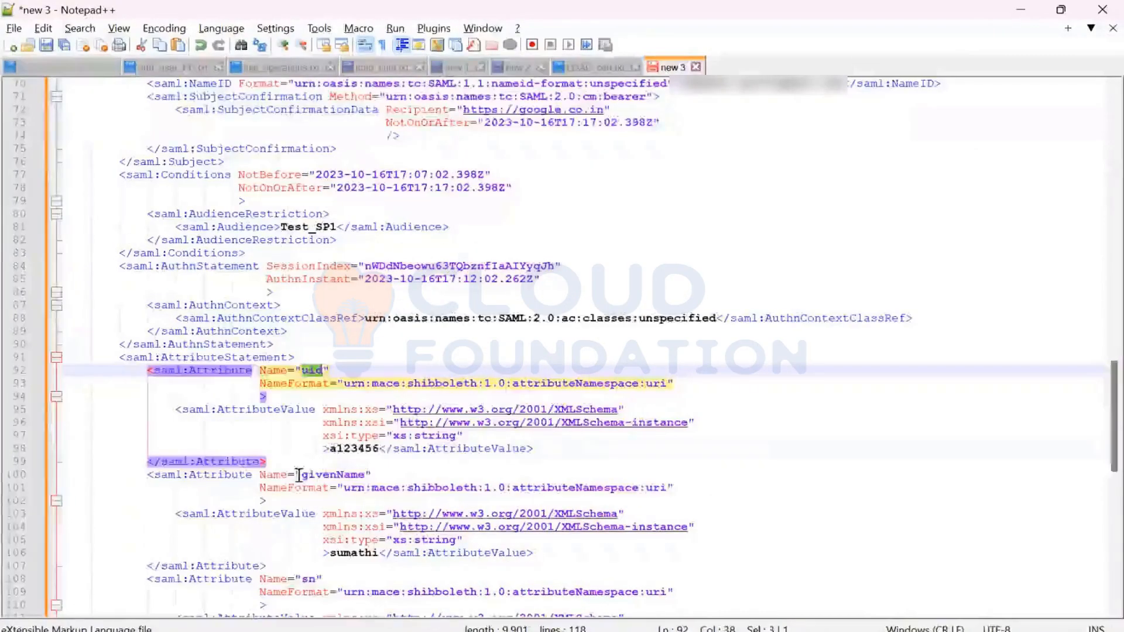
double_click(328, 475)
scroll(369, 486, "down", 2)
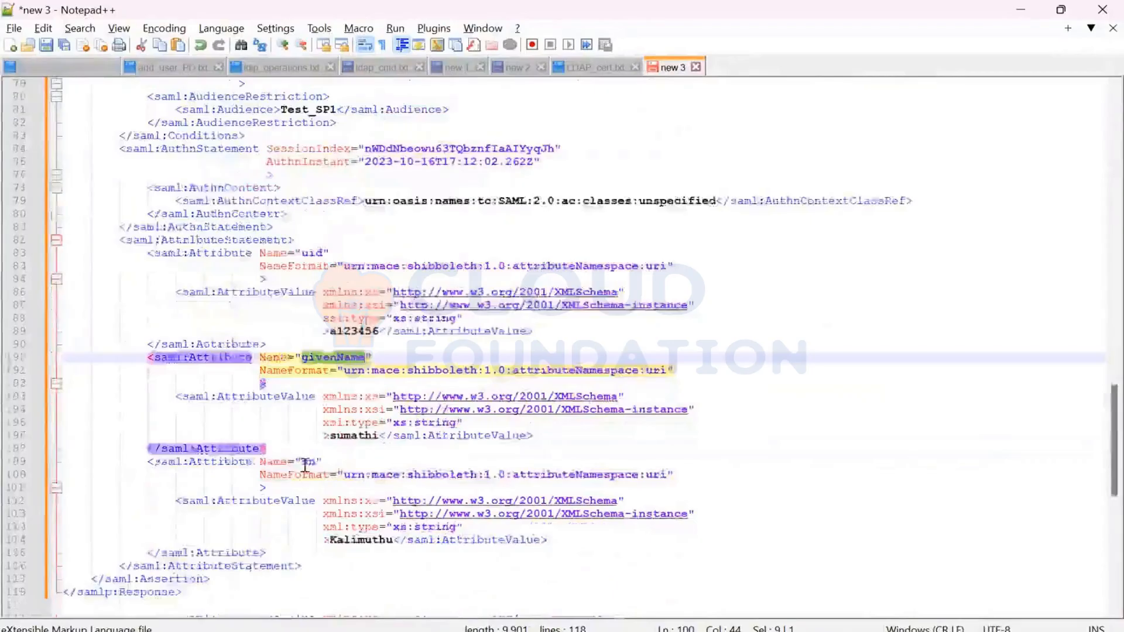
double_click(309, 462)
scroll(407, 468, "down", 2)
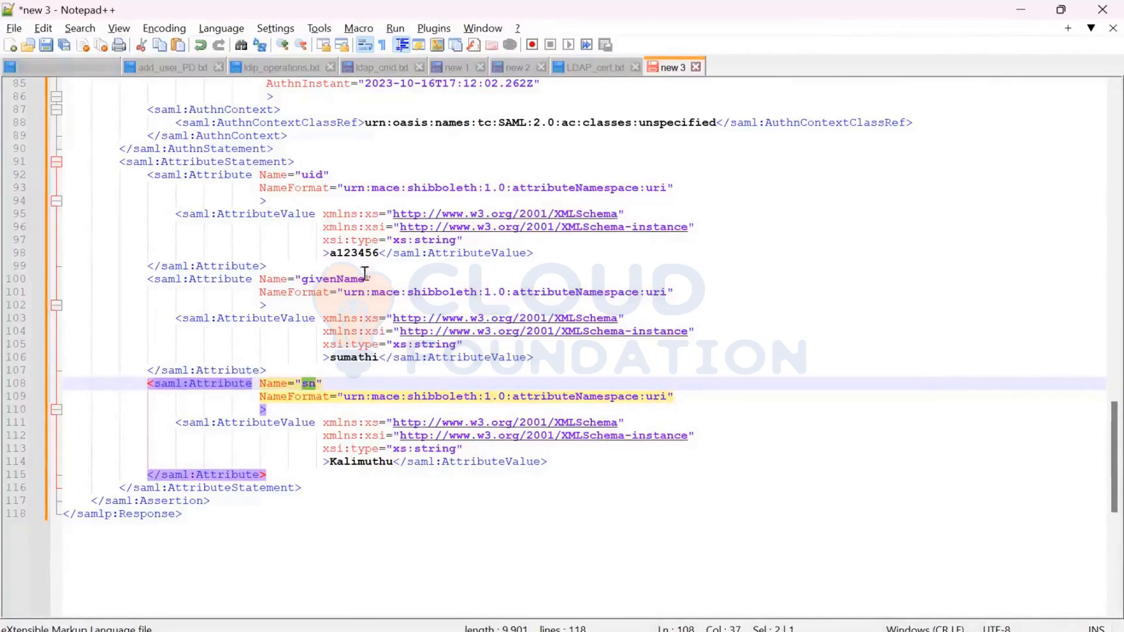
- Compare the uid attribute and its value with the NameID value in the assertion's subject
double_click(354, 252)
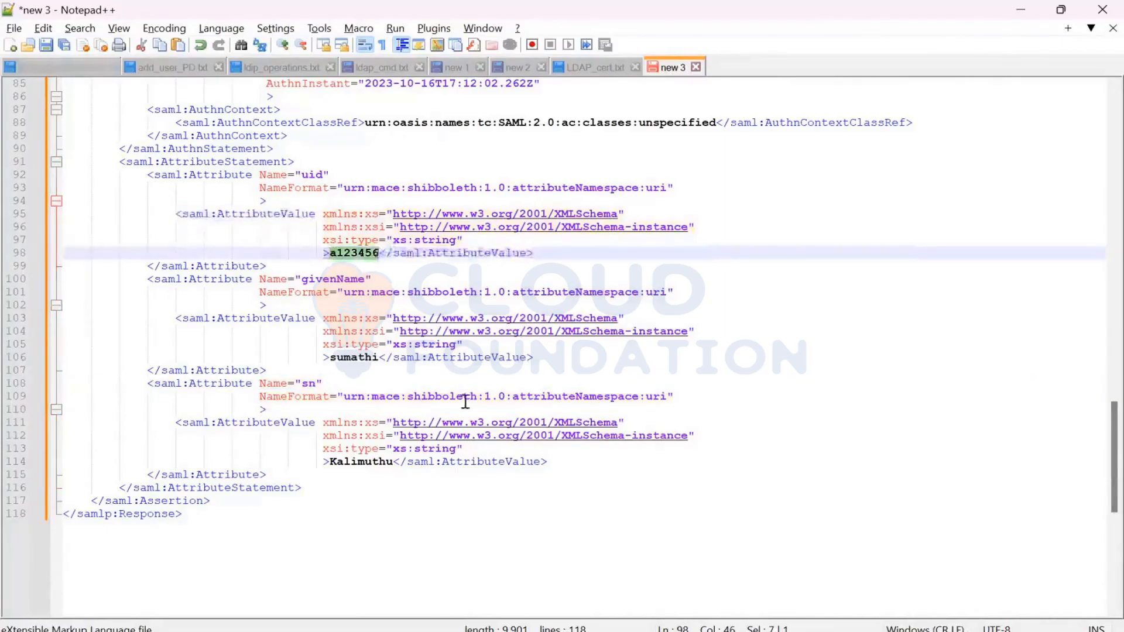
scroll(465, 402, "up", 3)
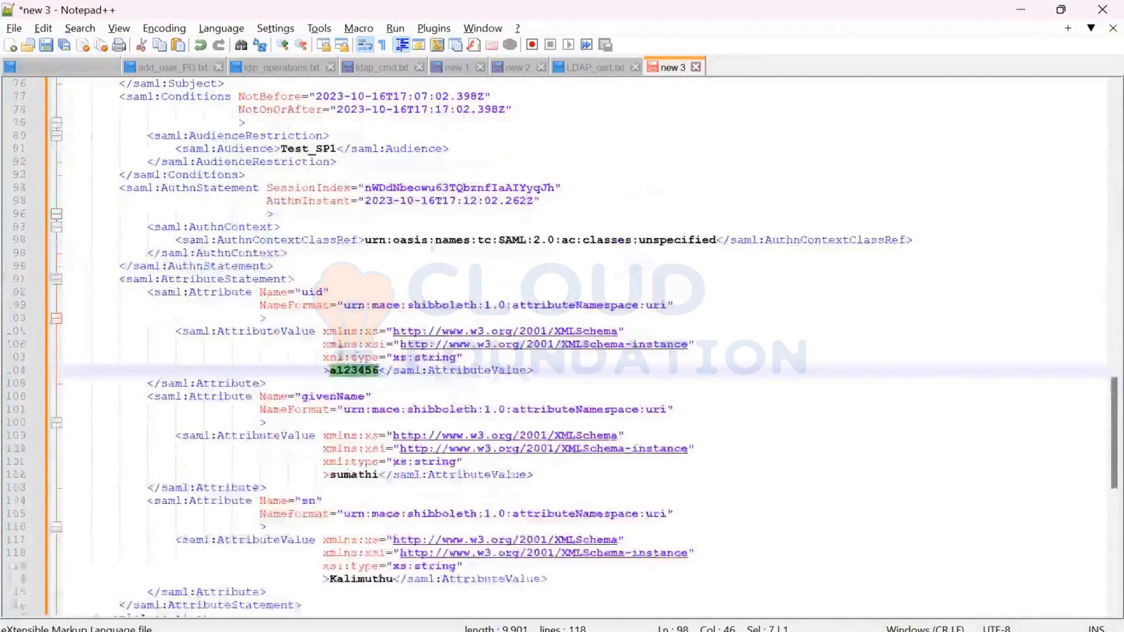
double_click(322, 292)
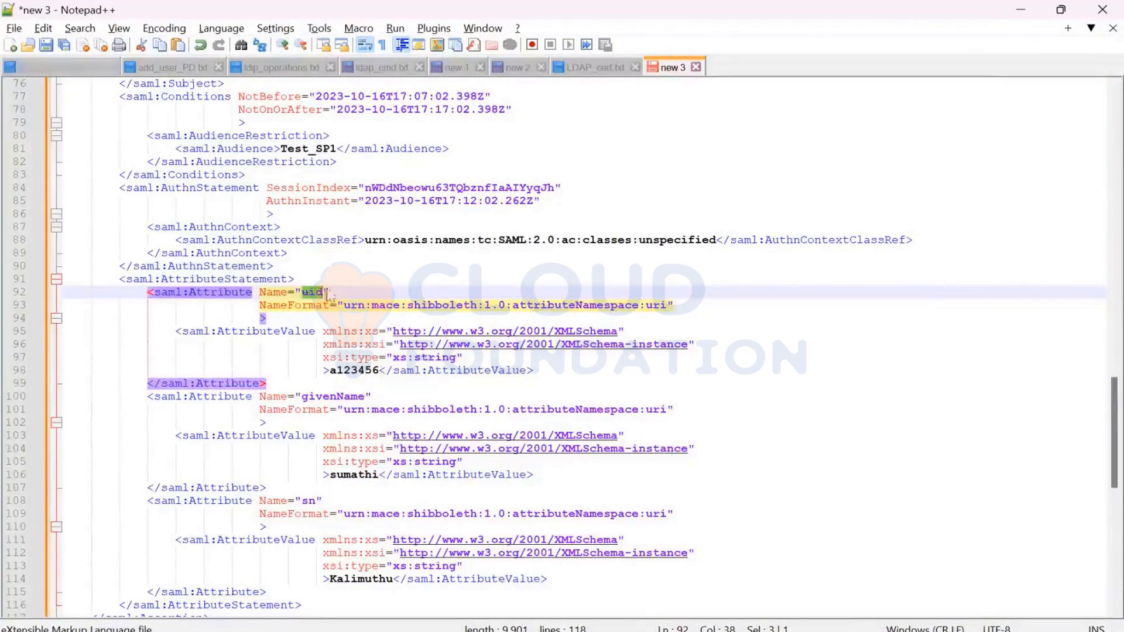
scroll(306, 285, "up", 4)
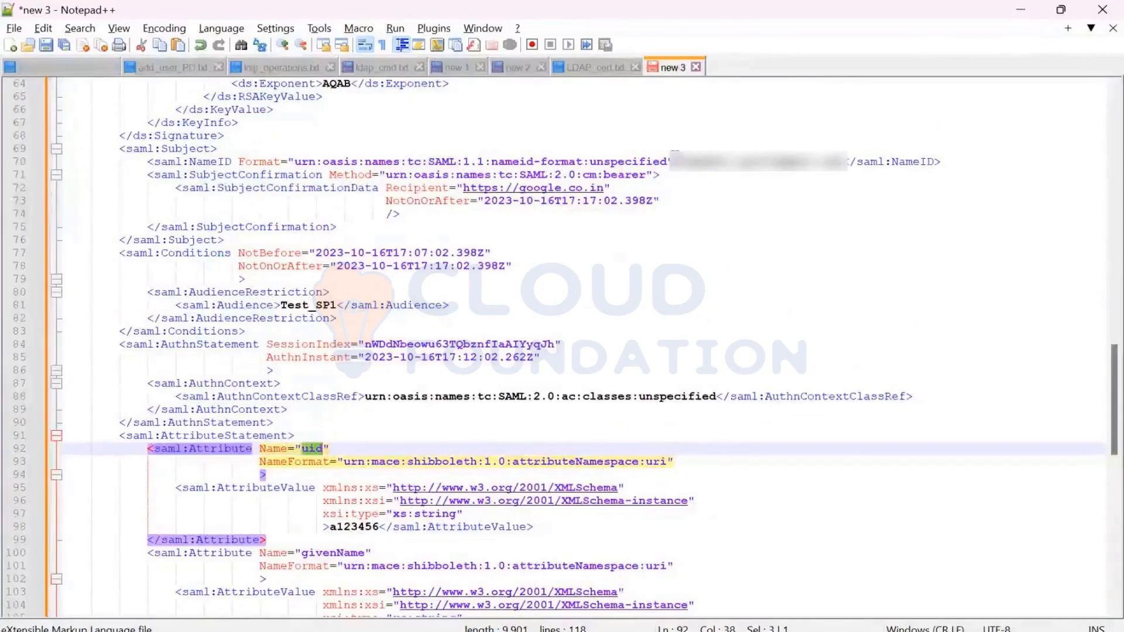
left_click_drag(679, 159, 841, 162)
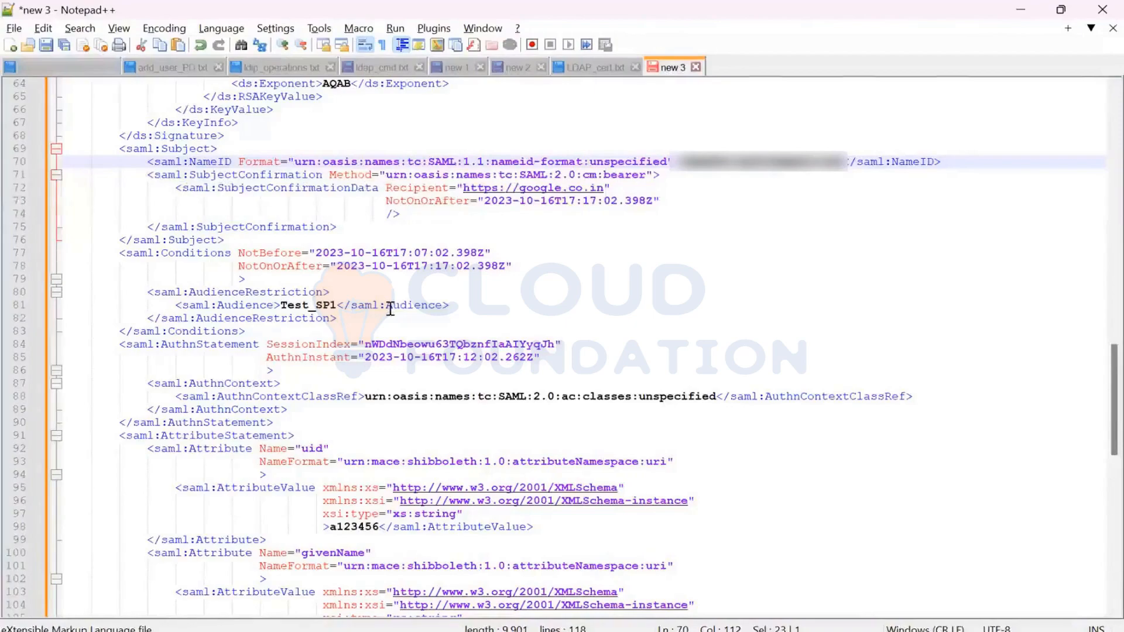
- Review the attribute statement through the end of the SAML response, and switch back to the Google page in the browser
scroll(390, 309, "down", 4)
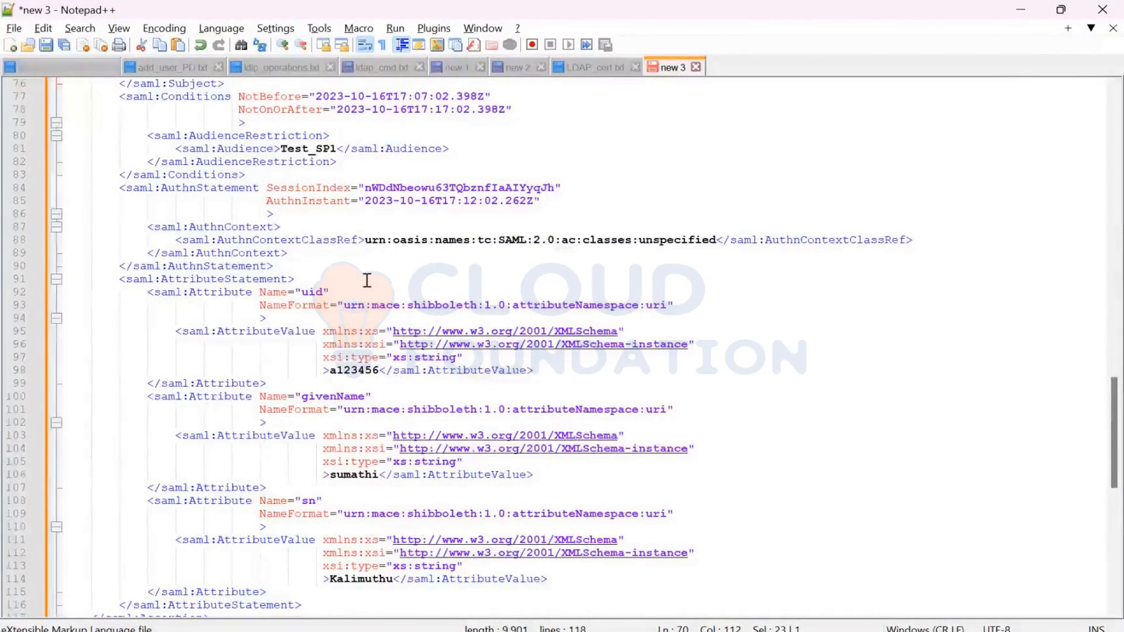
scroll(361, 287, "down", 5)
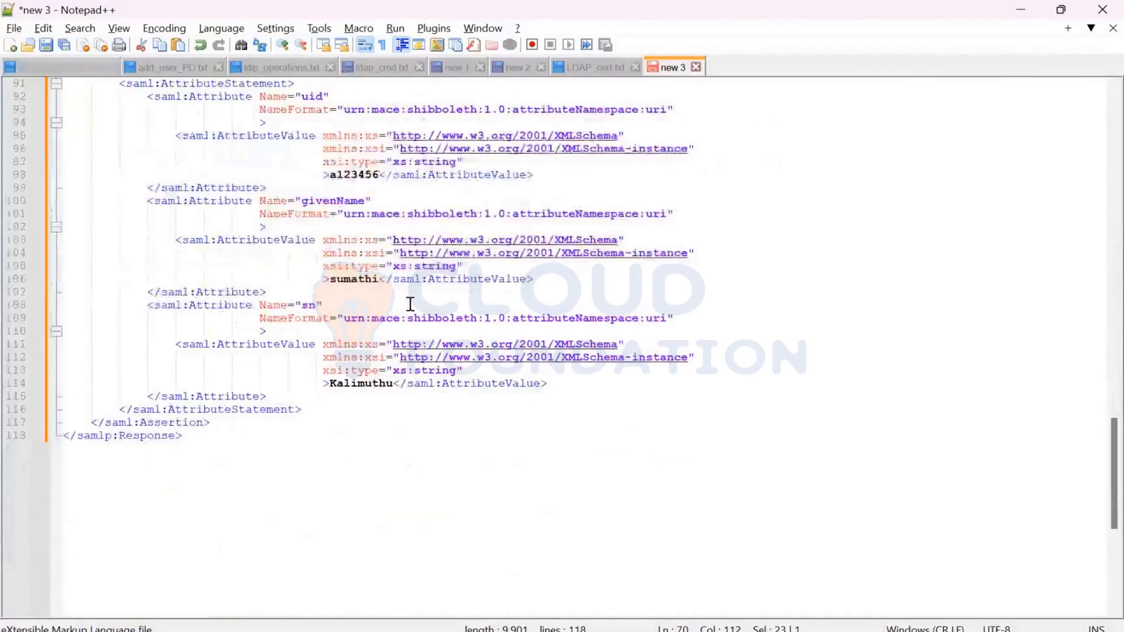
scroll(421, 336, "up", 1)
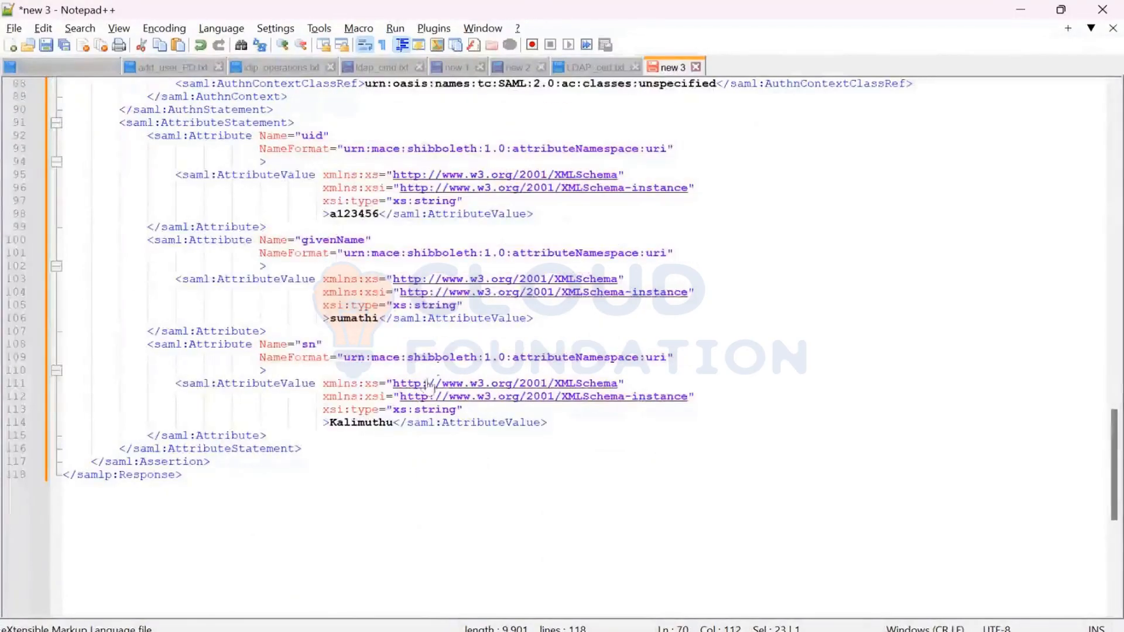
left_click(619, 469)
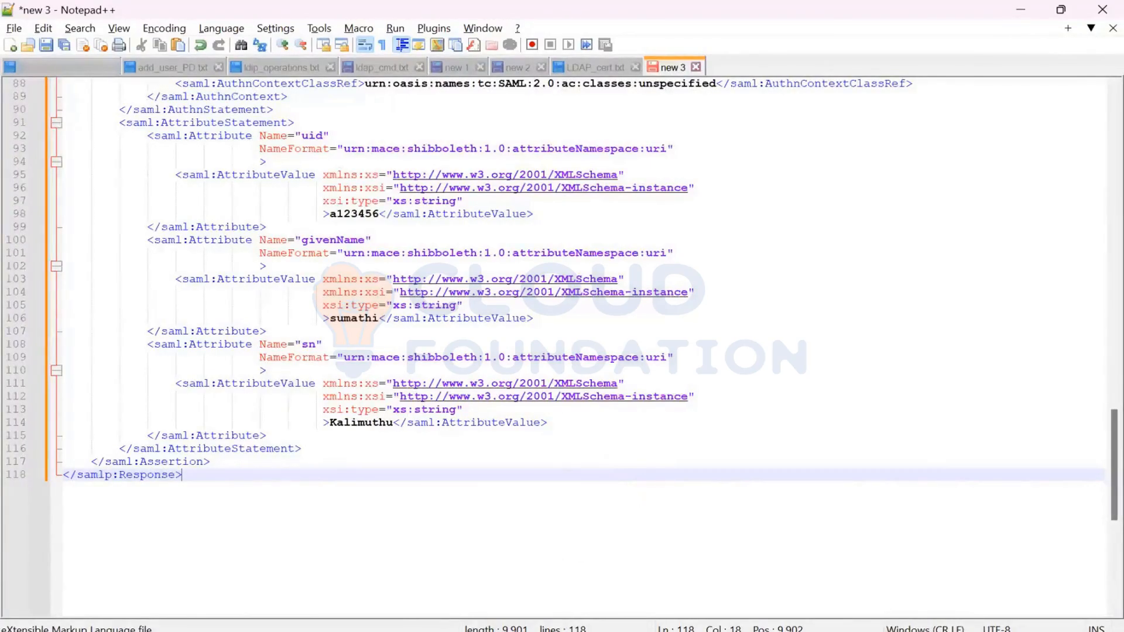
mouse_move(410, 631)
left_click(363, 556)
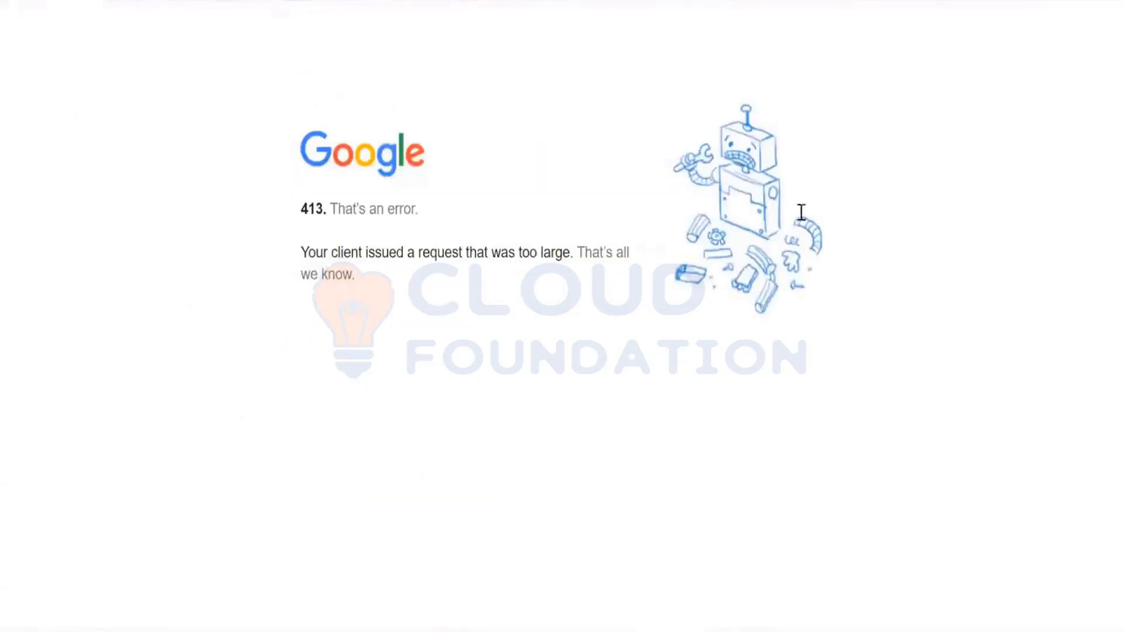
- Switch to the SAML response in Notepad++ and review it from the attribute statement back to the opening Response, Issuer and Signature elements
mouse_move(449, 631)
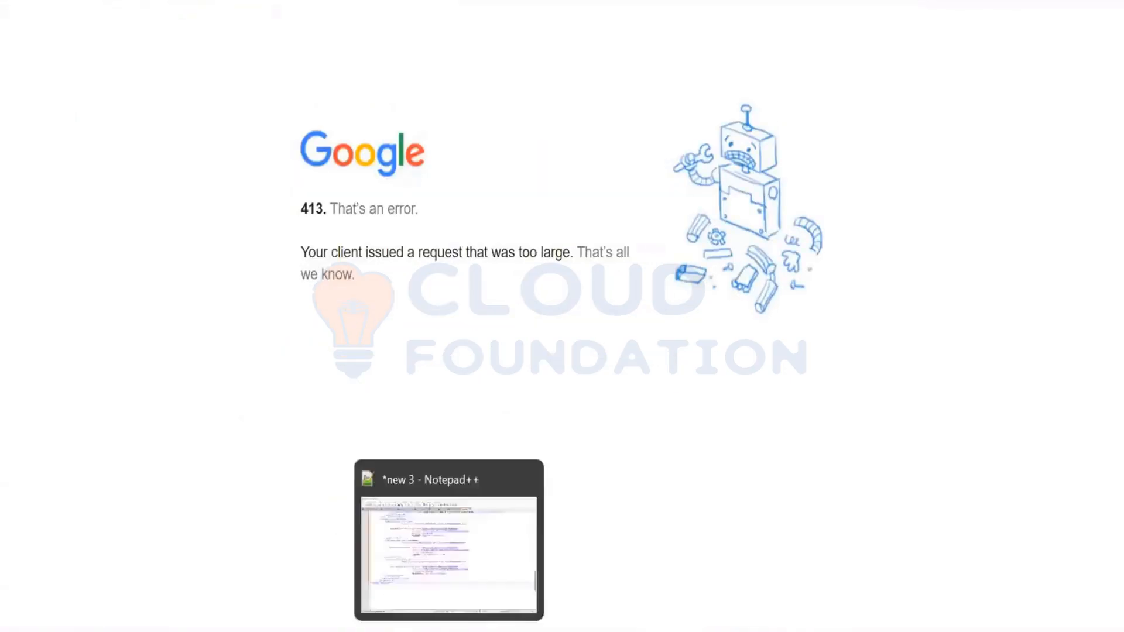
left_click(465, 594)
scroll(466, 604, "up", 10)
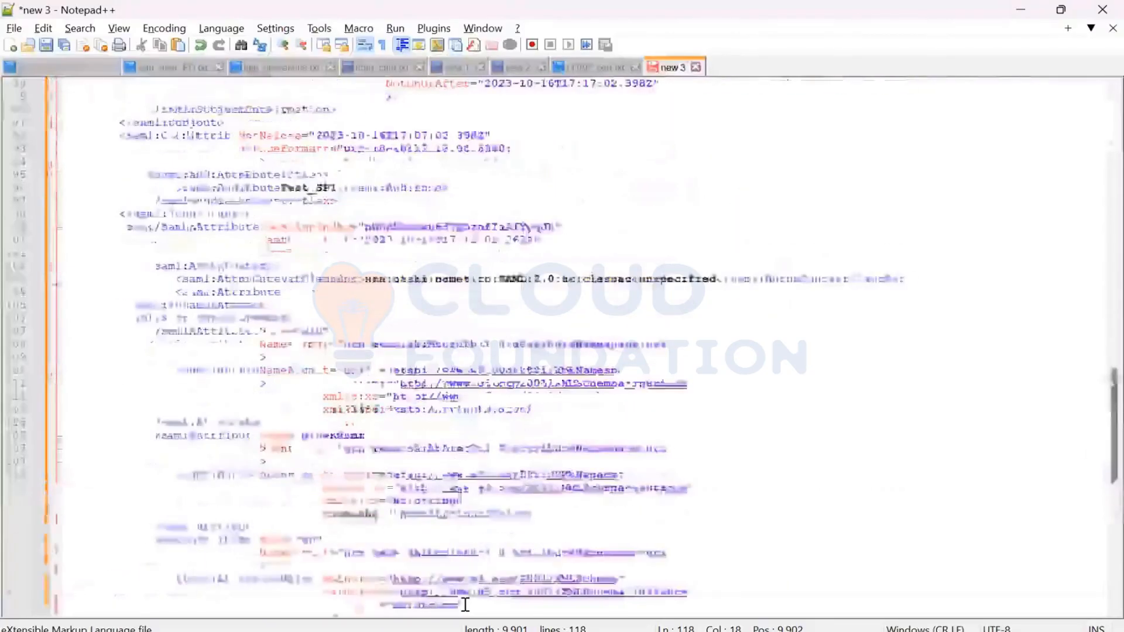
scroll(466, 605, "up", 5)
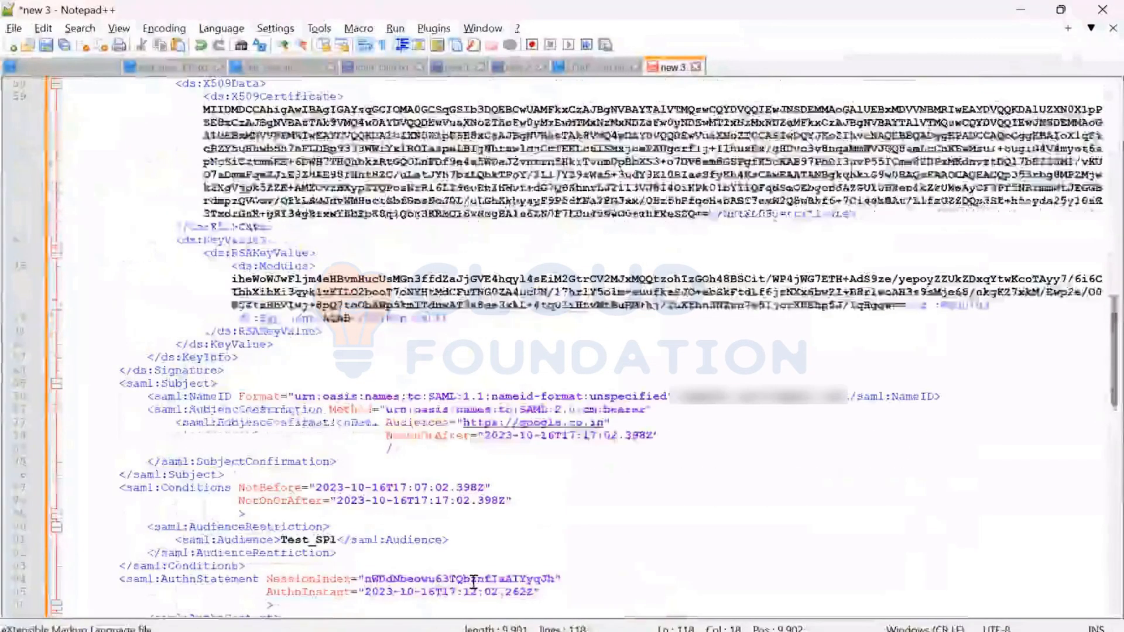
scroll(473, 582, "up", 12)
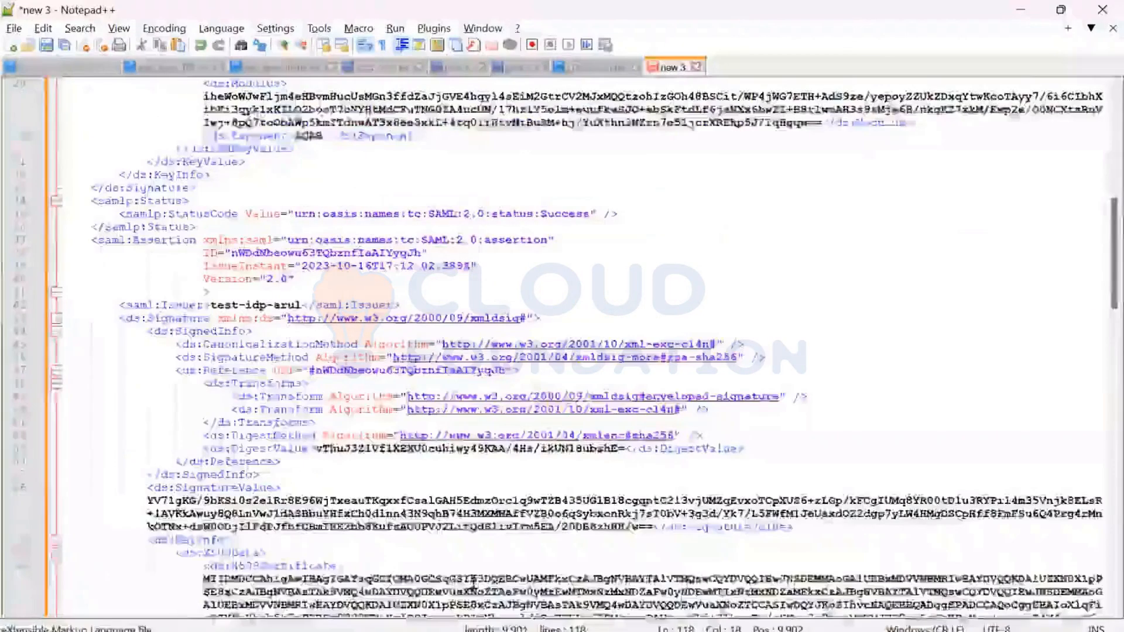
scroll(473, 583, "up", 8)
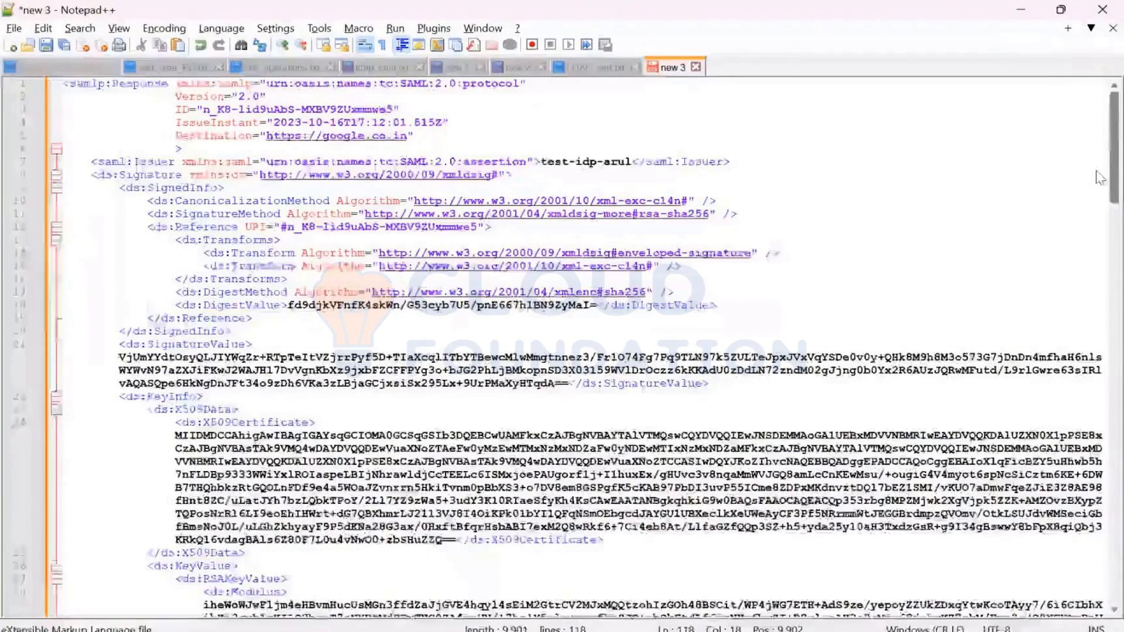
left_click_drag(1096, 171, 1097, 159)
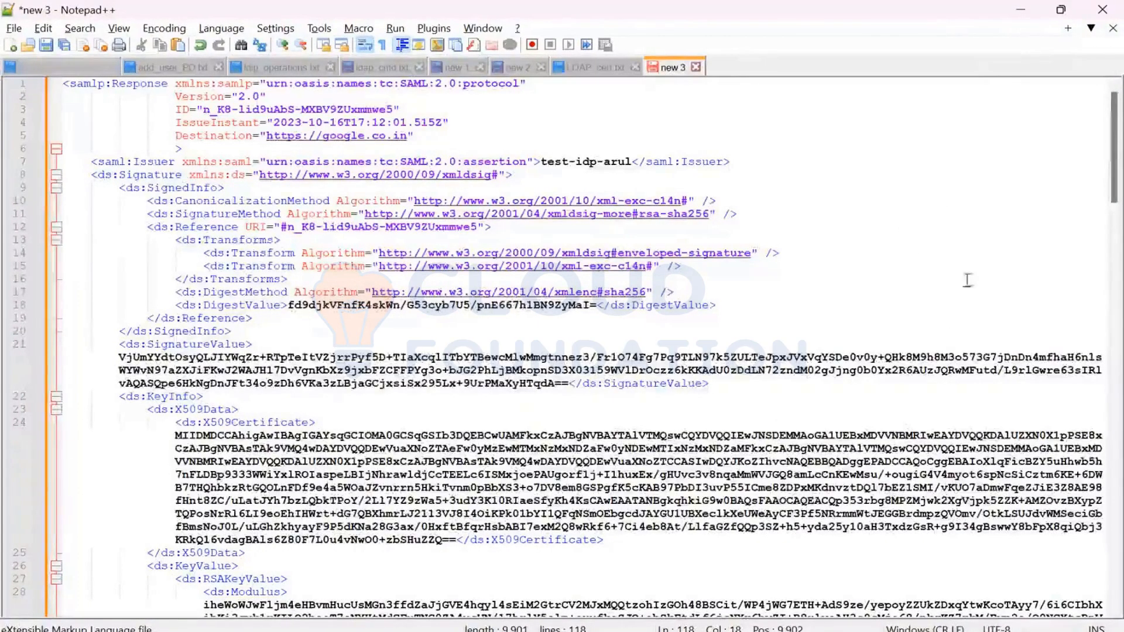
mouse_move(1112, 153)
left_mouse_down()
mouse_move(1111, 167)
mouse_move(1111, 145)
left_mouse_up()
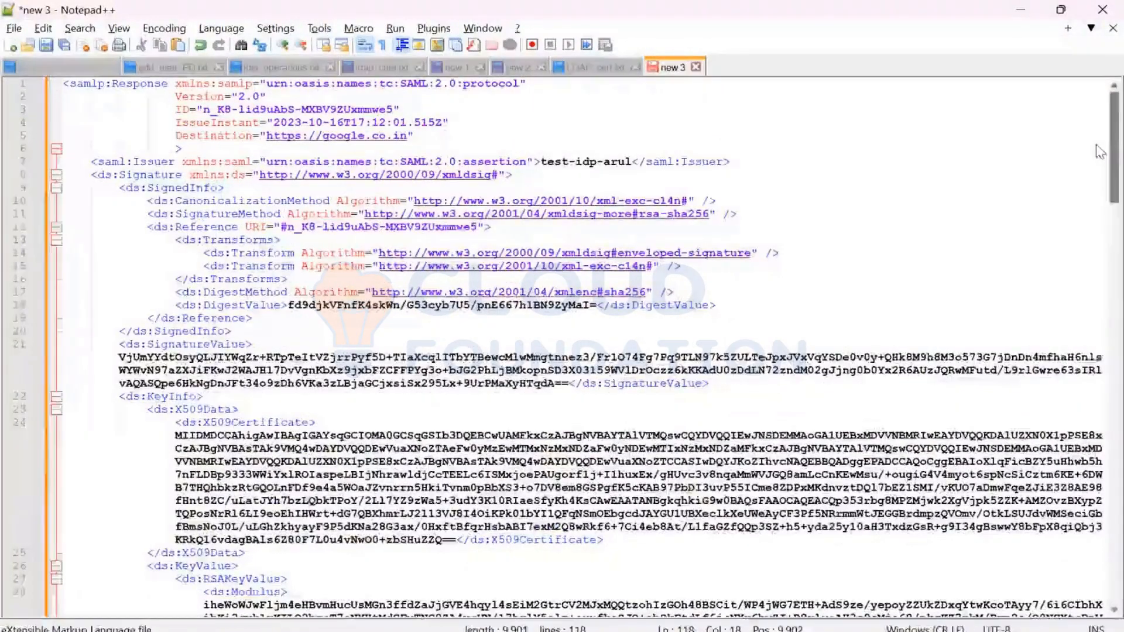
left_click(826, 312)
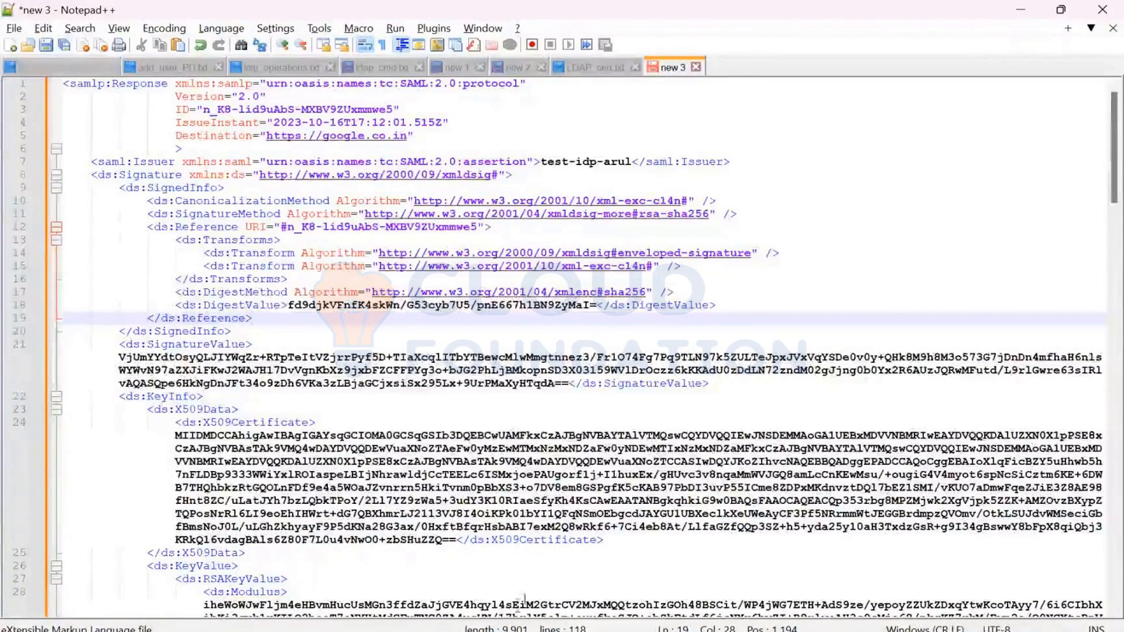
- Copy the SSO application endpoint URL of the Test_SP1 connection from PingFederate and paste it as the address in a new browser tab
mouse_move(410, 631)
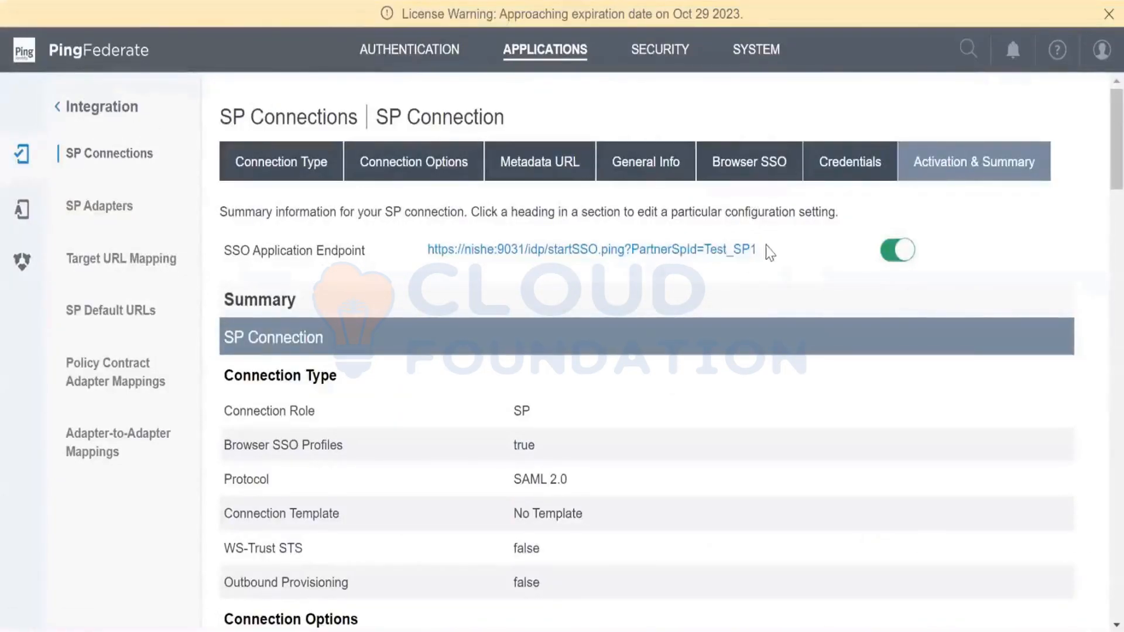
left_click_drag(758, 248, 434, 249)
key("ctrl+c")
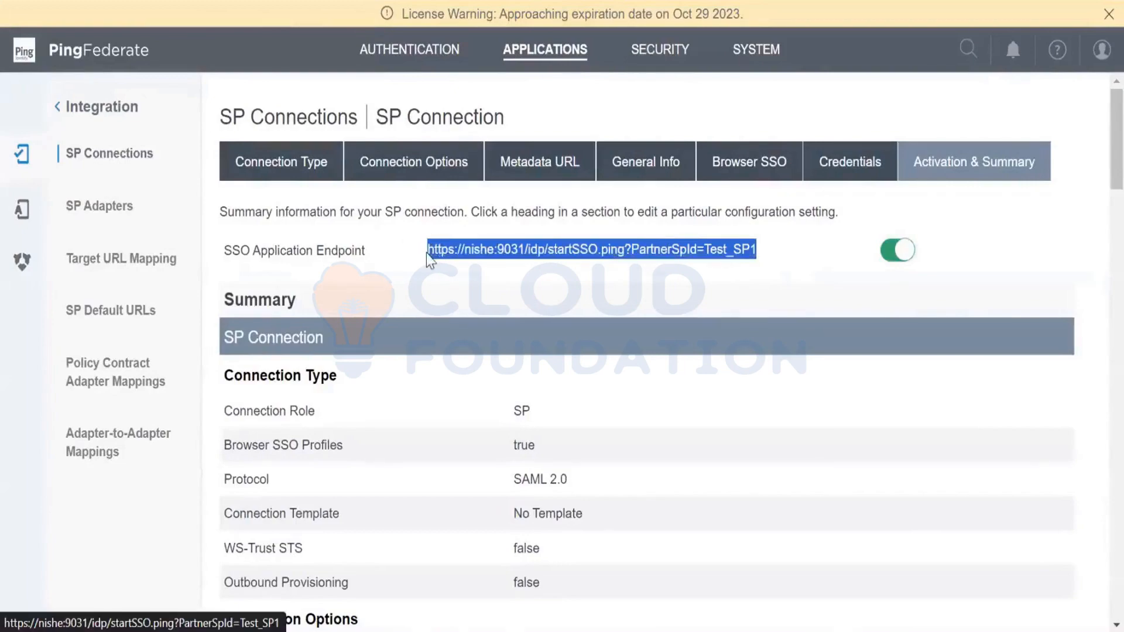
right_click(427, 254)
left_click(439, 268)
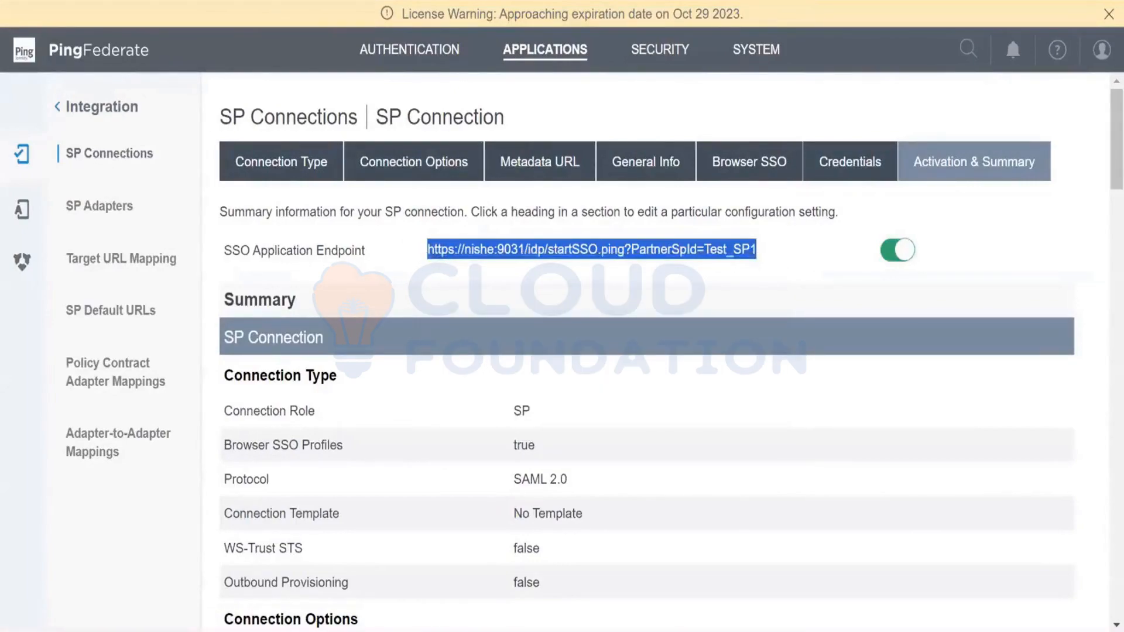
key("ctrl+t")
left_click(617, 88)
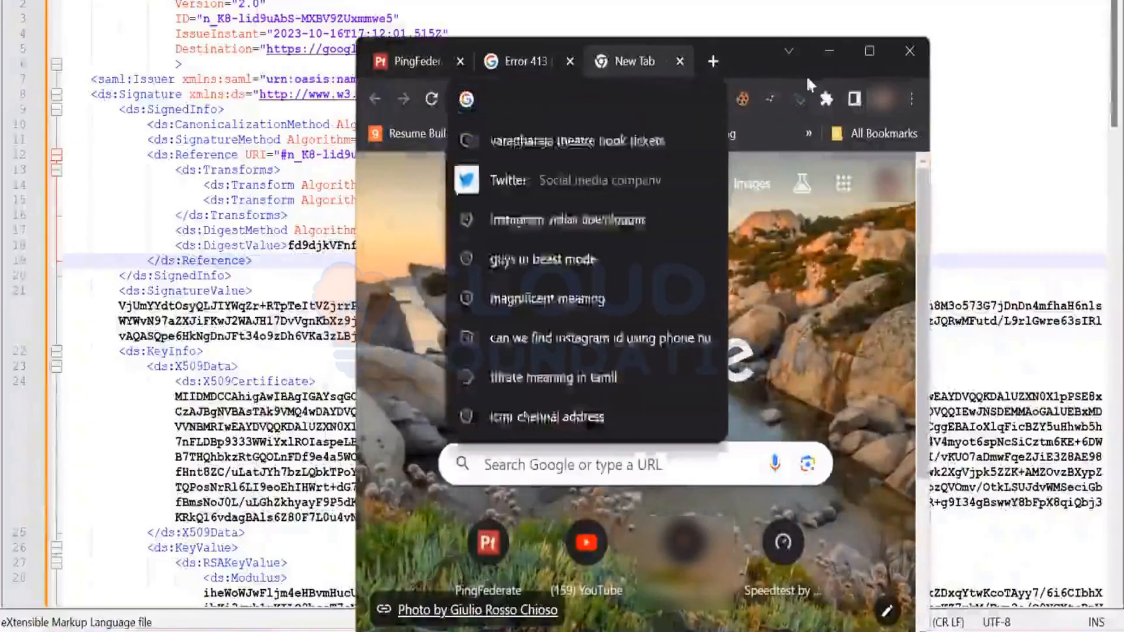
key("ctrl+v")
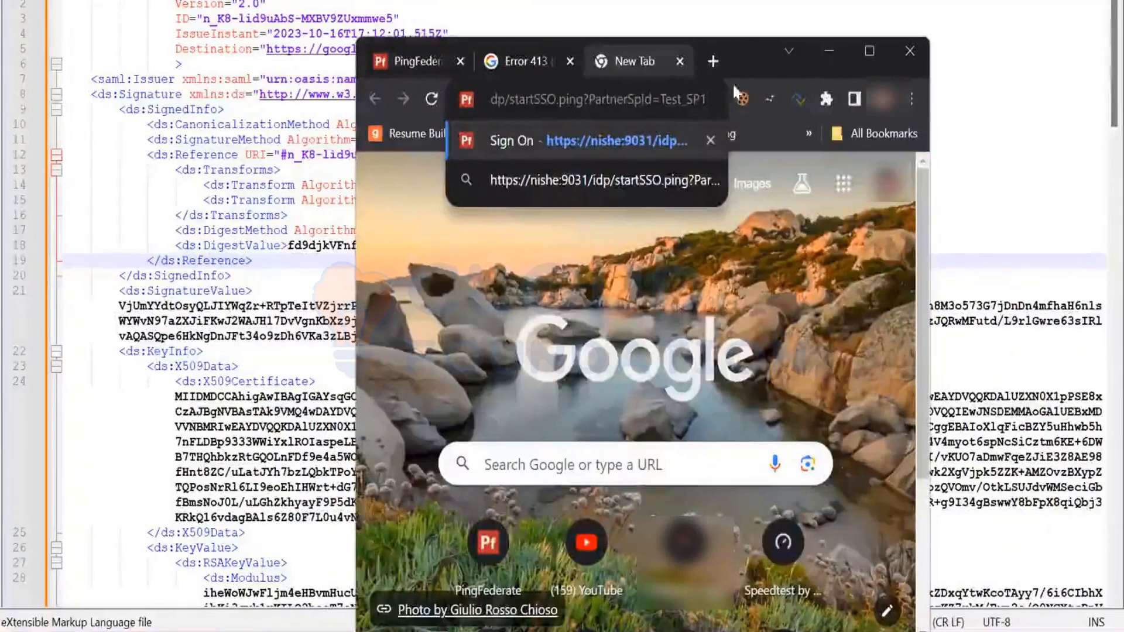
left_click(865, 51)
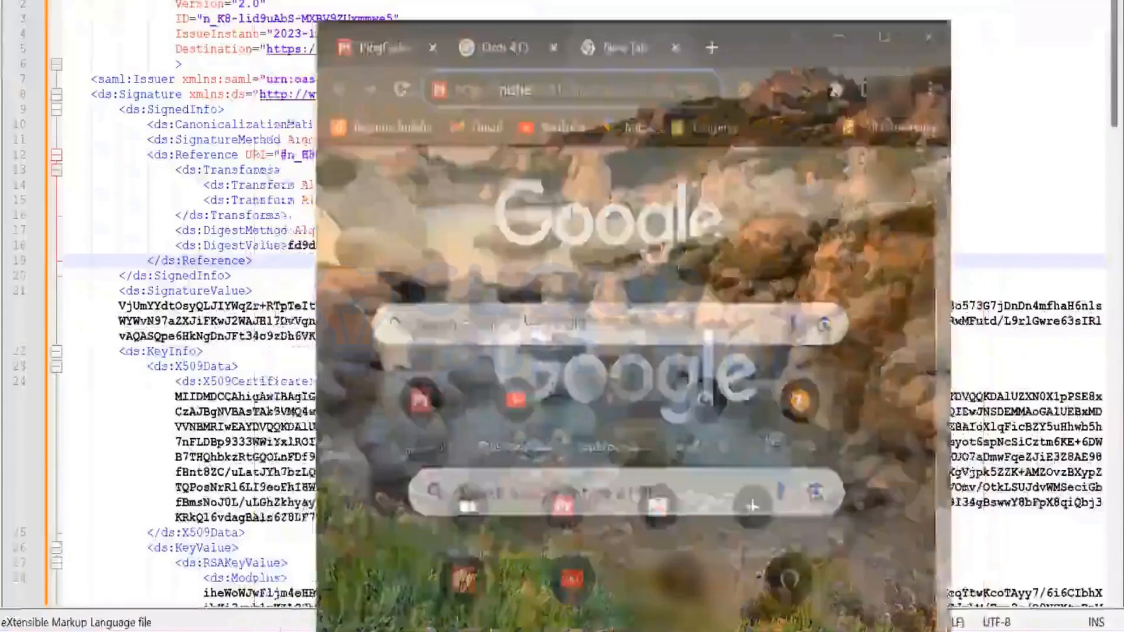
- Append the parameter &ACSIdx=1 to the Test_SP1 startSSO URL and load it
key("BackSpace")
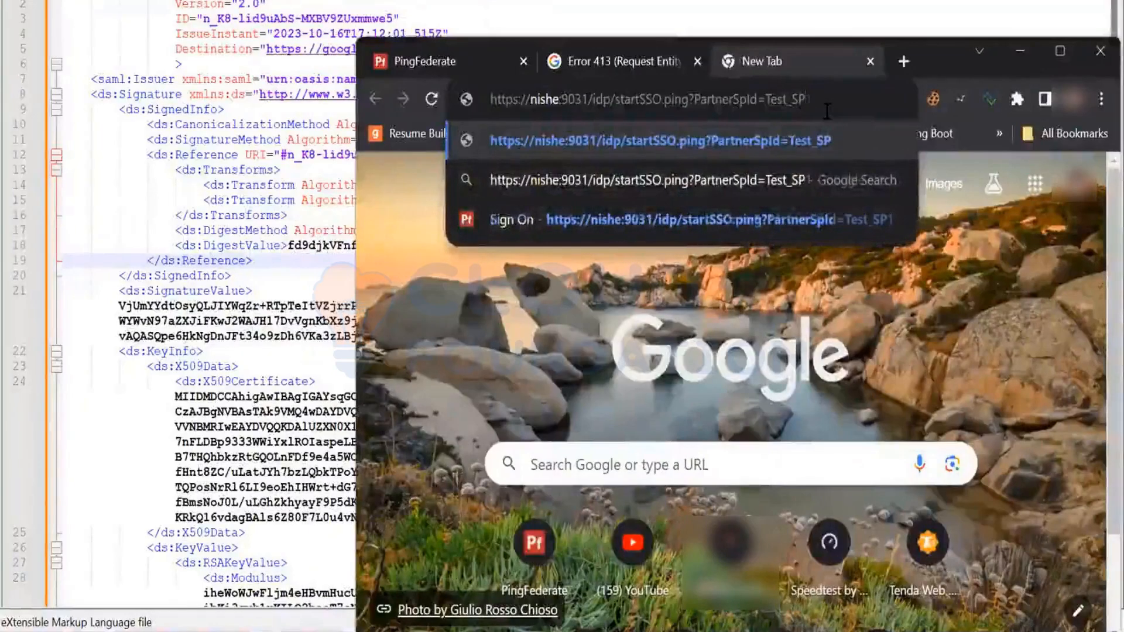
type("1")
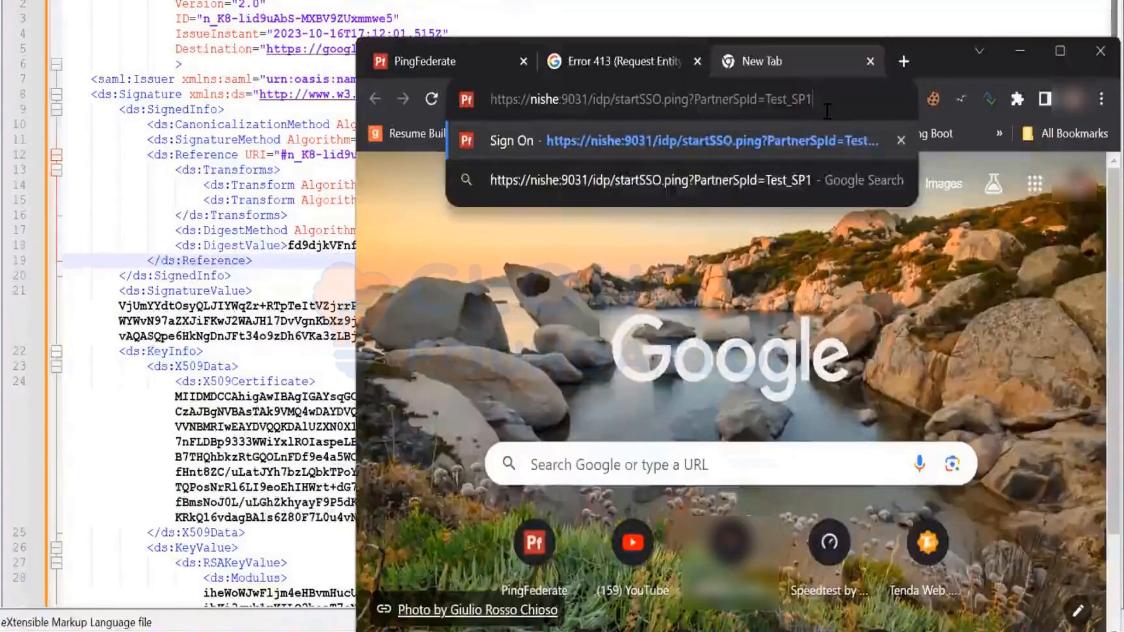
type("&")
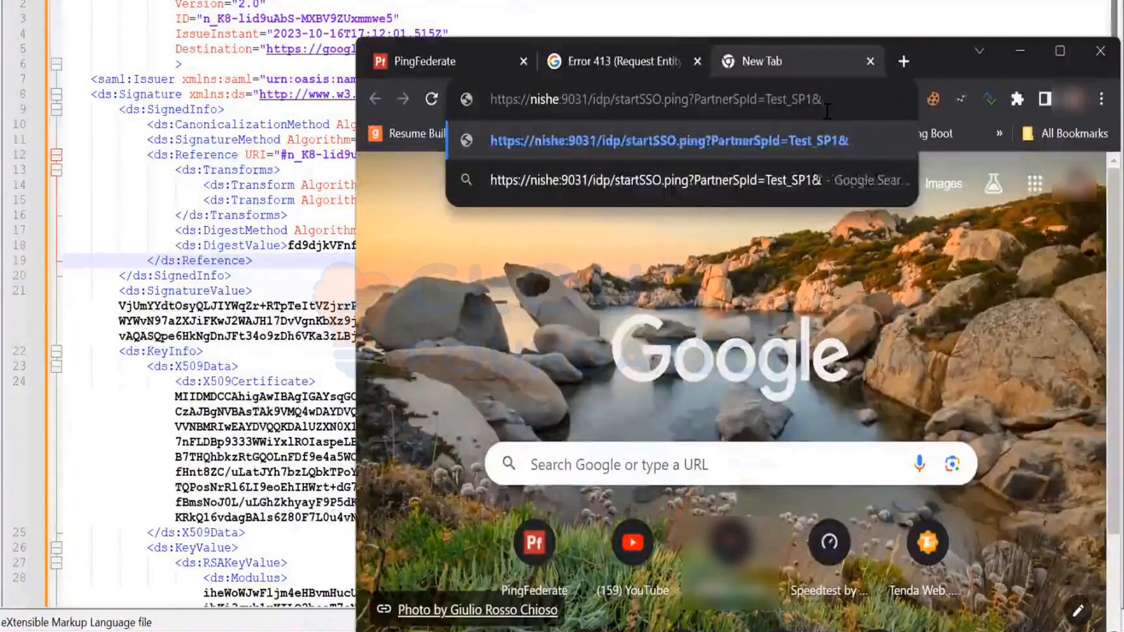
type("AC")
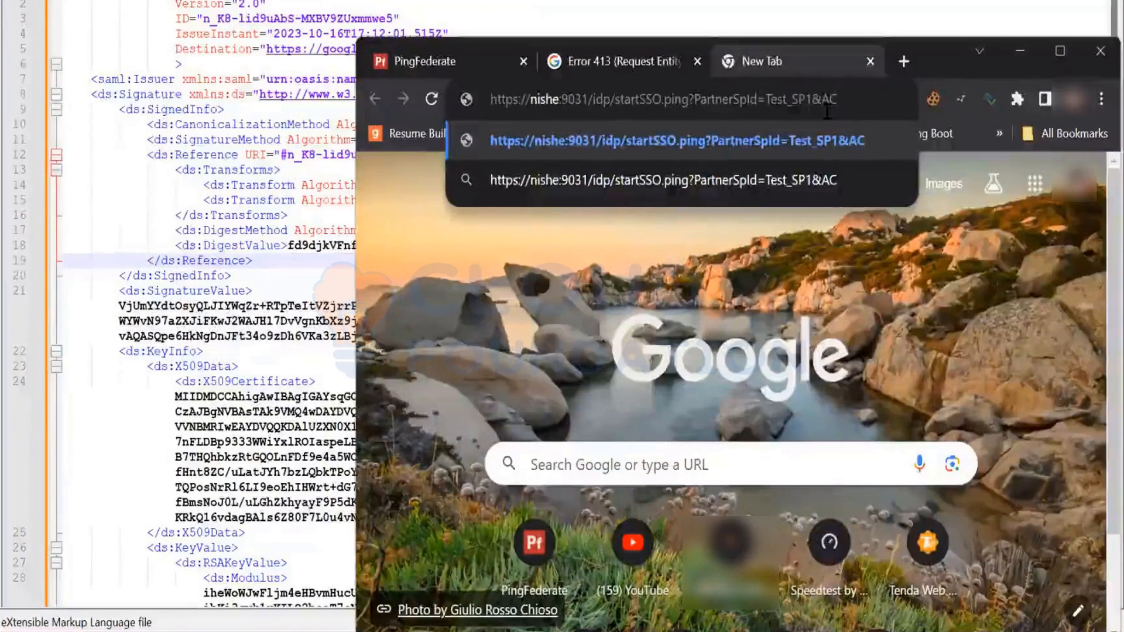
type("Si")
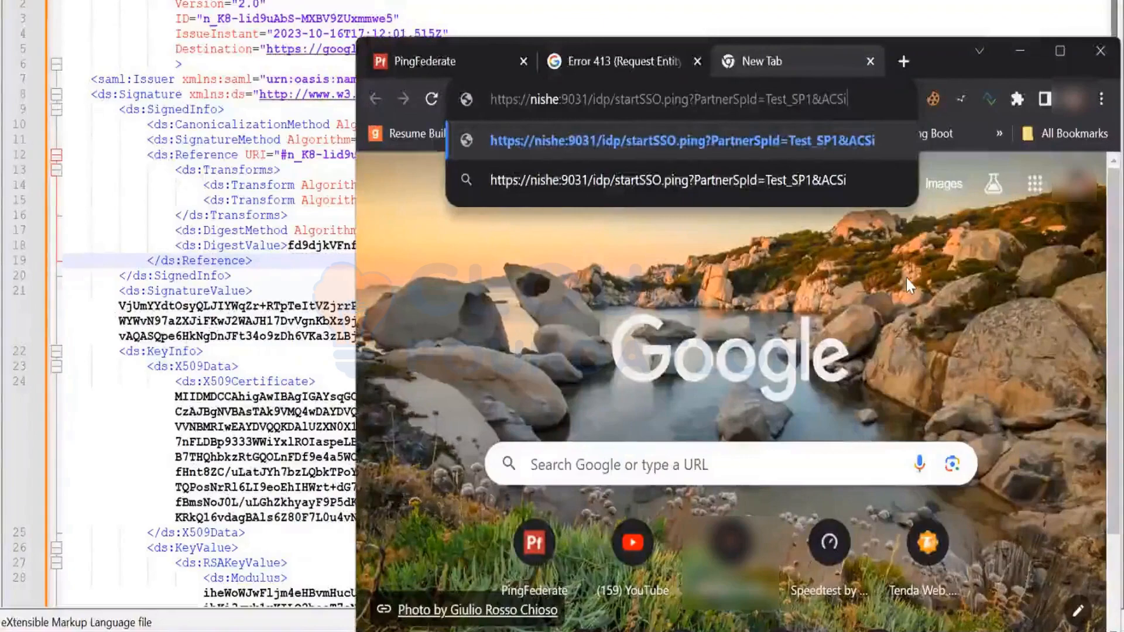
type("dx")
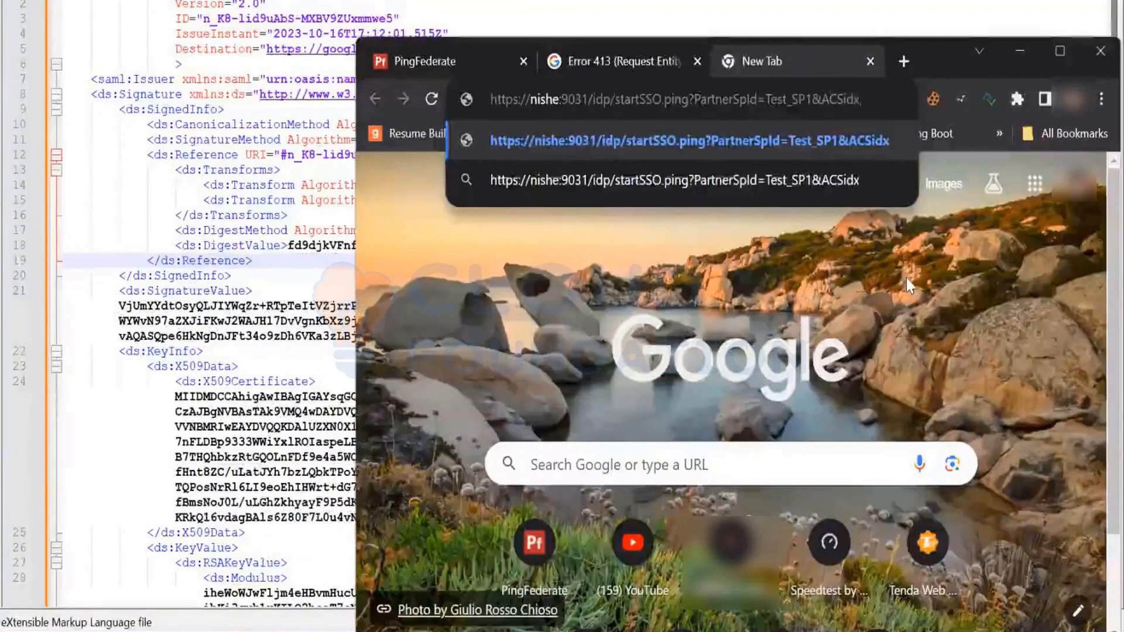
key("BackSpace")
key("BackSpace")
key("BackSpace")
type("Idx")
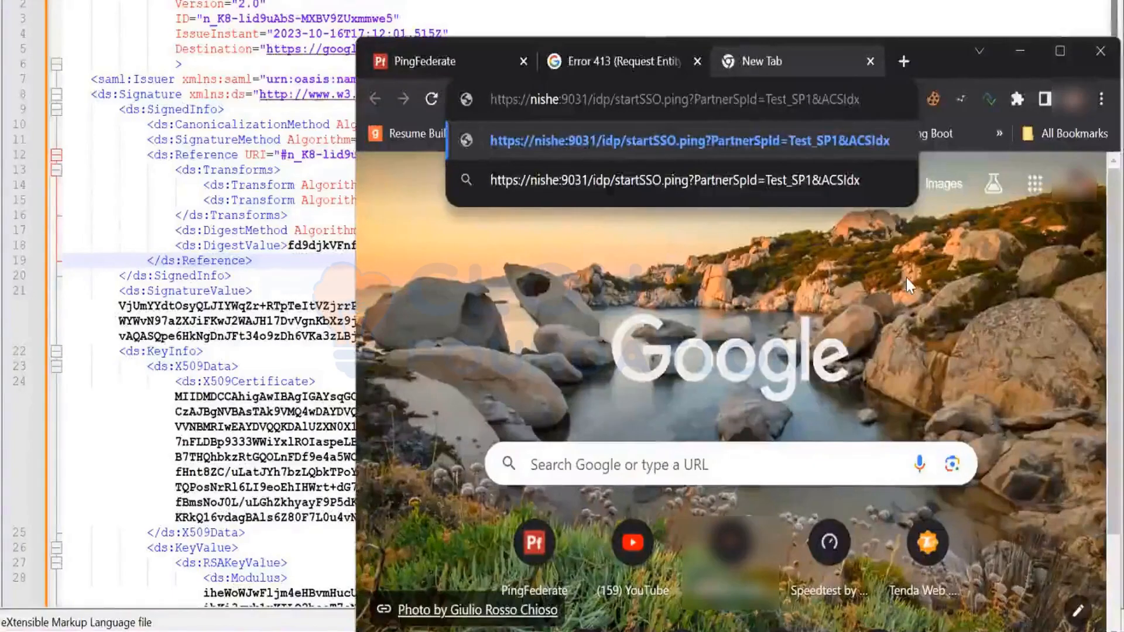
type("=1")
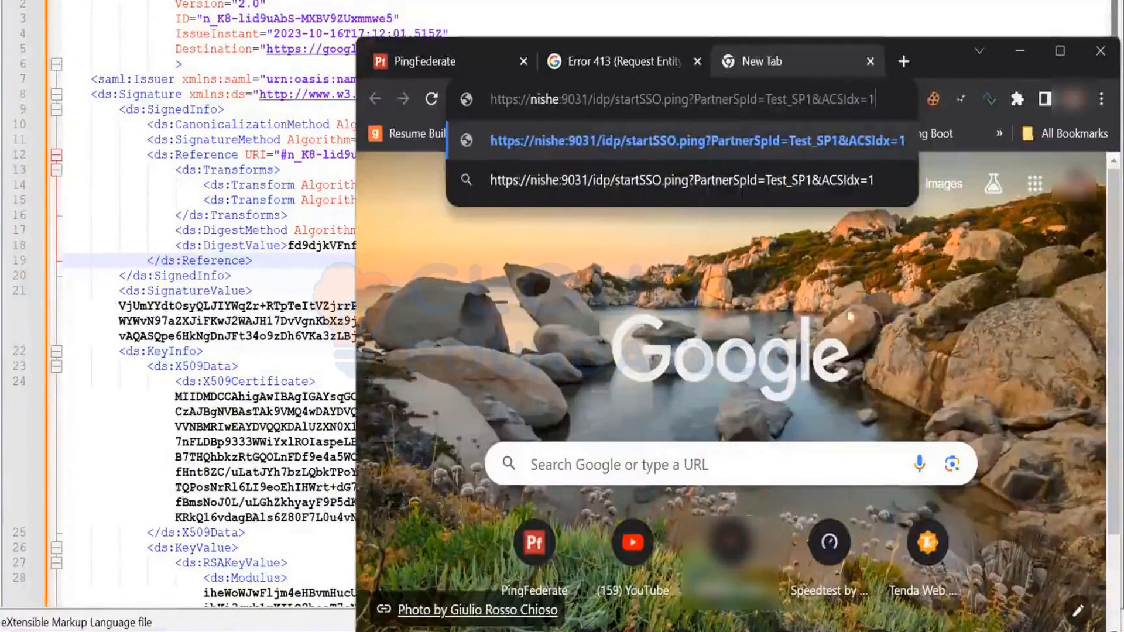
mouse_move(1062, 58)
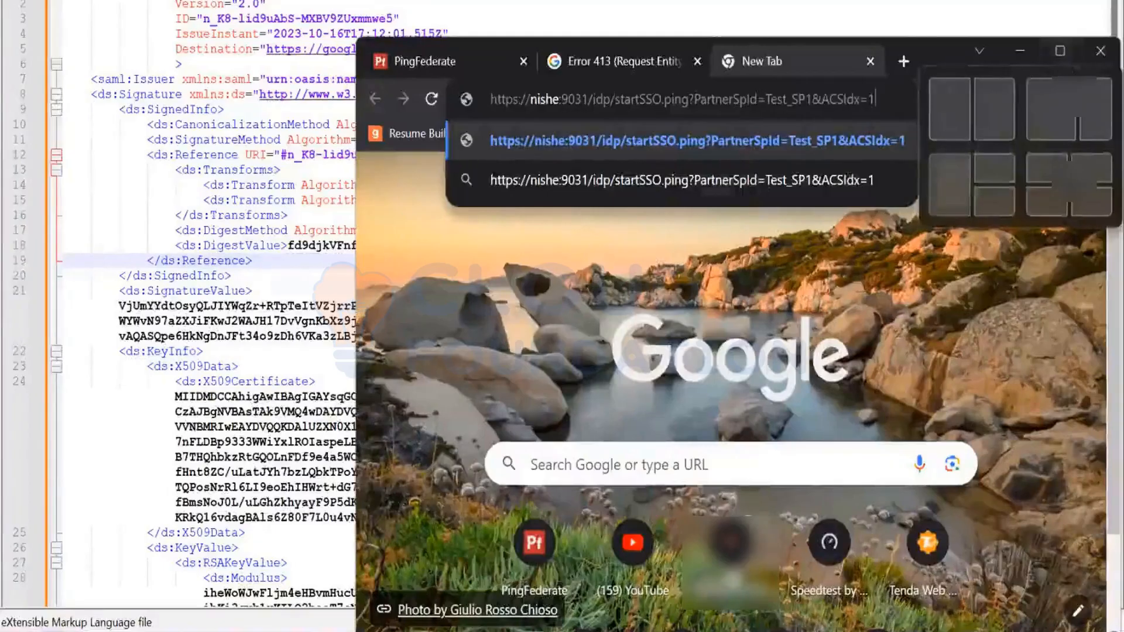
mouse_move(797, 631)
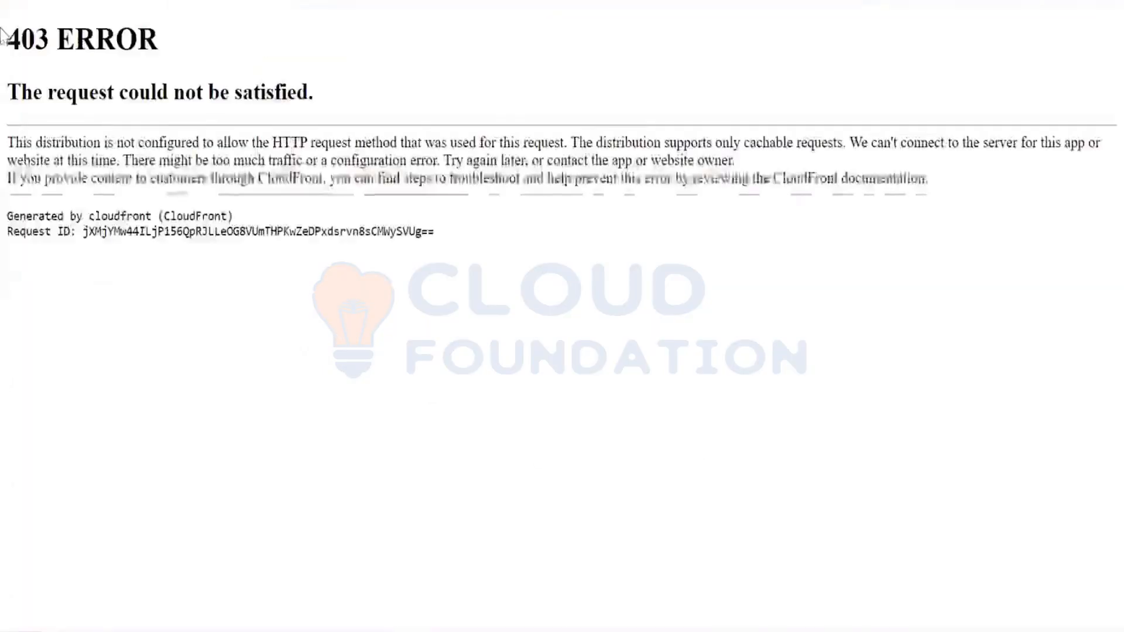
left_click_drag(9, 39, 403, 223)
left_click(402, 290)
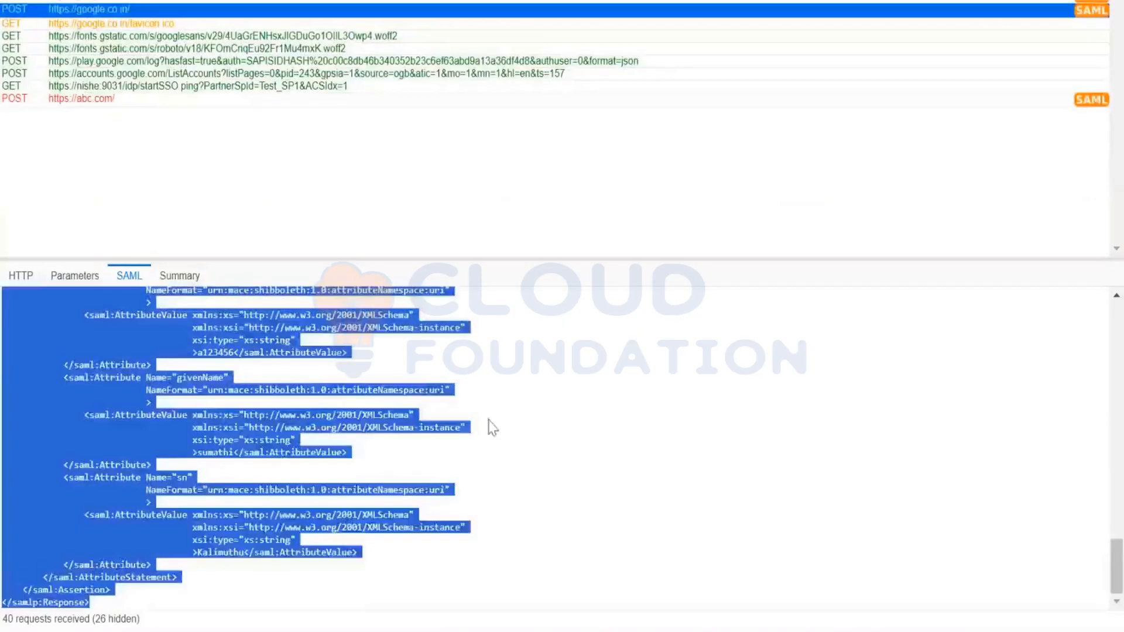
left_click(493, 428)
left_click(88, 100)
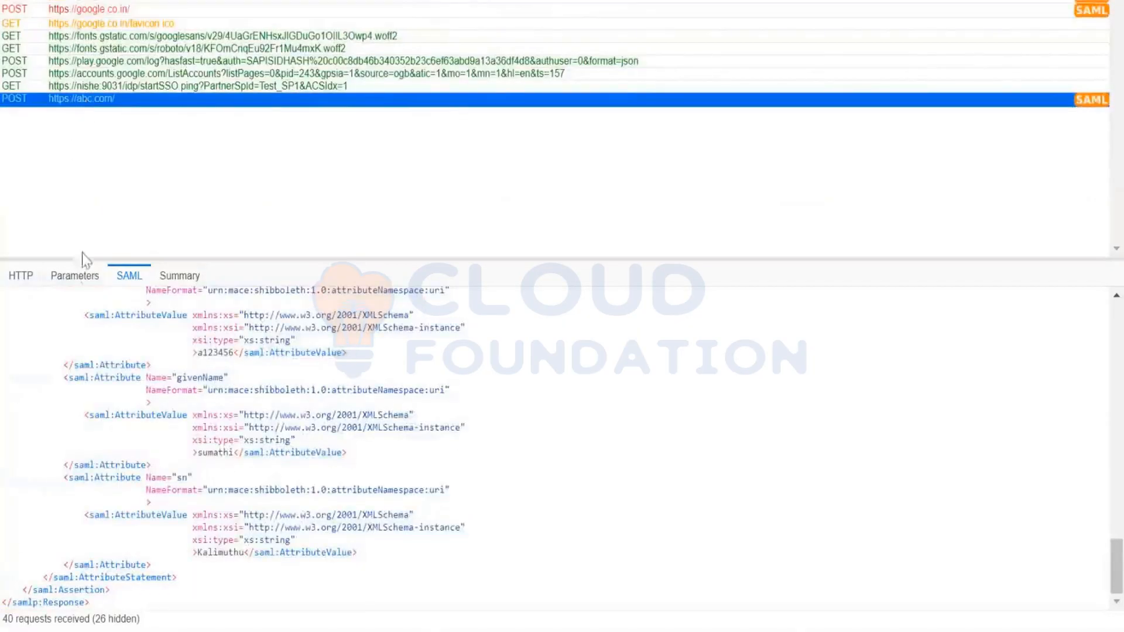
scroll(244, 491, "up", 10)
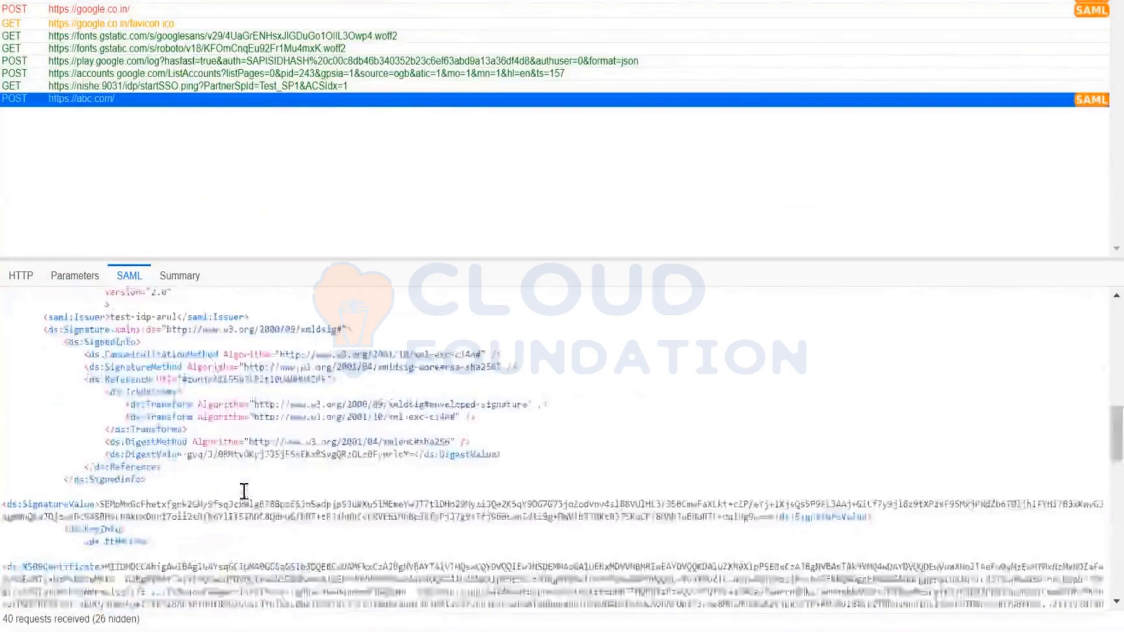
scroll(244, 492, "up", 3)
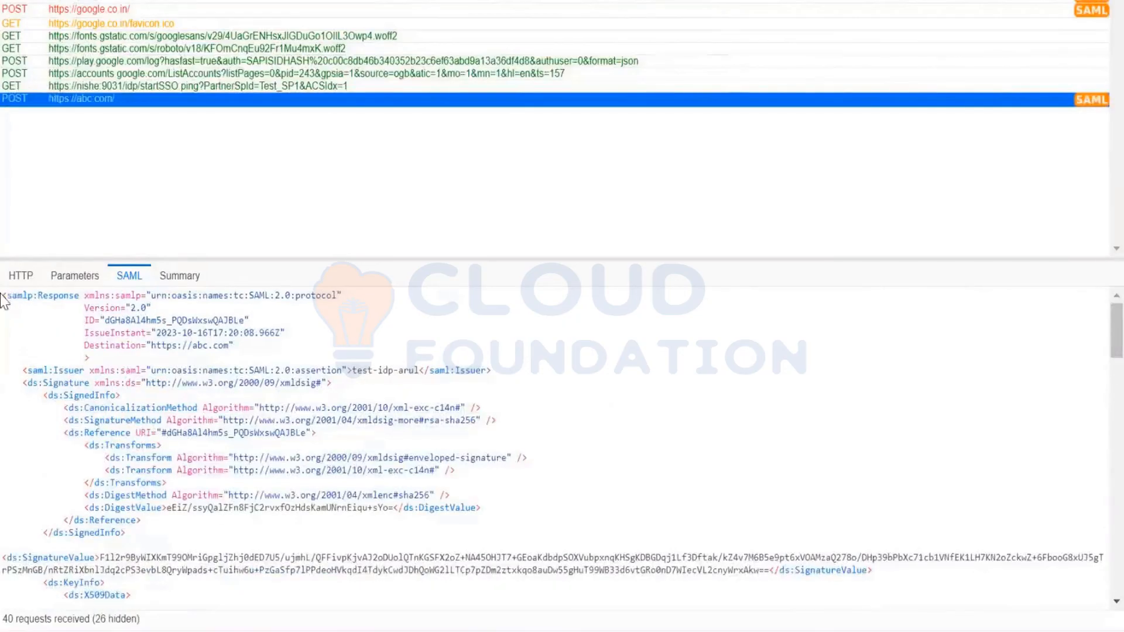
triple_click(22, 297)
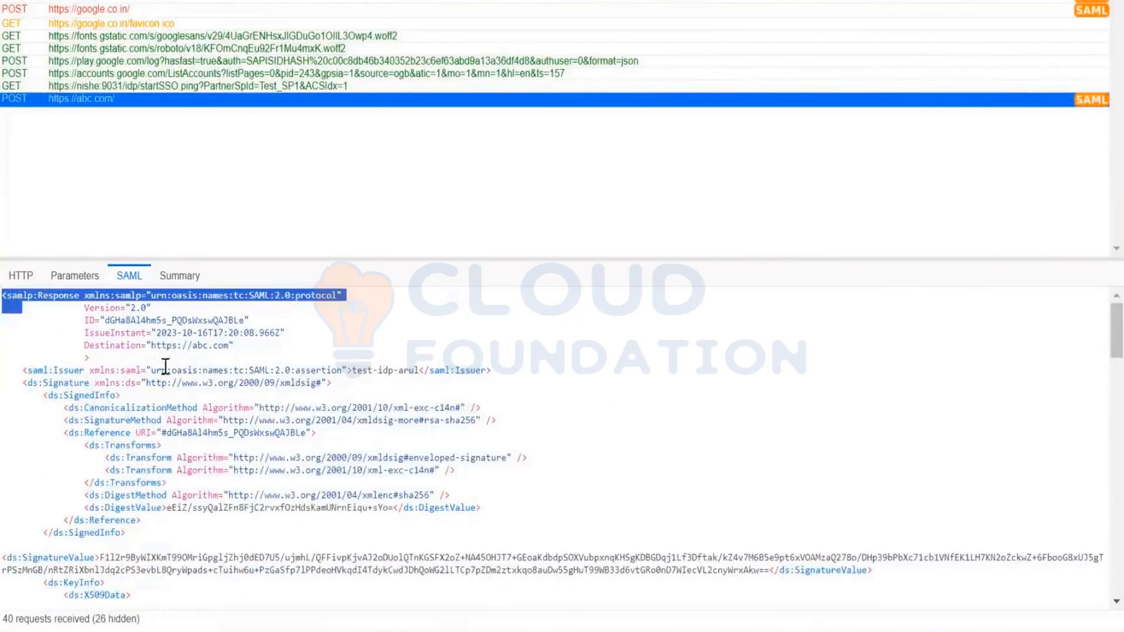
left_click_drag(146, 346, 234, 346)
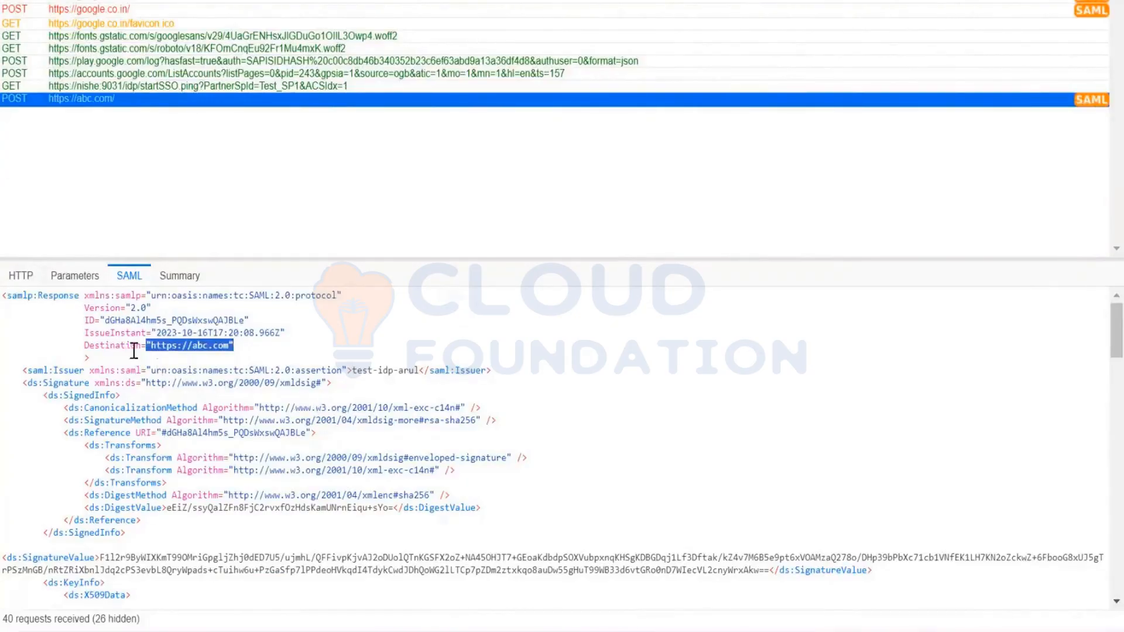
scroll(234, 375, "down", 3)
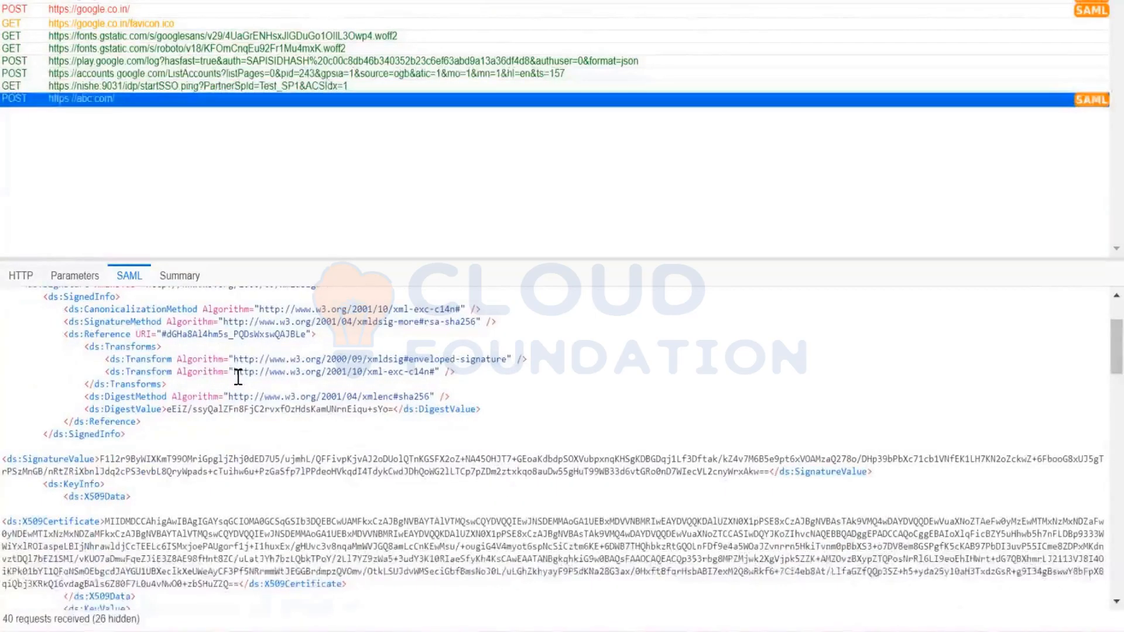
scroll(237, 377, "up", 3)
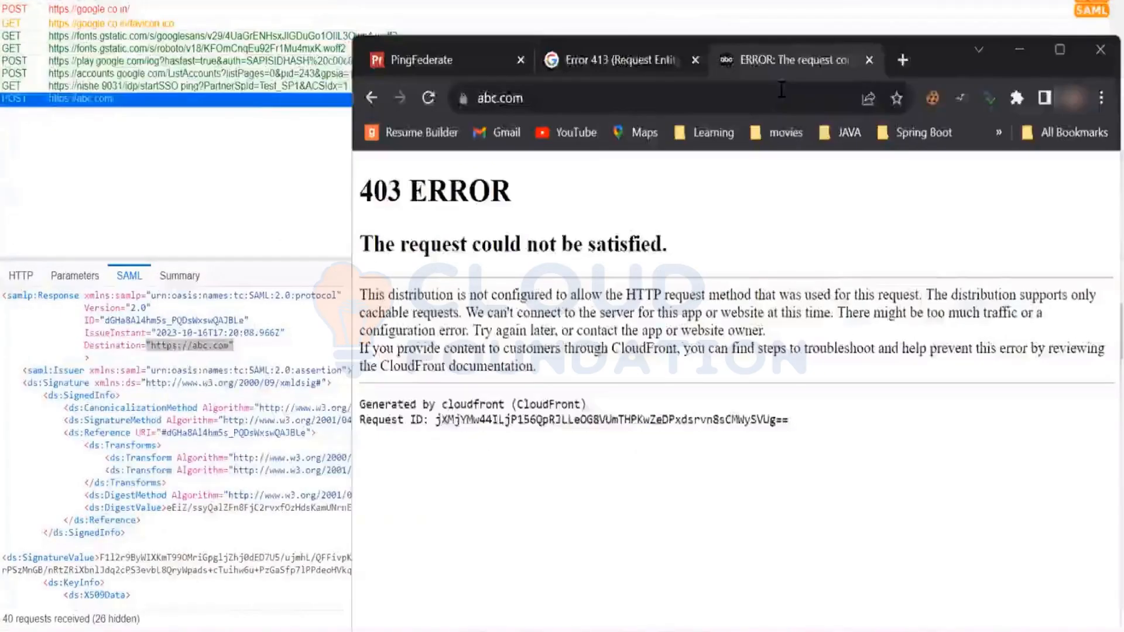
- Search the web for "saml request and response" in a new browser tab
key("ctrl+t")
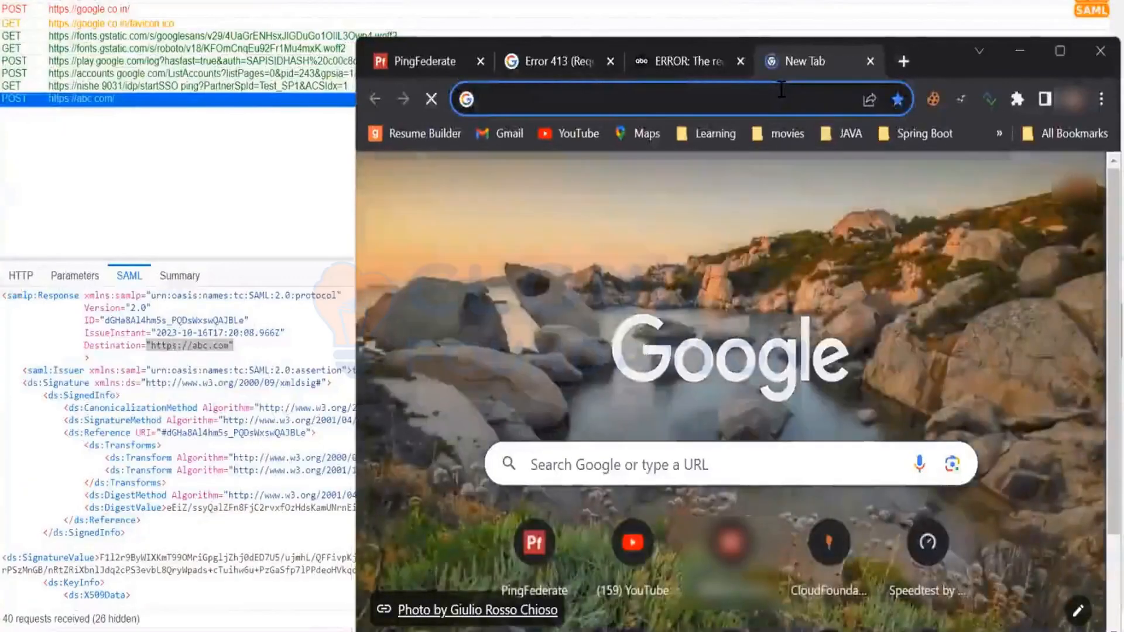
left_click(782, 90)
type("SAML request and")
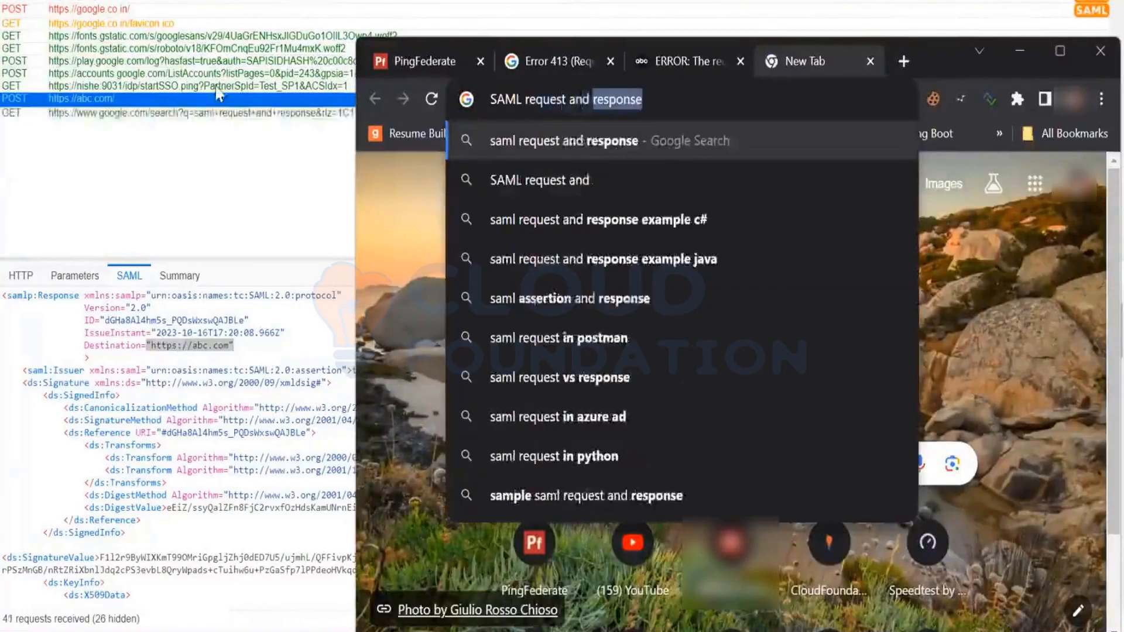
key("Return")
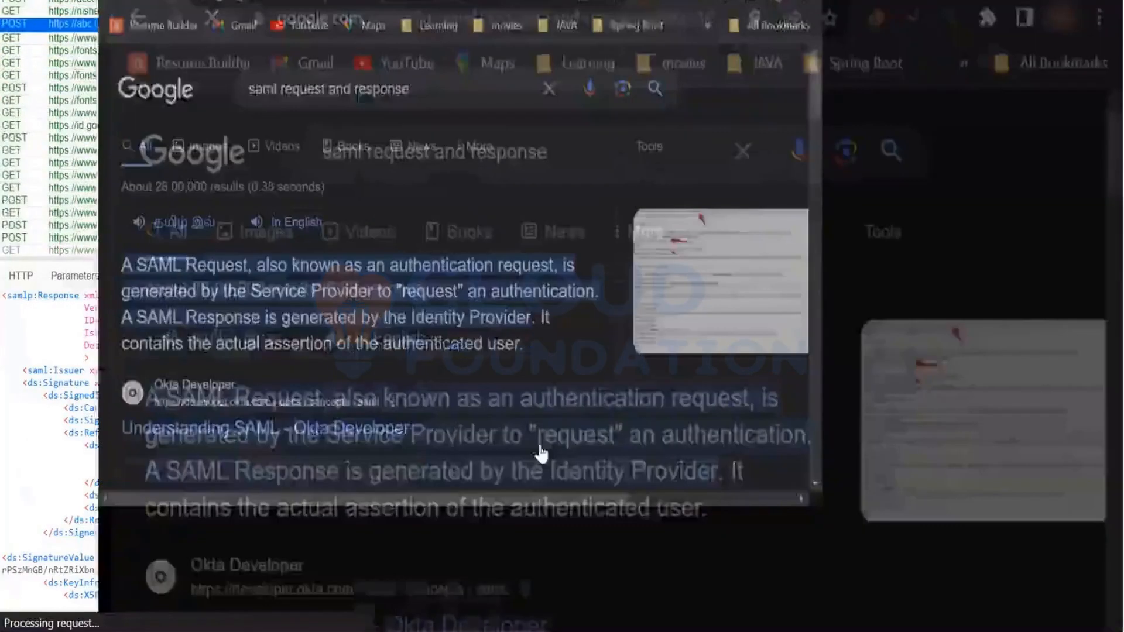
scroll(542, 452, "down", 3)
scroll(533, 455, "down", 6)
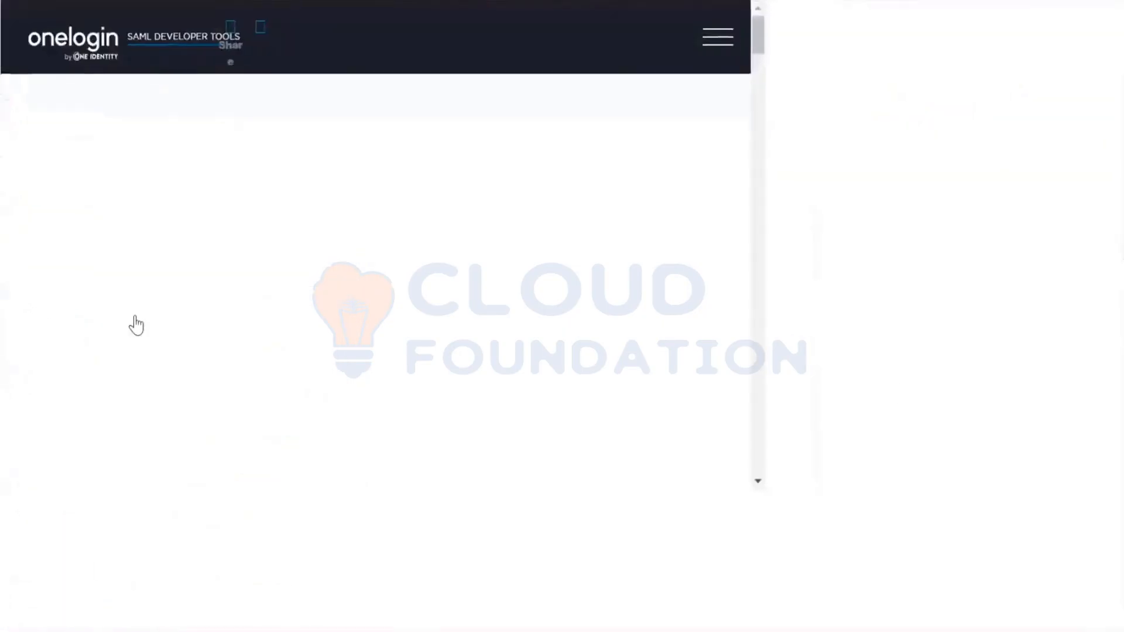
scroll(106, 328, "down", 5)
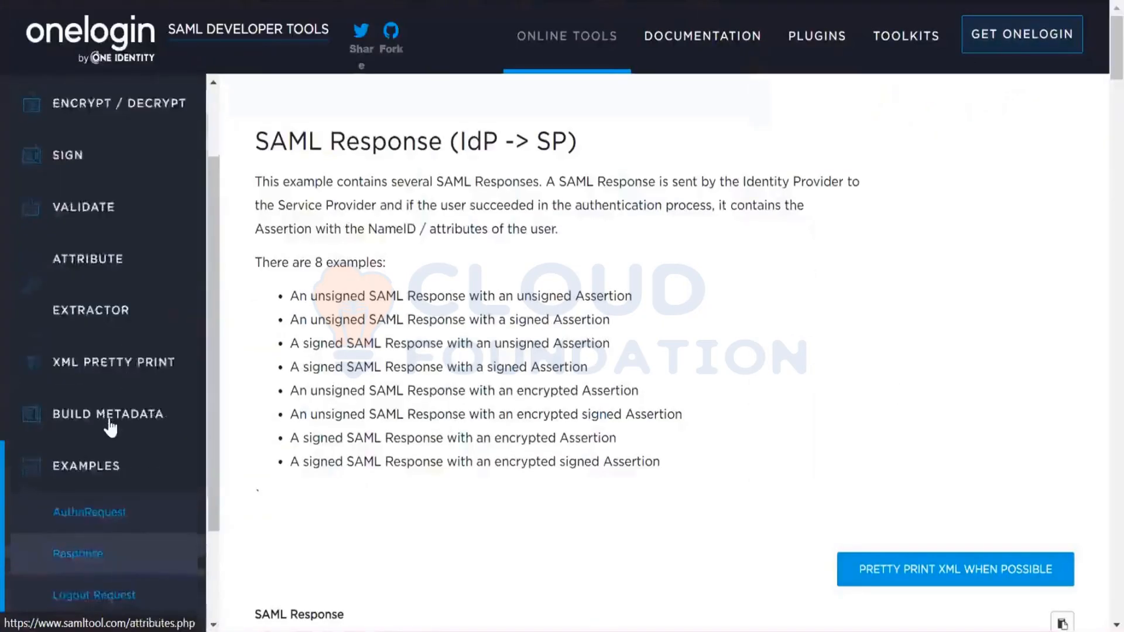
left_click(110, 419)
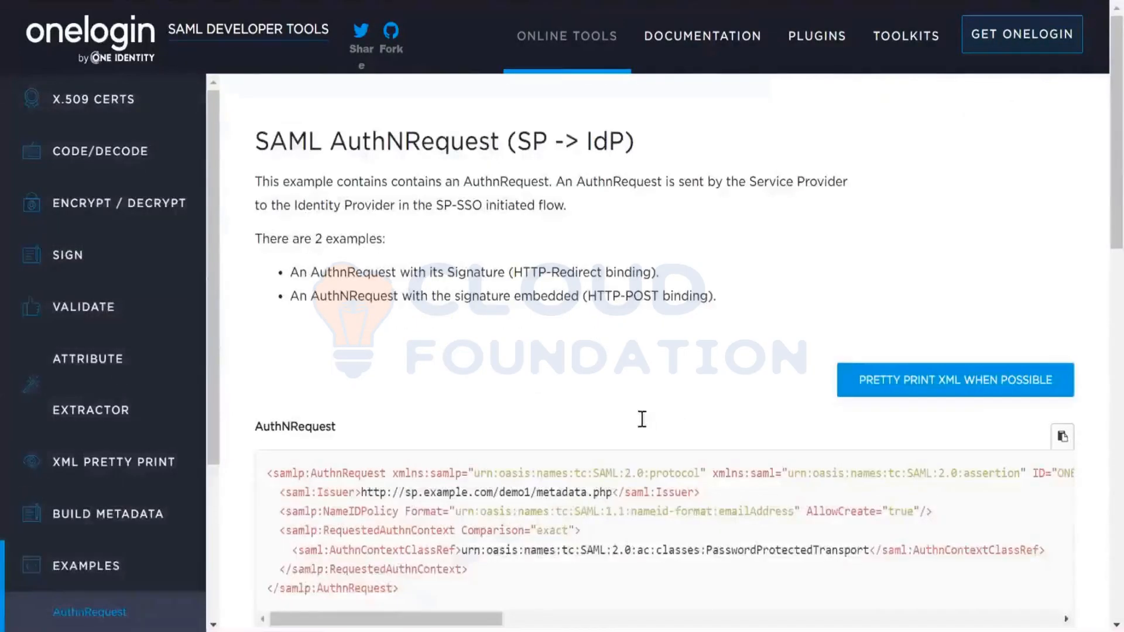
scroll(640, 419, "down", 3)
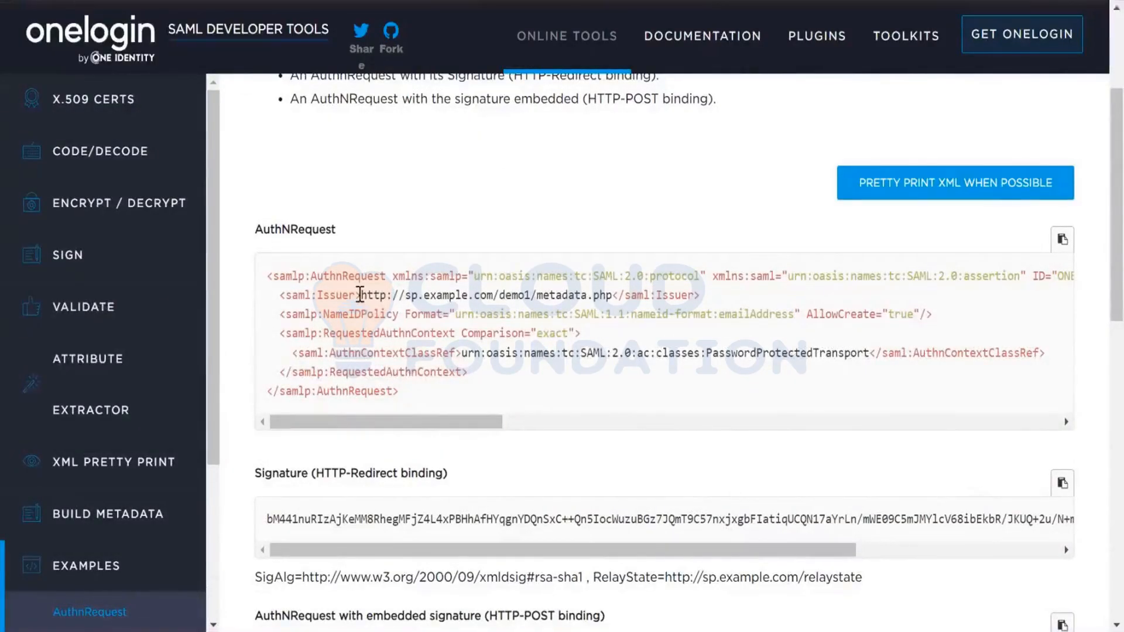
left_click_drag(360, 295, 615, 297)
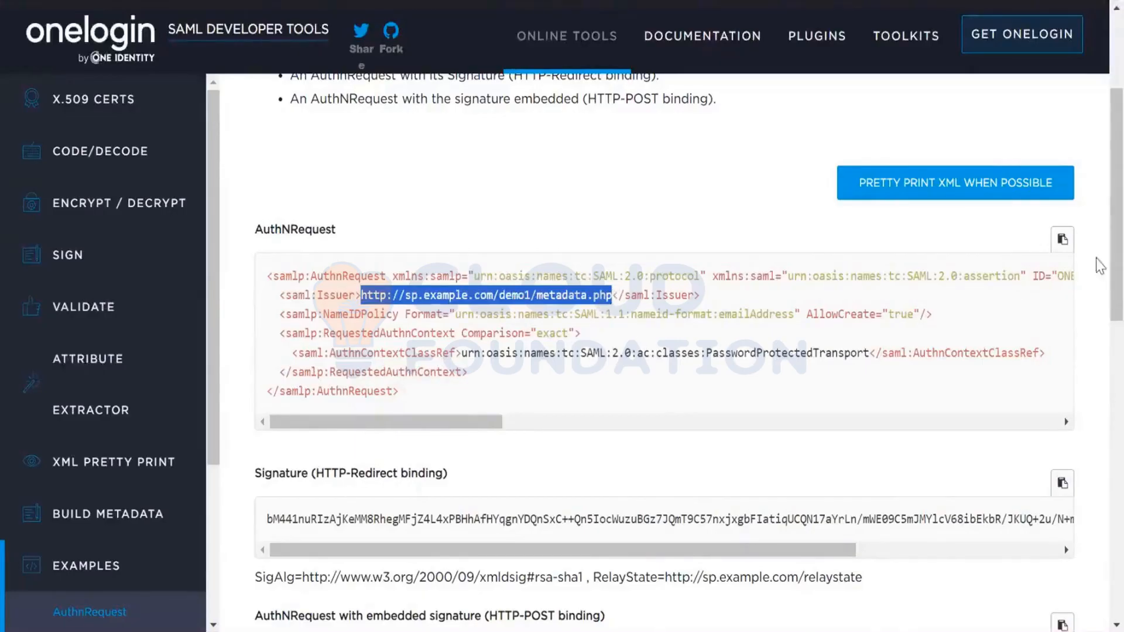
left_click_drag(498, 422, 1054, 416)
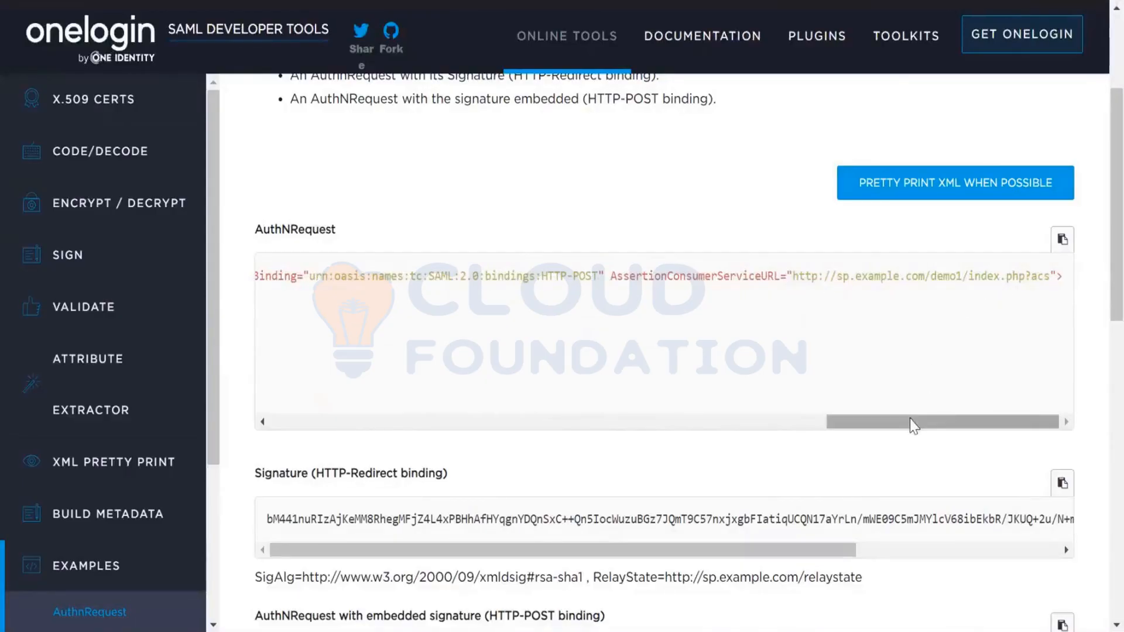
left_click_drag(904, 421, 854, 421)
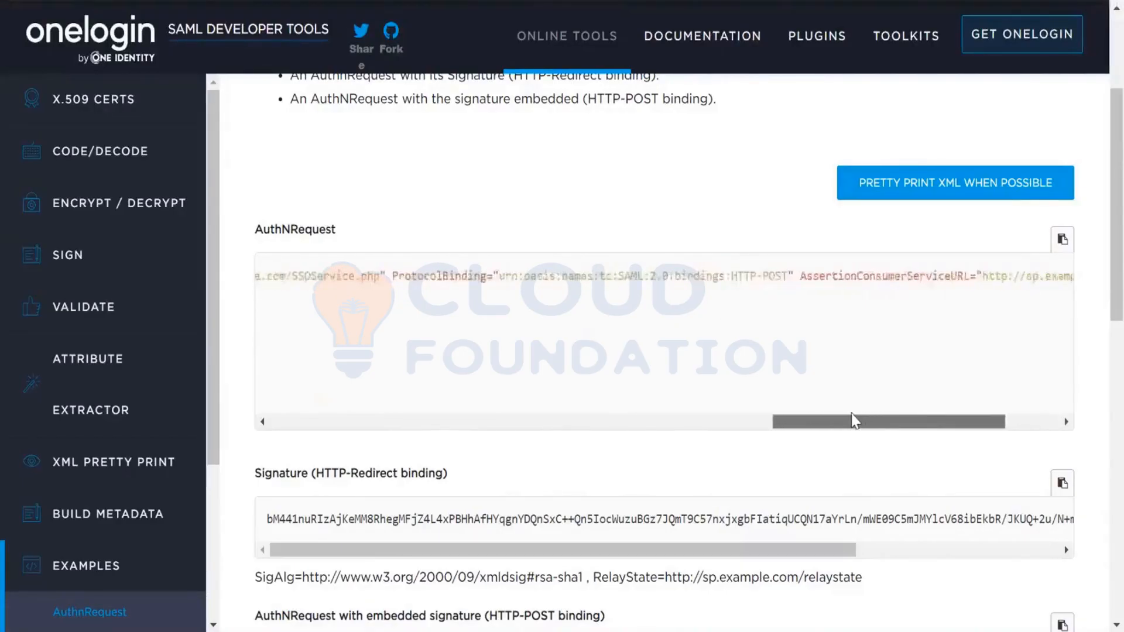
left_click_drag(854, 416, 732, 400)
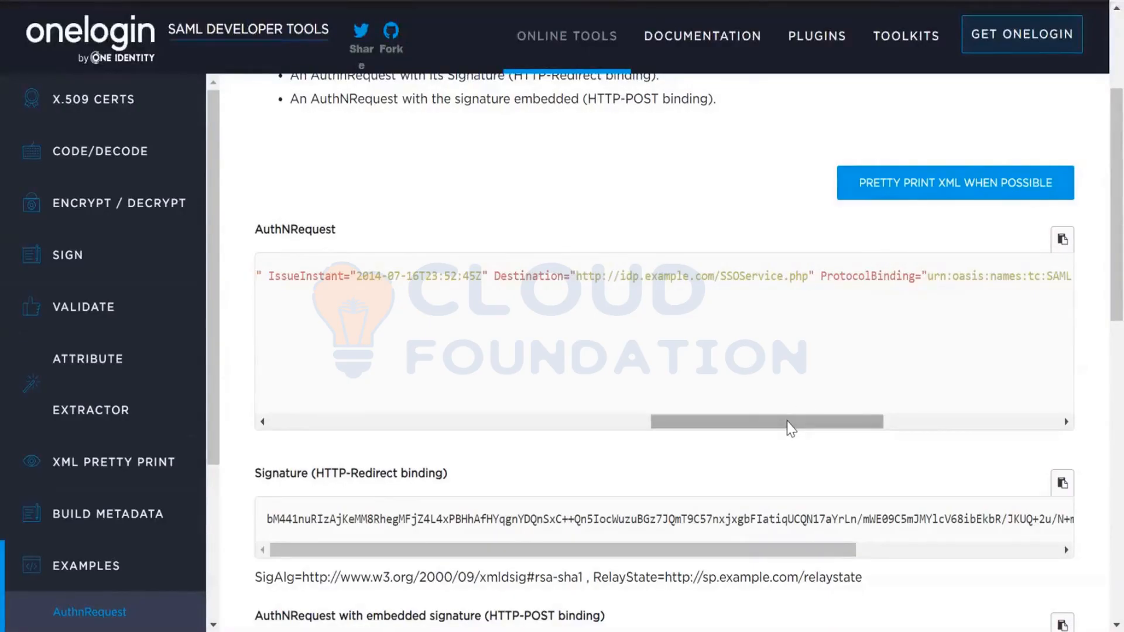
left_click_drag(791, 427, 809, 427)
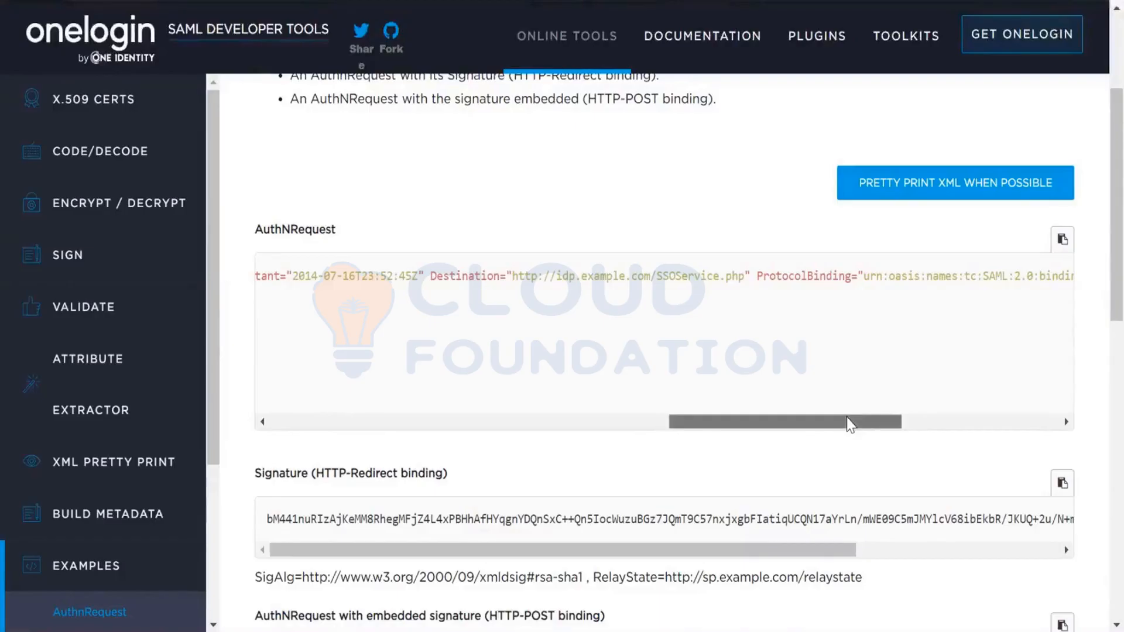
mouse_move(849, 423)
left_mouse_down()
mouse_move(1033, 426)
mouse_move(869, 425)
left_mouse_up()
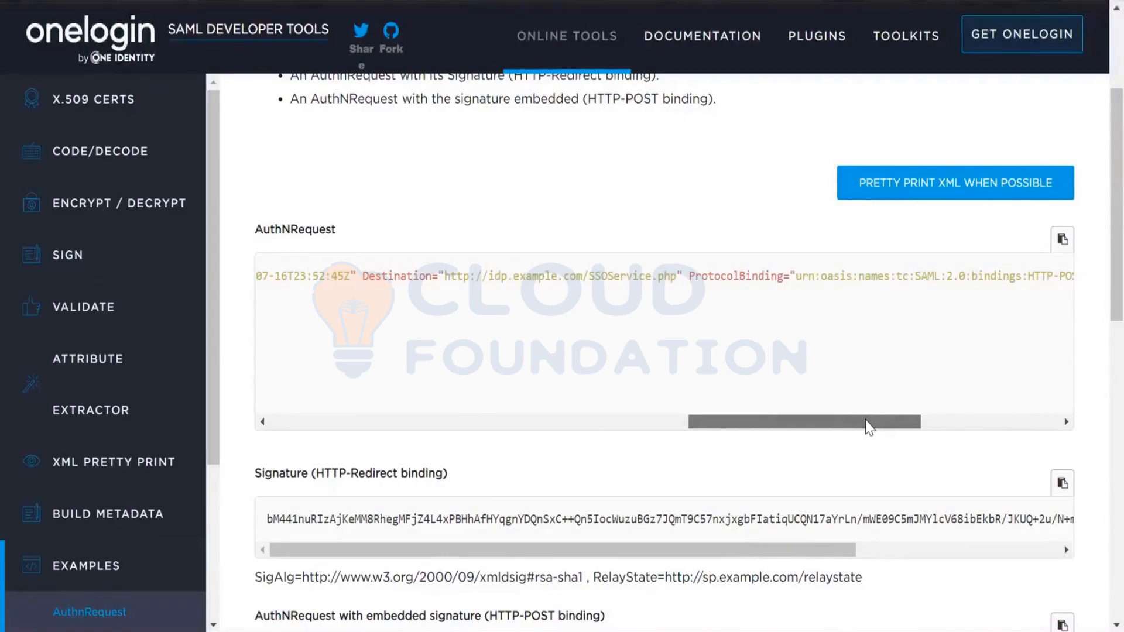
left_click_drag(868, 428, 818, 418)
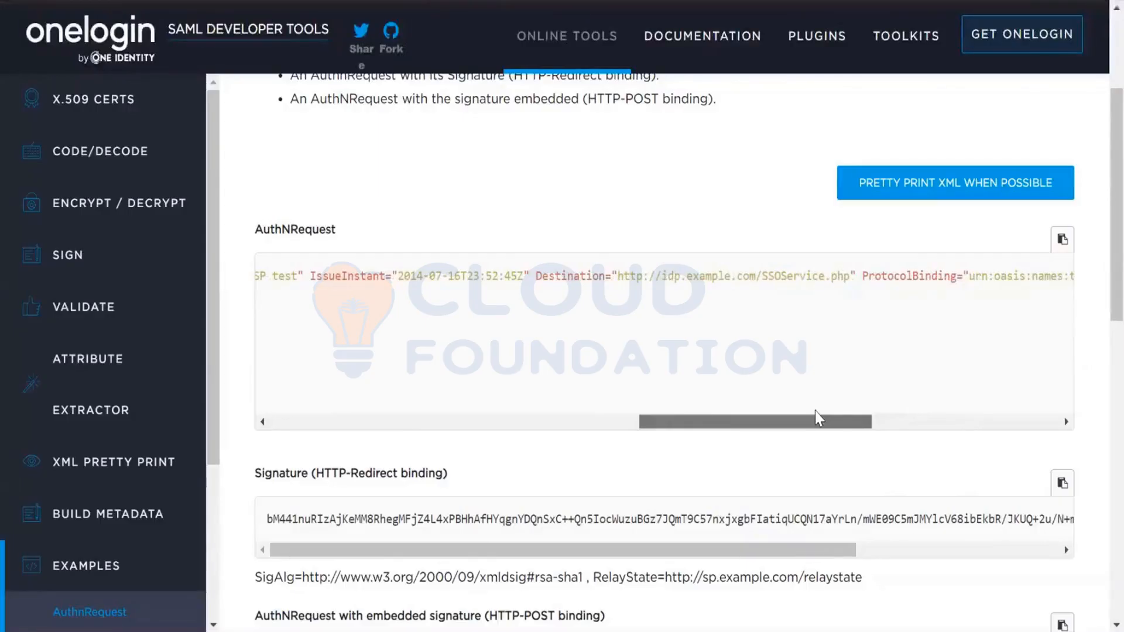
left_click_drag(815, 411, 1029, 444)
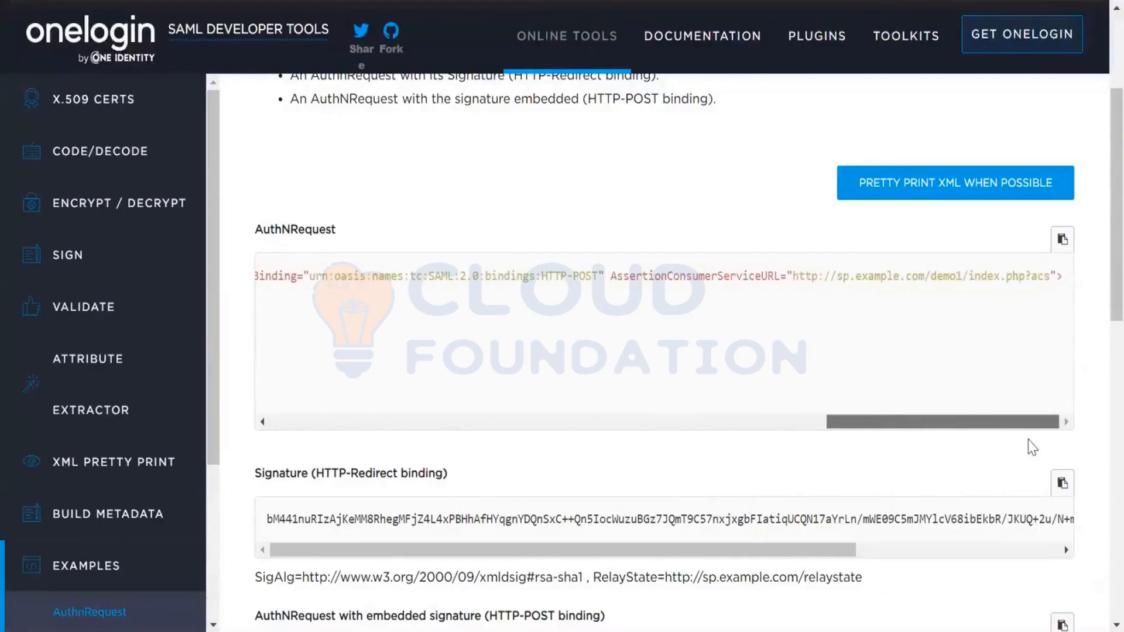
left_click_drag(1032, 448, 853, 451)
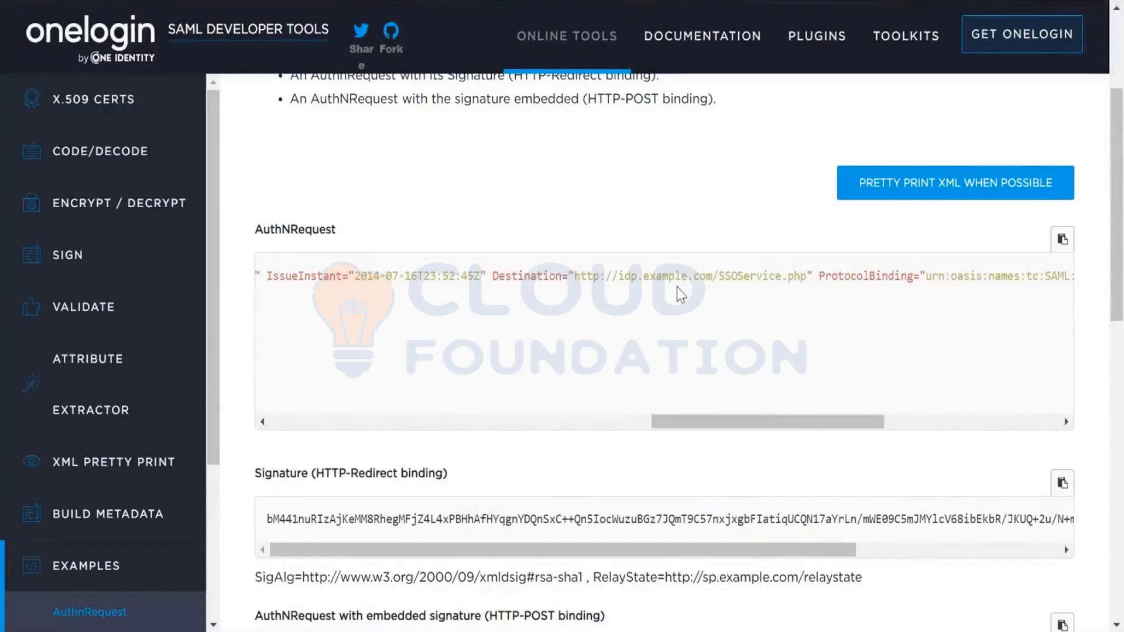
left_click_drag(785, 430, 961, 457)
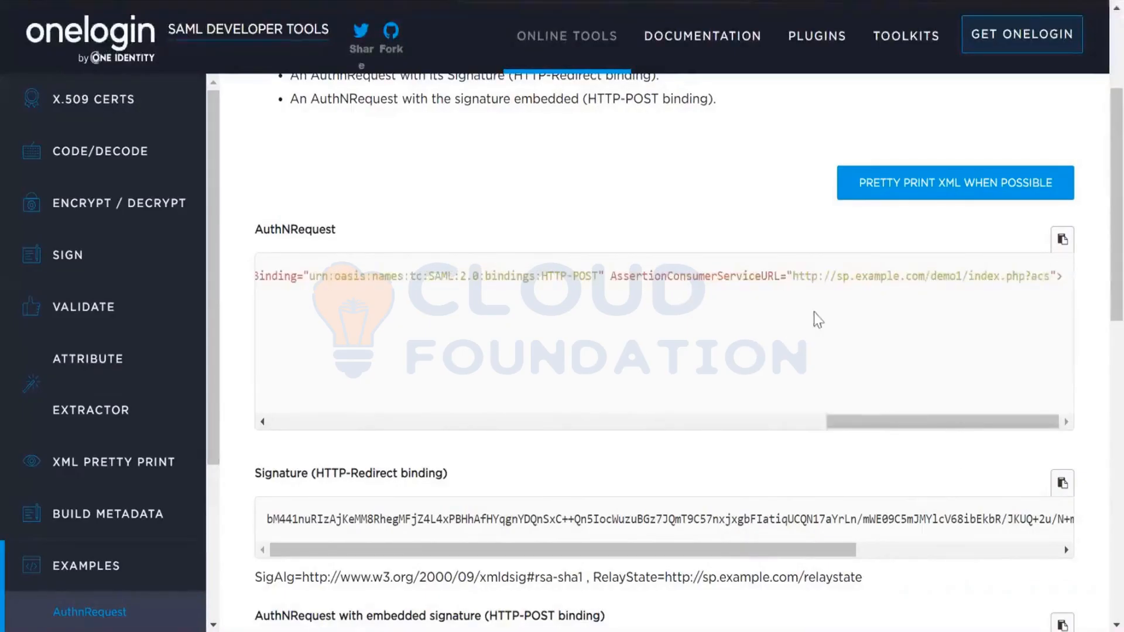
left_click_drag(876, 276, 1052, 285)
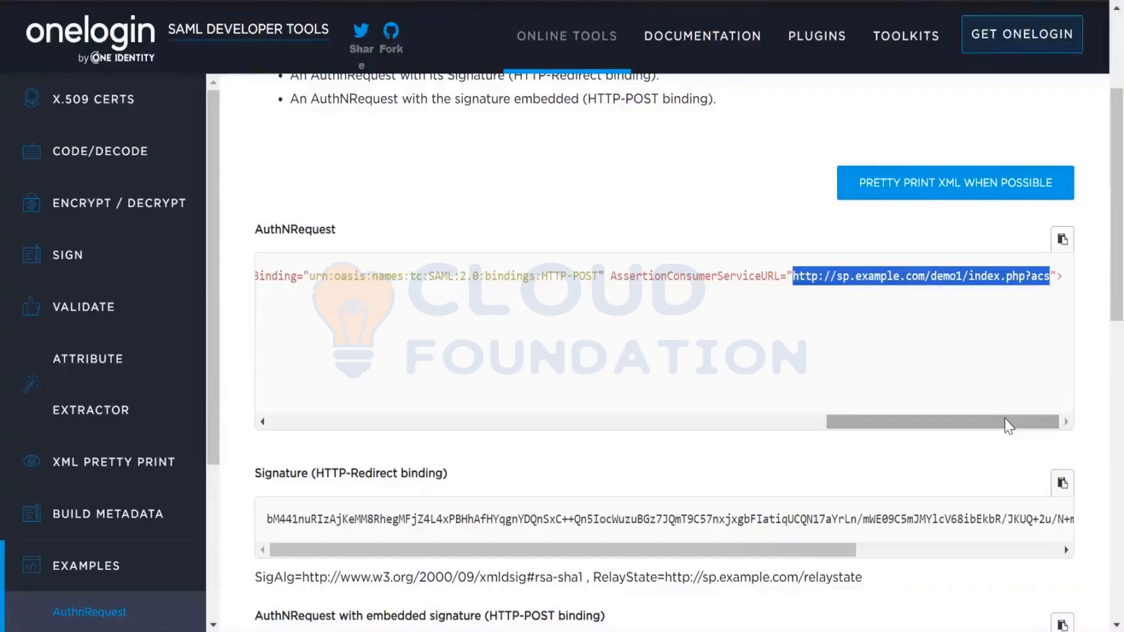
- Review the AuthNRequest attributes from the AssertionConsumerServiceURL back to the request's beginning
left_click_drag(1009, 426, 972, 396)
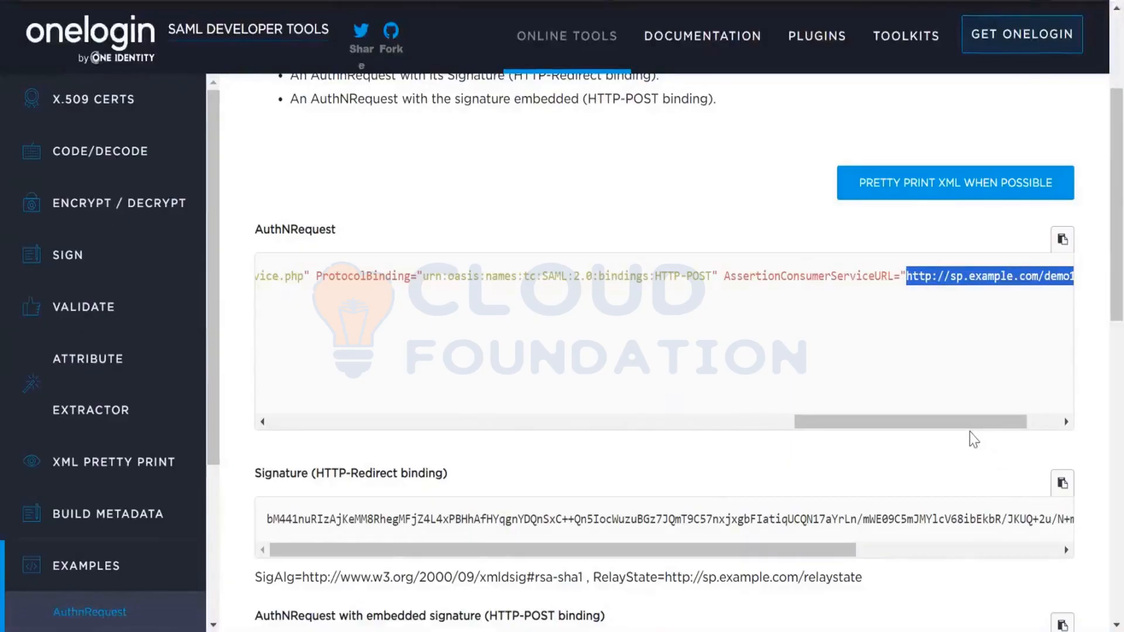
left_click_drag(972, 427, 1005, 427)
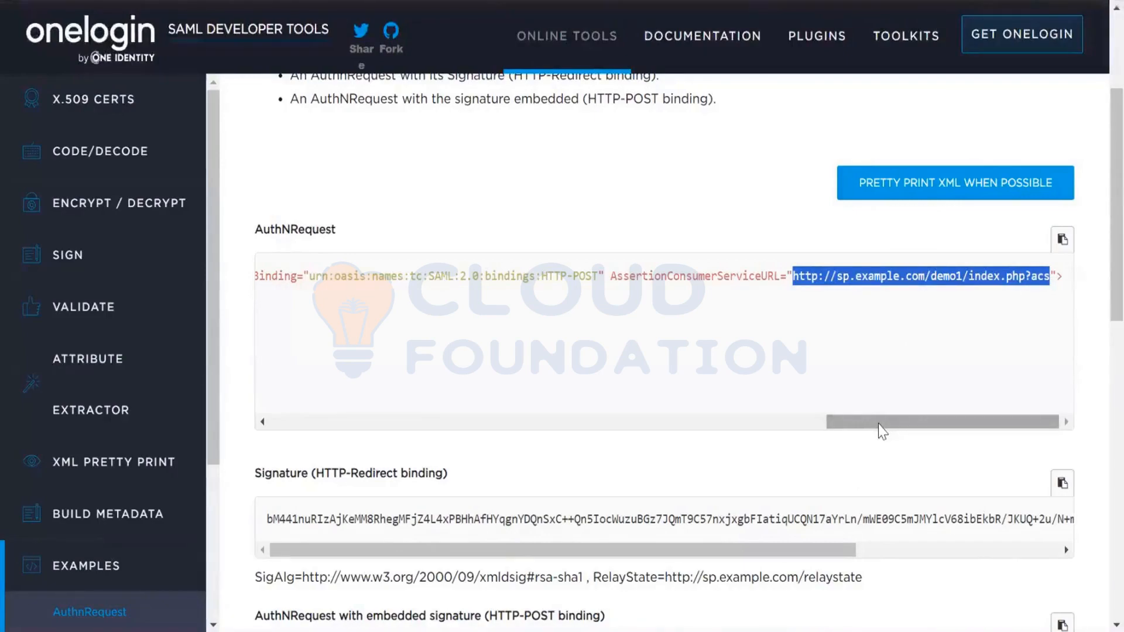
left_click_drag(880, 422, 366, 424)
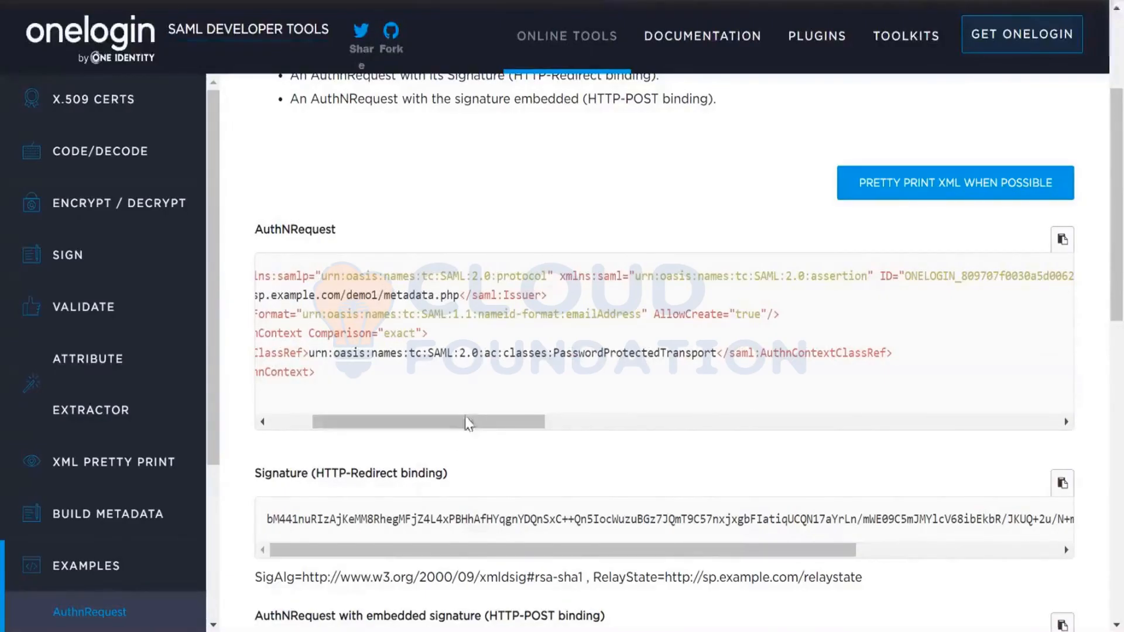
left_click_drag(468, 422, 409, 434)
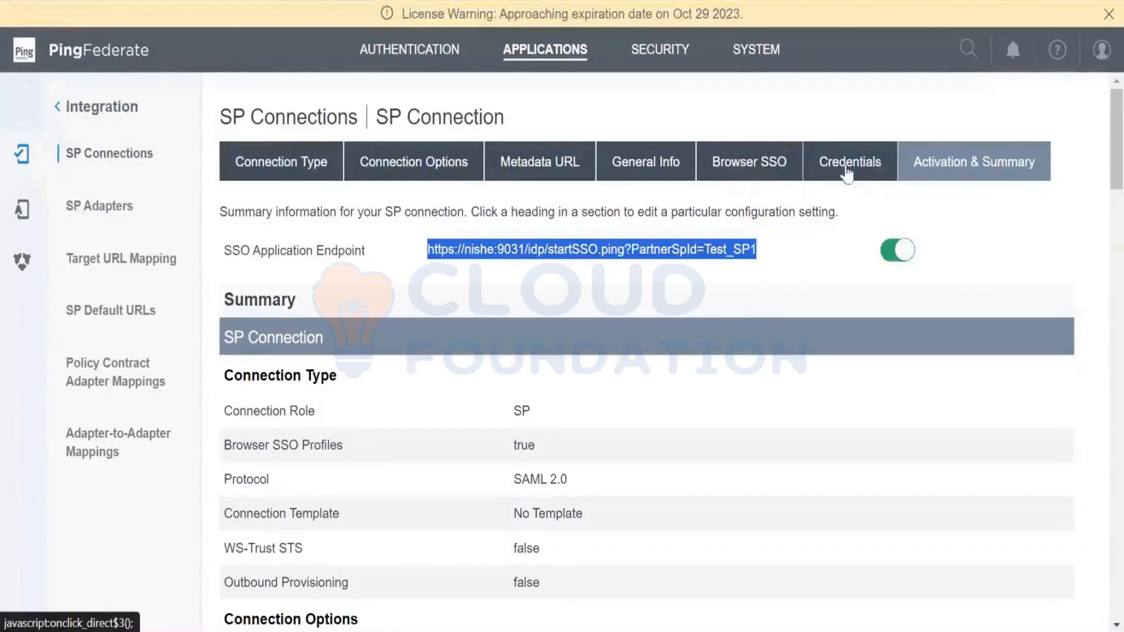
- Switch to PingFederate, view the Assertion Consumer Service URLs in the SP connection's Browser SSO protocol settings, and leave without changes
scroll(1100, 209, "down", 10)
scroll(1100, 209, "up", 10)
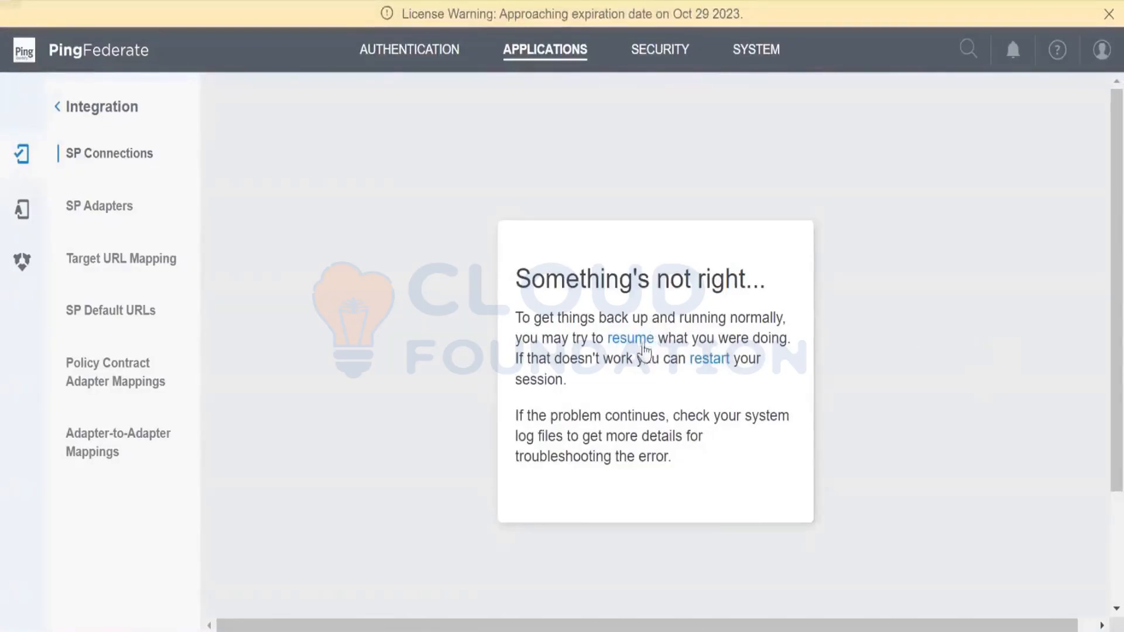
left_click(644, 345)
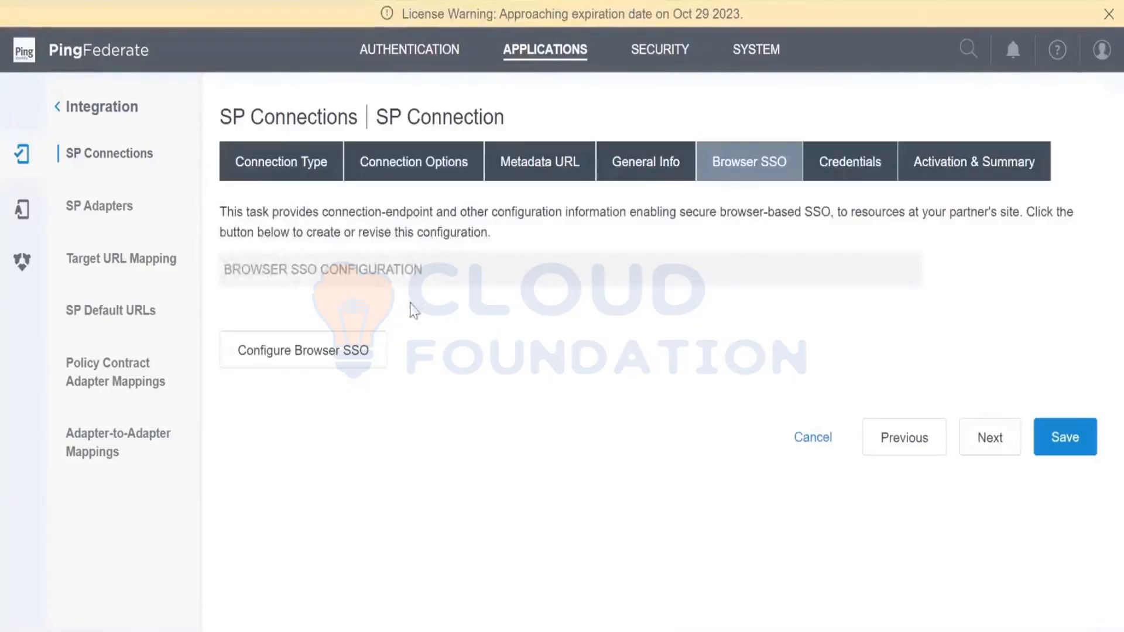
left_click(338, 349)
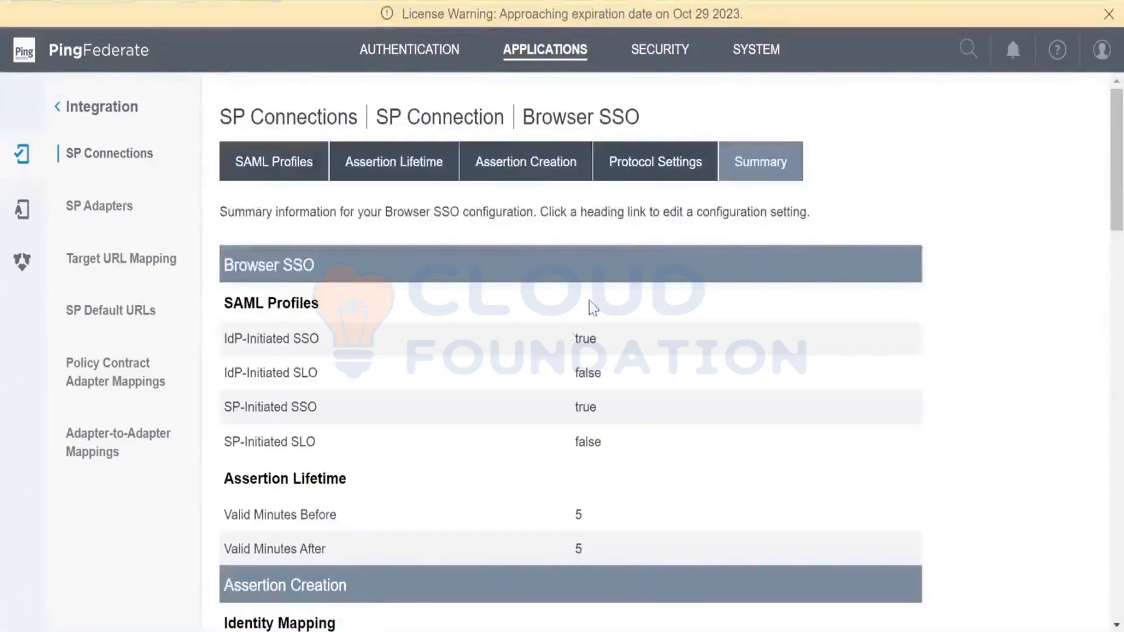
left_click(683, 175)
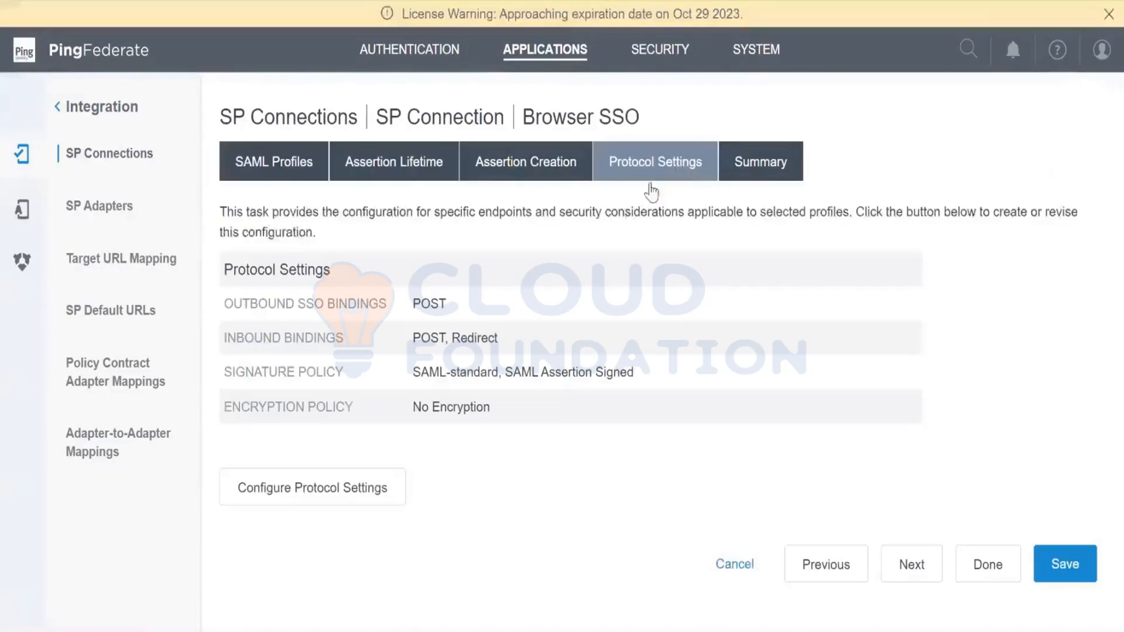
left_click(293, 498)
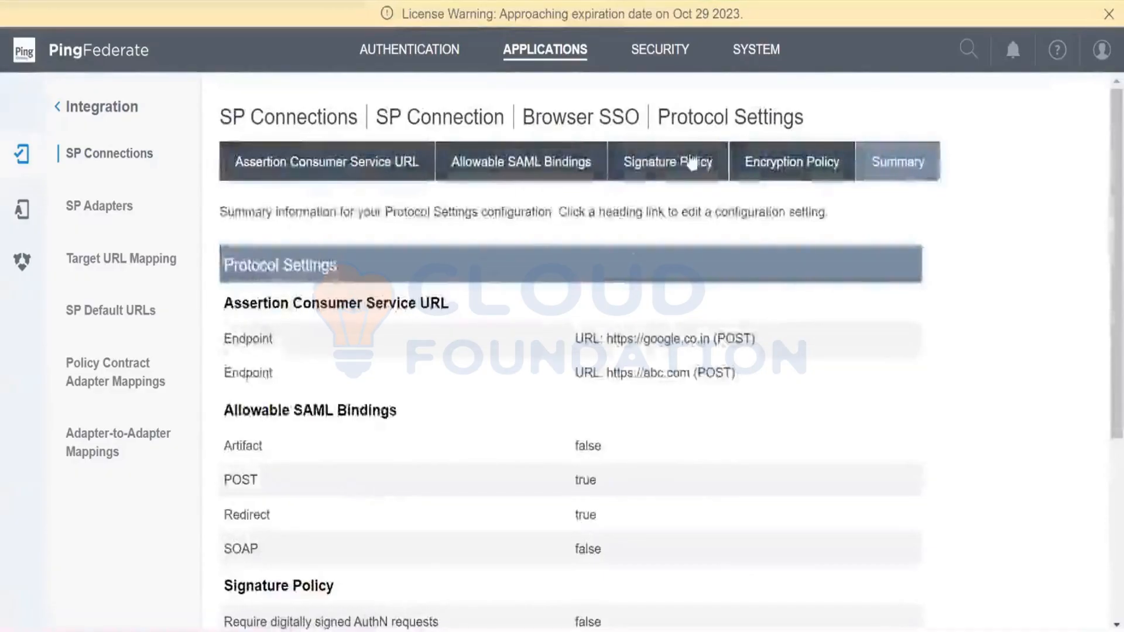
left_click(527, 164)
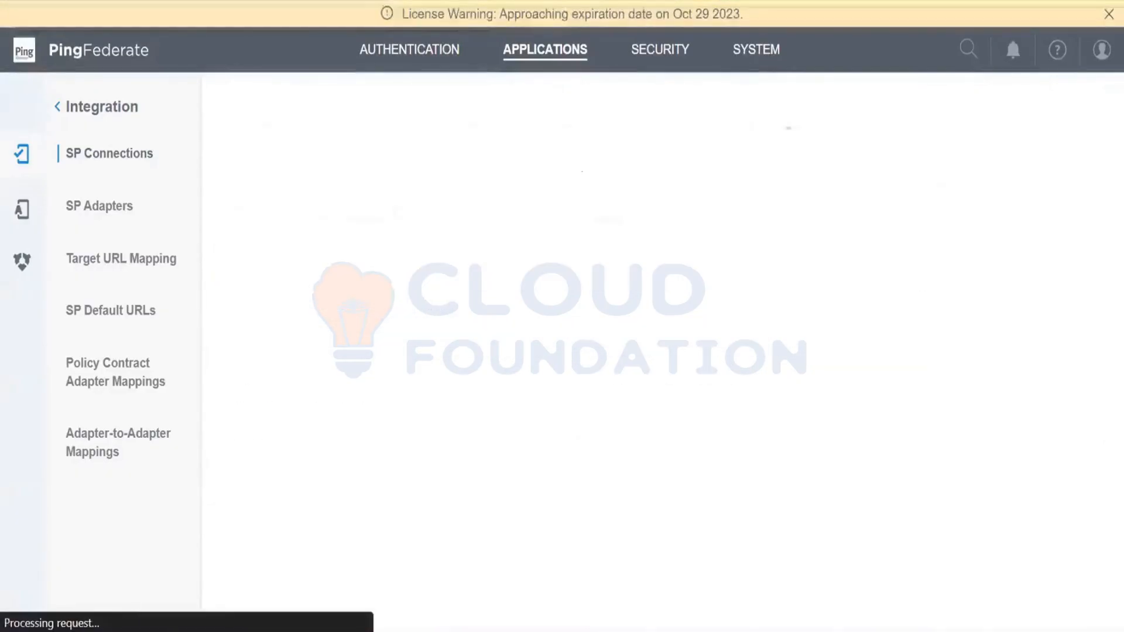
left_click(363, 166)
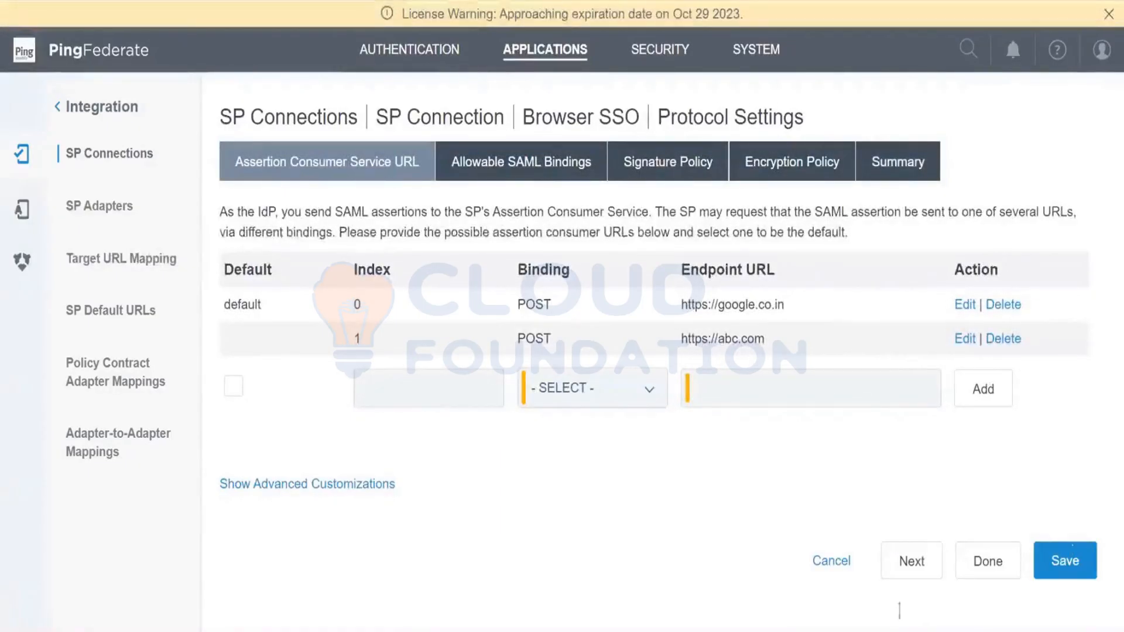
left_click(832, 562)
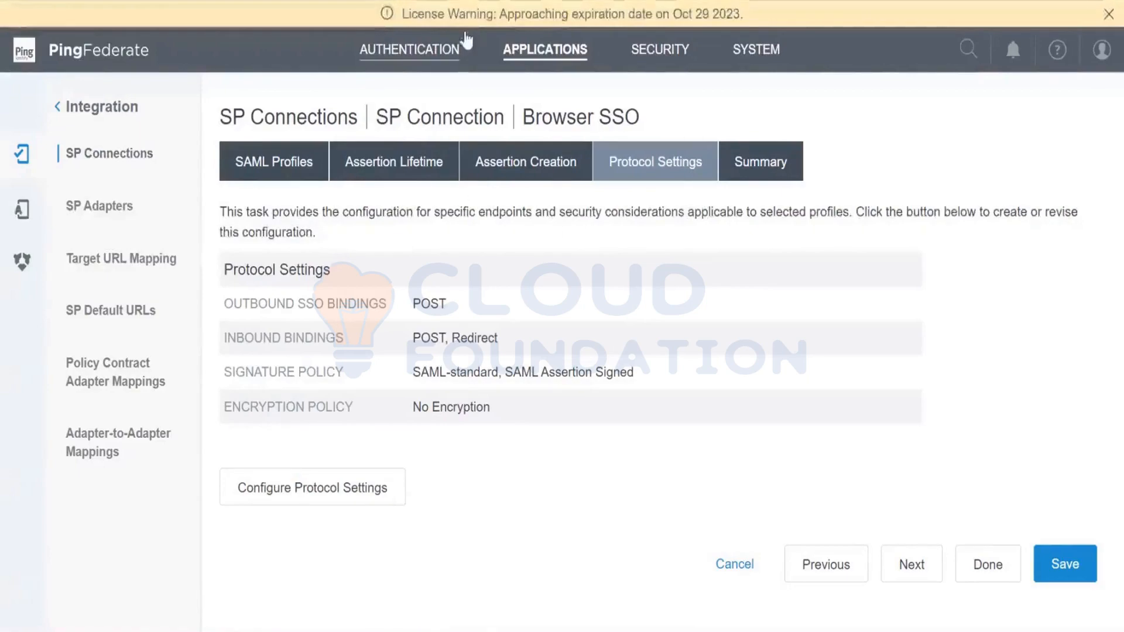
- Return to the SP Connections list and highlight the connection name and connection ID of Test_SP1
left_click(503, 49)
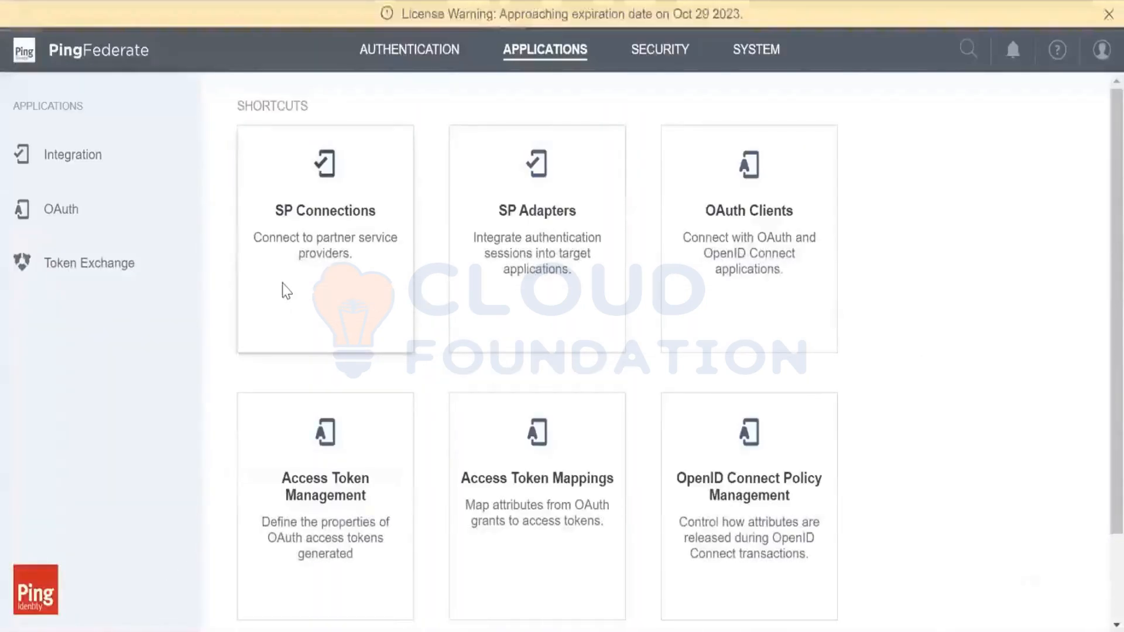
left_click(283, 289)
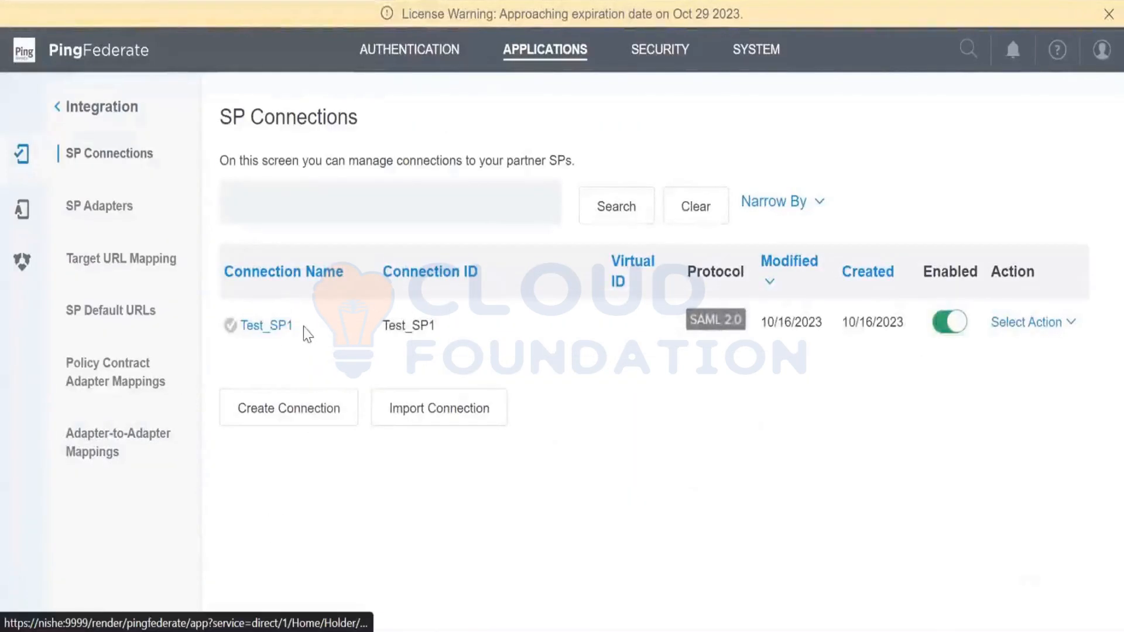
left_click_drag(290, 326, 242, 342)
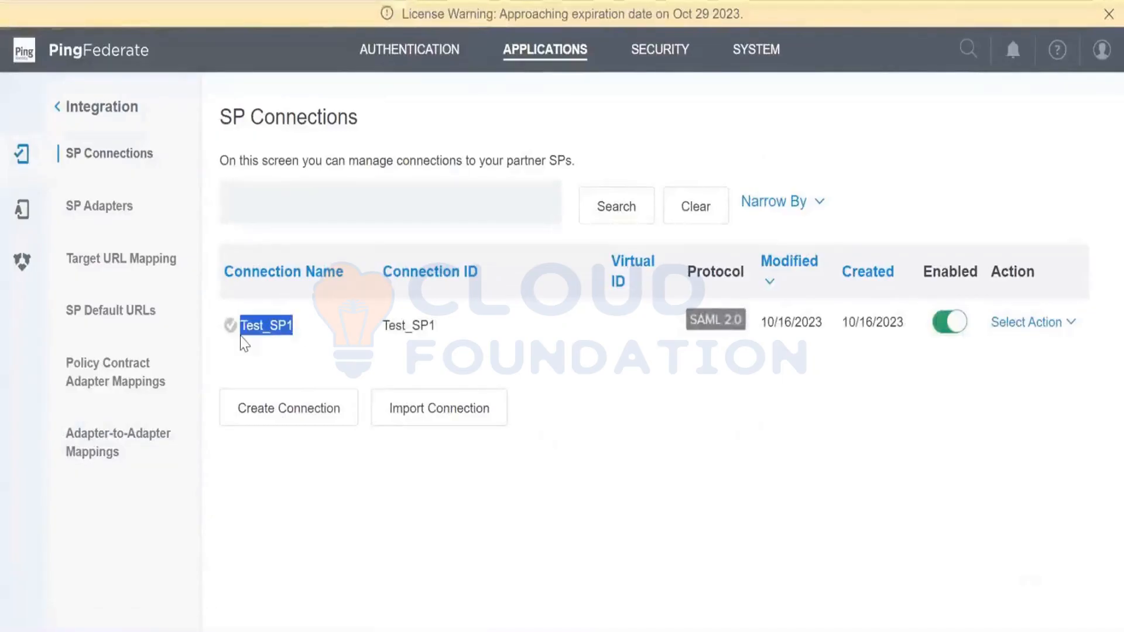
left_click(247, 368)
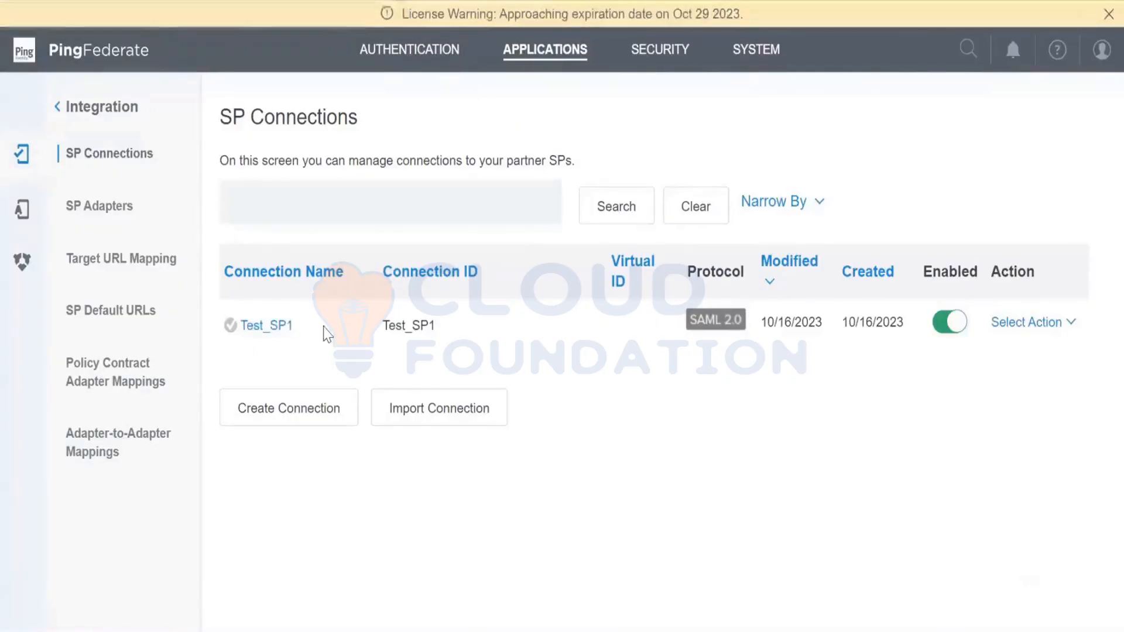
left_click_drag(386, 327, 441, 329)
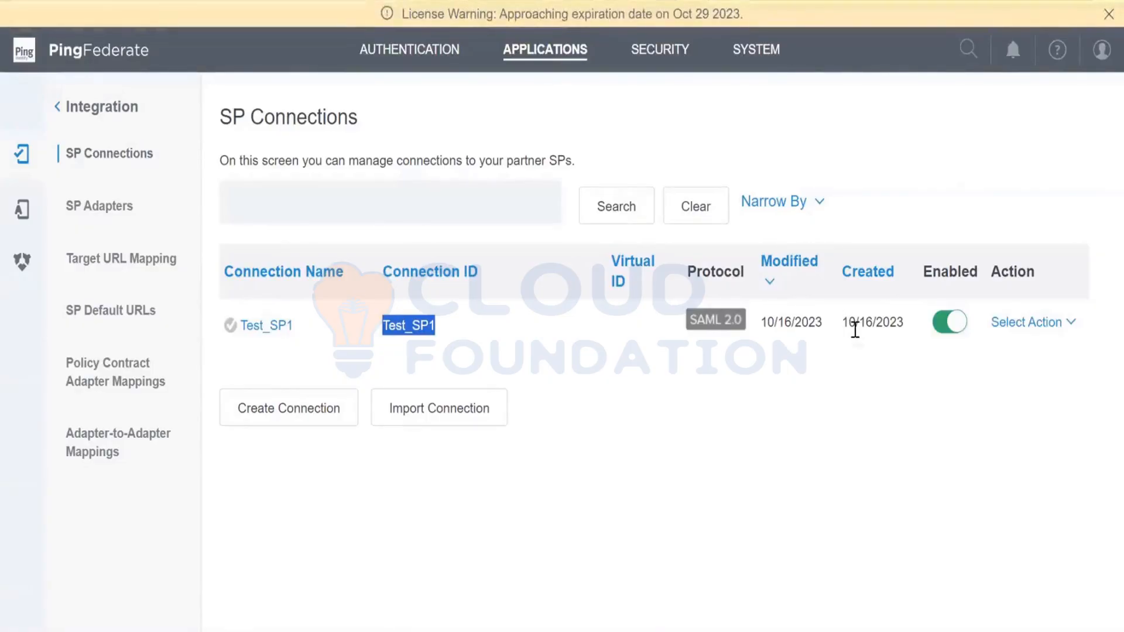
mouse_move(854, 330)
- Open the Test_SP1 connection, view its digital signature credential, and open its Browser SSO configuration summary
left_click(266, 331)
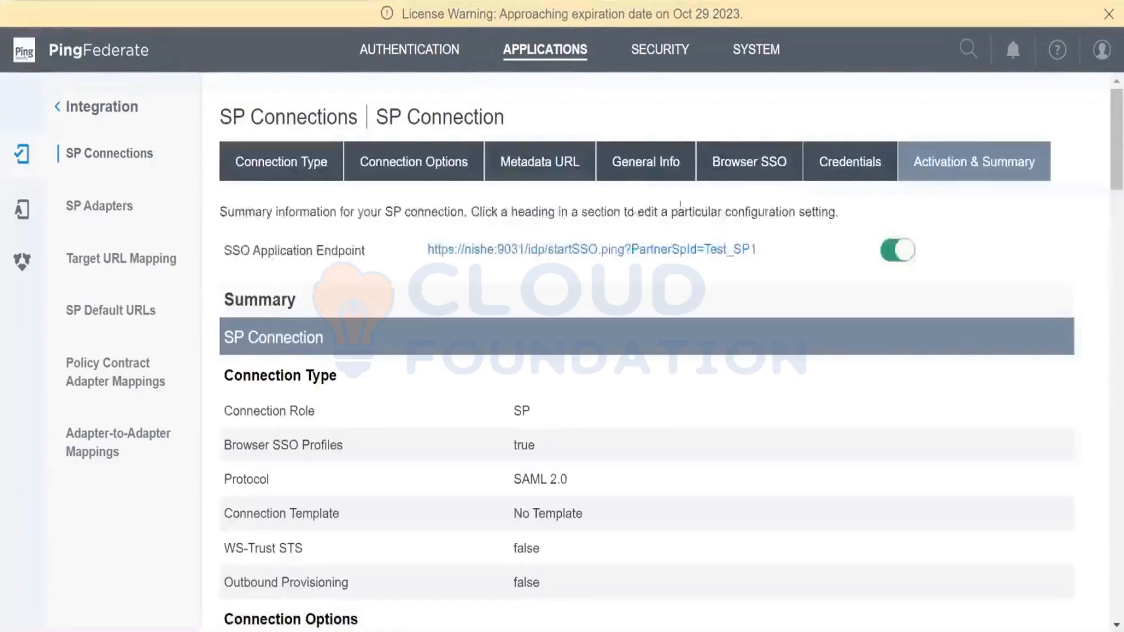
left_click(865, 174)
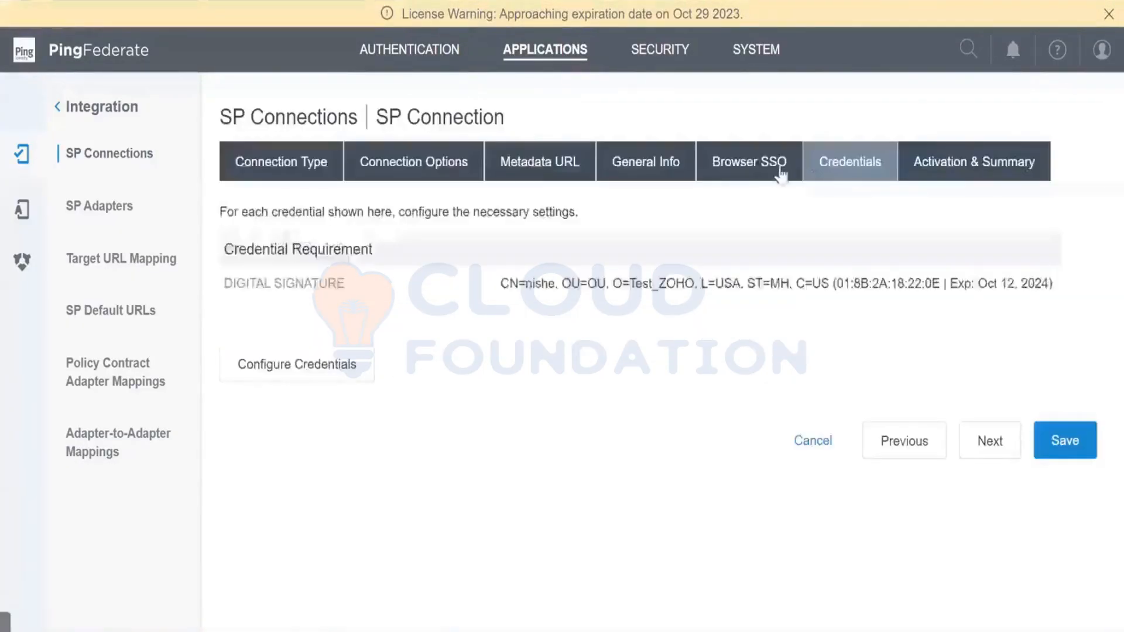
left_click(749, 179)
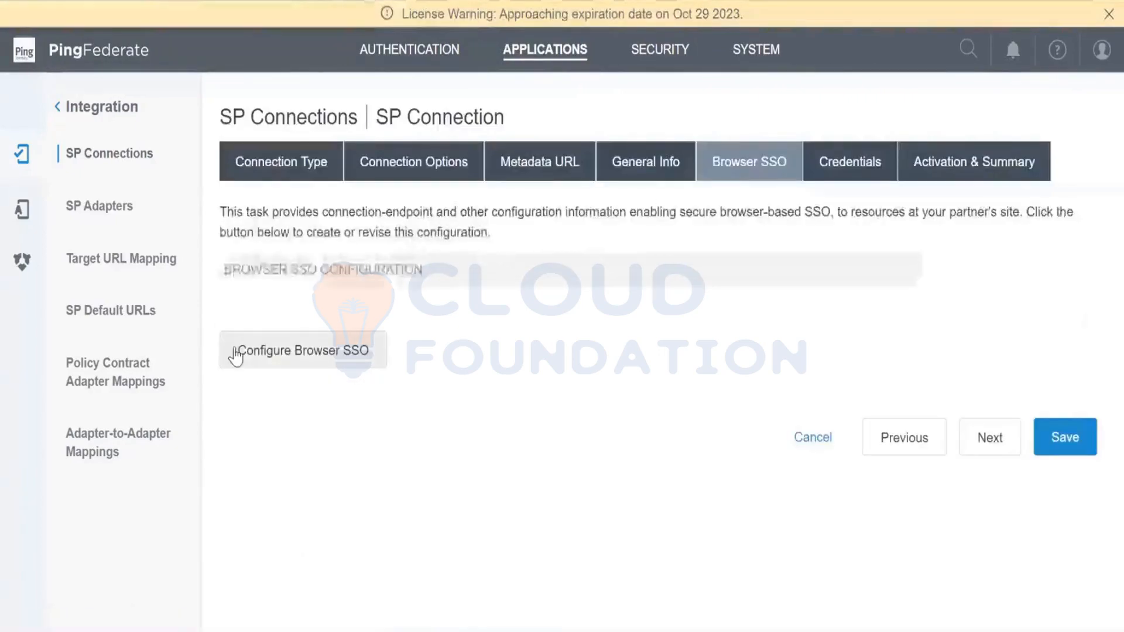
left_click(237, 351)
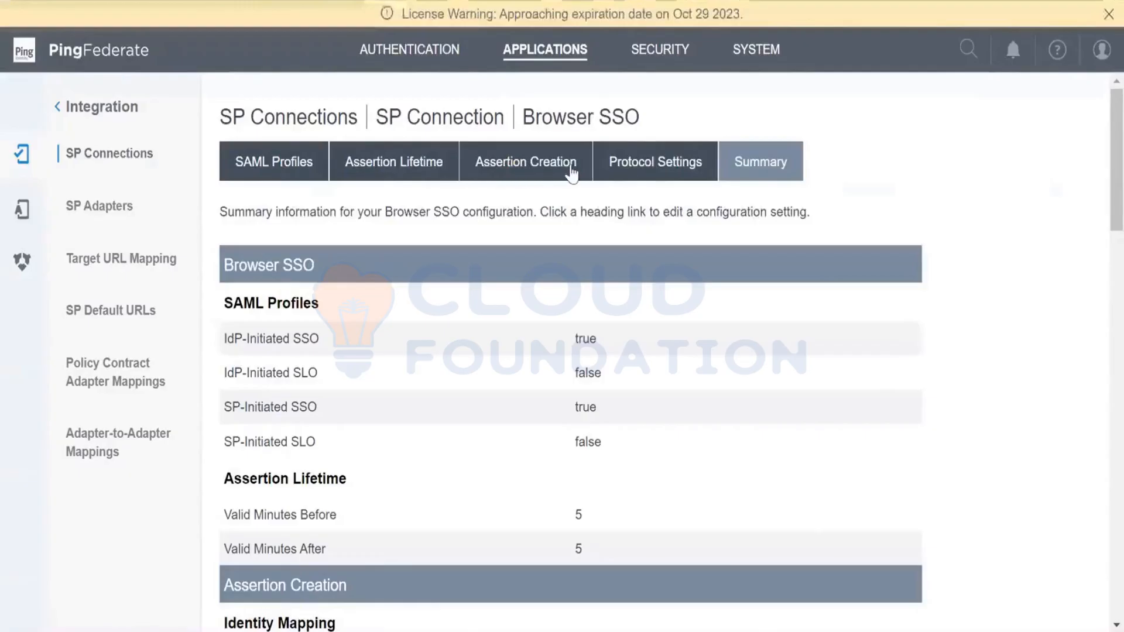
- Examine the protocol settings summary and highlight the Signature Policy's "Require digitally signed AuthN requests" entry and its value
scroll(675, 386, "down", 15)
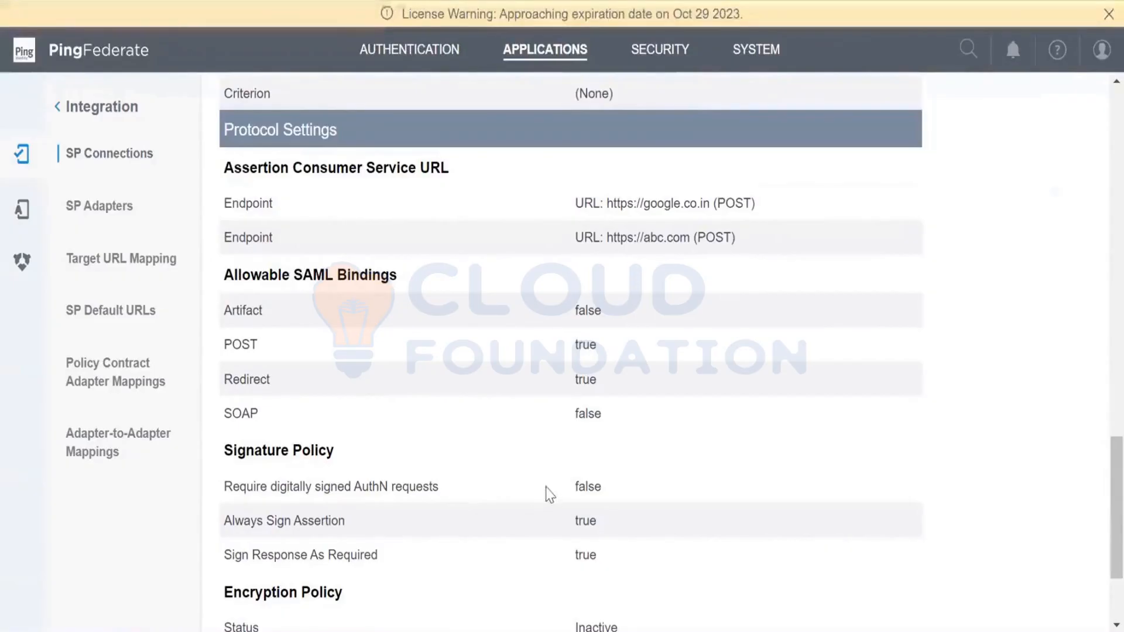
left_click_drag(571, 488, 608, 495)
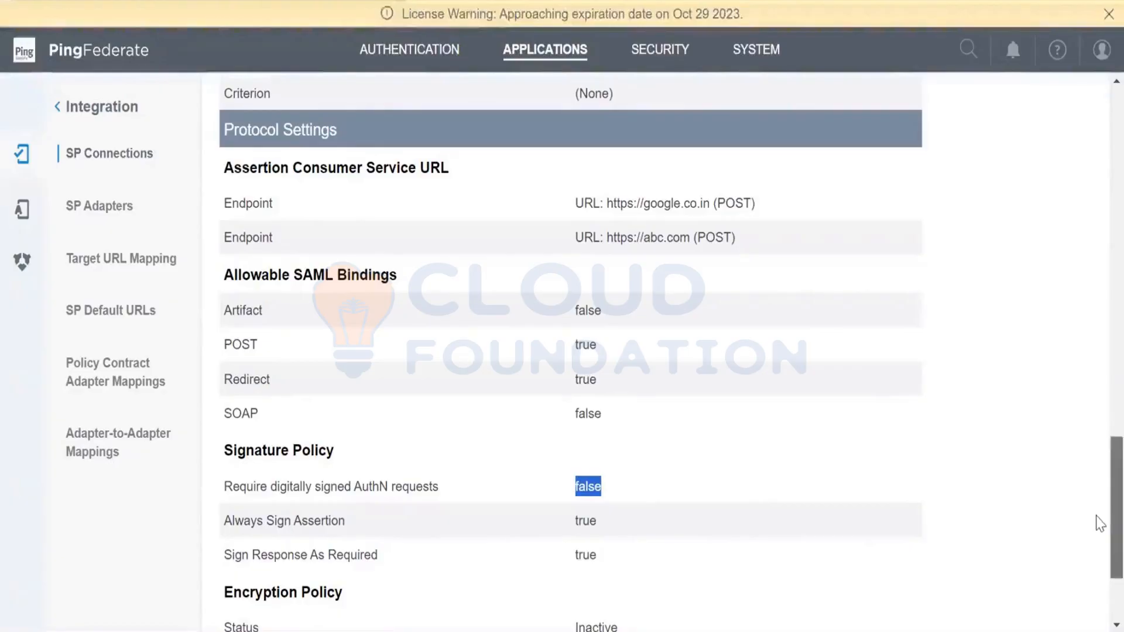
scroll(1097, 516, "down", 2)
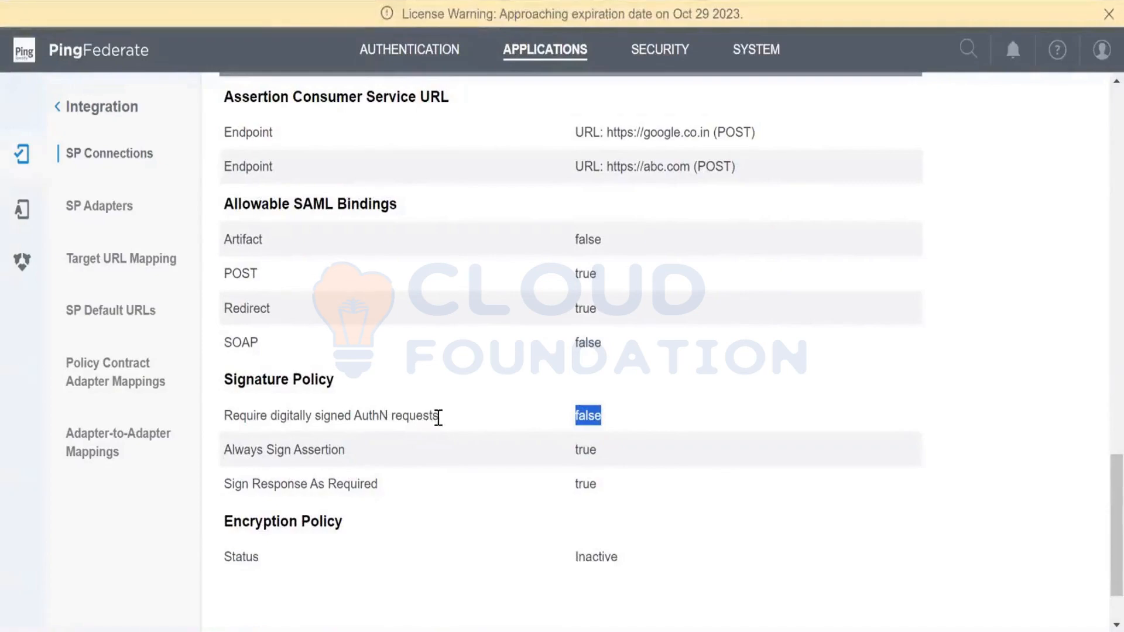
left_click_drag(438, 417, 223, 430)
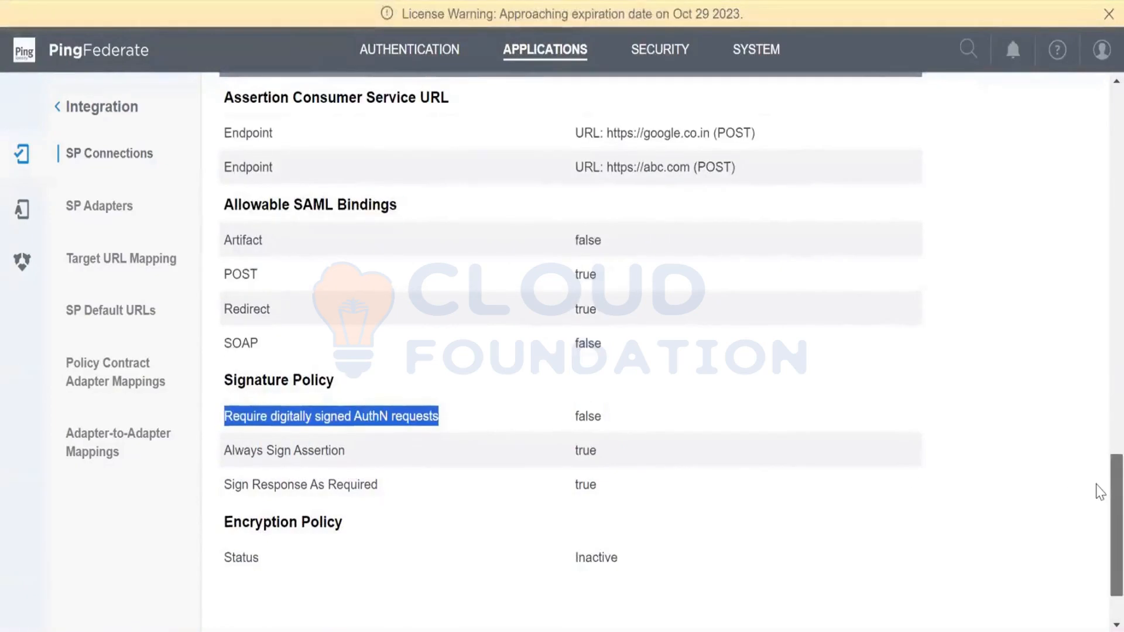
scroll(1101, 492, "down", 1)
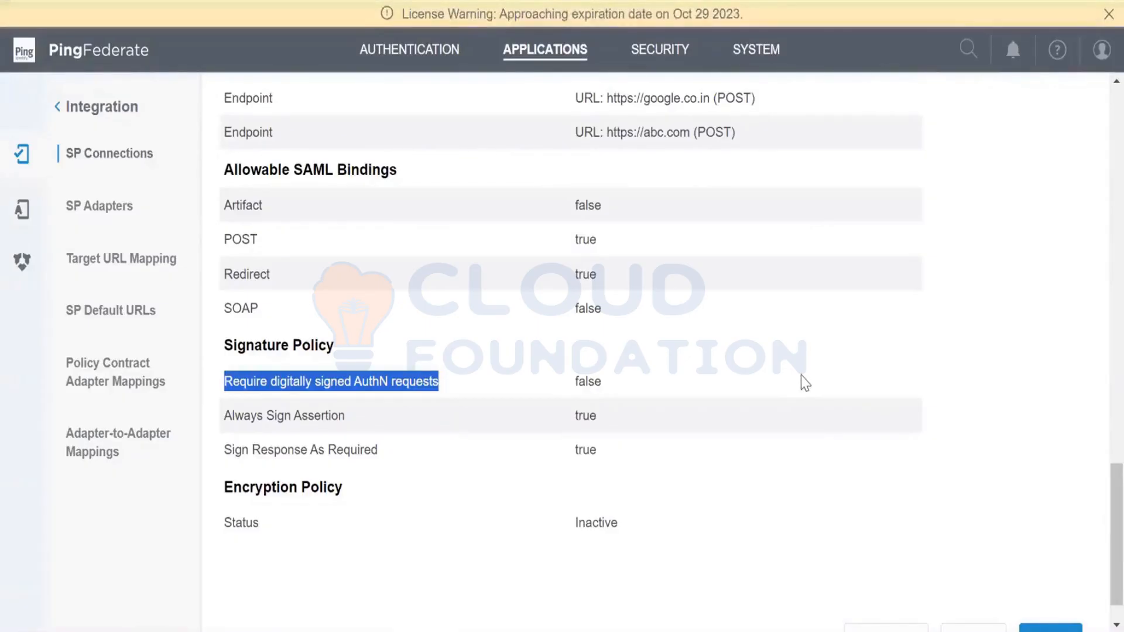
scroll(805, 381, "down", 1)
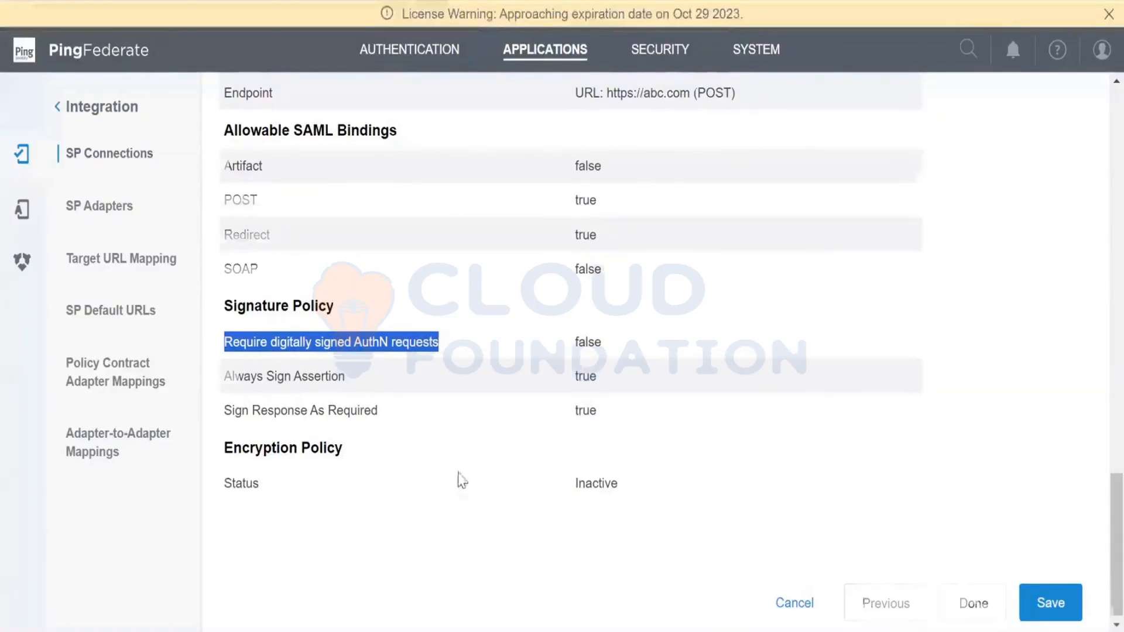
- Return to the SP Connections list and create a copy of the Test_SP1 connection
scroll(459, 479, "up", 15)
left_click(555, 53)
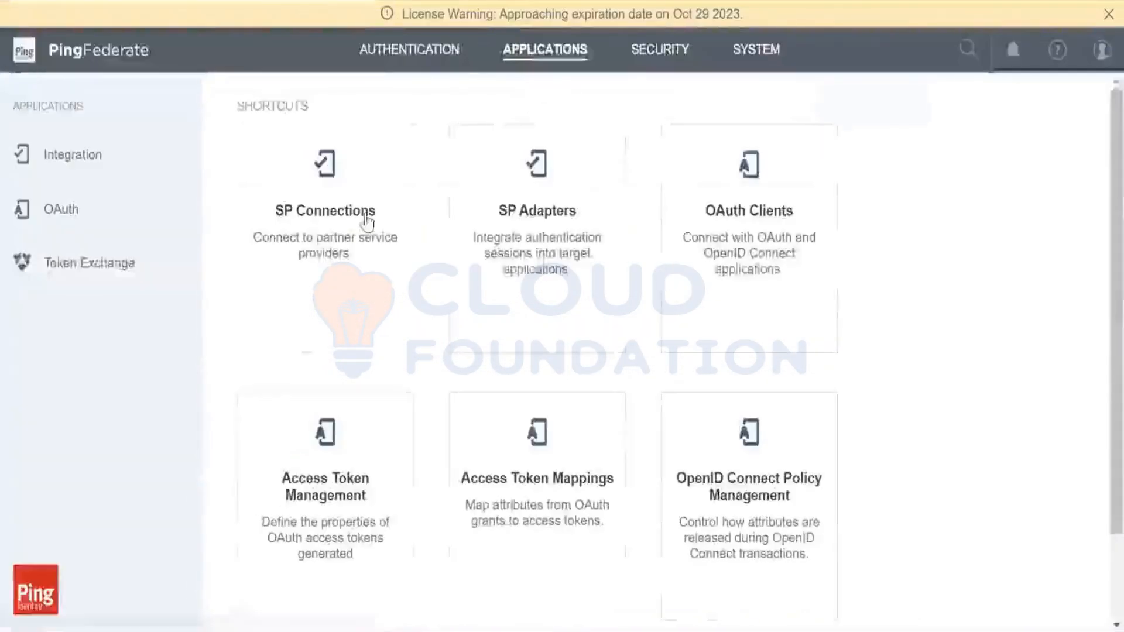
left_click(363, 221)
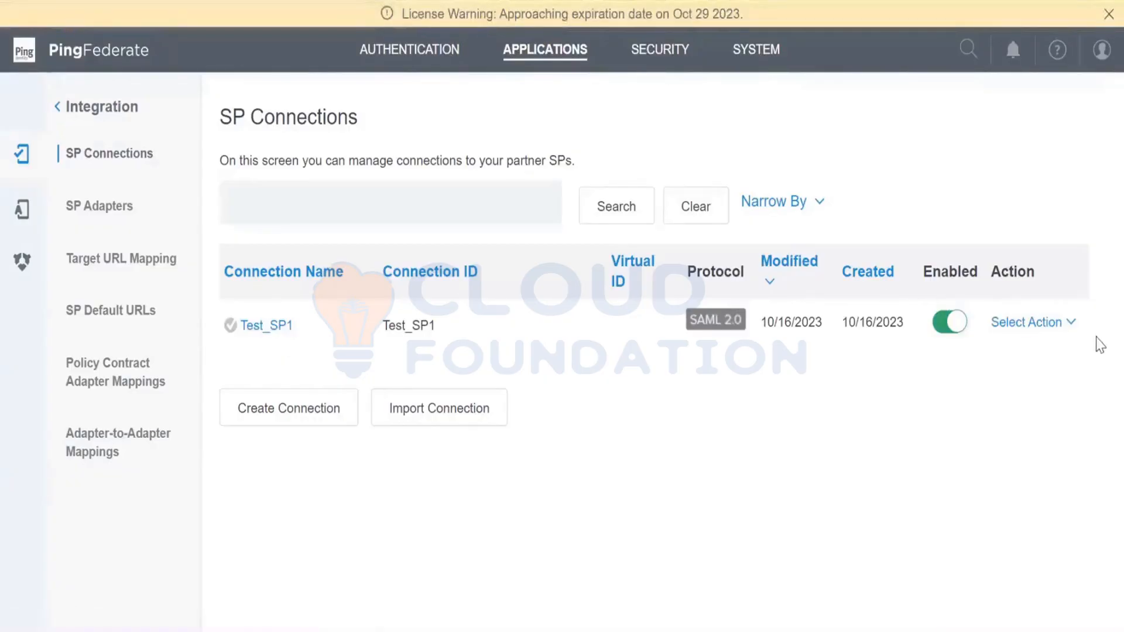
left_click(1068, 323)
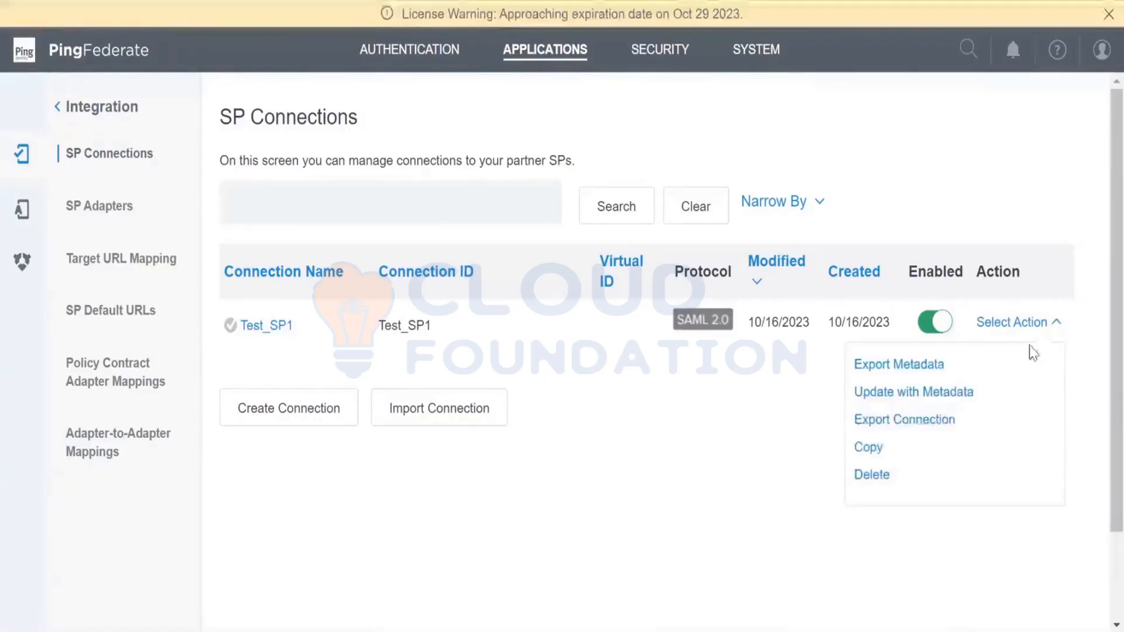
left_click(870, 448)
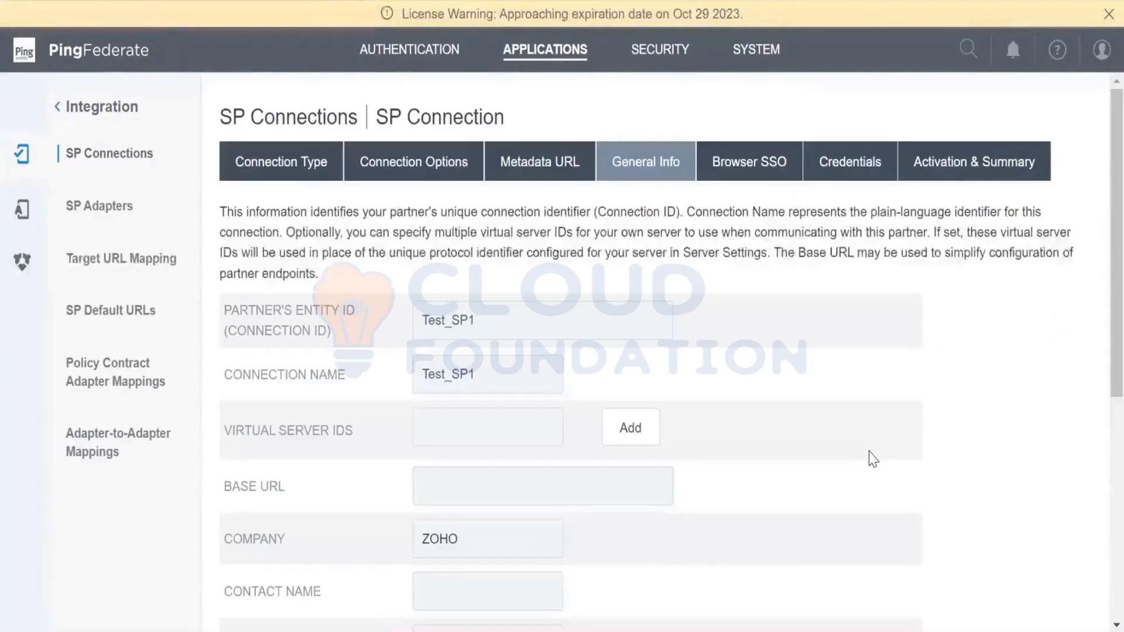
- Set both the copied connection's Partner's Entity ID and Connection Name to Test_SP2, and continue to Browser SSO
scroll(873, 459, "down", 2)
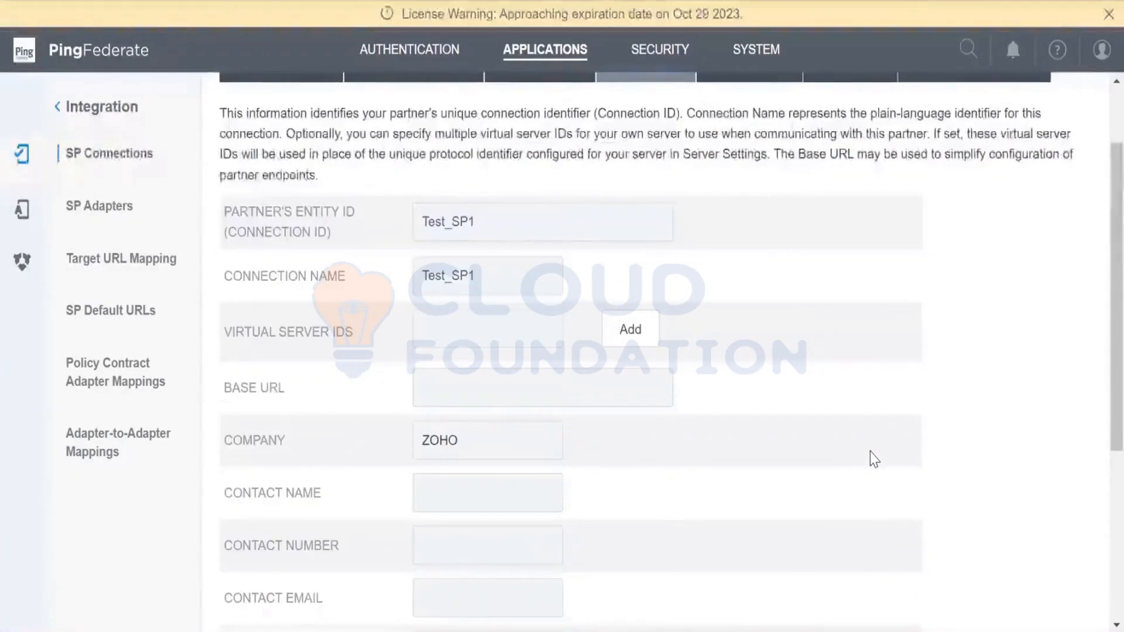
left_click(540, 231)
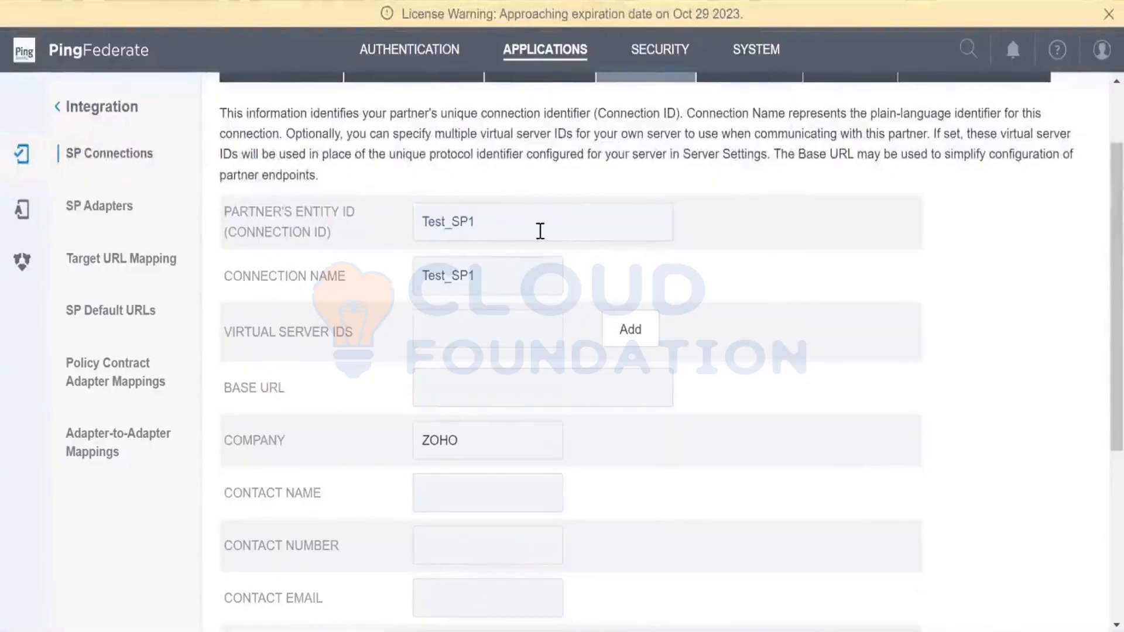
key("BackSpace")
type("2")
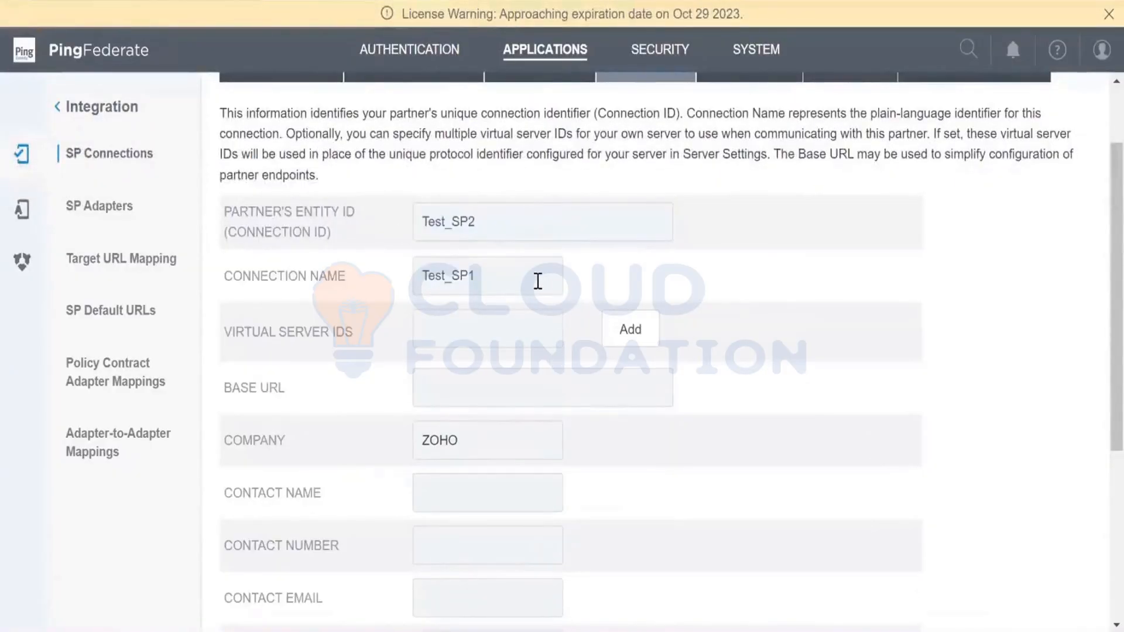
key("BackSpace")
type("2")
scroll(530, 414, "down", 5)
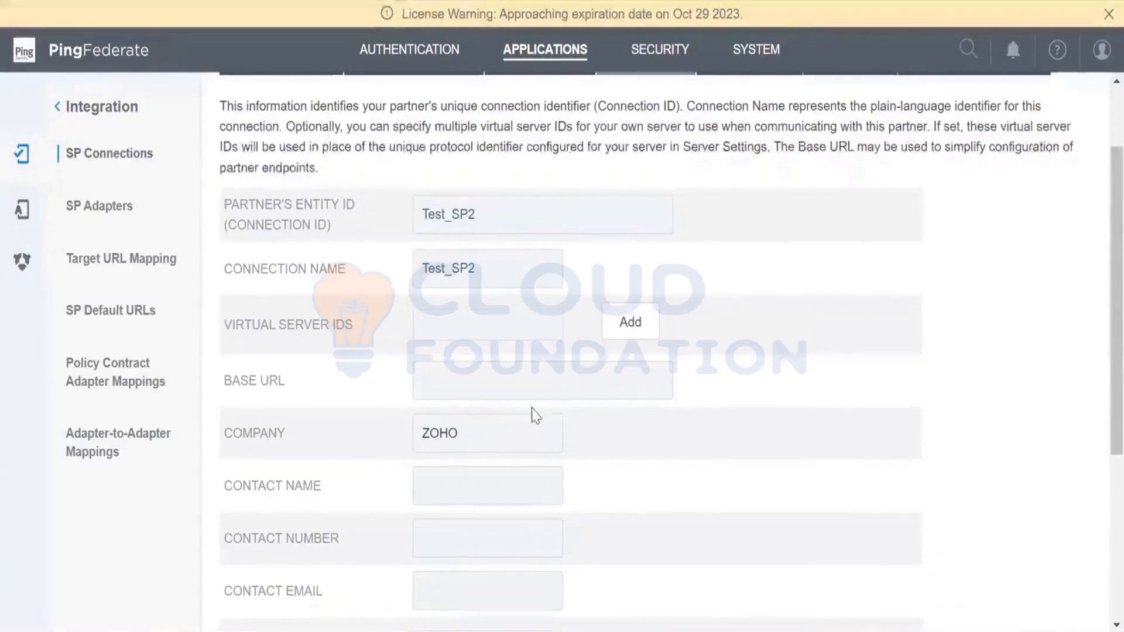
scroll(595, 414, "up", 3)
scroll(966, 524, "down", 3)
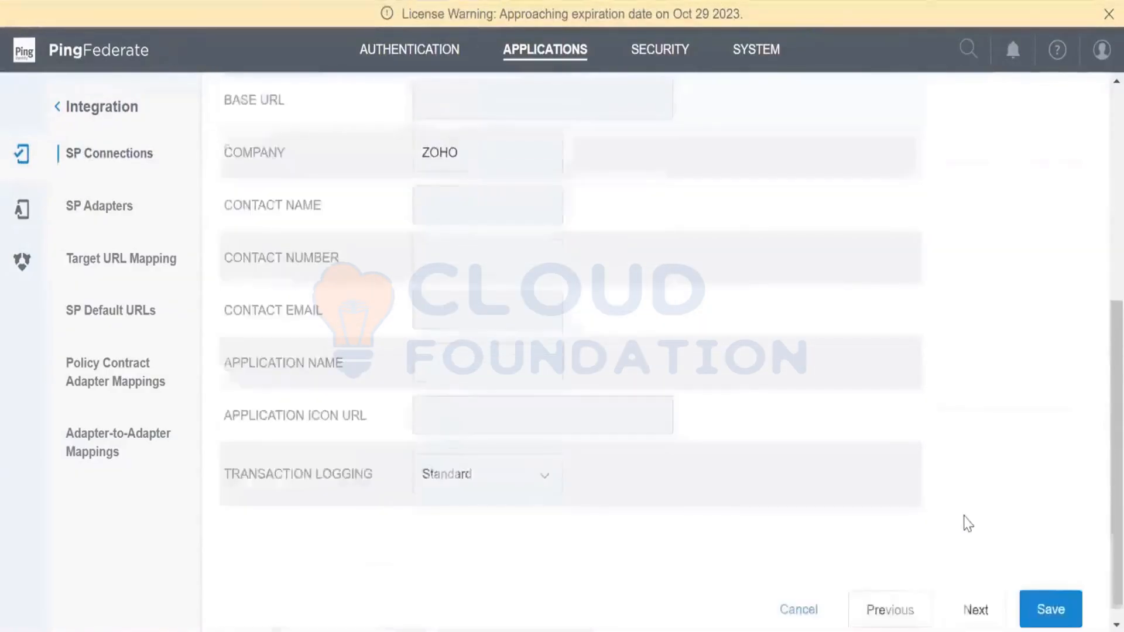
scroll(1048, 589, "down", 1)
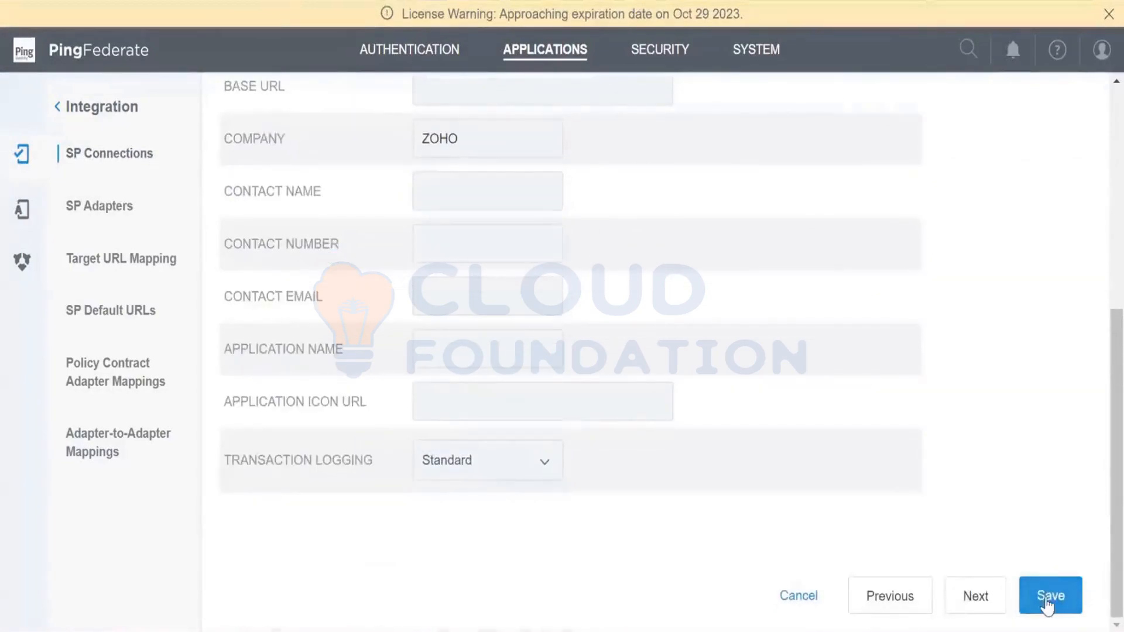
left_click(987, 603)
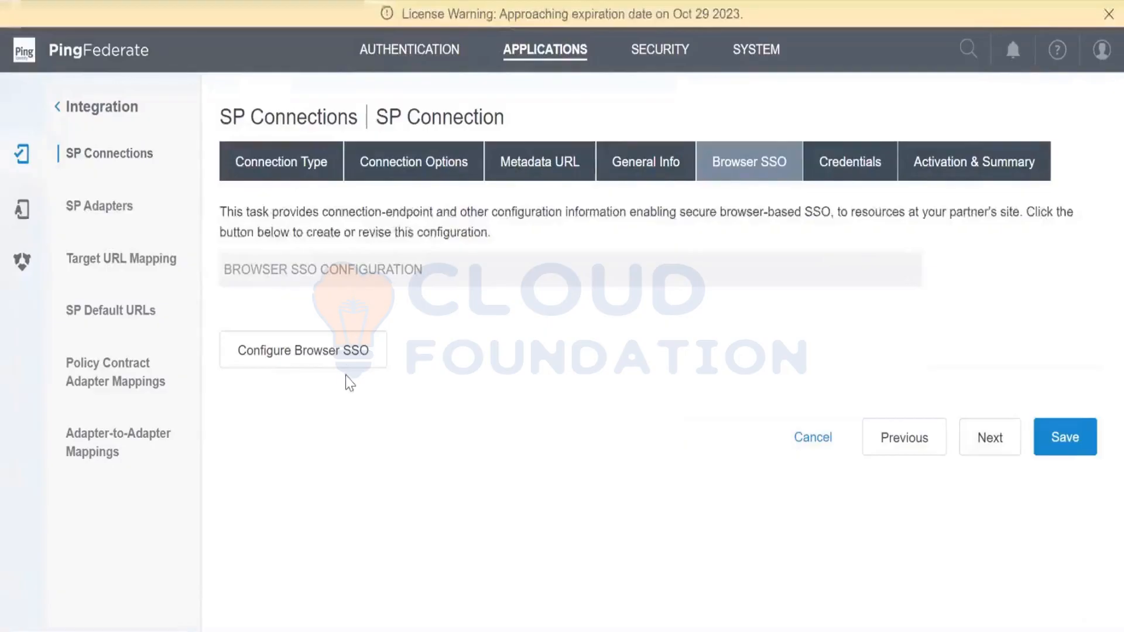
left_click(350, 354)
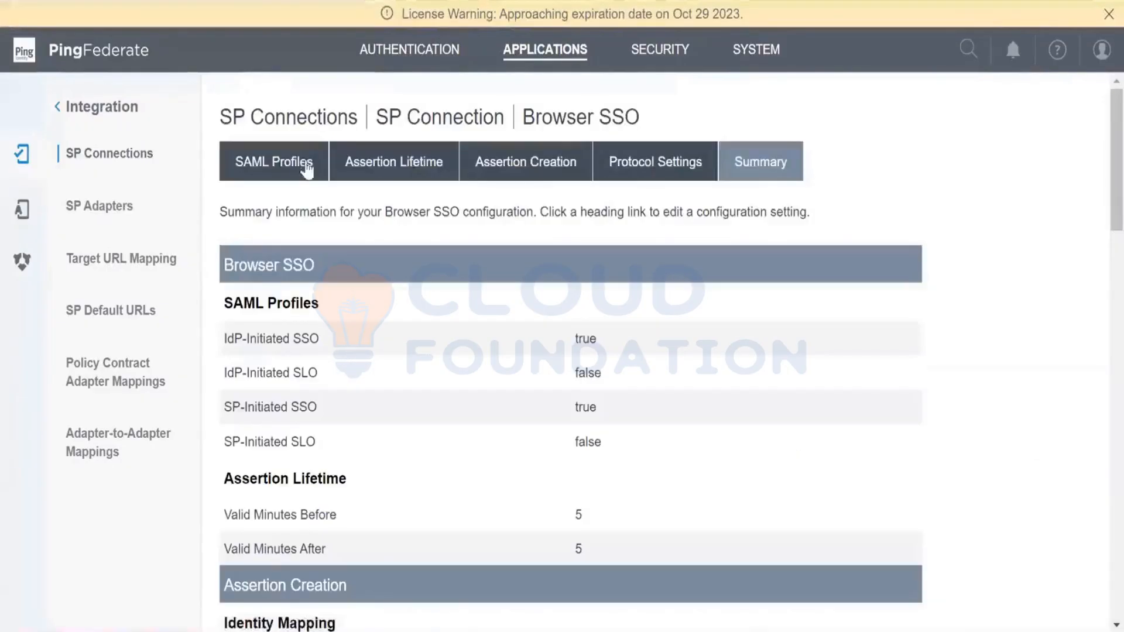
left_click(630, 178)
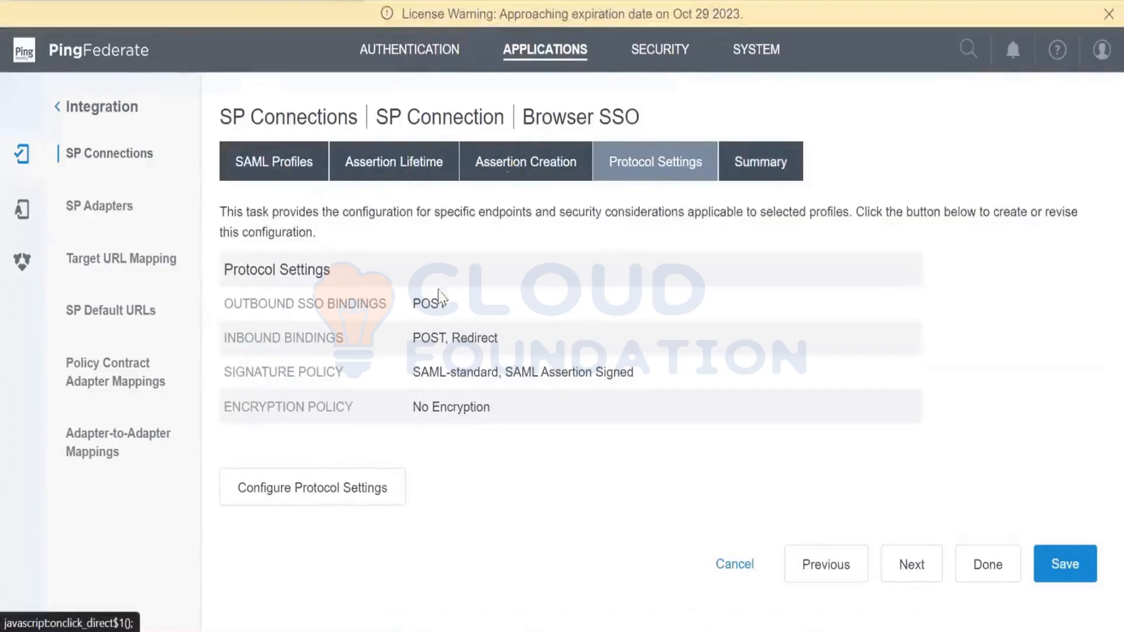
left_click(339, 493)
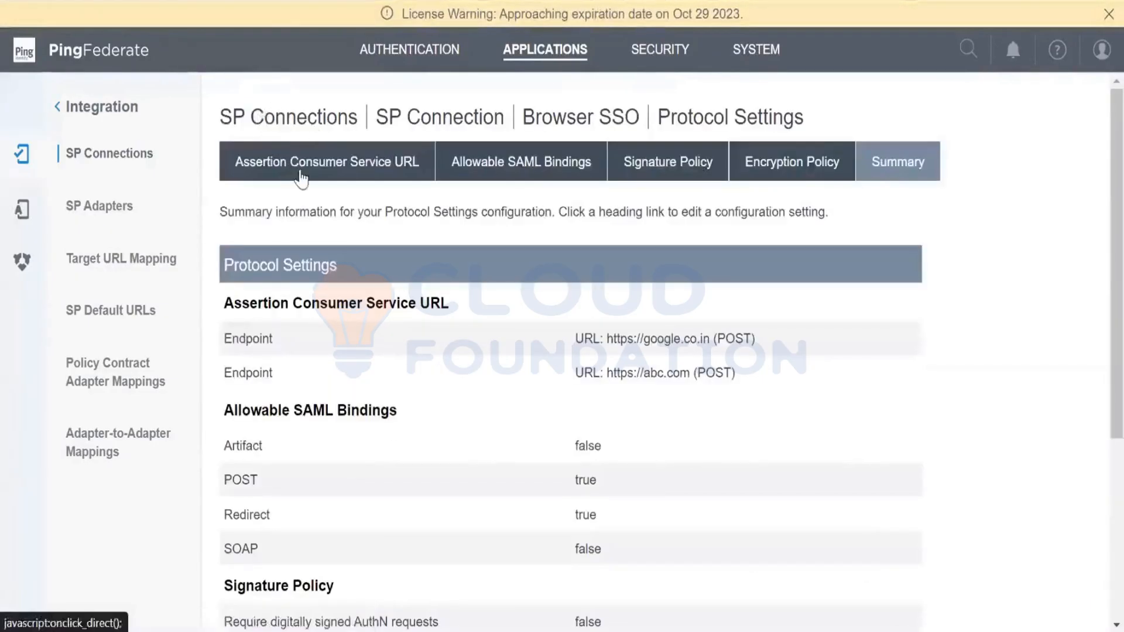
left_click(302, 170)
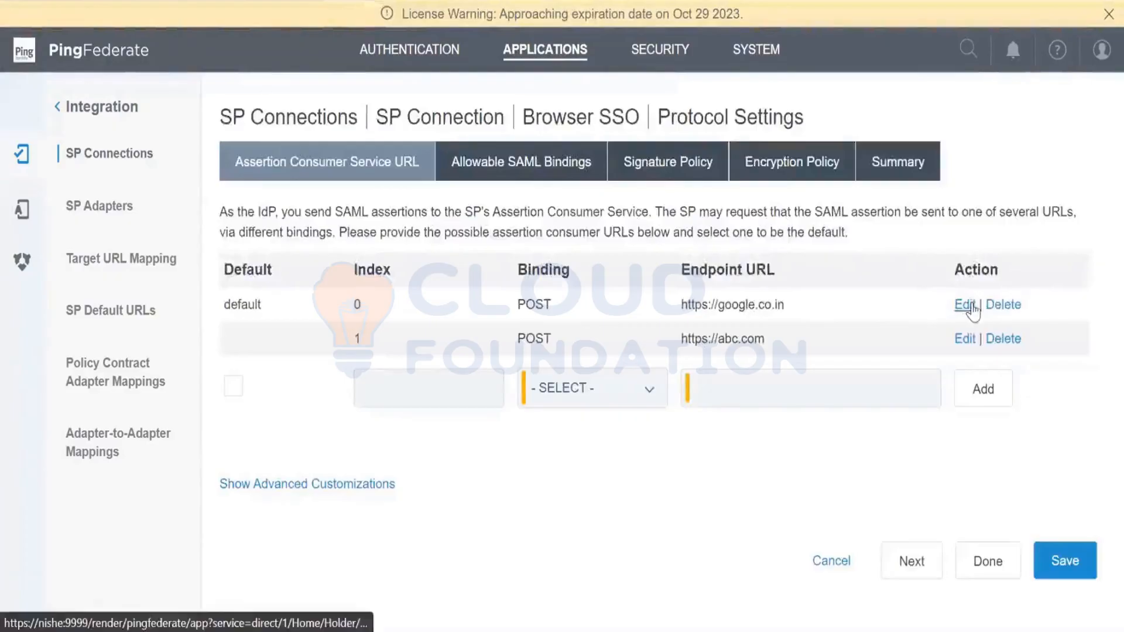
left_click(965, 305)
left_click_drag(820, 319, 736, 328)
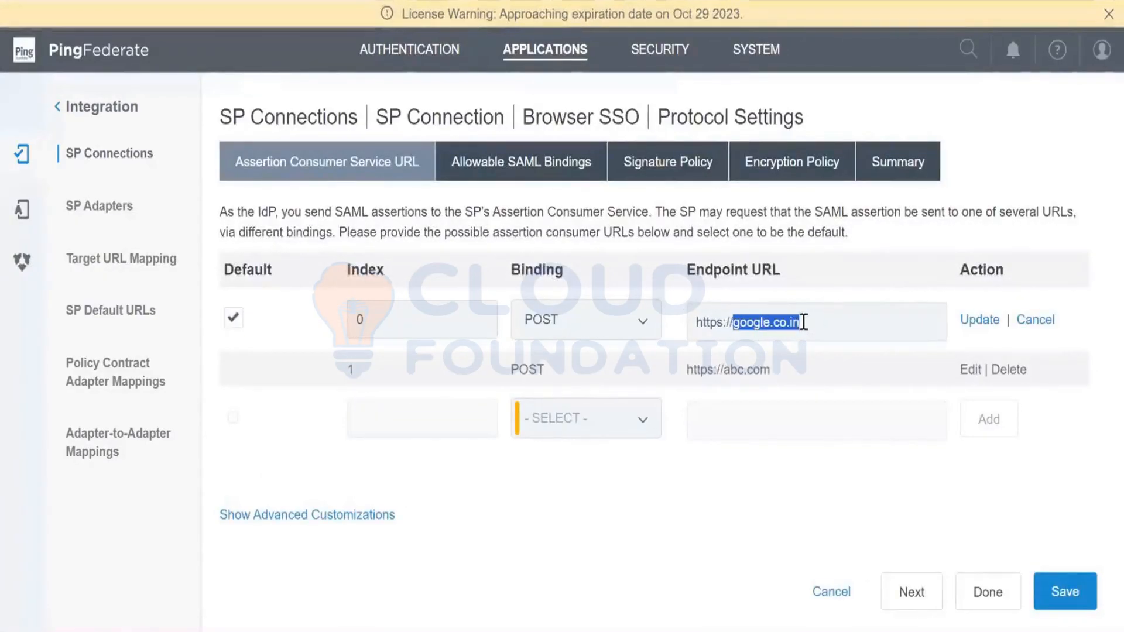
type("youtube")
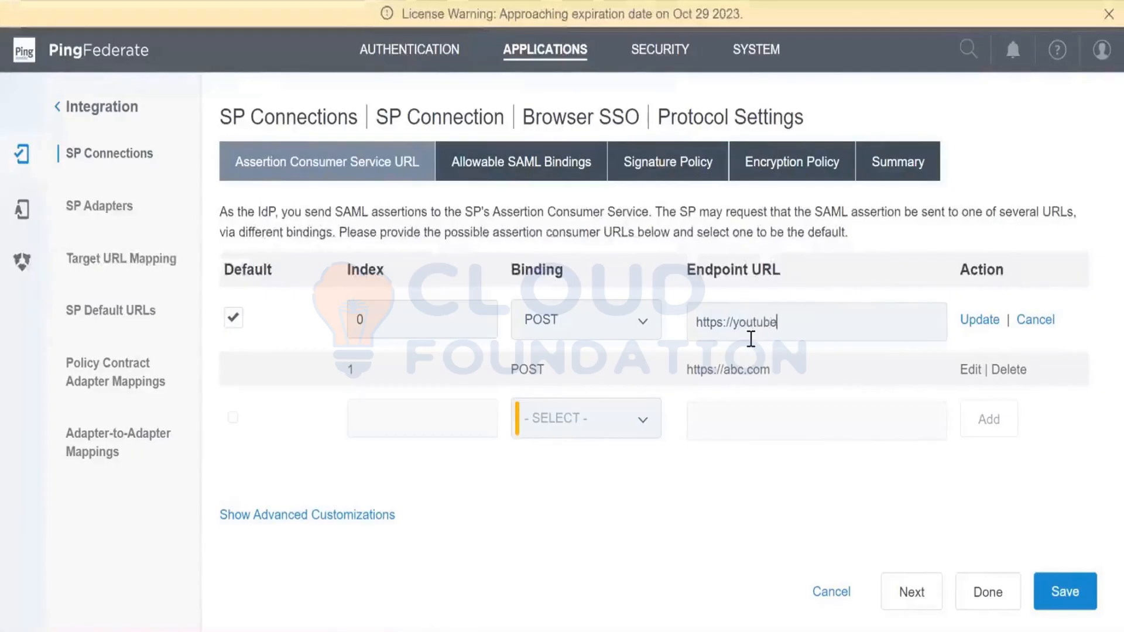
type(".com")
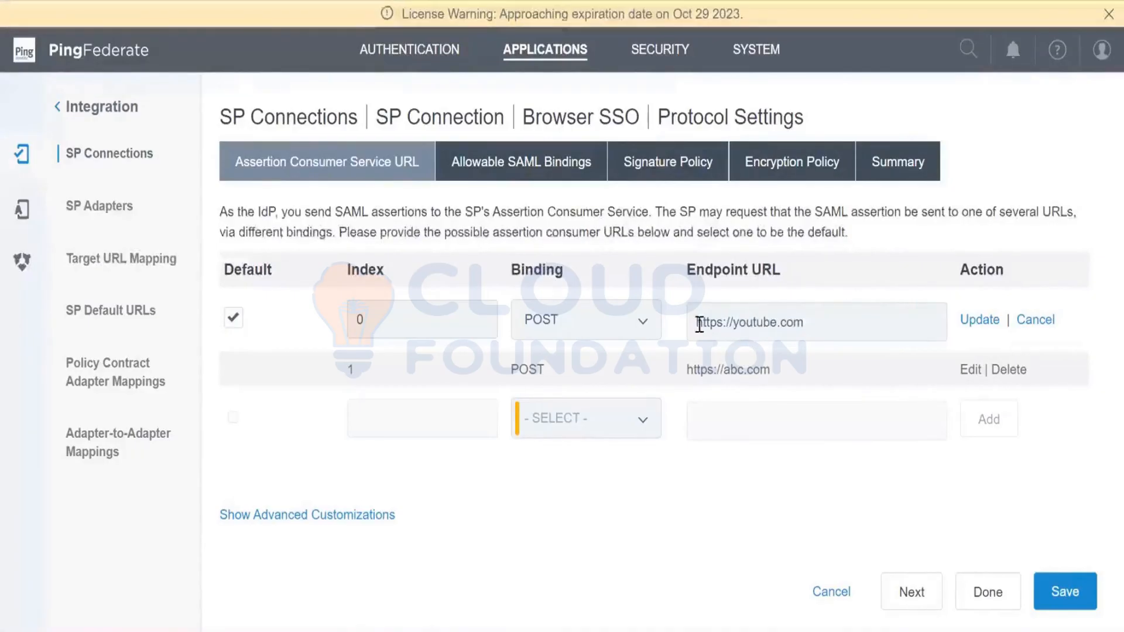
left_click(993, 321)
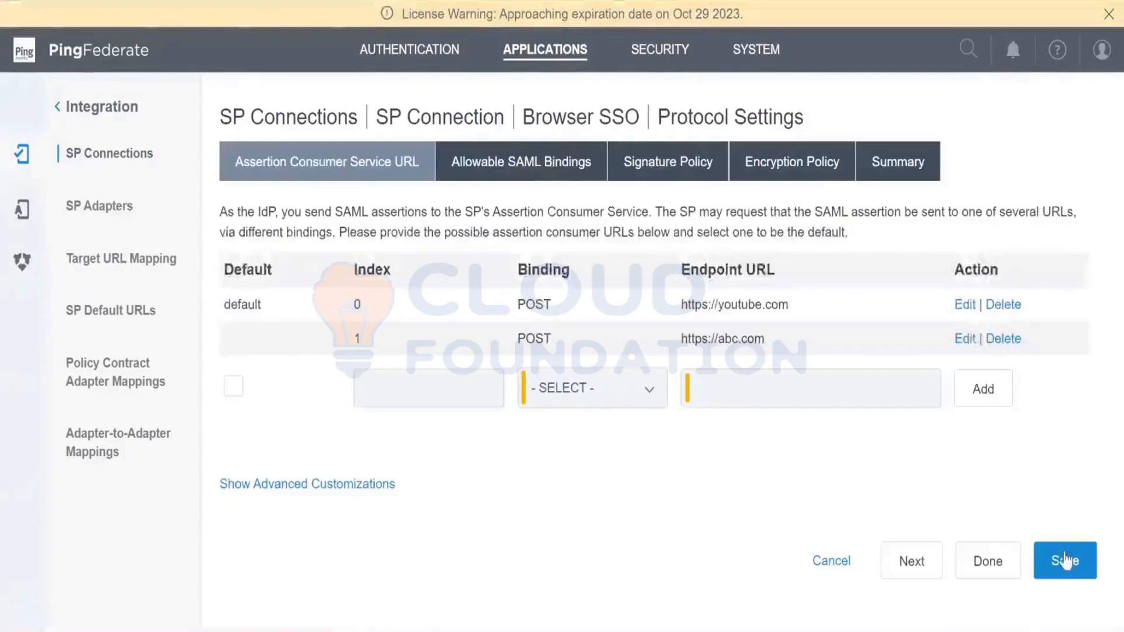
left_click(1068, 560)
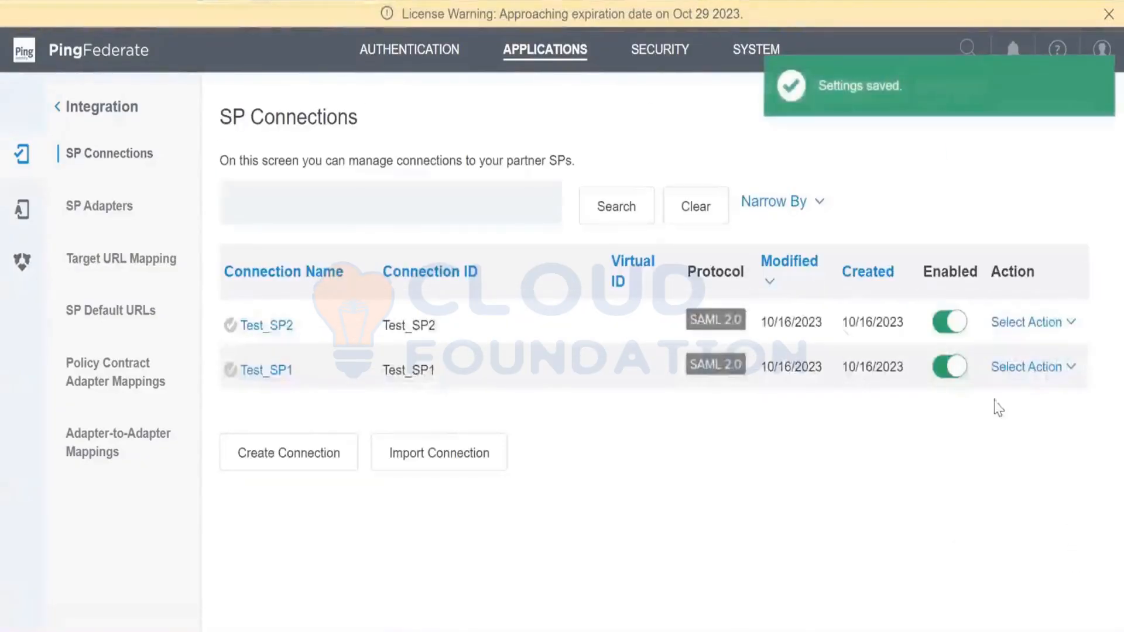
- Open the Test_SP2 connection, highlight its SSO Application Endpoint URL, and look over the summary
left_click(279, 326)
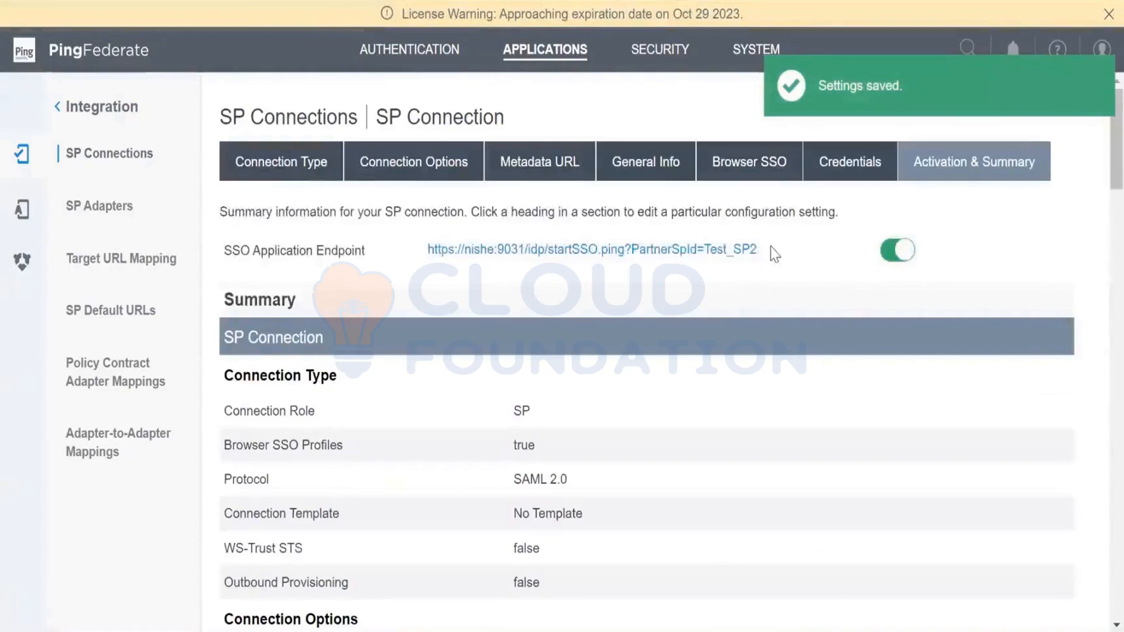
left_click_drag(768, 248, 429, 253)
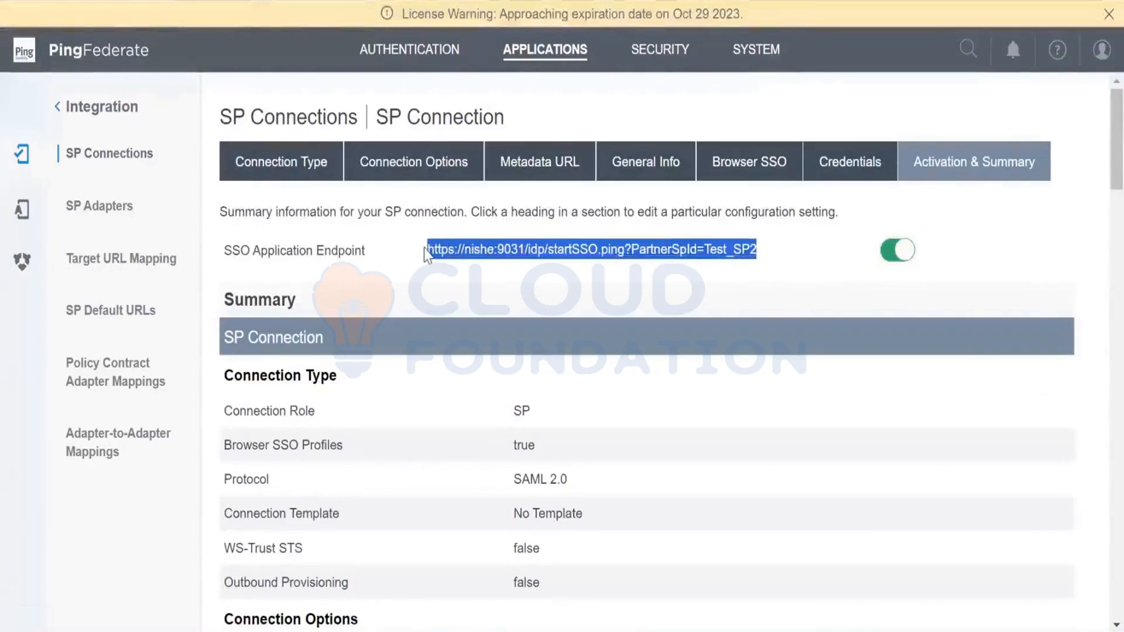
left_click(485, 288)
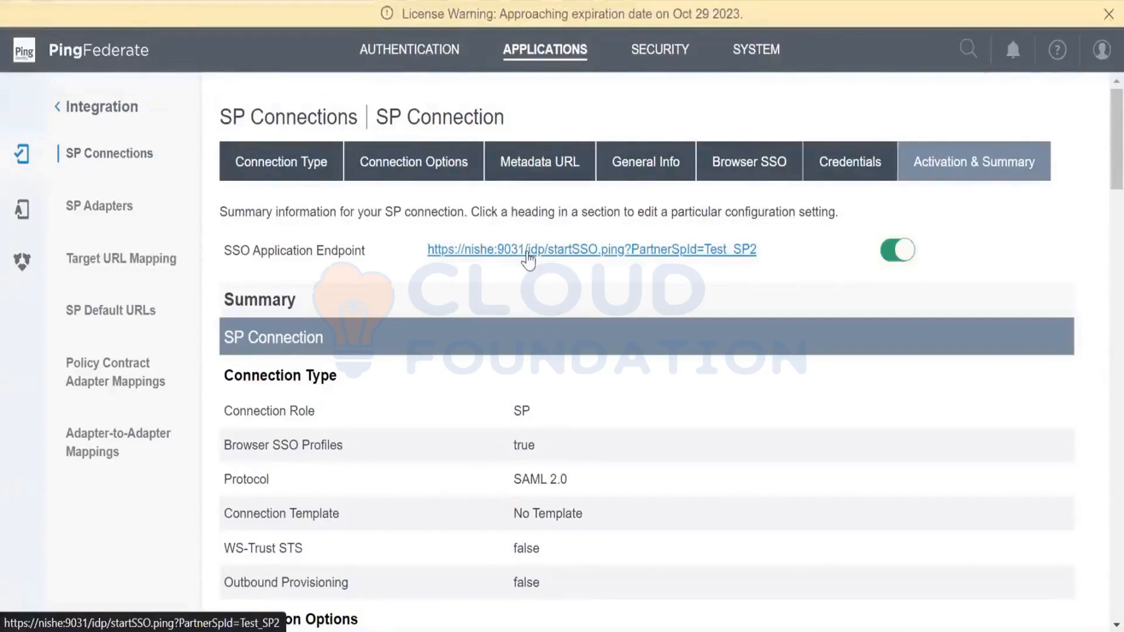
scroll(1099, 176, "down", 3)
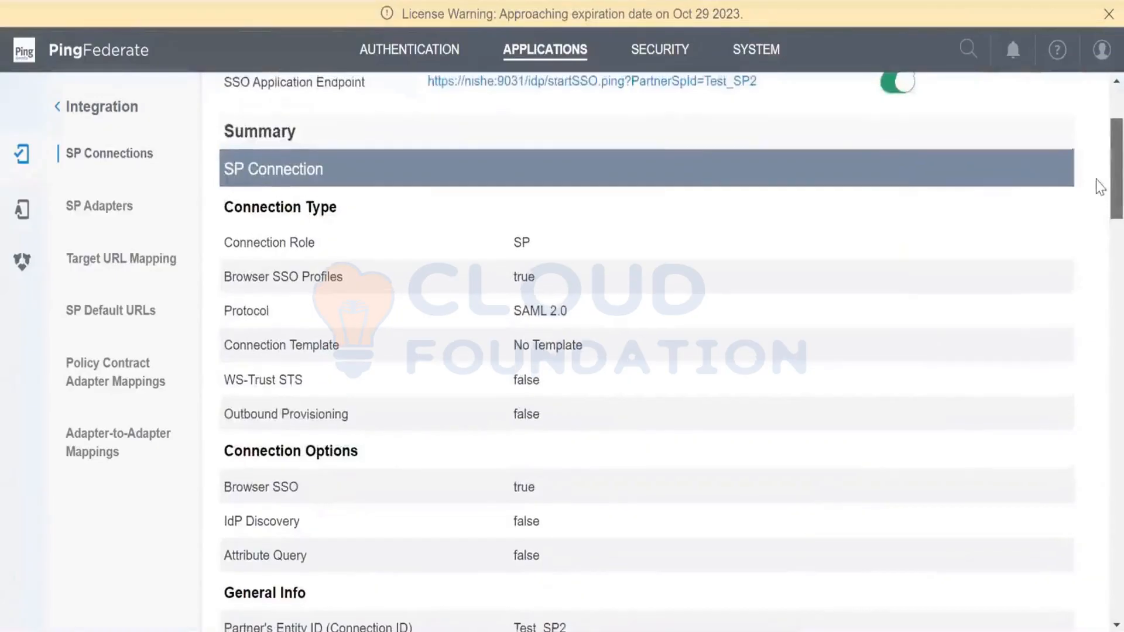
scroll(1099, 188, "up", 3)
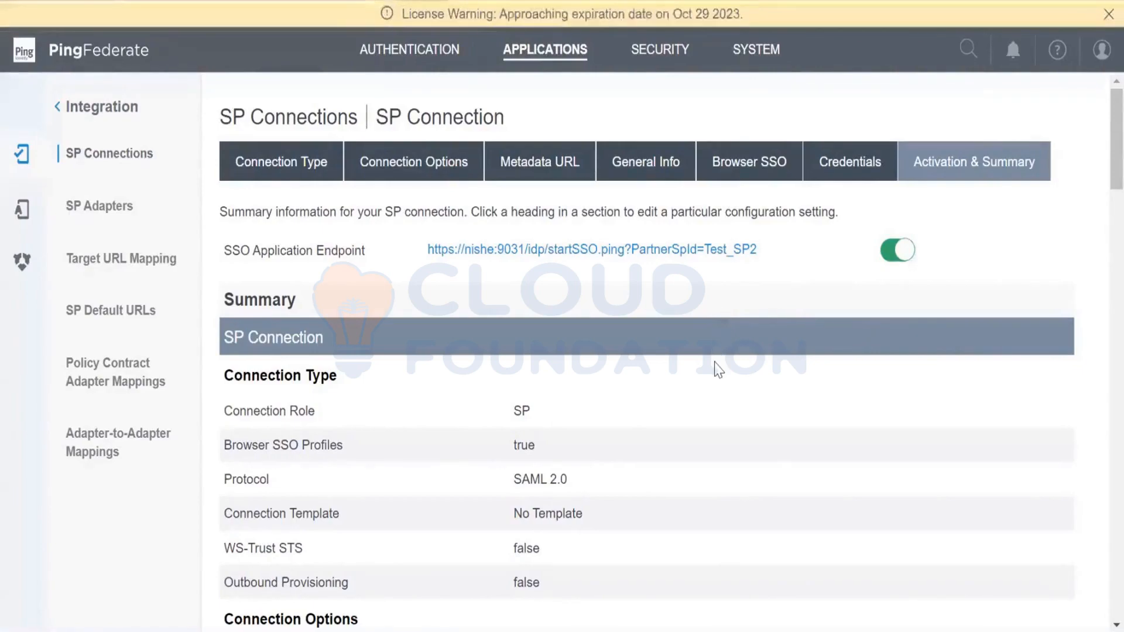
- Examine Test_SP2's SSO Application Endpoint URL and its summary down to the Protocol Settings, and return to the SP Connections list
left_click_drag(765, 251, 438, 250)
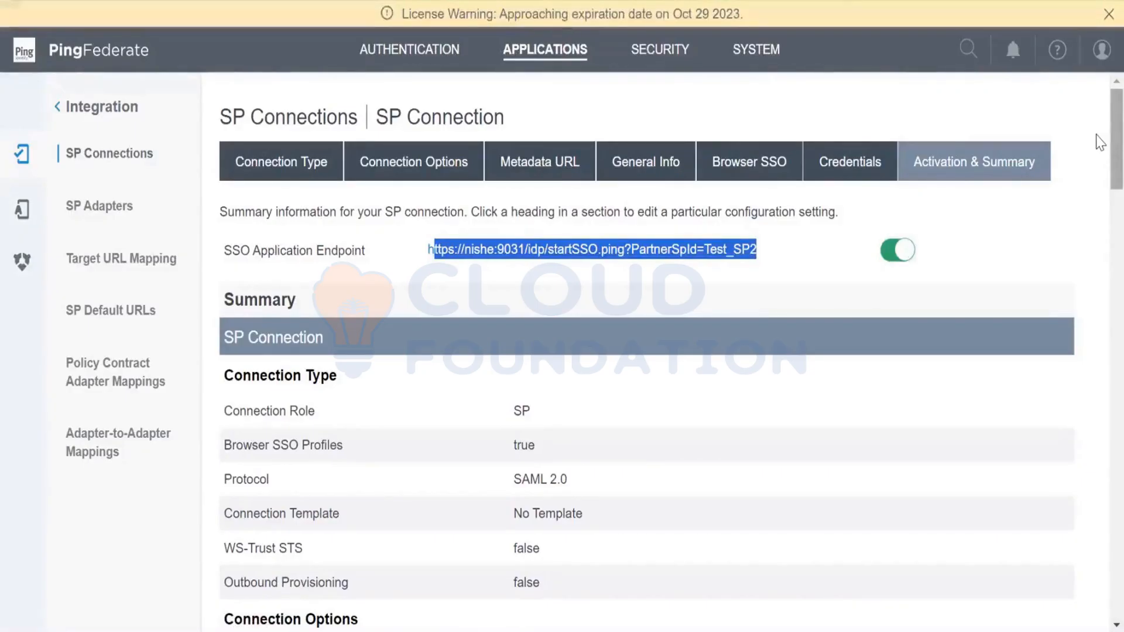
scroll(1100, 157, "down", 2)
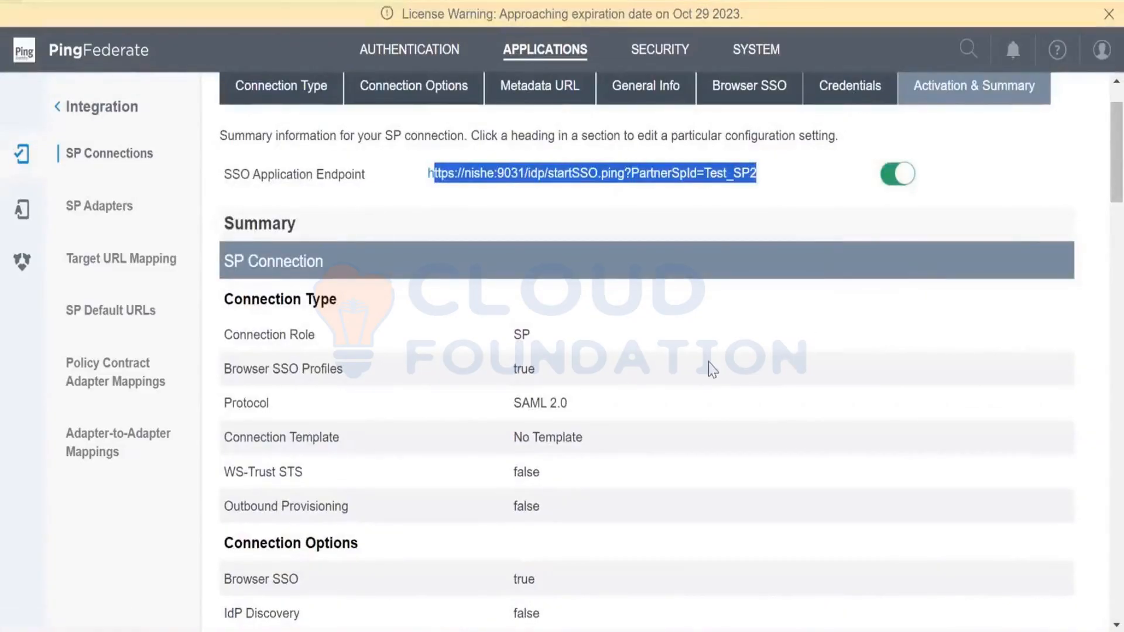
left_click(724, 220)
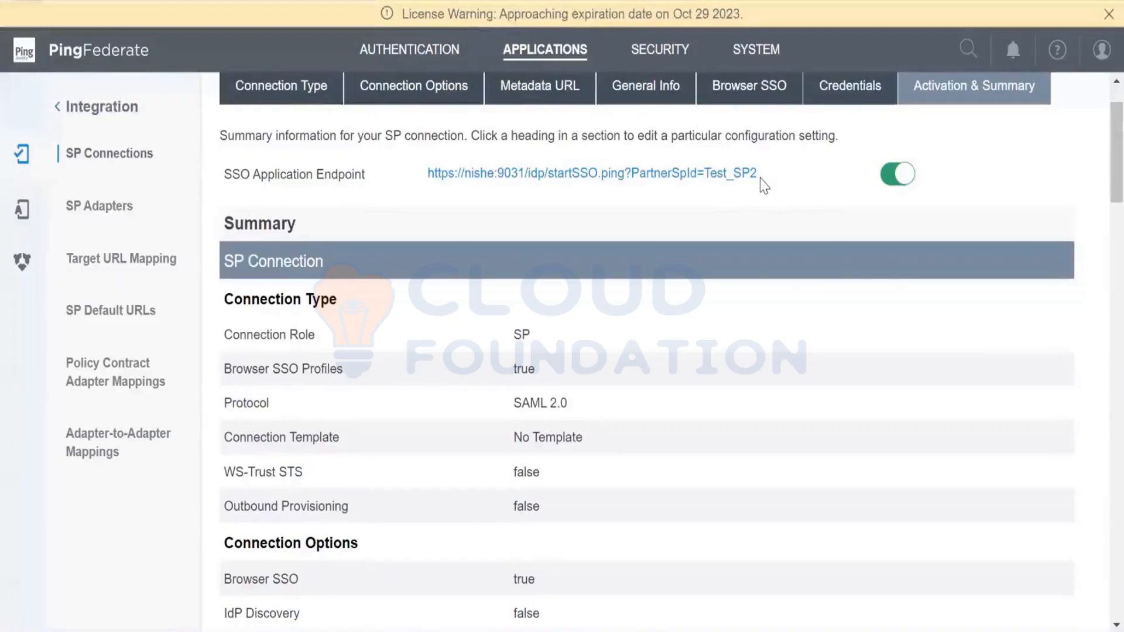
scroll(727, 338, "down", 7)
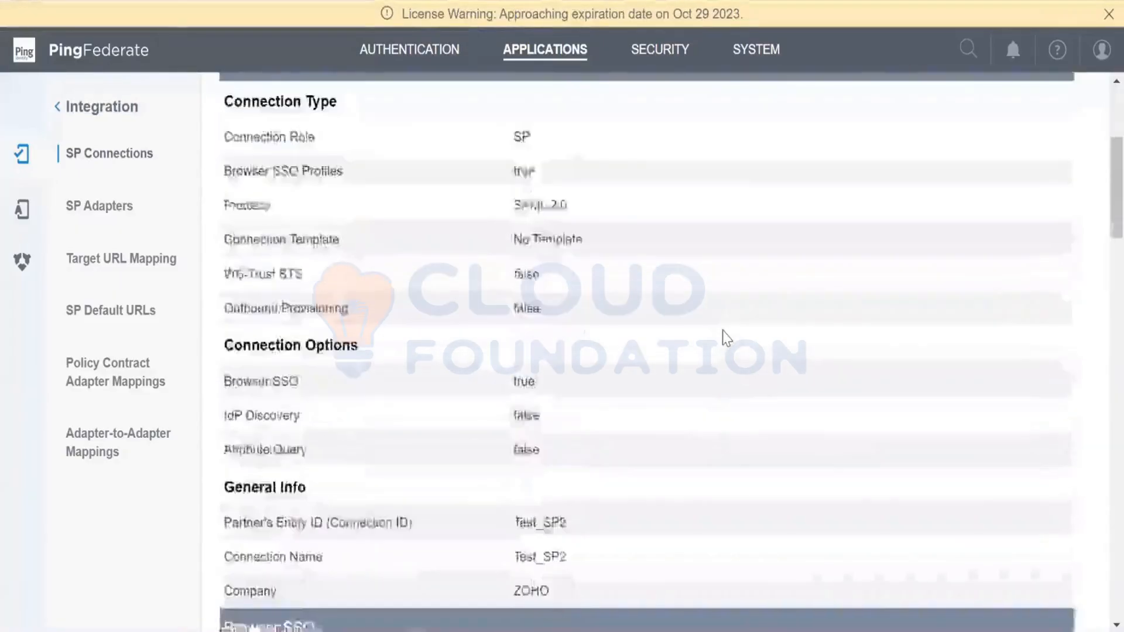
scroll(726, 338, "down", 13)
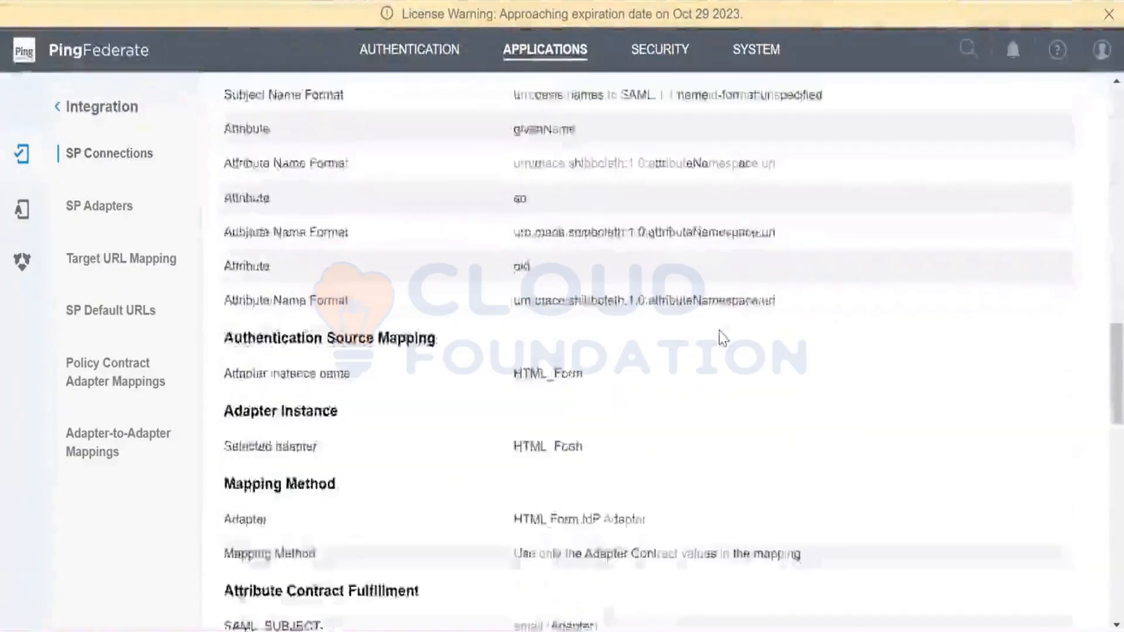
scroll(723, 339, "up", 7)
scroll(826, 441, "down", 20)
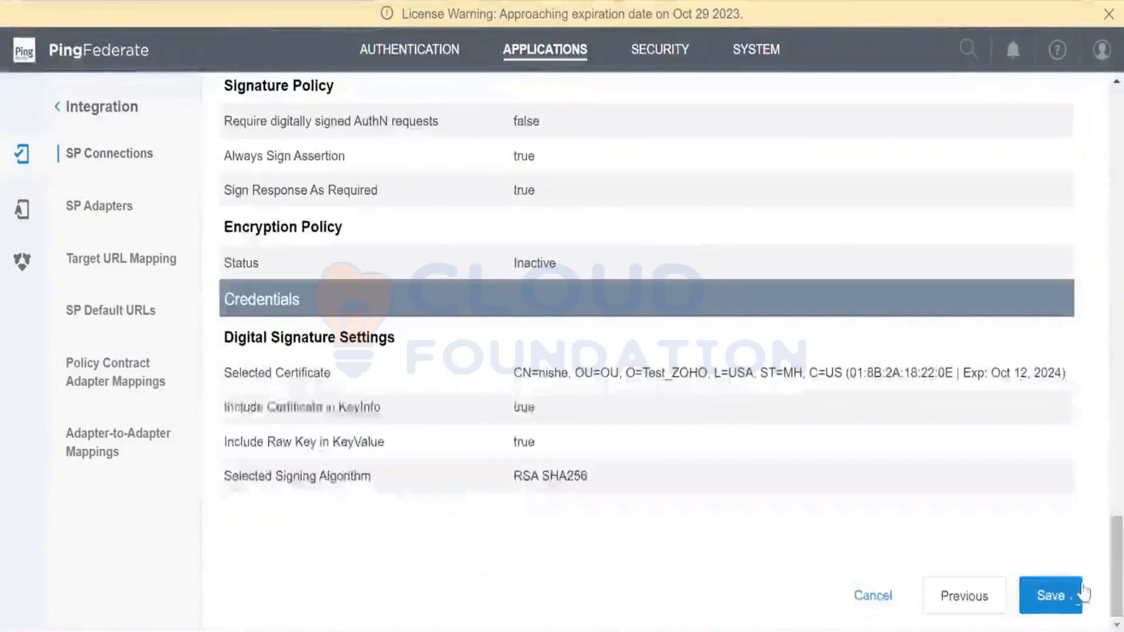
left_click(1082, 590)
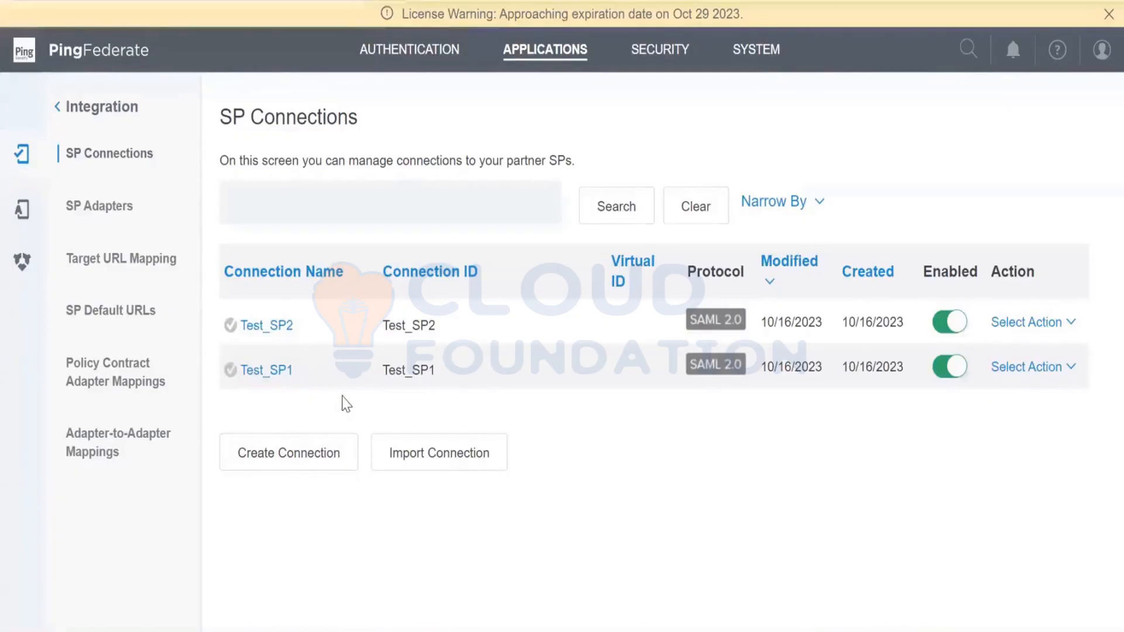
- Highlight the Connection IDs of Test_SP1 and Test_SP2 in turn in the SP Connections list to compare them
left_click_drag(371, 374, 442, 370)
left_click(473, 378)
left_click_drag(380, 322, 444, 324)
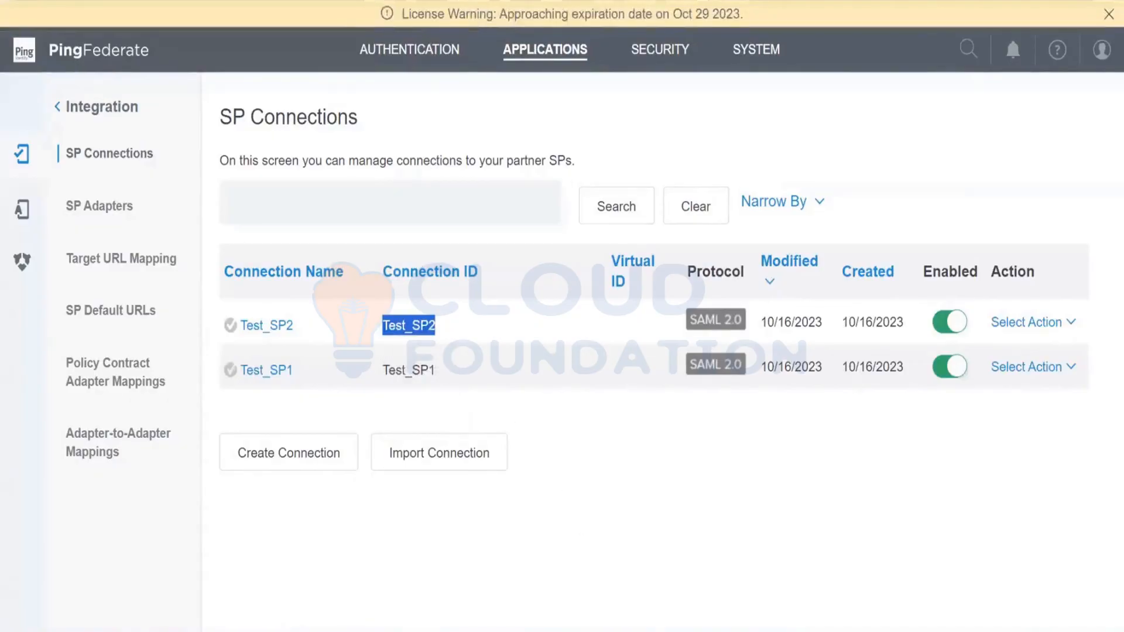
- Switch to add_user_PD.txt in Notepad++ and examine the user entry block by highlighting lines 6 to 29
left_click(429, 630)
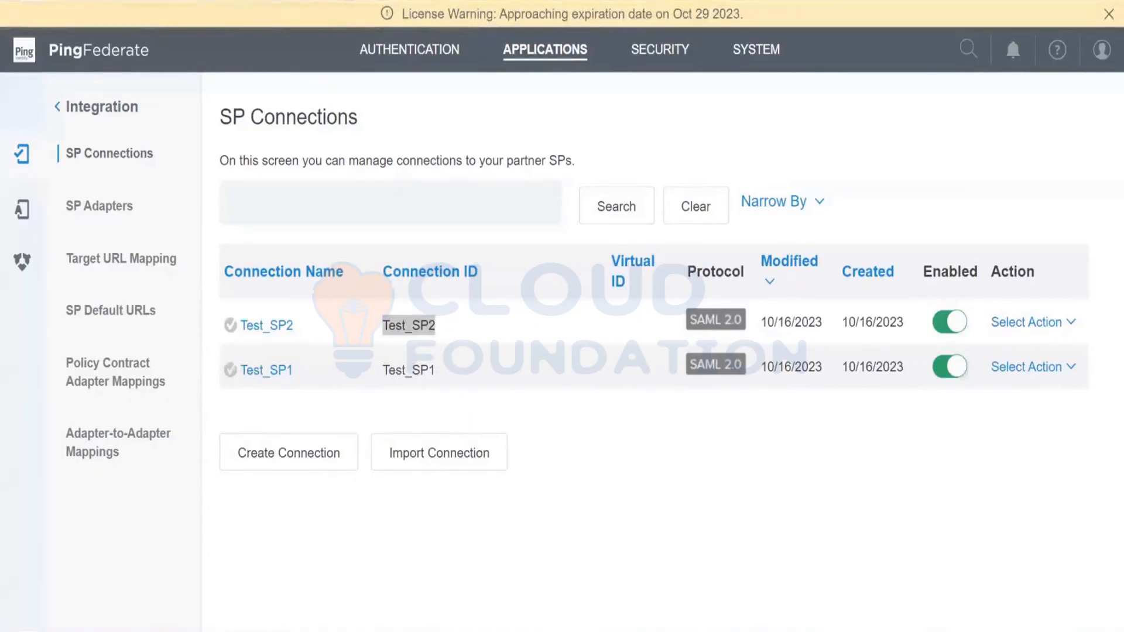
key("alt+Tab")
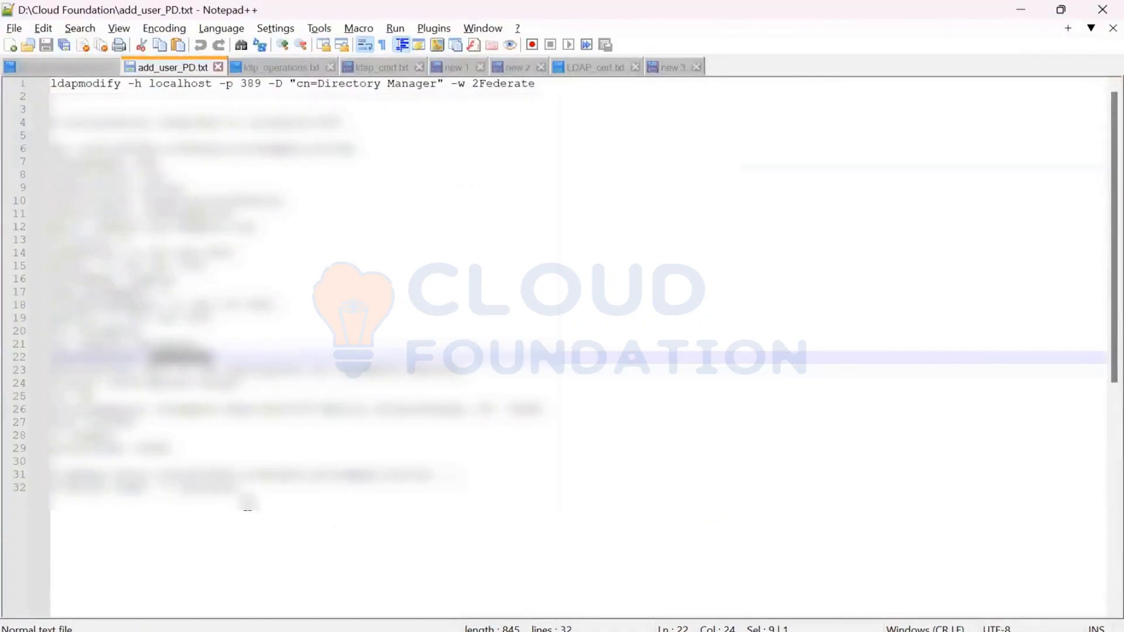
left_click_drag(248, 500, 69, 149)
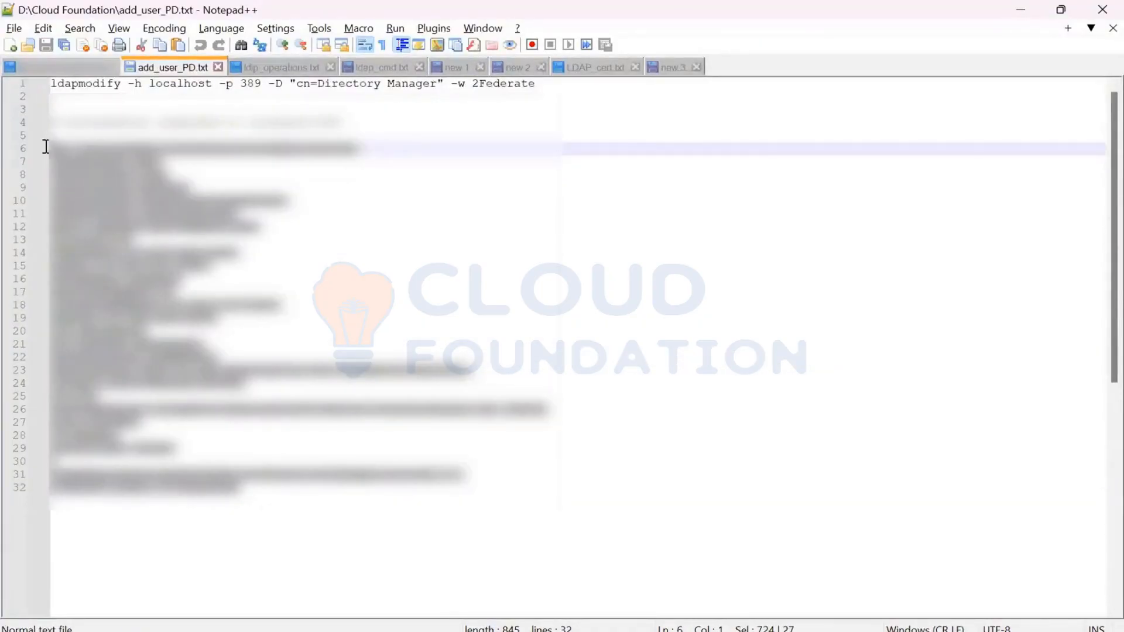
left_click(240, 511)
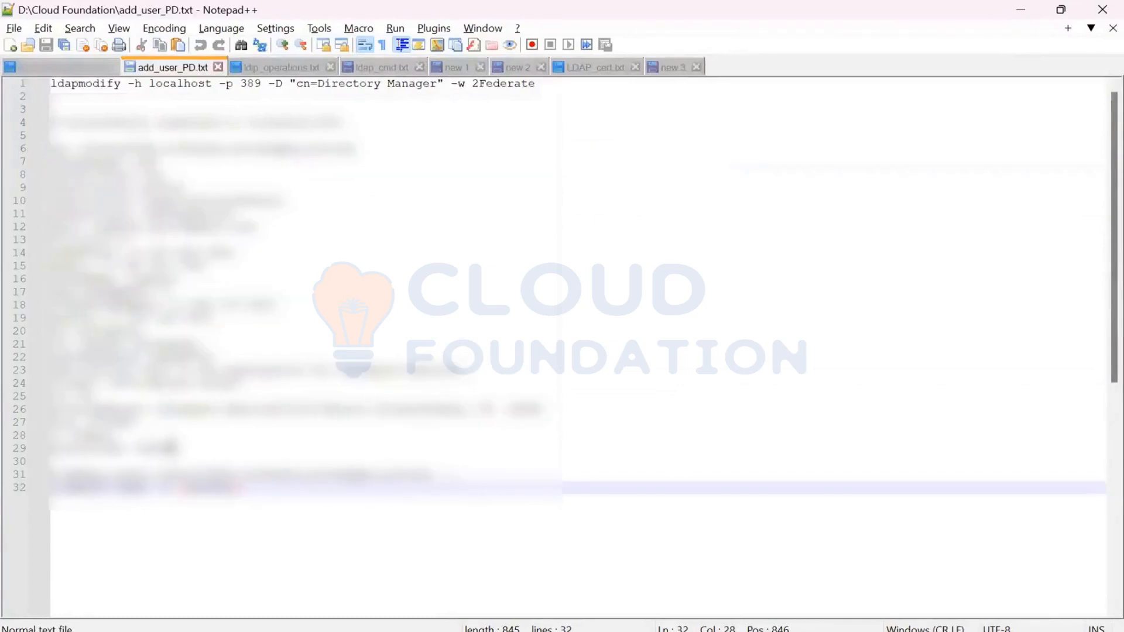
left_click_drag(172, 450, 35, 173)
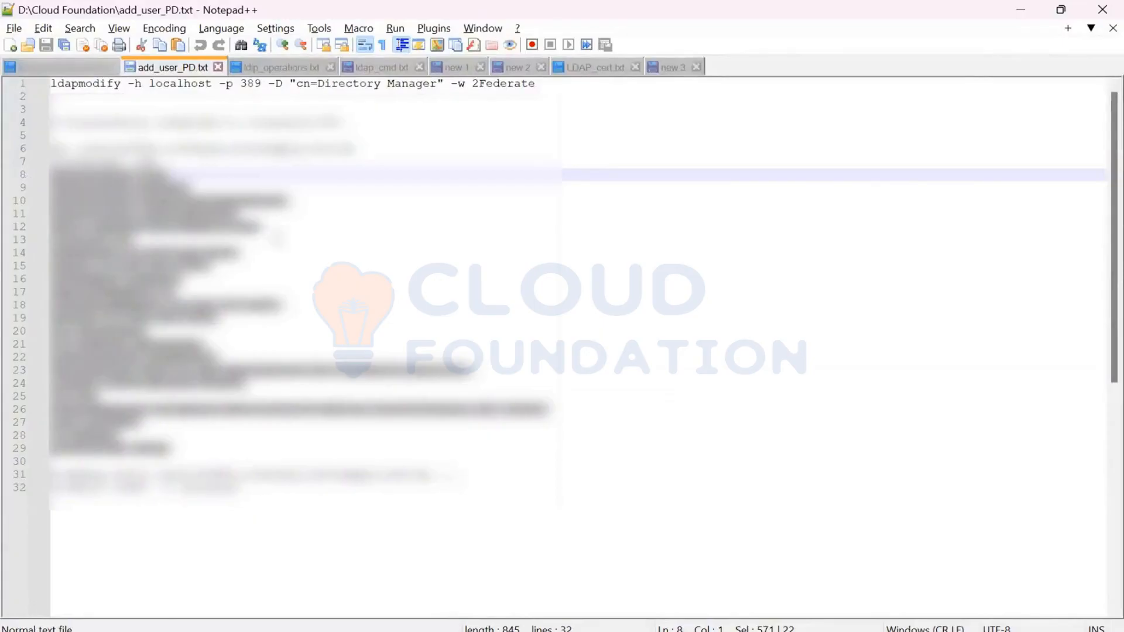
left_click_drag(187, 450, 57, 149)
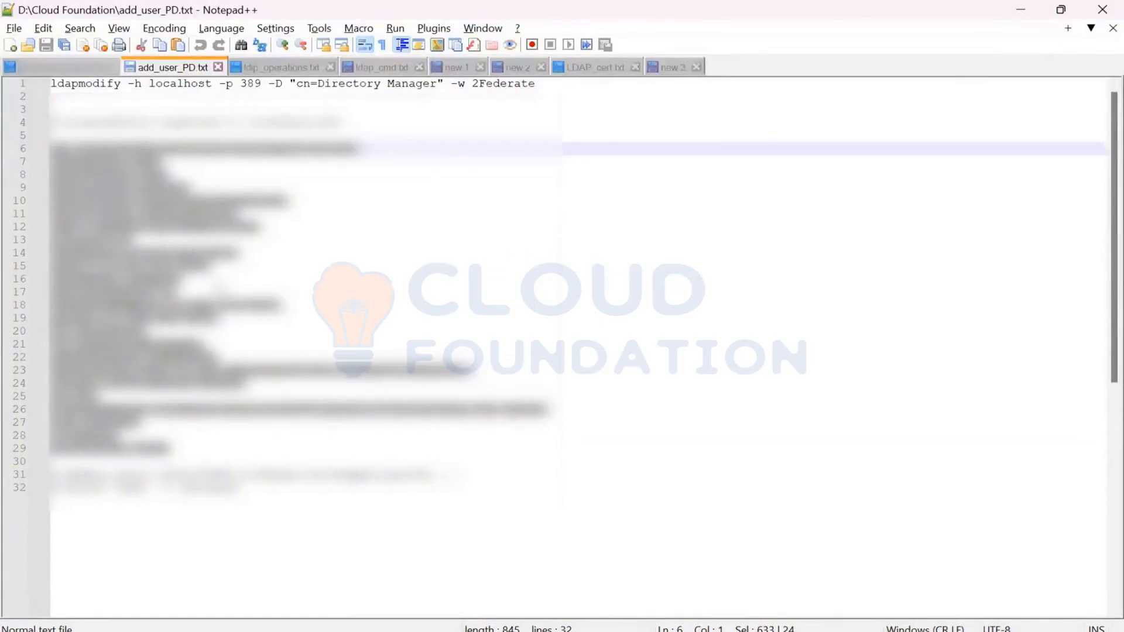
left_click(285, 279)
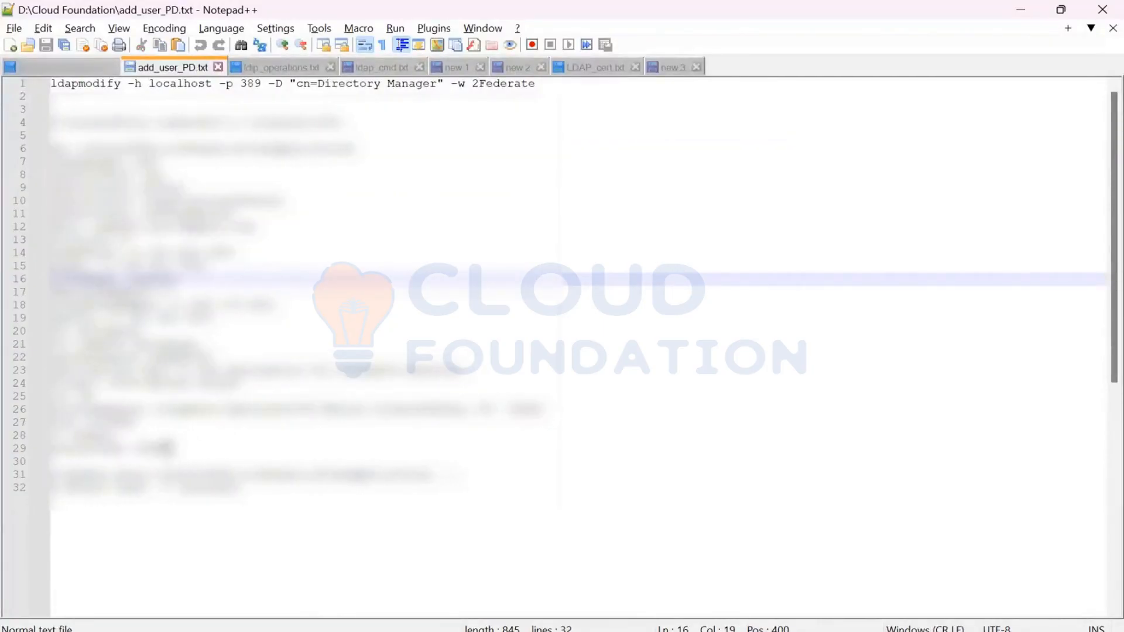
left_click_drag(179, 447, 45, 143)
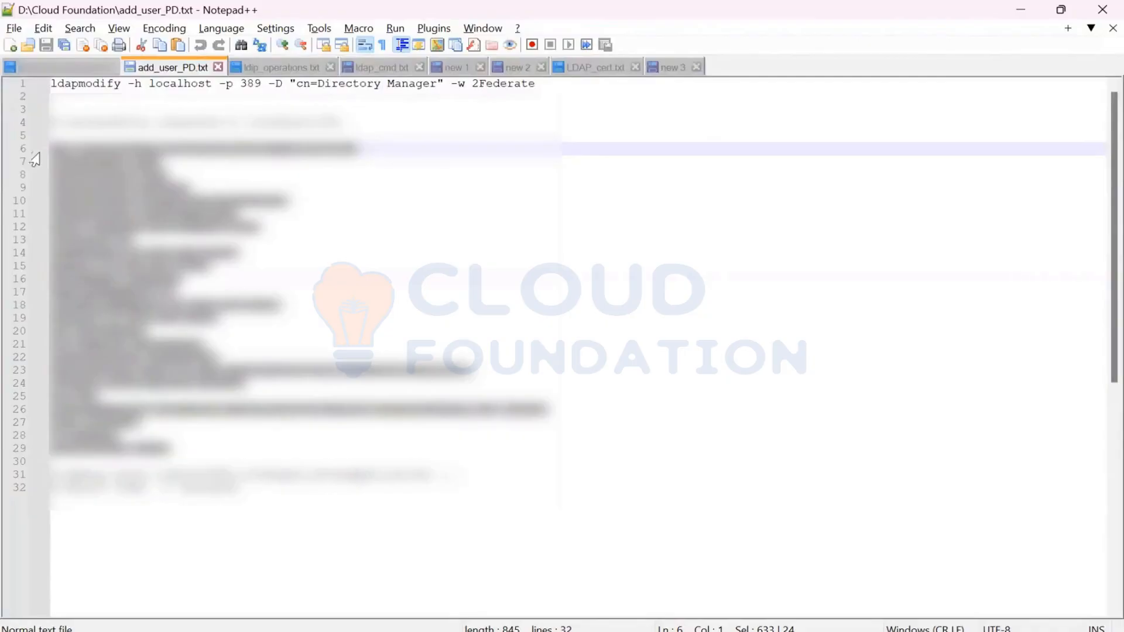
left_click(362, 343)
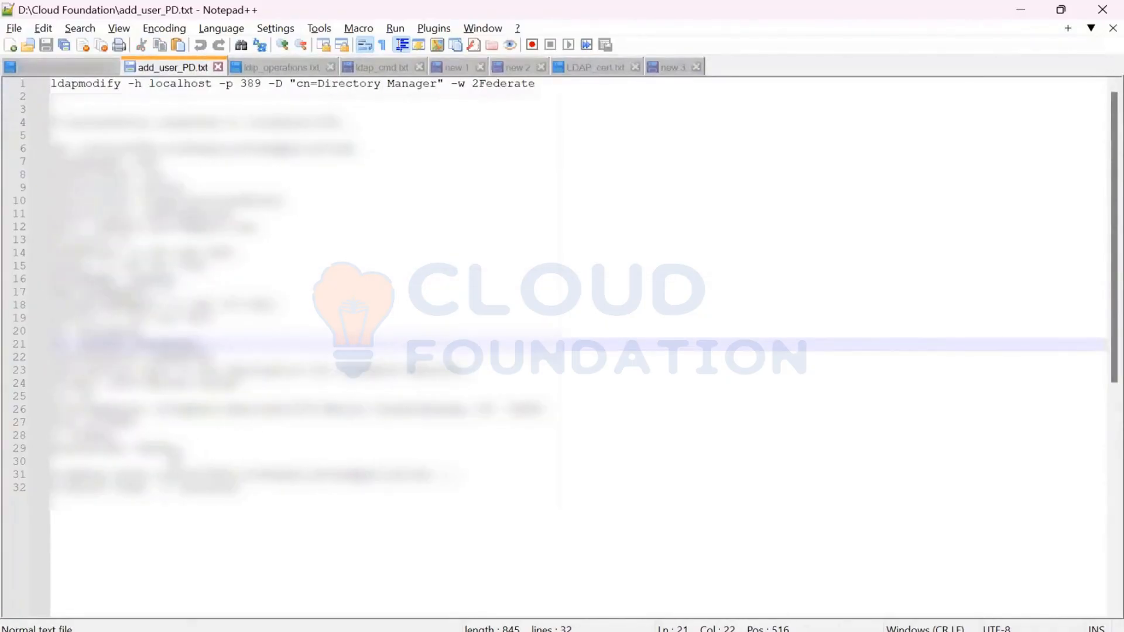
left_click_drag(82, 345, 30, 143)
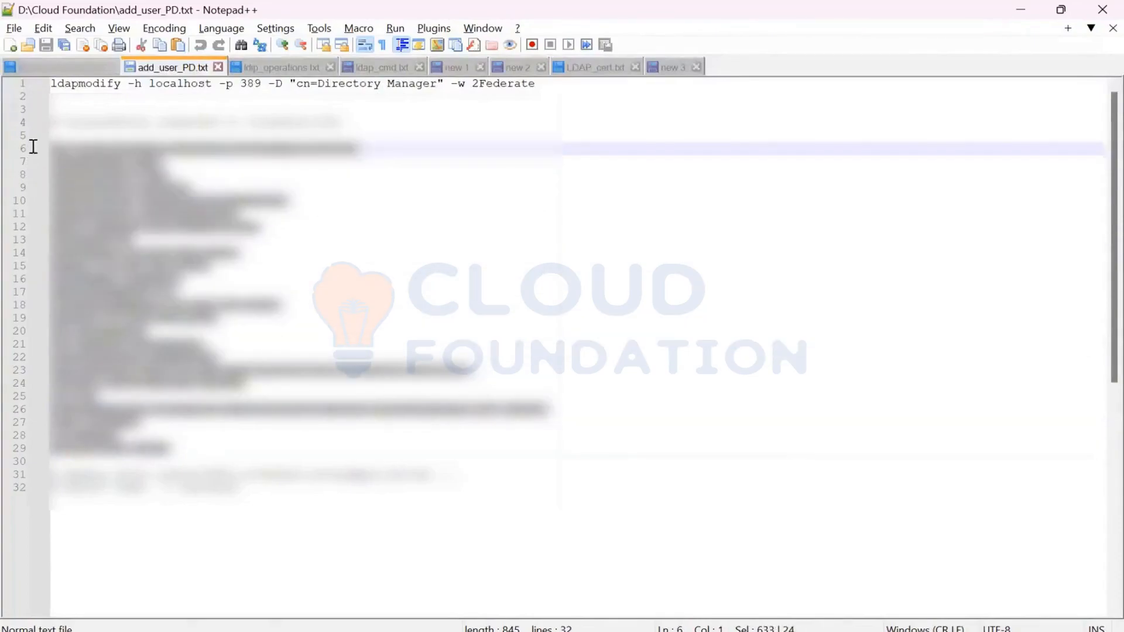